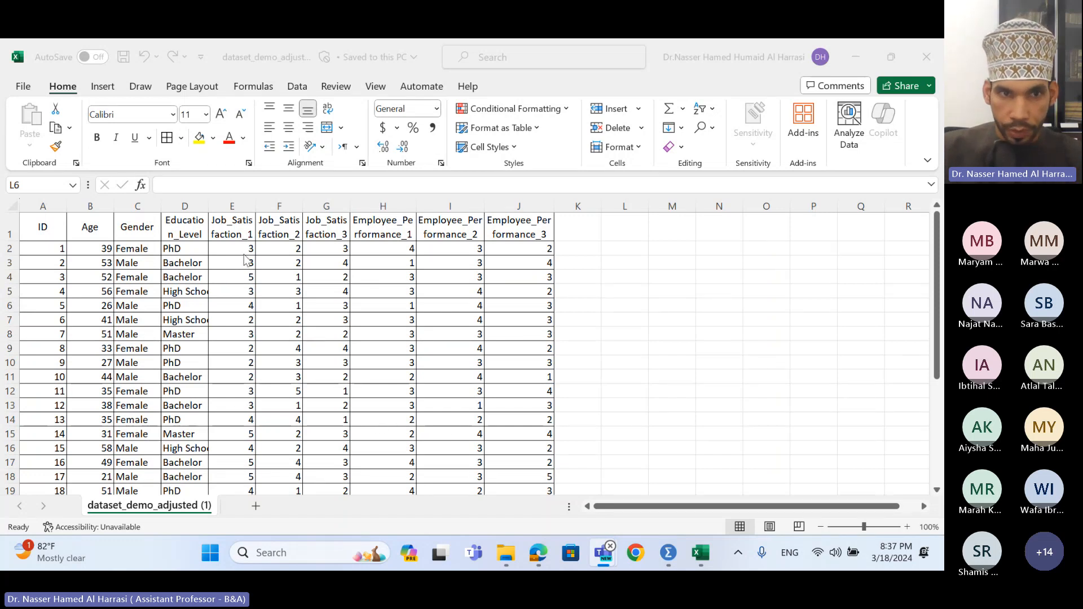
- In Excel, review the rating scores and the Age through Job_Satisfaction_3 headers
left_click_drag(244, 249, 503, 418)
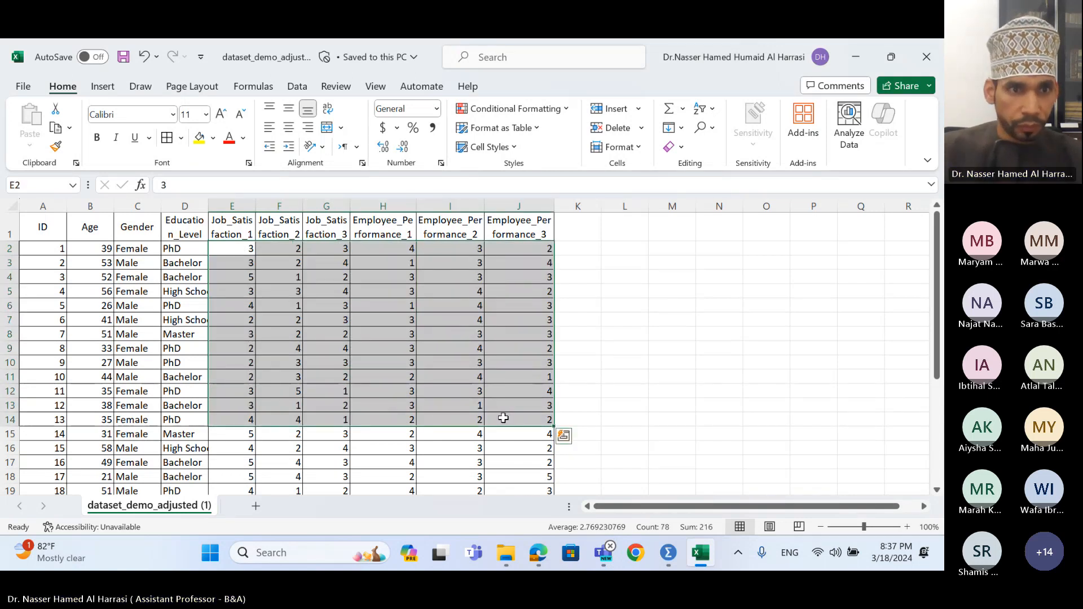
left_click(129, 250)
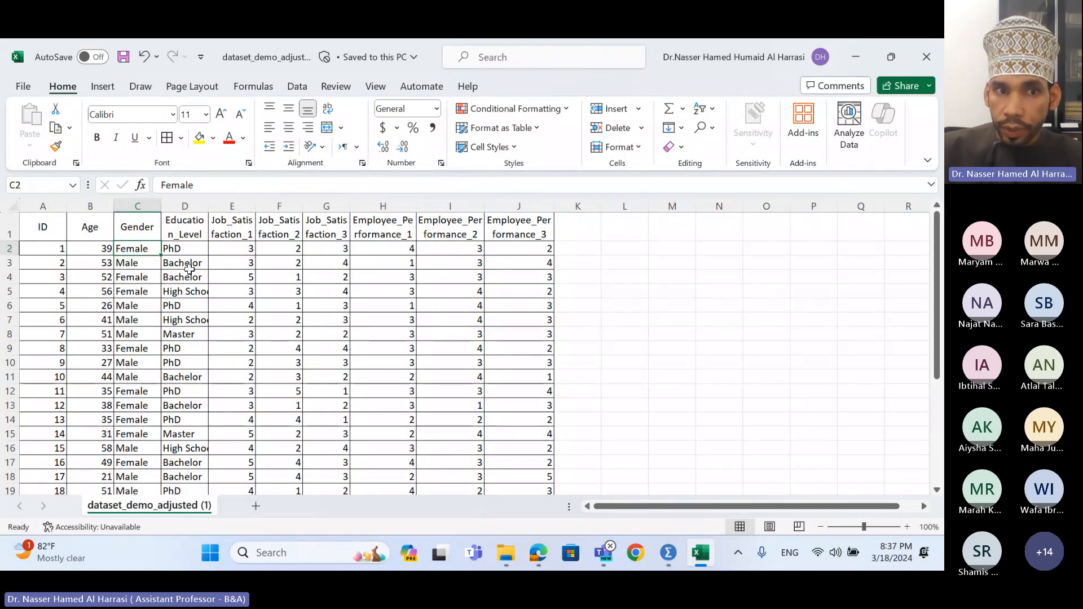
left_click_drag(186, 226, 109, 225)
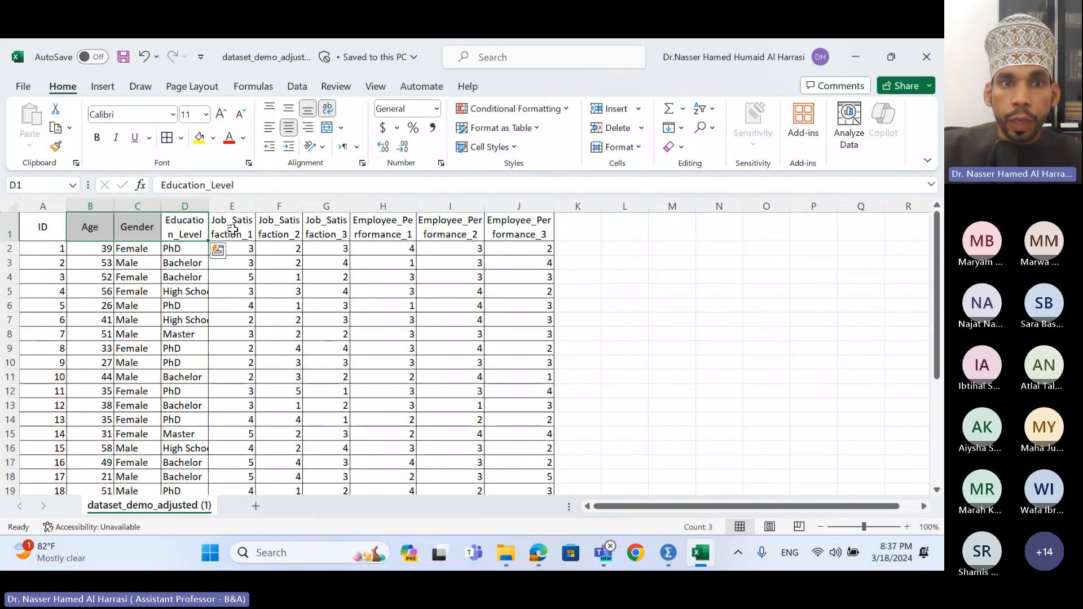
left_click_drag(232, 229, 314, 229)
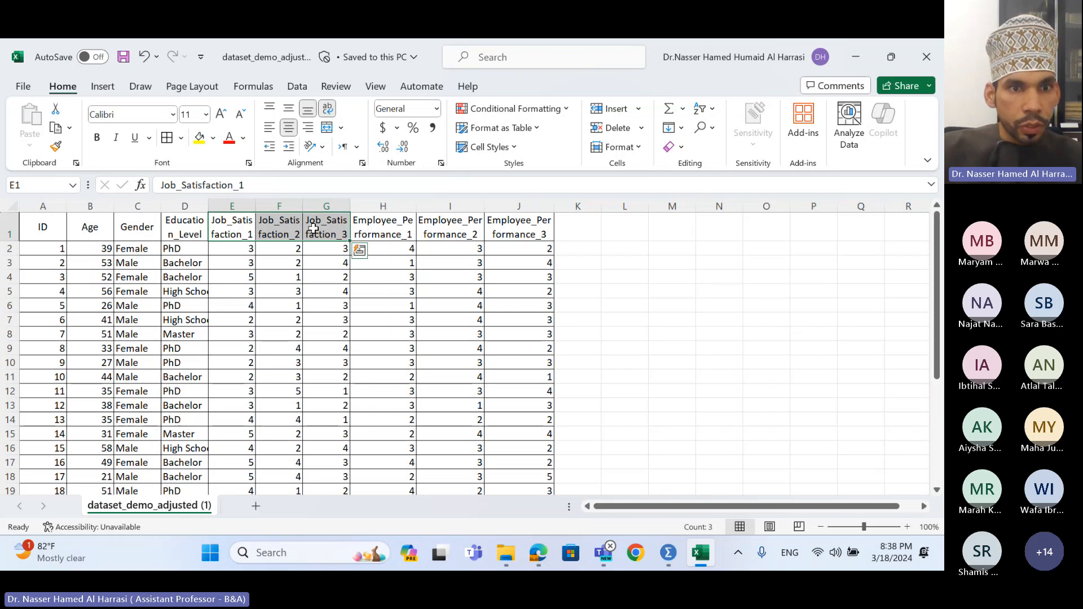
left_click(226, 231)
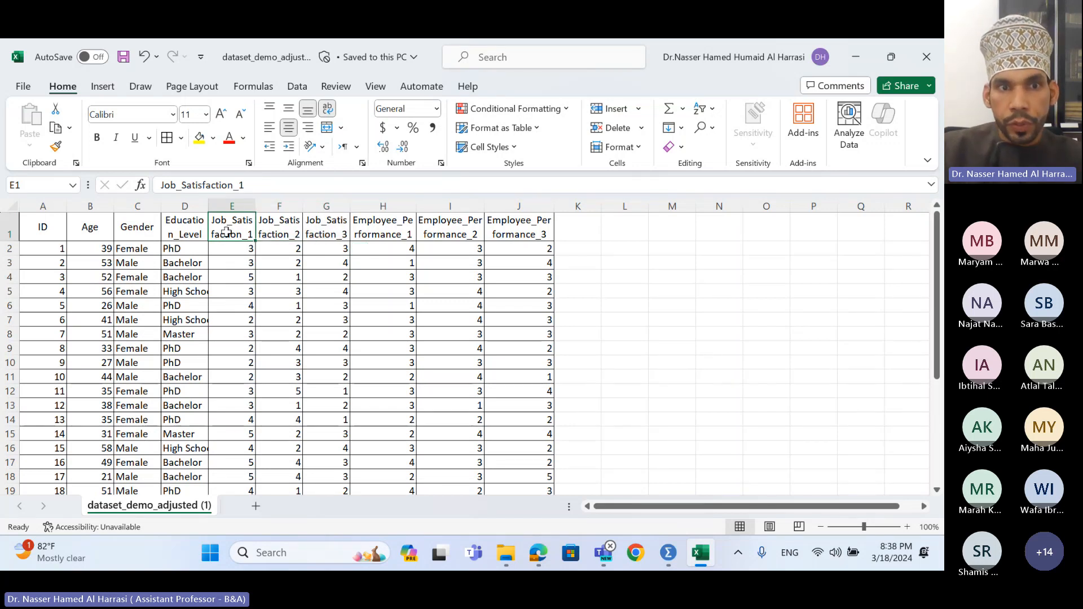
left_click(275, 227)
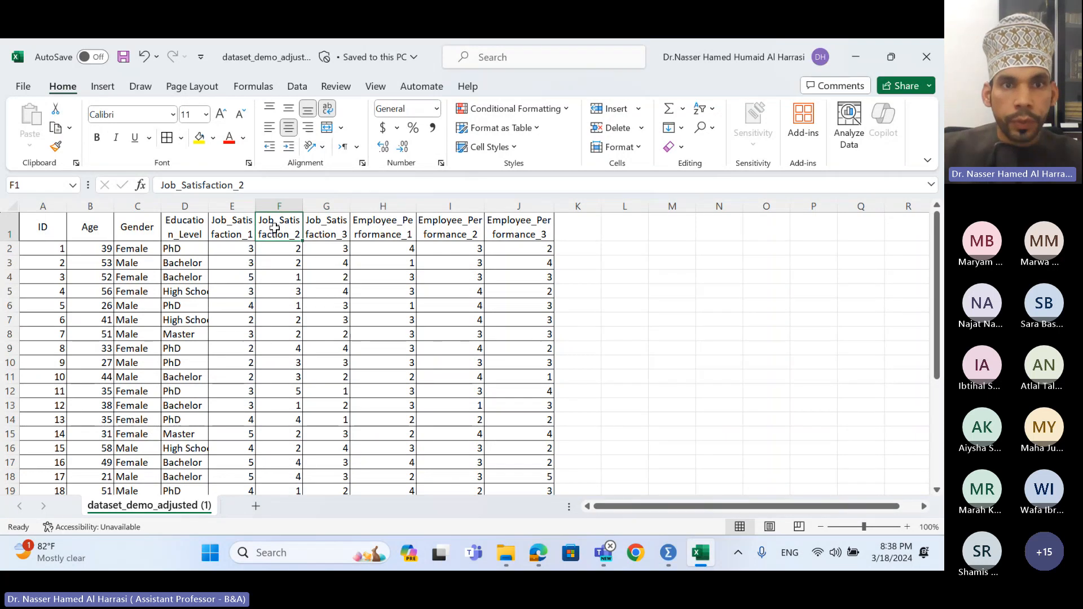
left_click(316, 227)
- Go over the Employee_Performance headers and header groups, then bring up the SPSS Data Editor
left_click(388, 233)
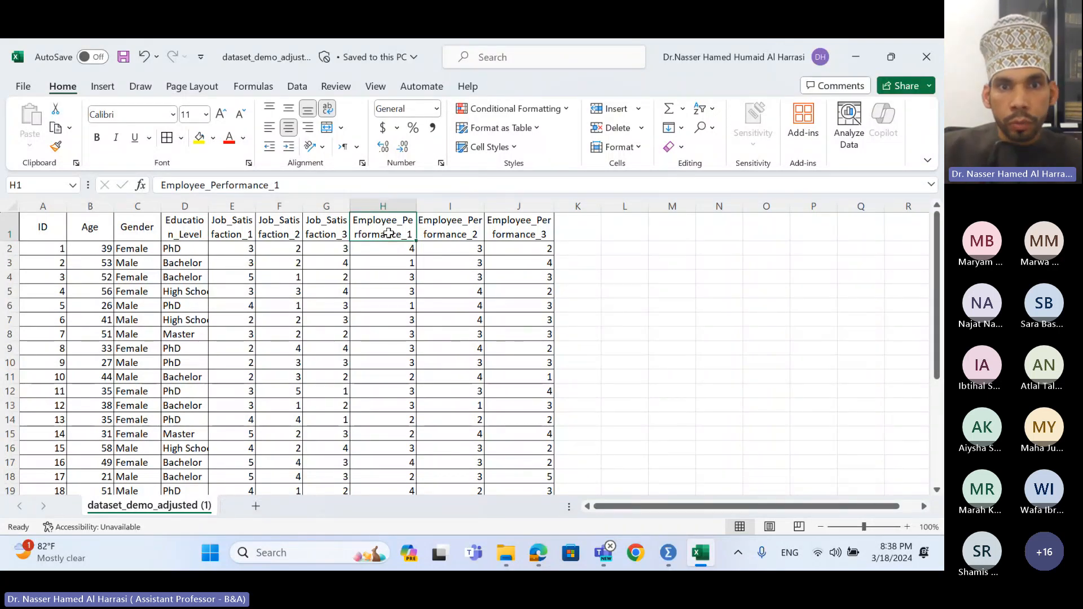
left_click(455, 229)
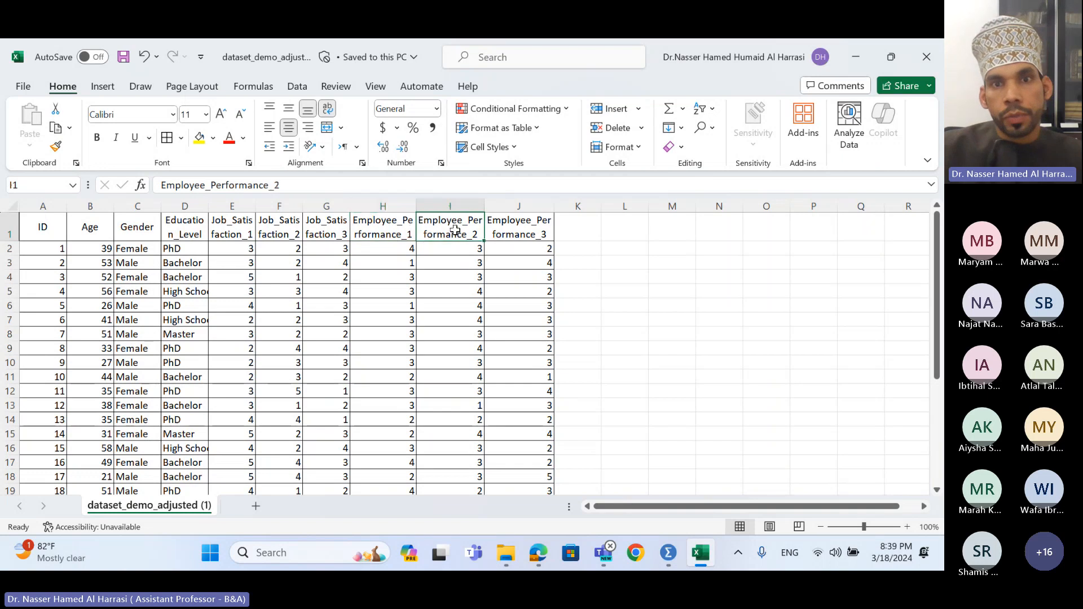
left_click(525, 225)
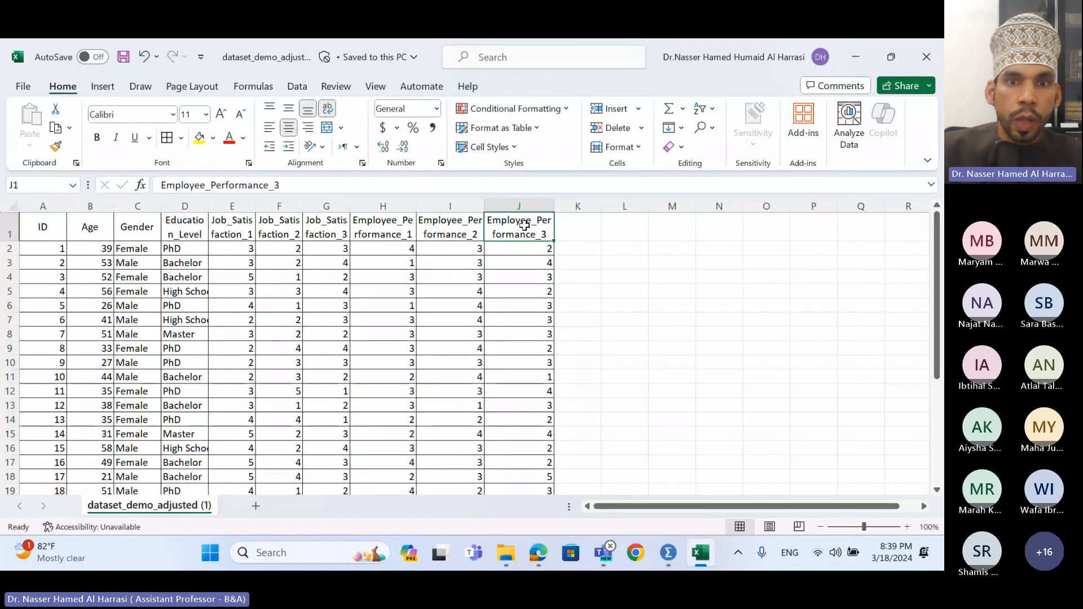
left_click_drag(525, 226, 395, 234)
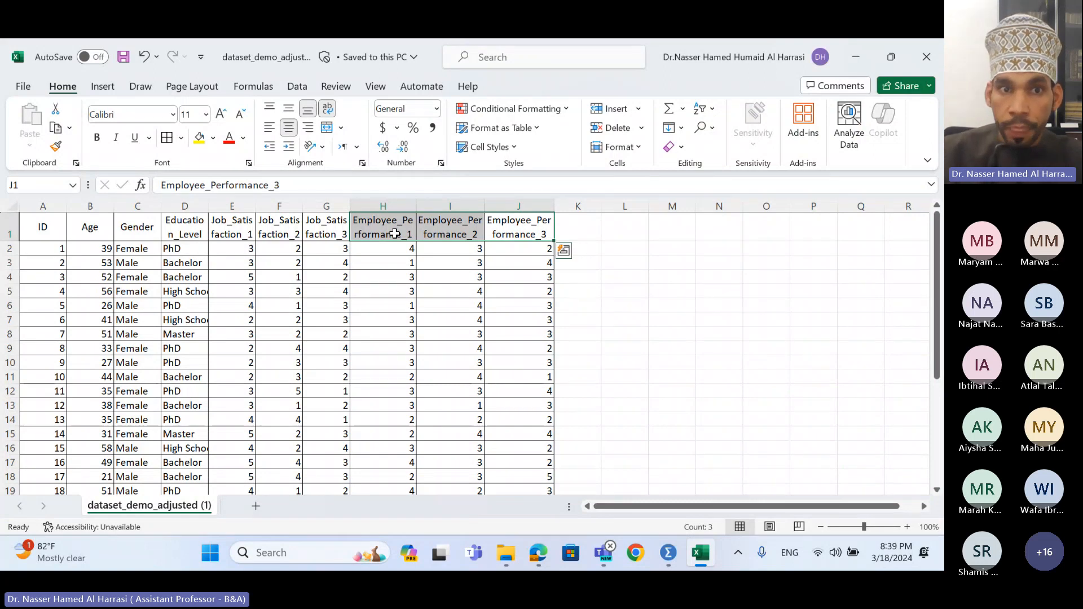
left_click_drag(330, 236, 258, 227)
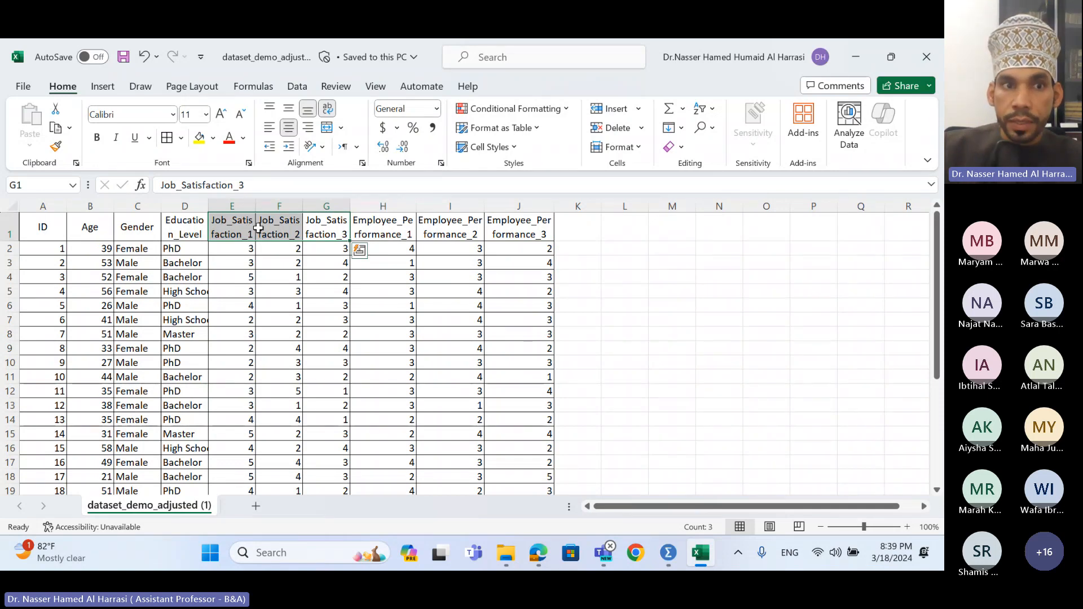
left_click_drag(186, 229, 108, 228)
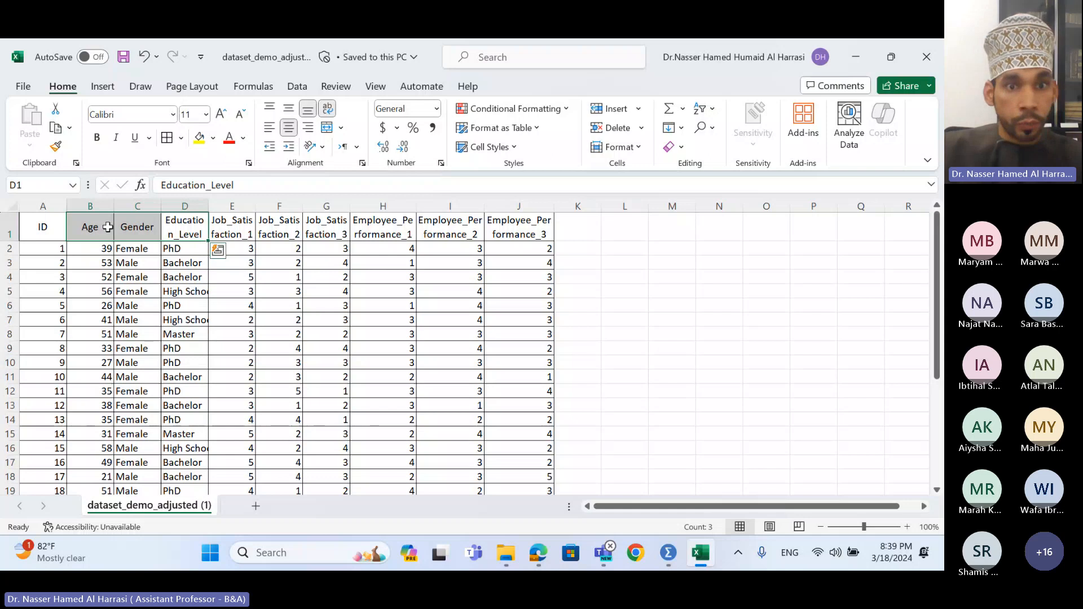
left_click(174, 273)
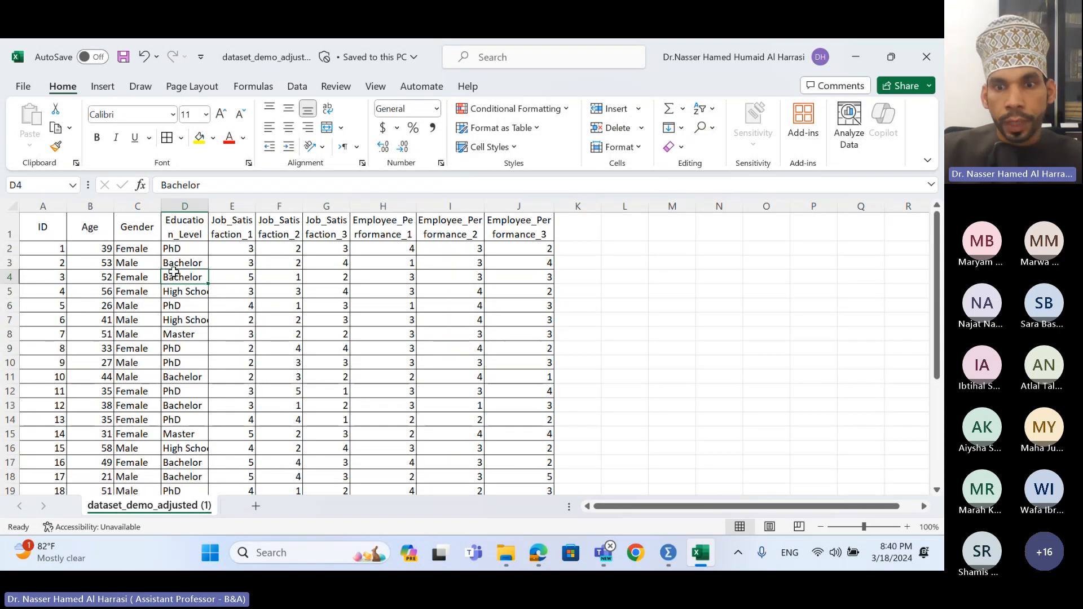
left_click(669, 552)
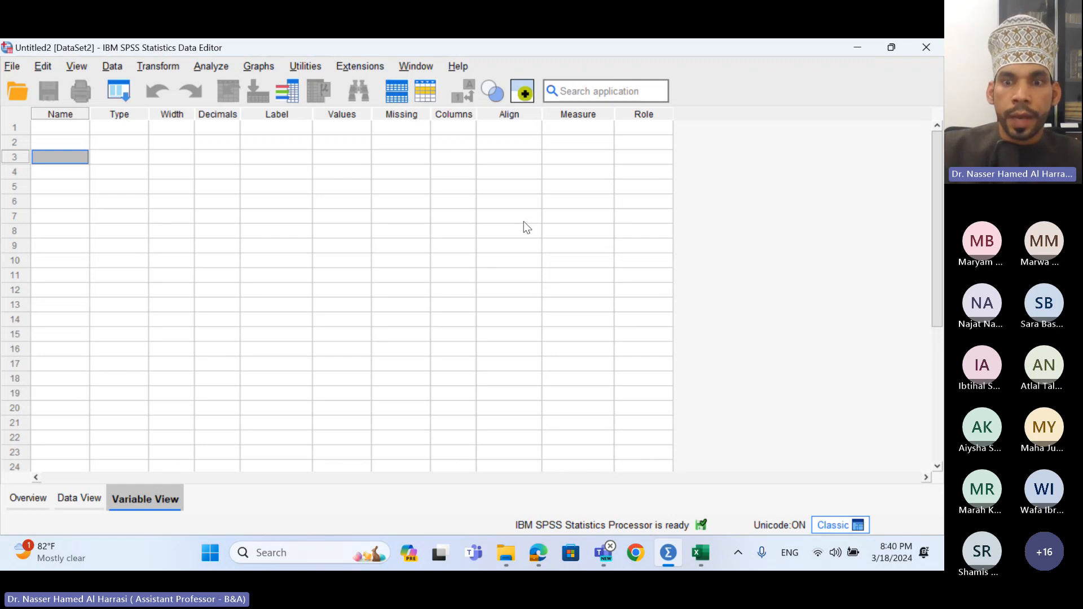
- Switch back to the Excel workbook with the employee data
left_click(700, 555)
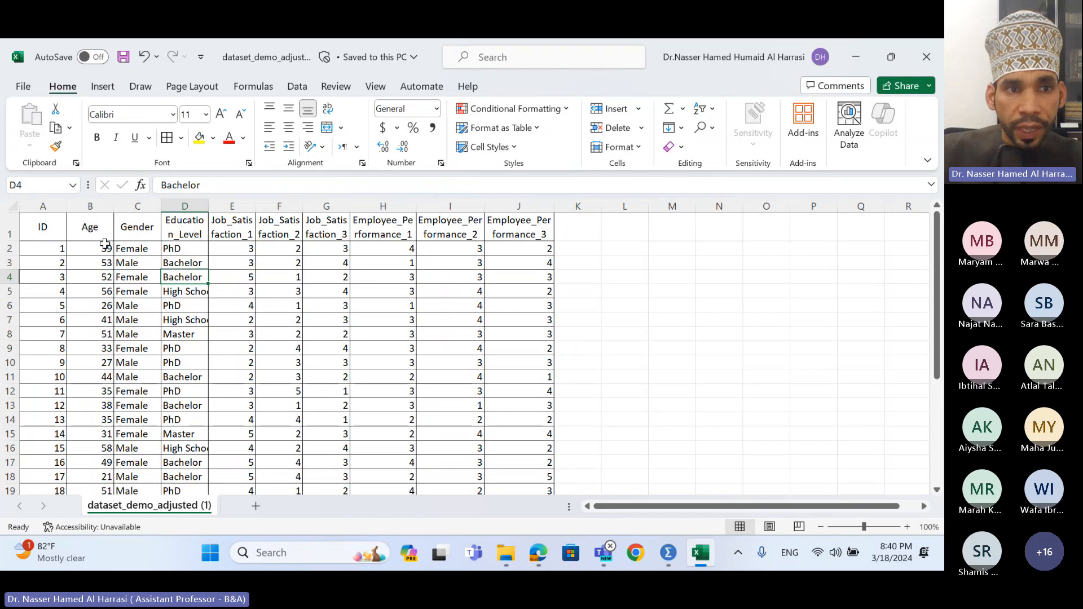
left_click_drag(103, 247, 103, 466)
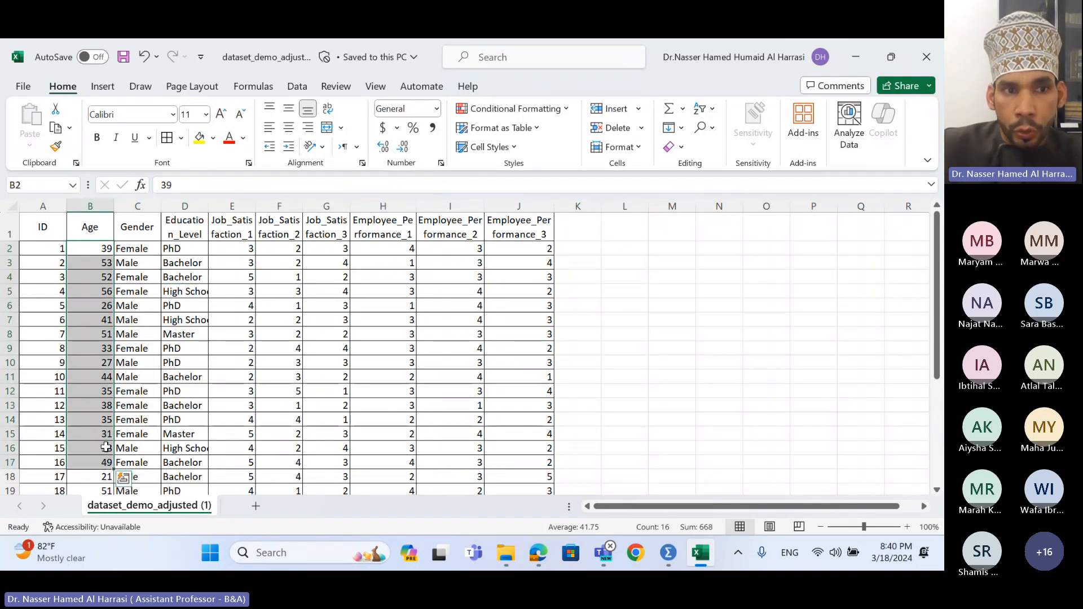
left_click(141, 249)
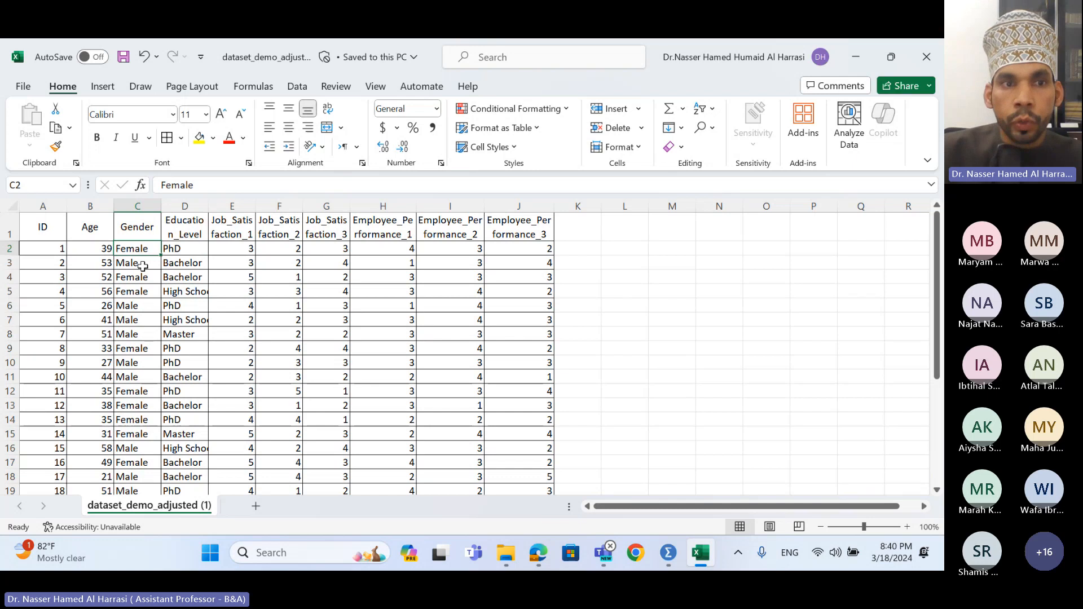
left_click_drag(209, 185, 154, 183)
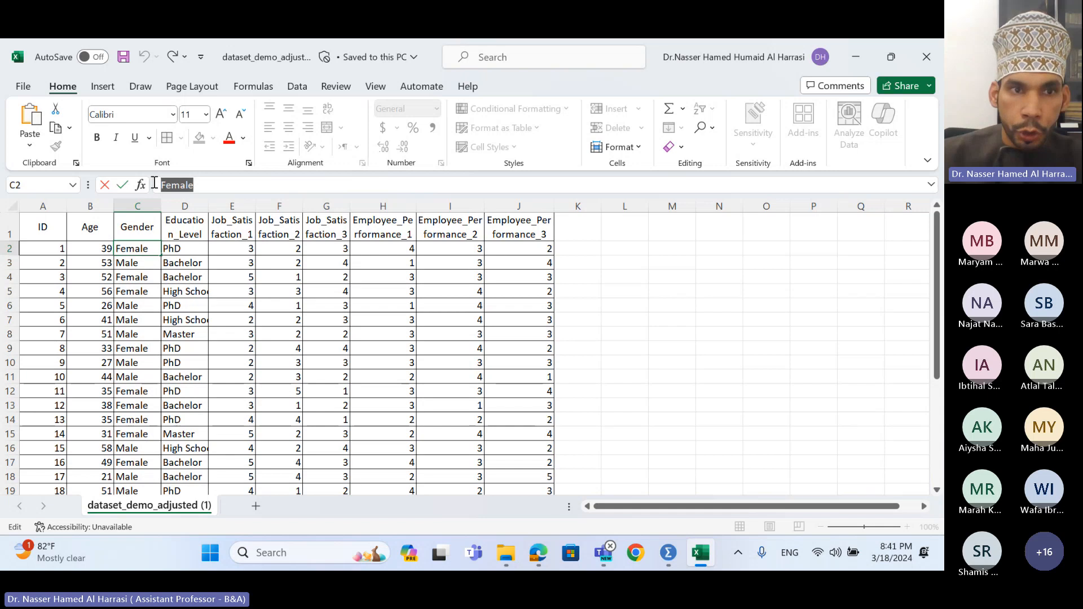
- Replace every Female in the Gender column with 1
left_click(712, 129)
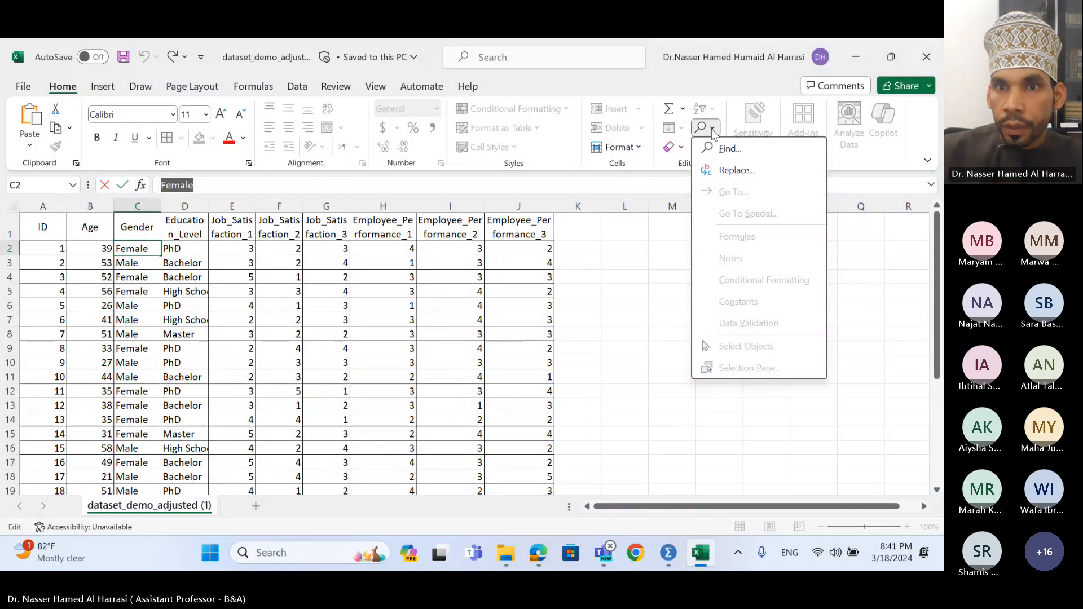
left_click(733, 172)
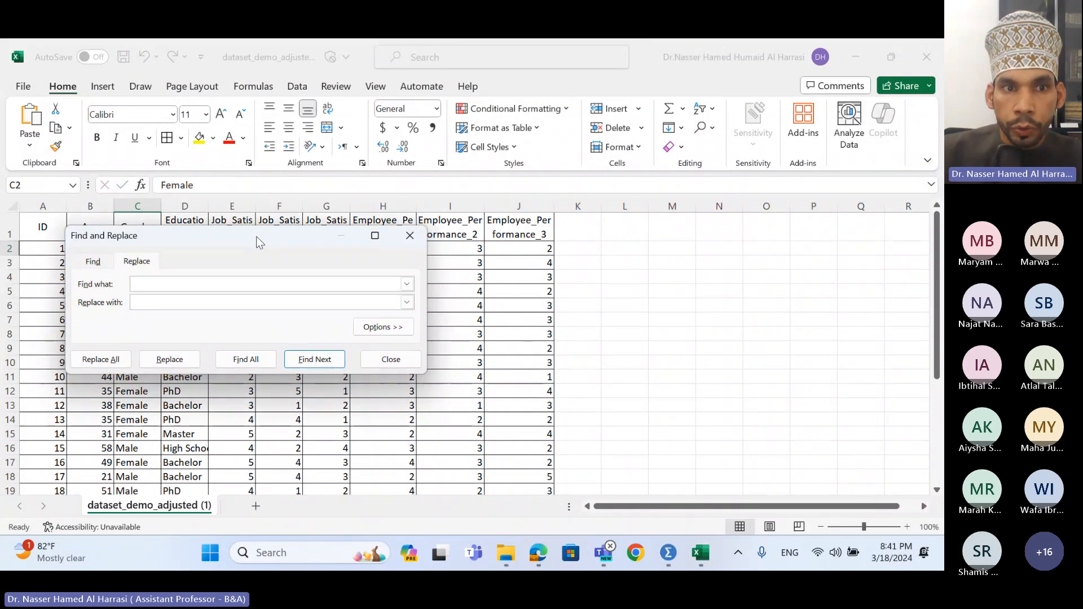
left_click_drag(256, 236, 470, 177)
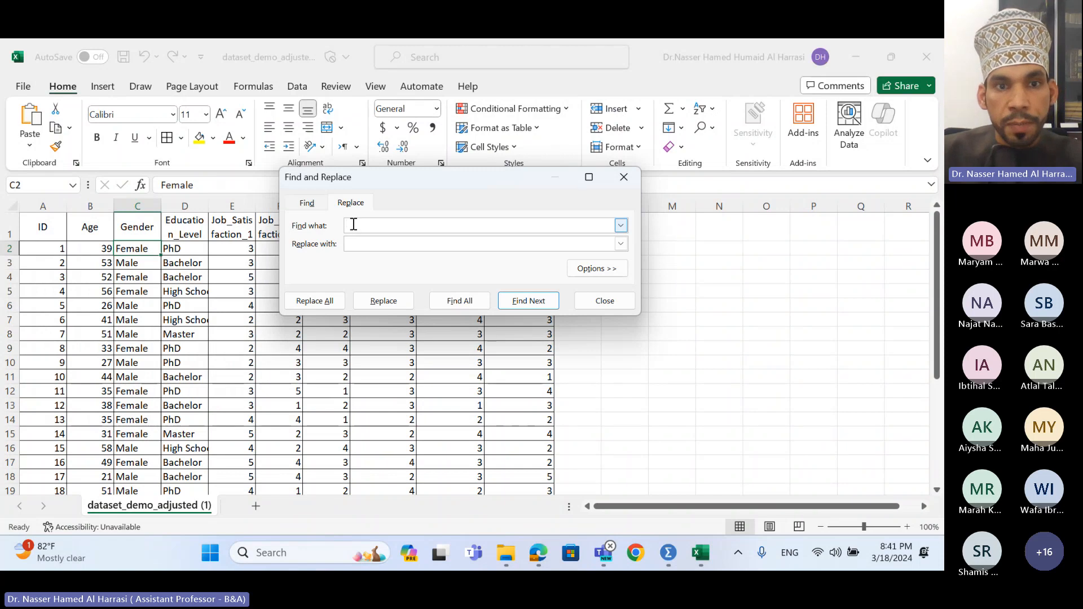
type("Female")
left_click(372, 243)
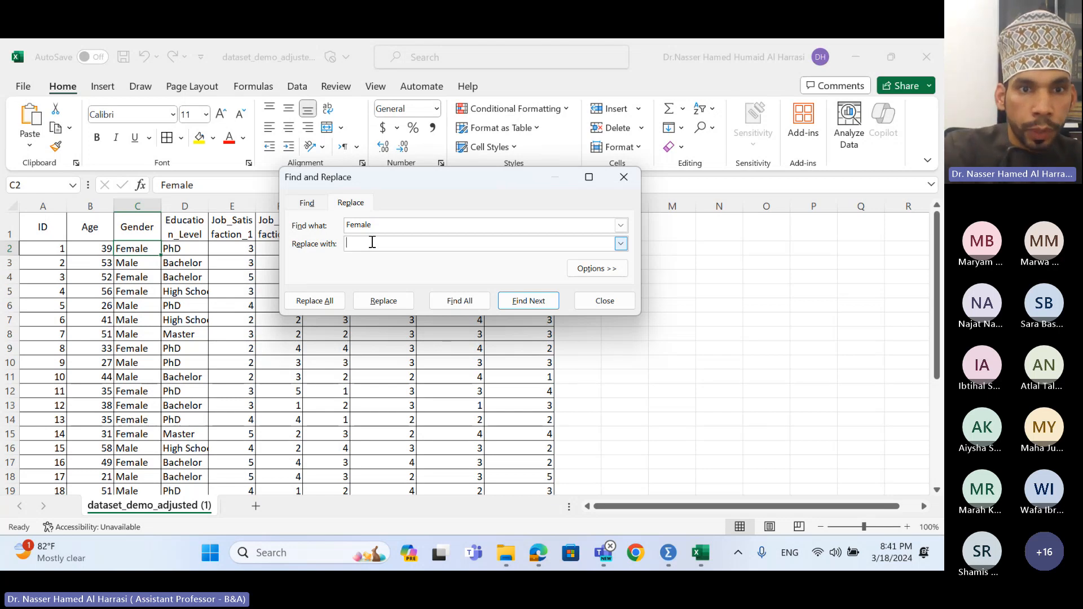
type("1")
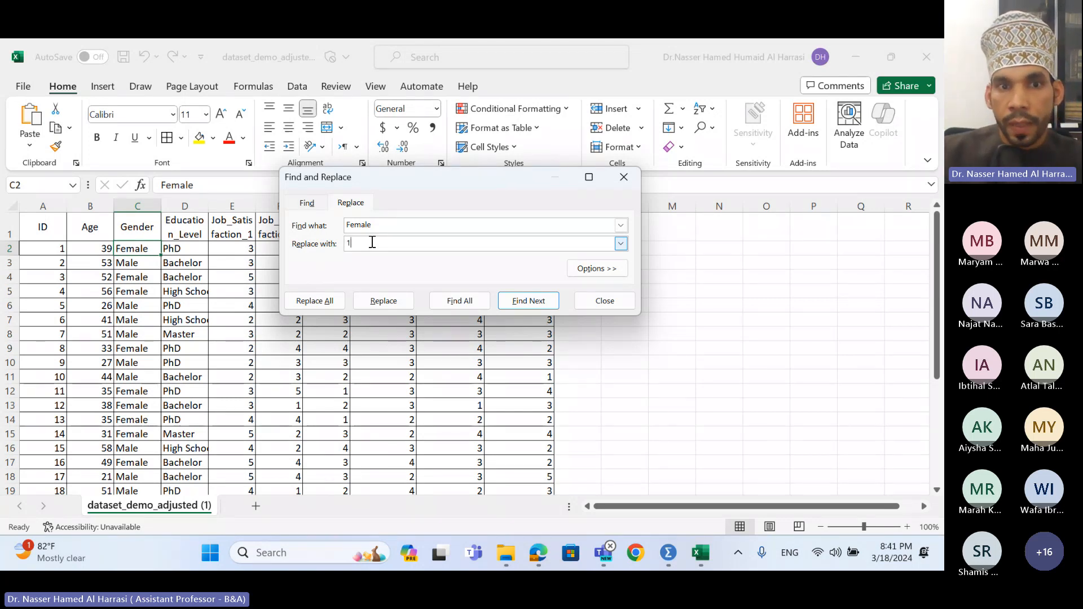
left_click(340, 302)
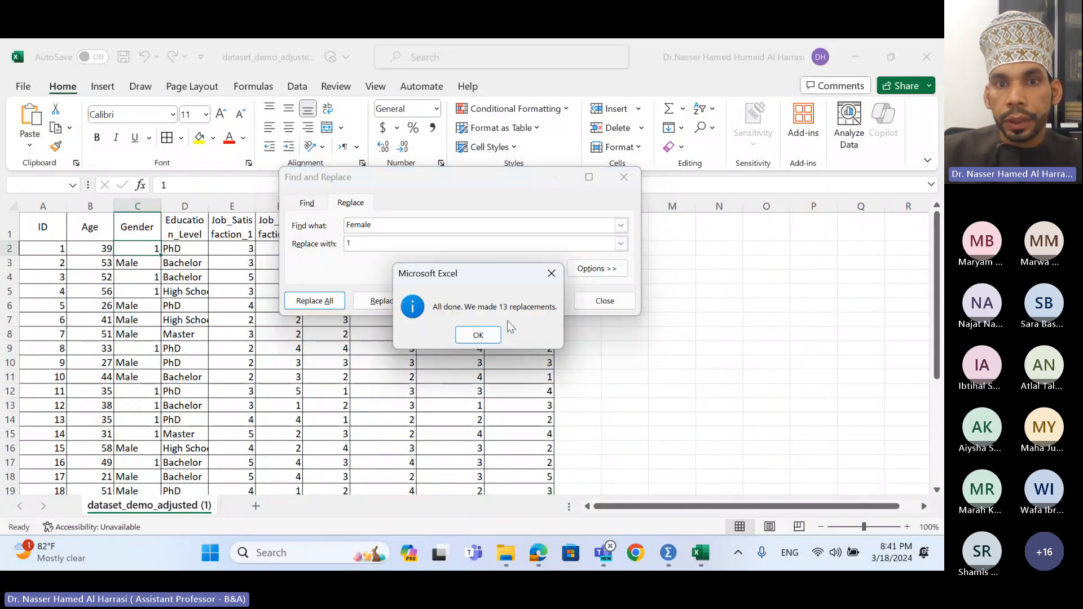
left_click(476, 336)
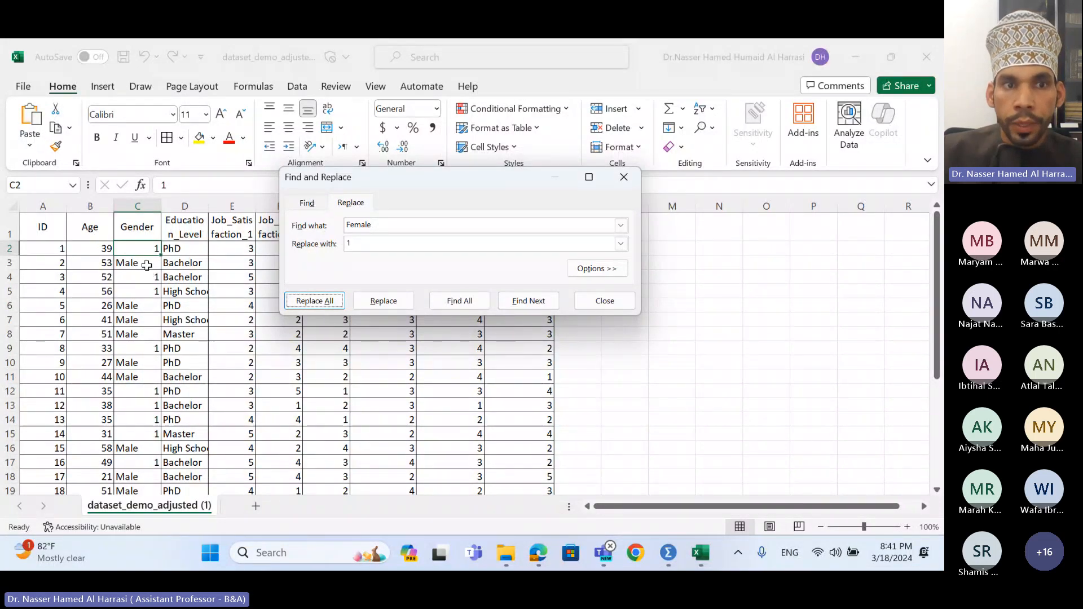
- Replace every Male with 2 and check the recoded Gender values
double_click(148, 265)
left_click_drag(147, 265, 104, 273)
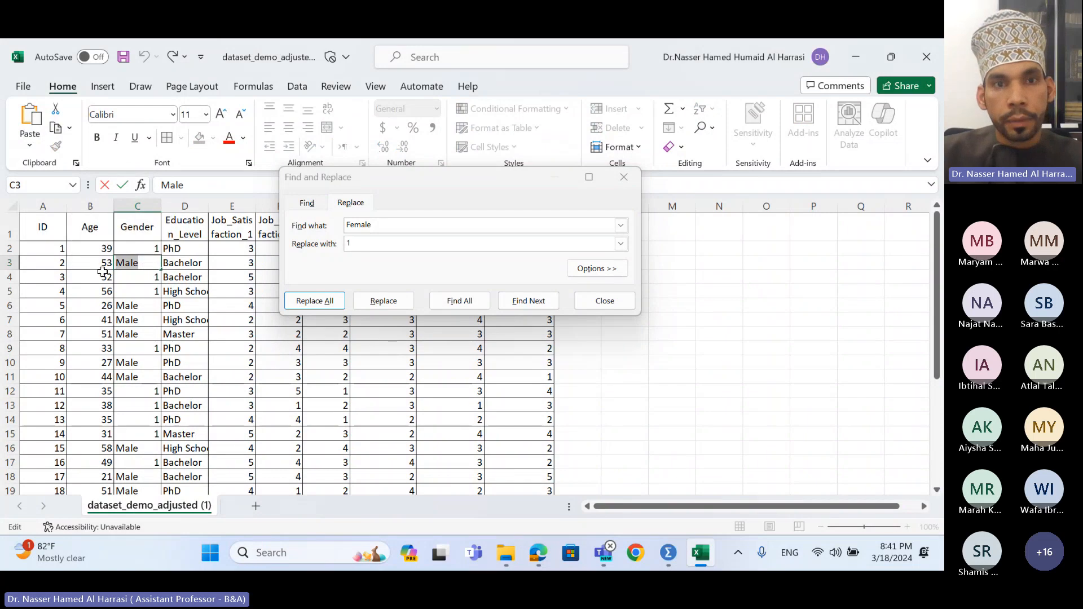
key("ctrl+c")
left_click(374, 222)
left_click_drag(375, 222, 338, 245)
key("ctrl+v")
type("2")
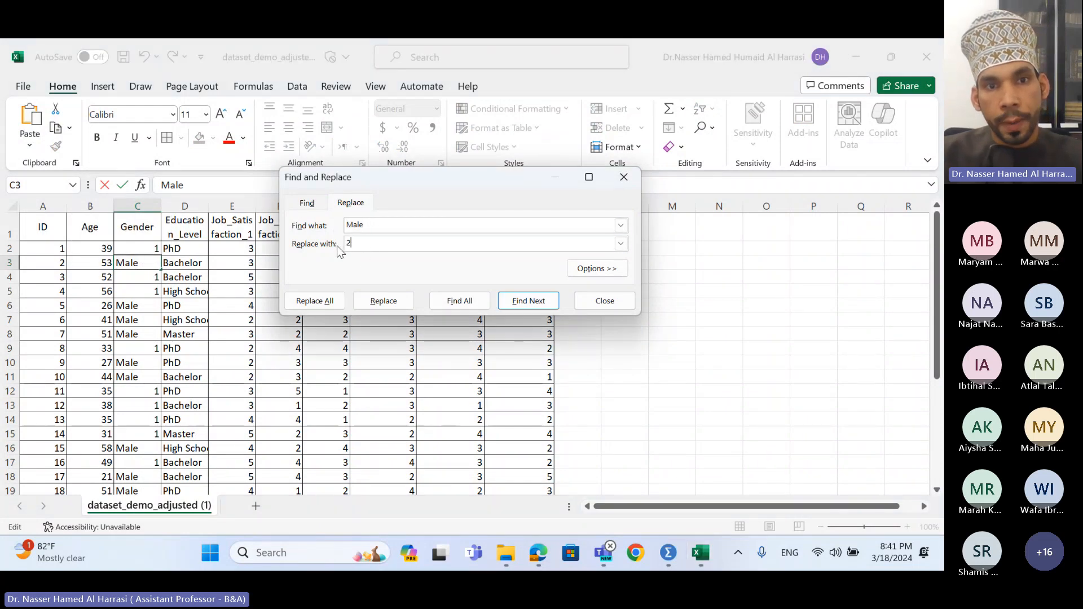
left_click(320, 300)
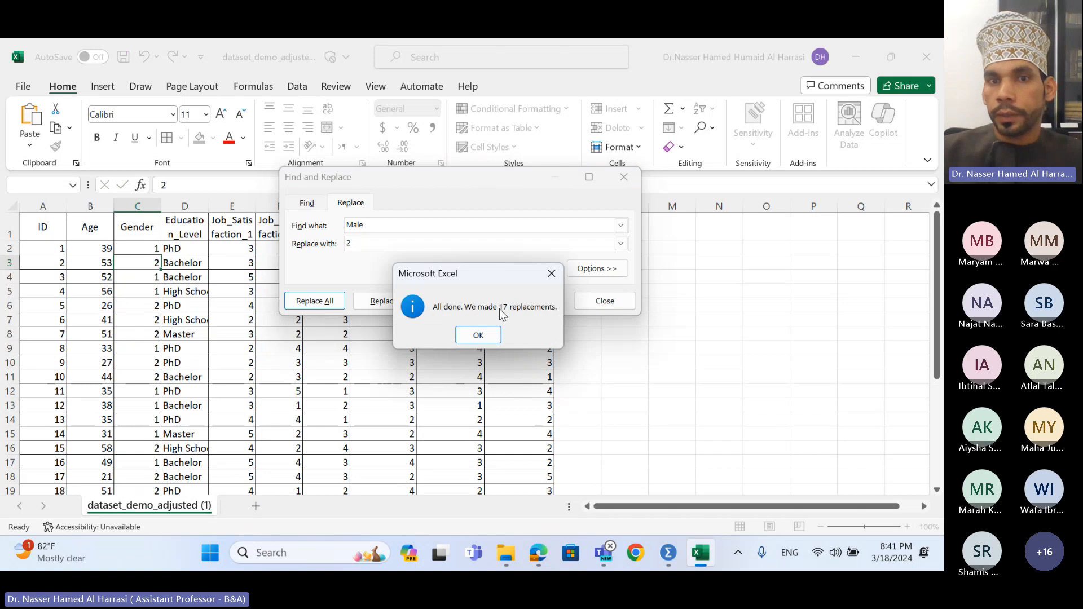
left_click(478, 336)
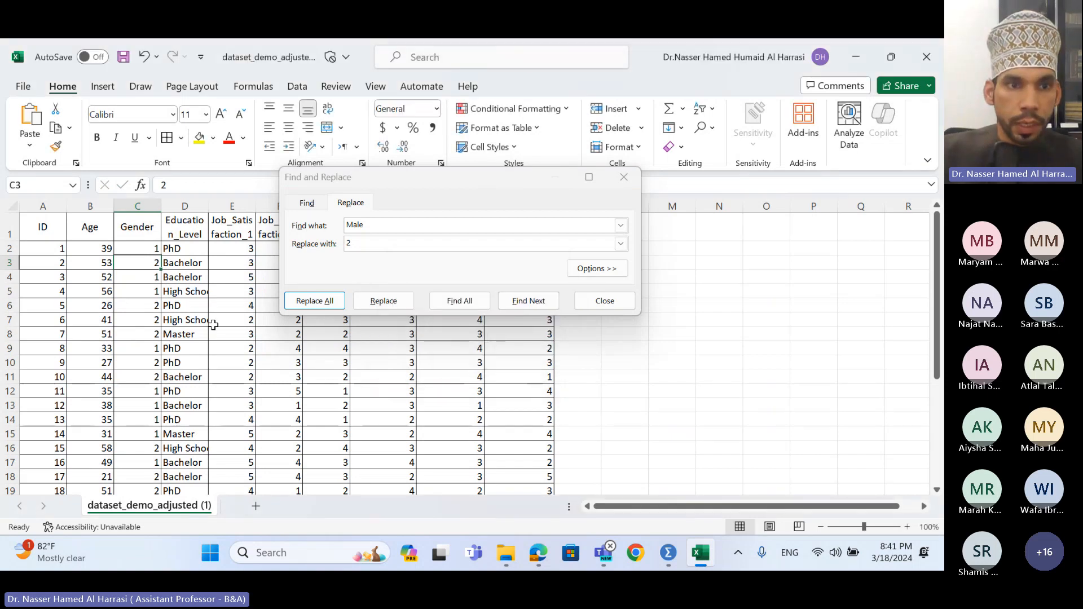
left_click(150, 249)
left_click(154, 265)
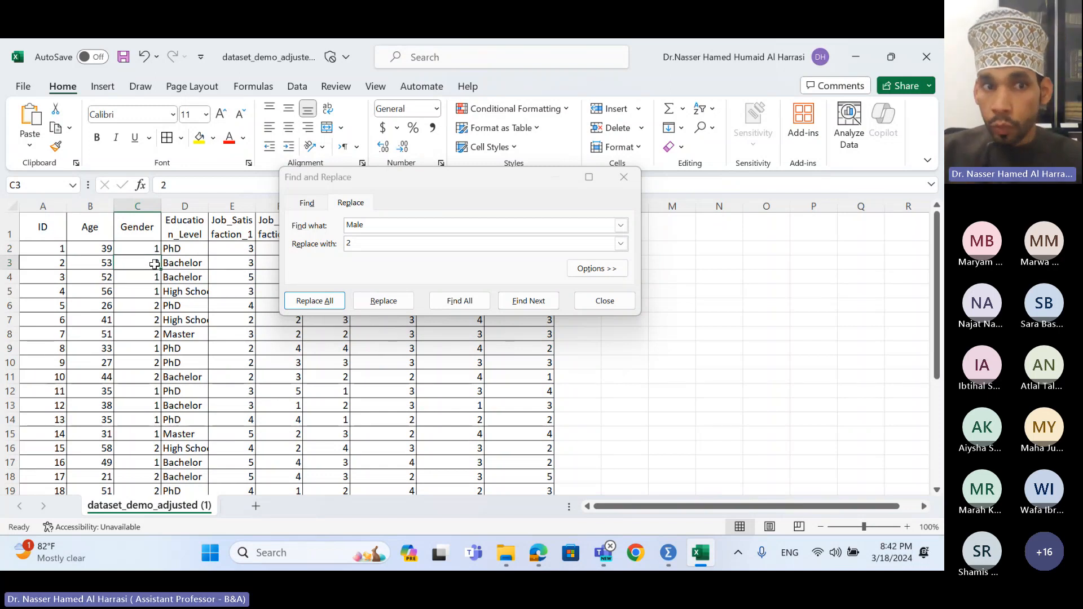
- Replace every High School in Education_Level with 1
left_click(185, 252)
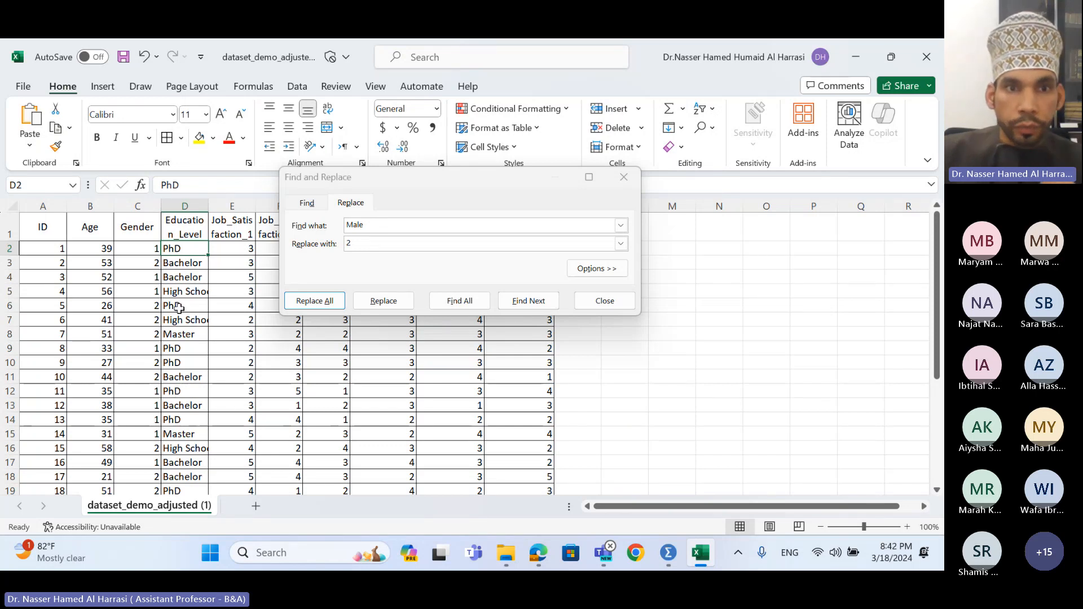
left_click(192, 320)
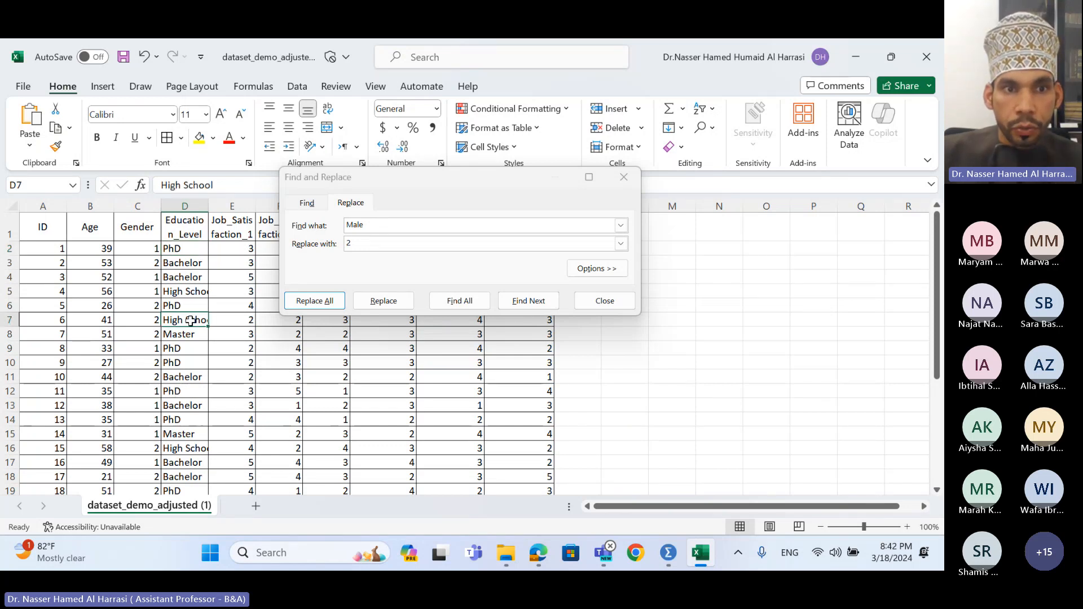
left_click_drag(214, 186, 160, 185)
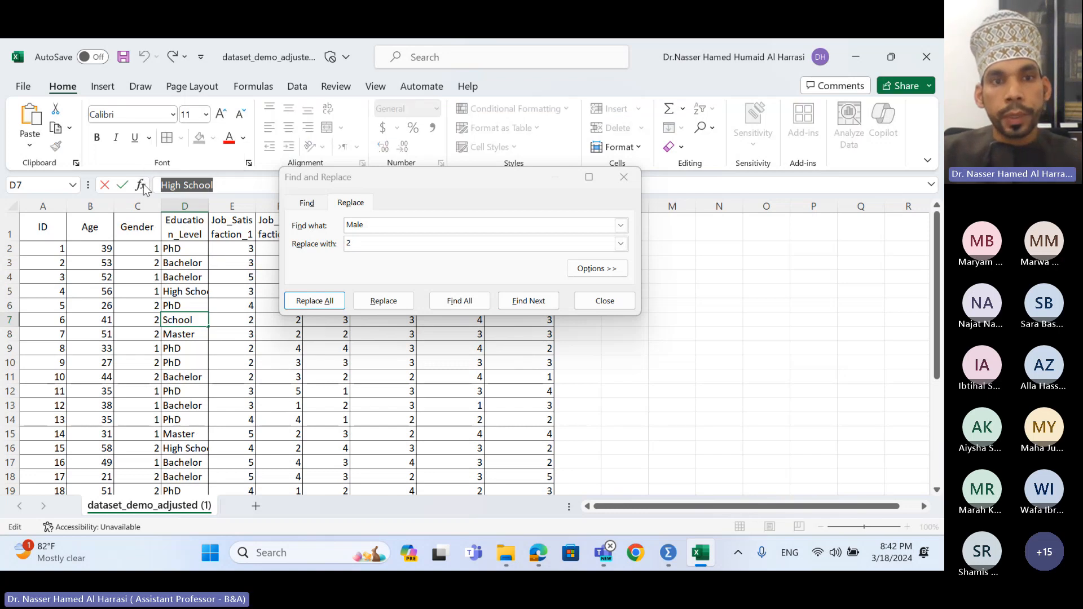
key("ctrl+c")
double_click(386, 225)
key("ctrl+v")
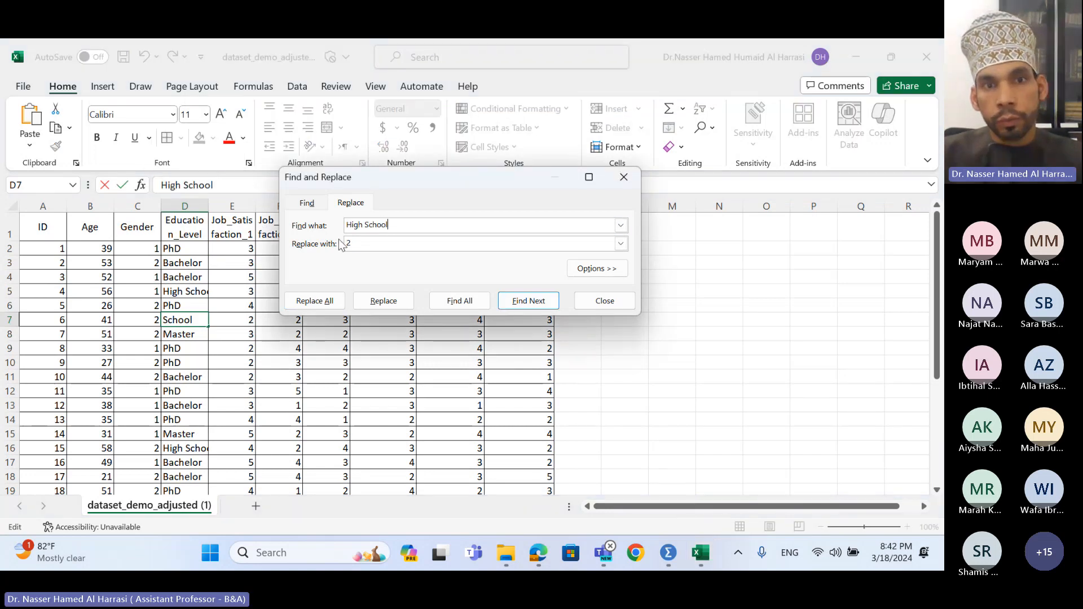
left_click_drag(361, 243, 345, 244)
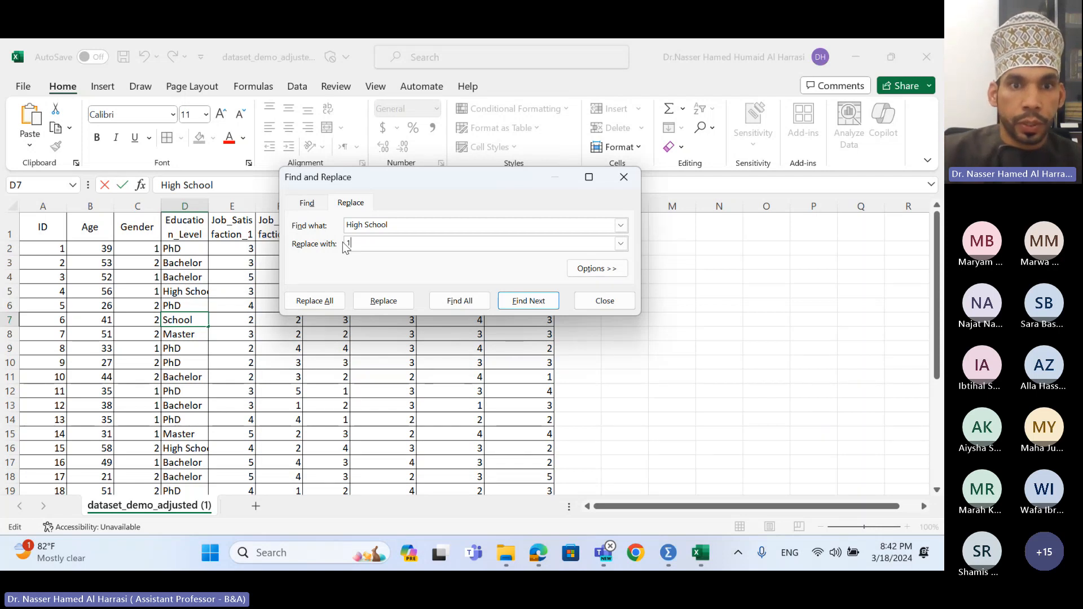
left_click(325, 302)
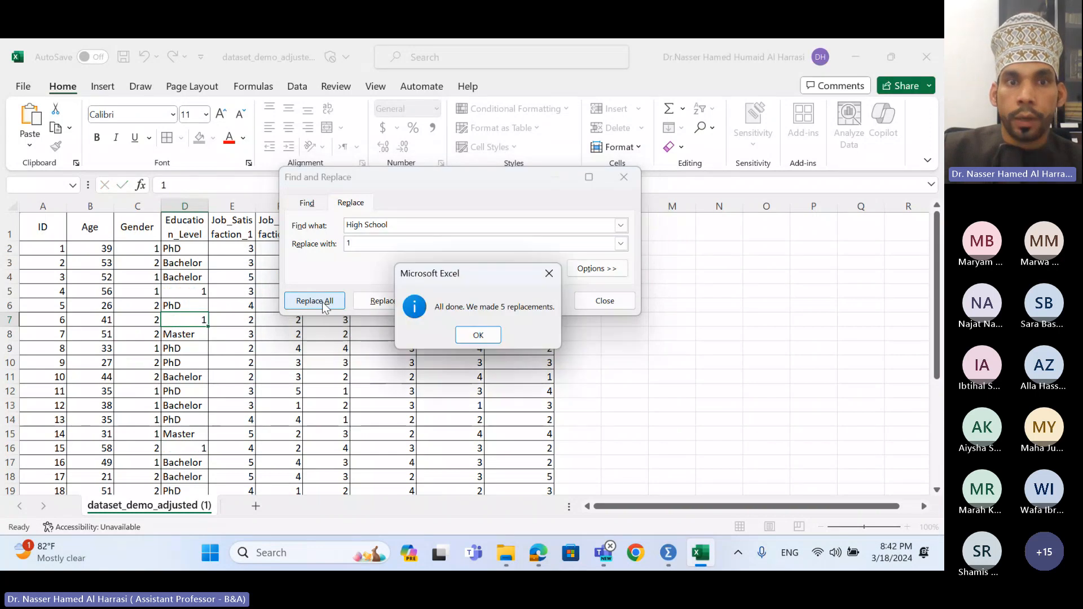
left_click(478, 335)
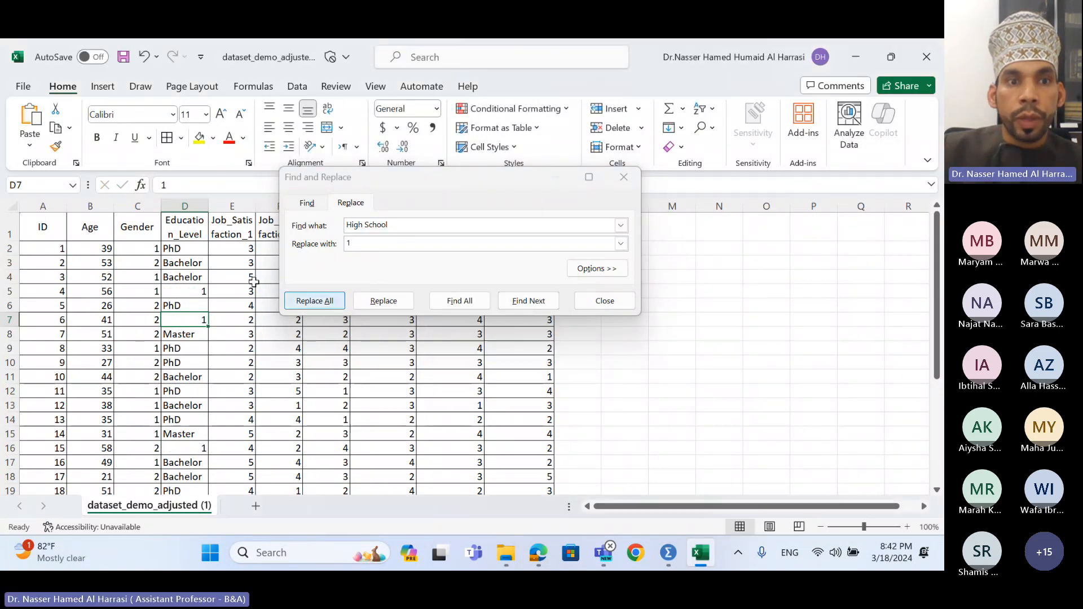
- Replace every Bachelor with 2
left_click(184, 263)
left_click_drag(210, 185, 68, 187)
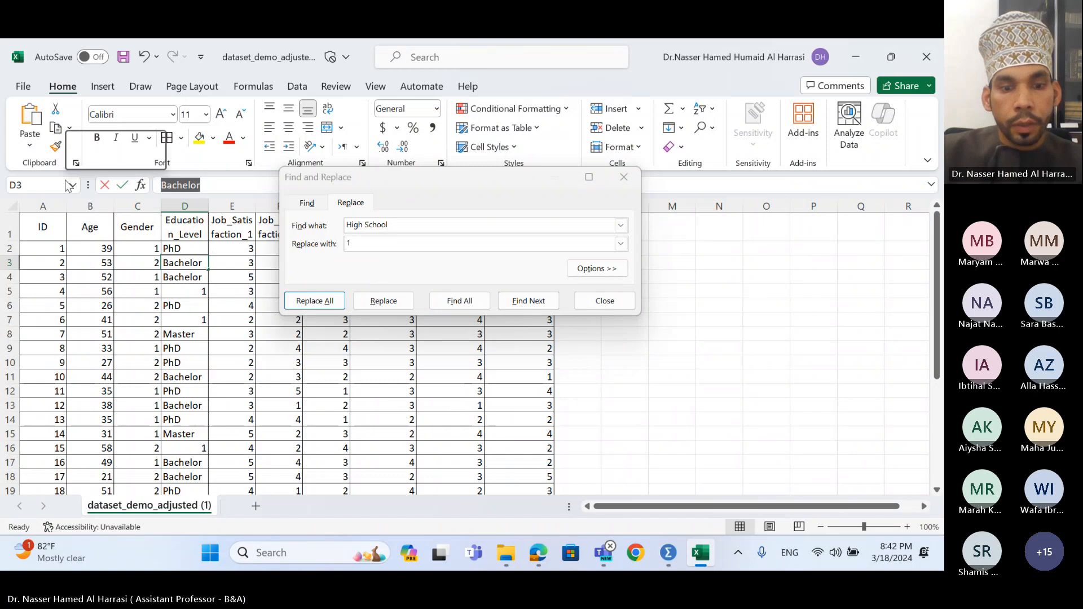
left_click(392, 220)
key("ctrl+v")
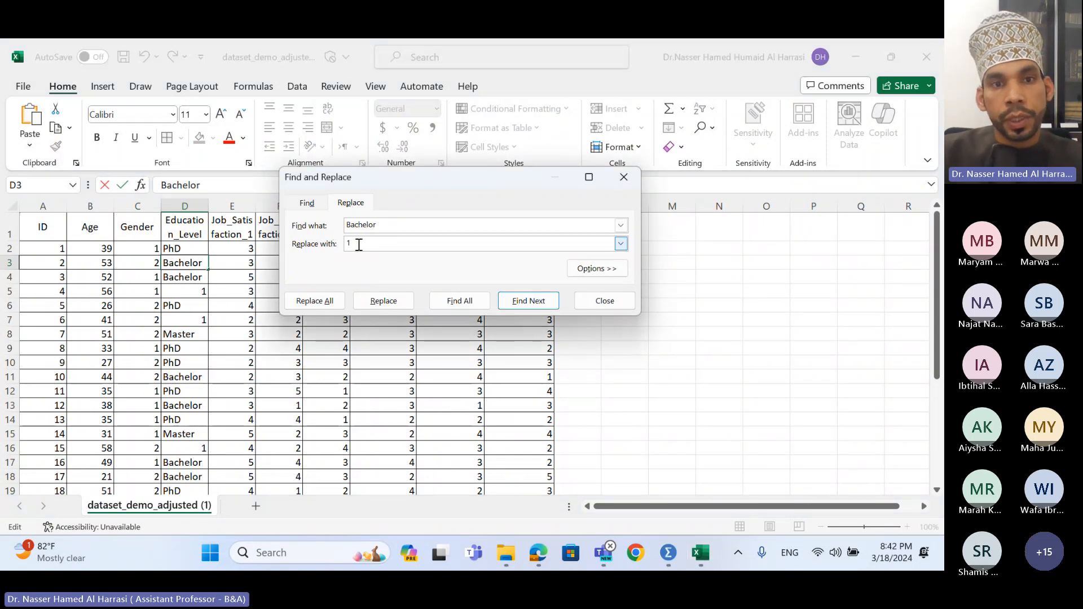
left_click_drag(359, 245, 335, 246)
type("2")
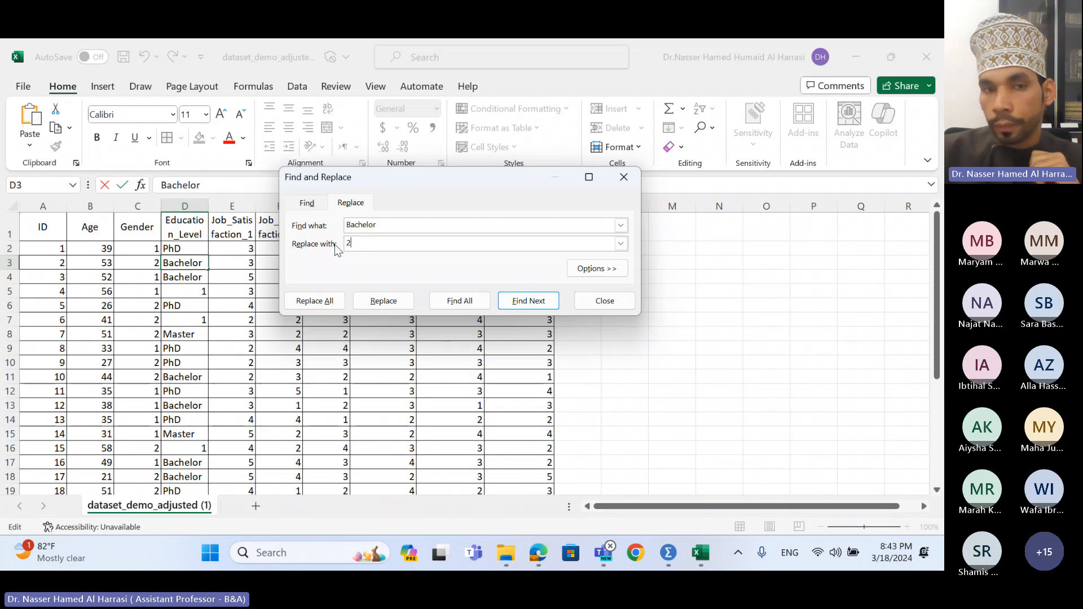
left_click(314, 301)
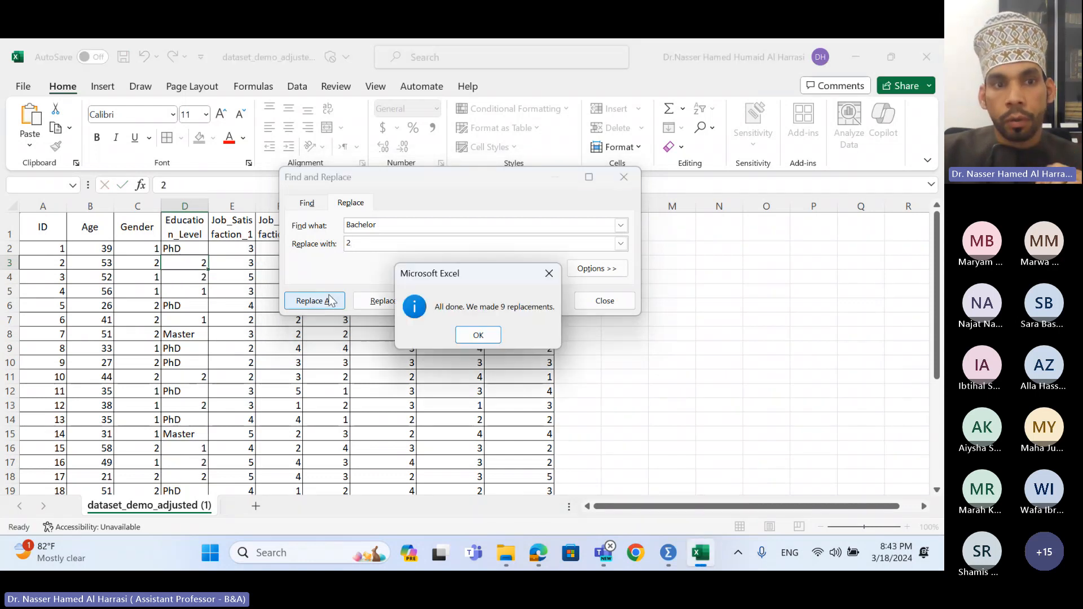
left_click(478, 336)
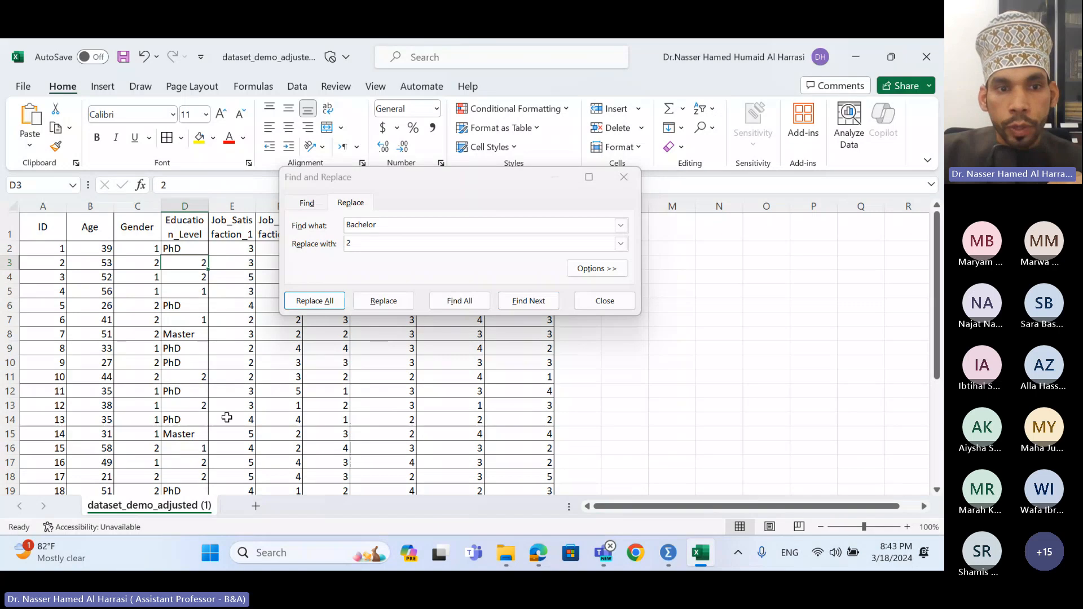
- Replace every Master with 3
left_click(197, 438)
double_click(197, 438)
left_click_drag(199, 438, 165, 439)
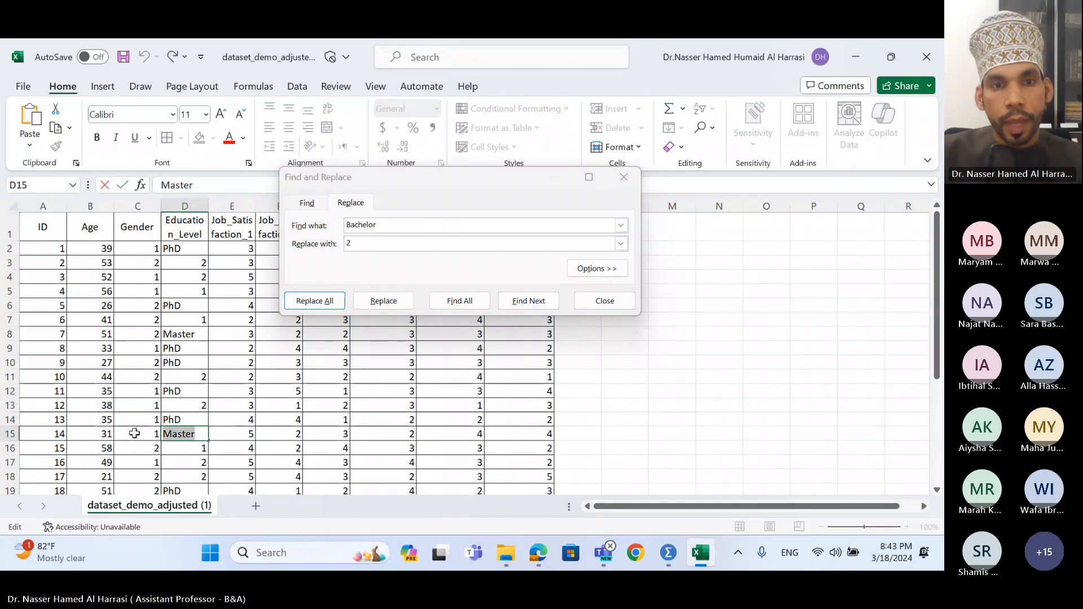
left_click_drag(378, 226, 327, 242)
key("ctrl+v")
type("3")
left_click(323, 304)
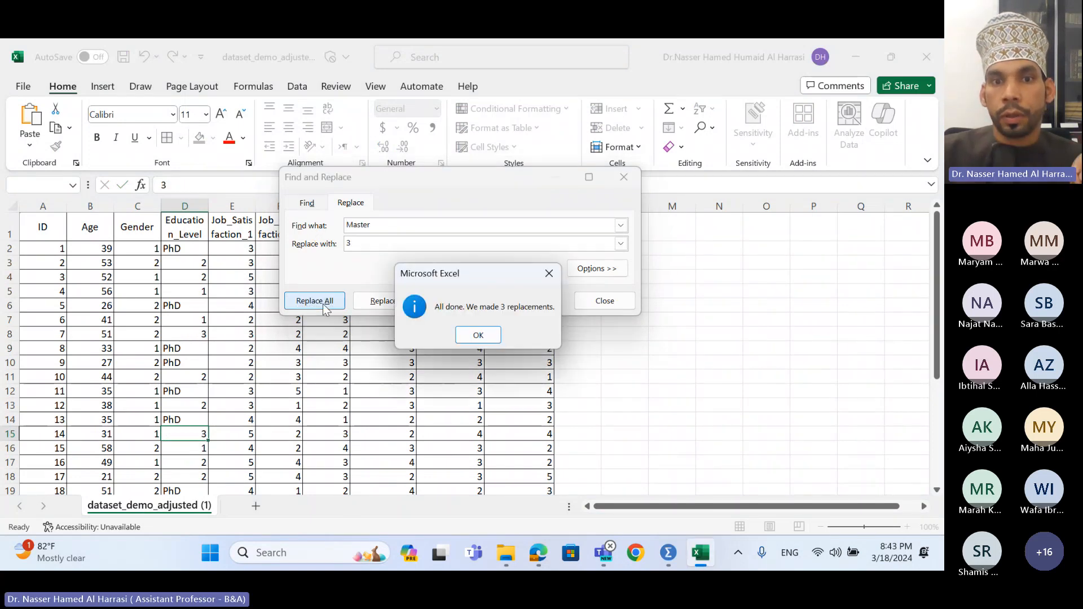
left_click(479, 334)
- Replace every PhD with 4
left_click(164, 348)
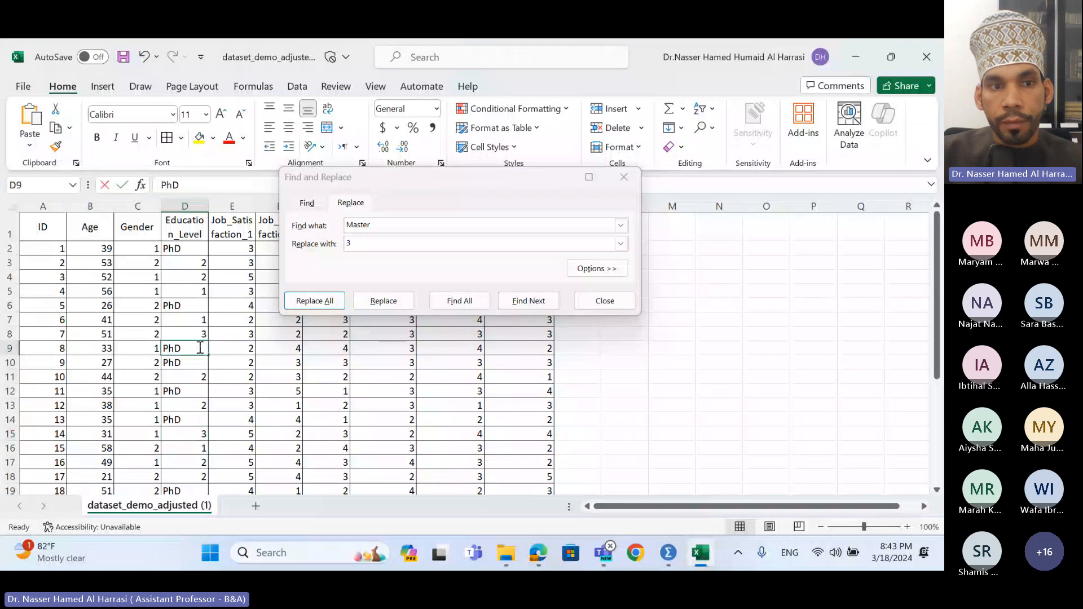
double_click(162, 346)
double_click(373, 225)
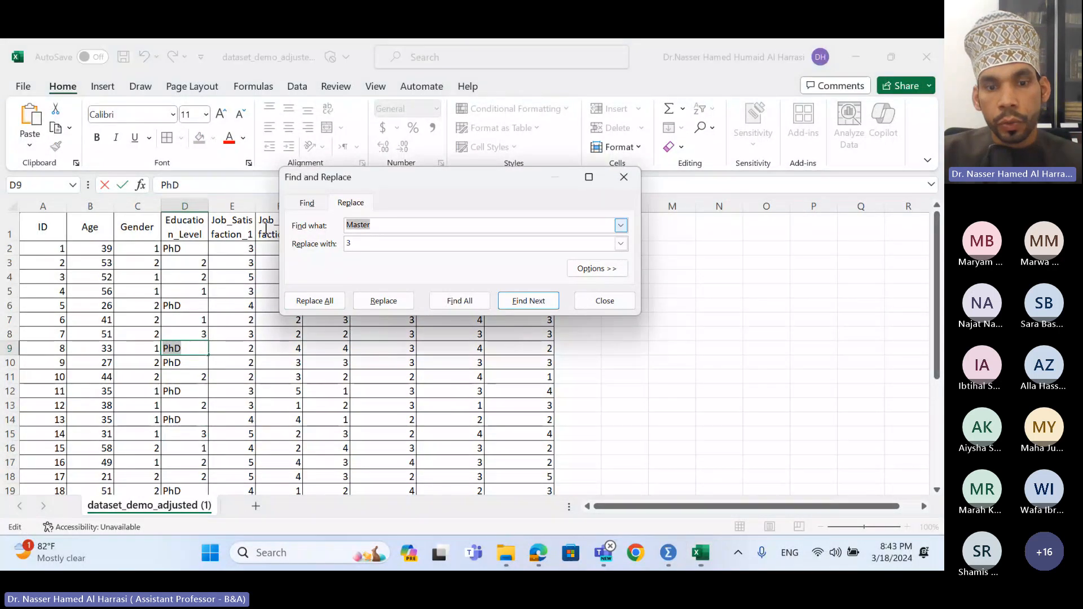
key("ctrl+v")
double_click(348, 244)
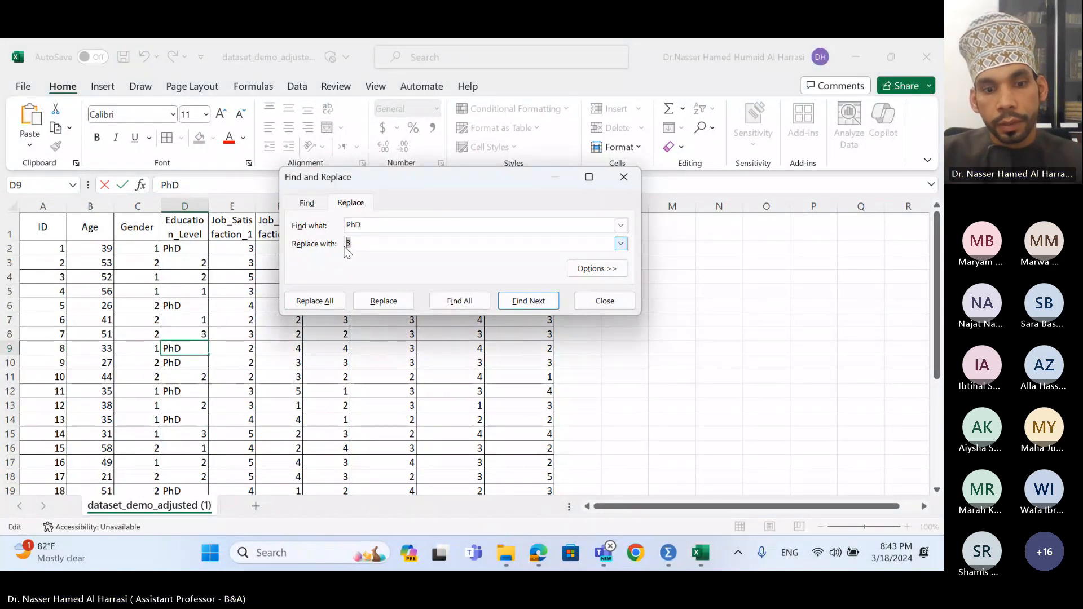
type("4")
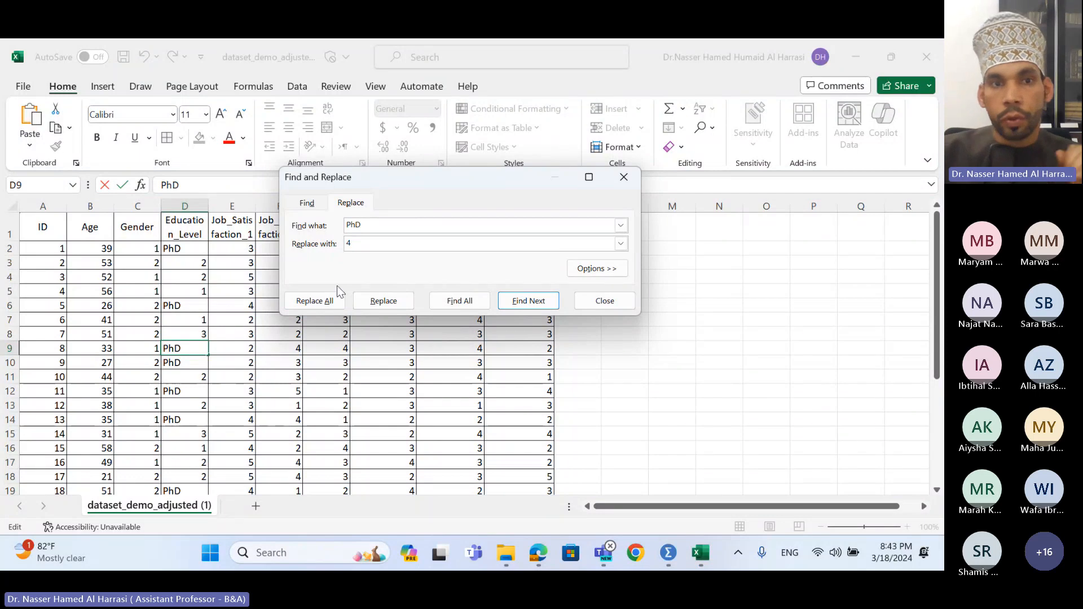
left_click(336, 304)
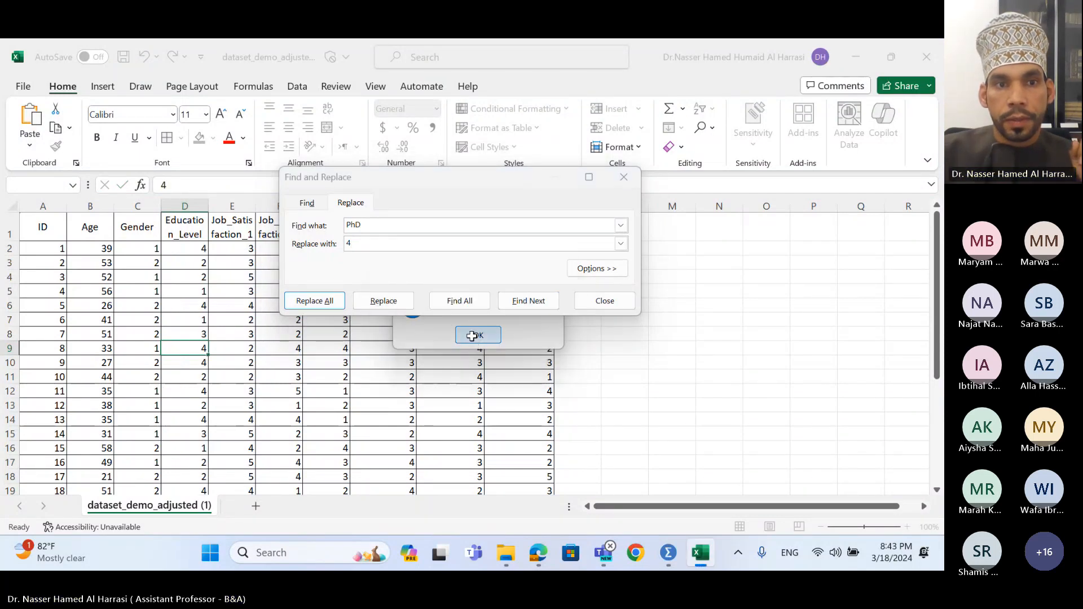
left_click(476, 333)
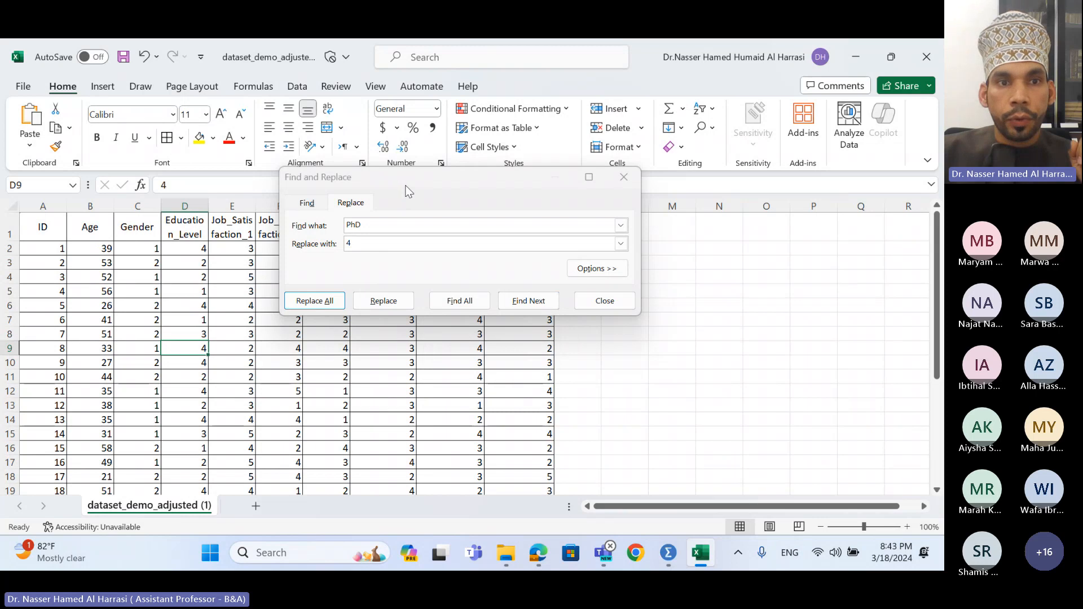
left_click_drag(405, 185, 590, 177)
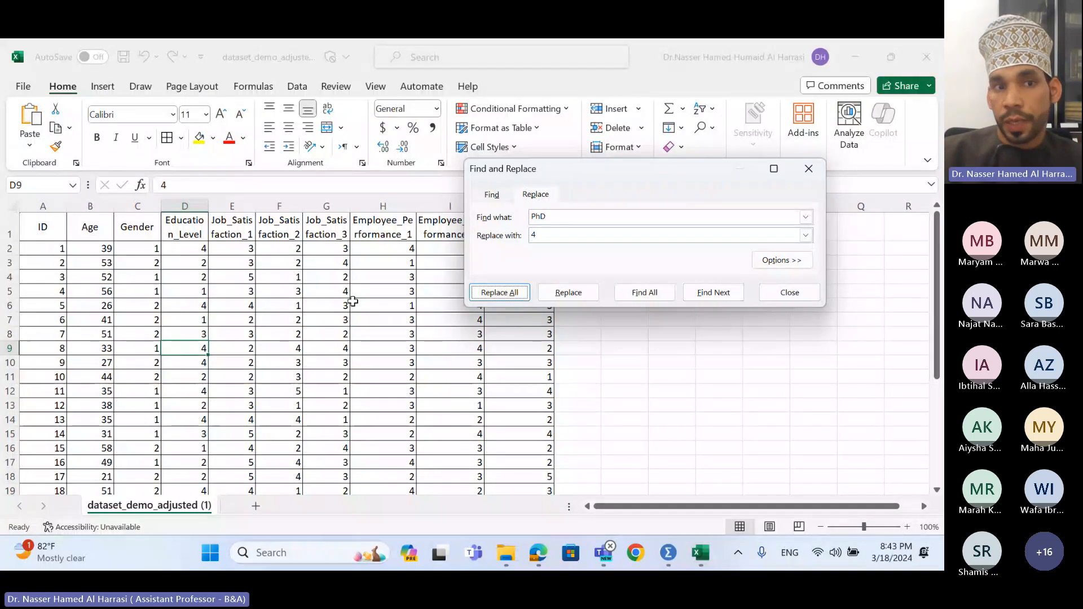
left_click(240, 252)
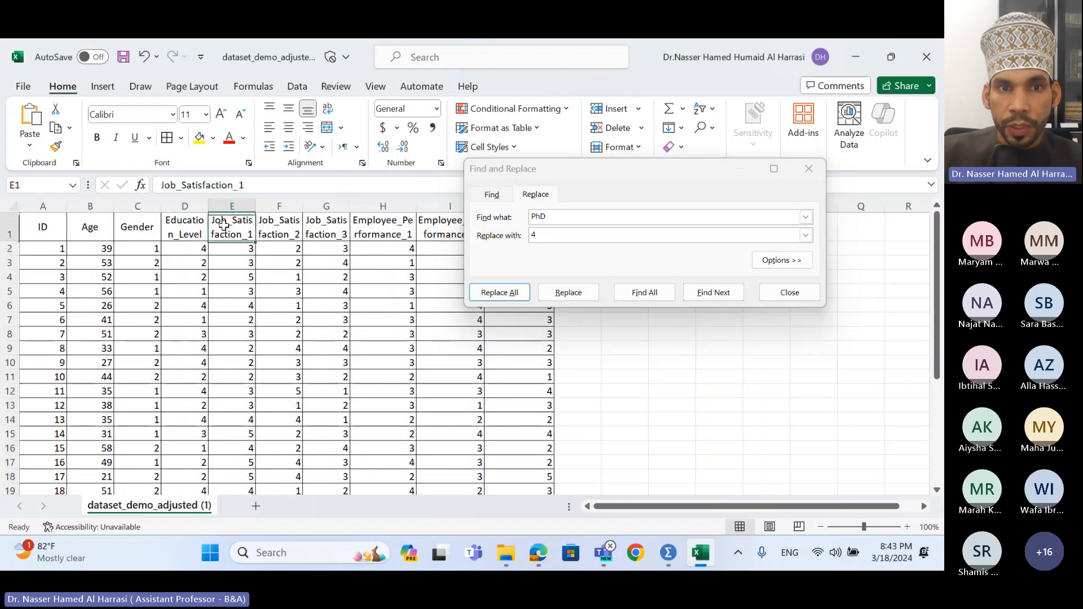
left_click_drag(232, 226, 325, 225)
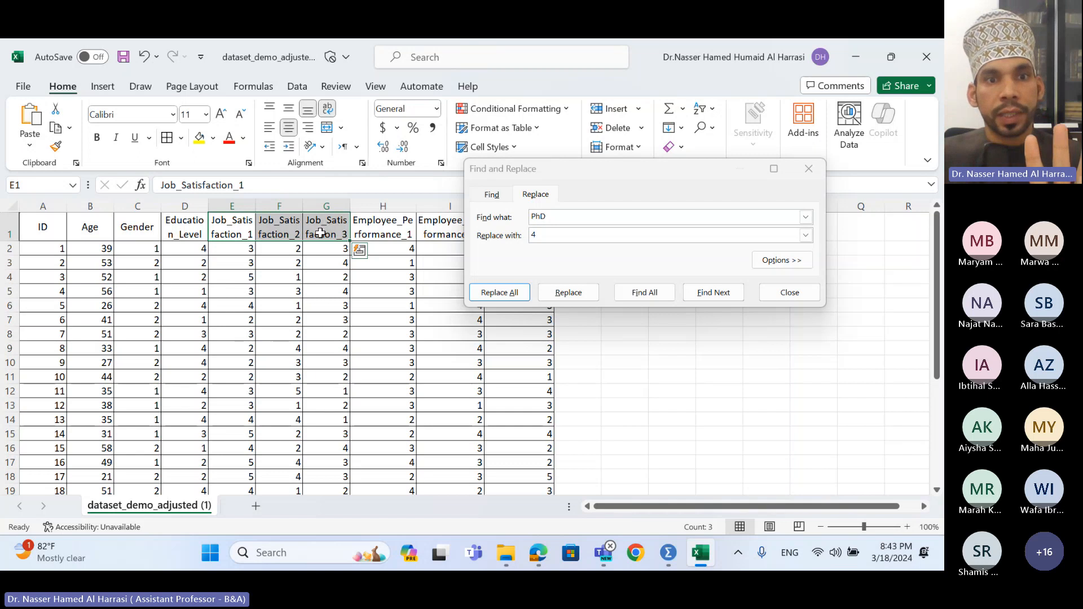
left_click_drag(287, 249, 331, 249)
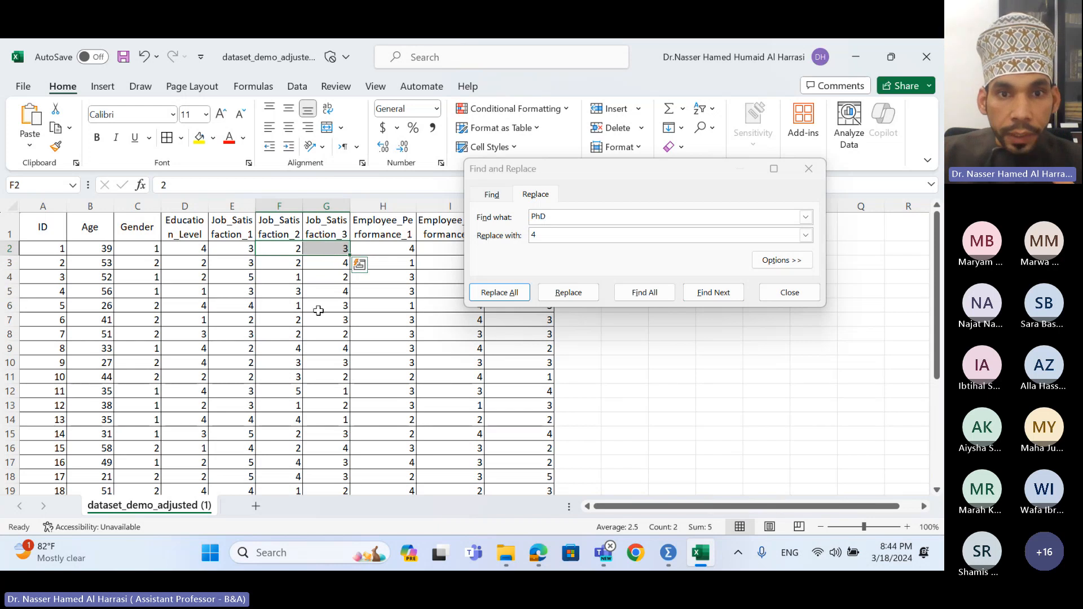
left_click(402, 305)
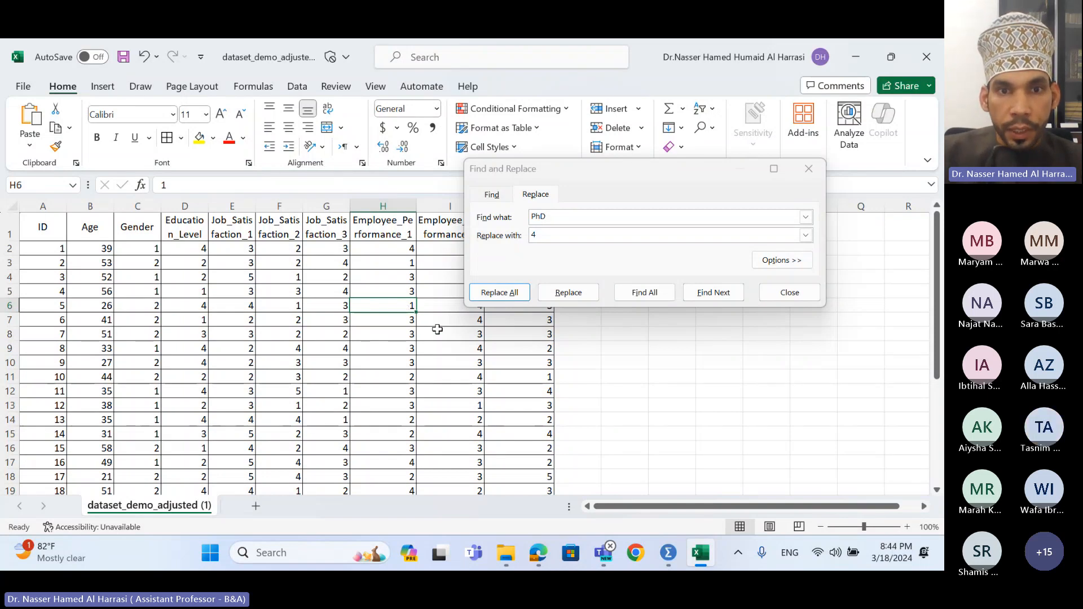
- Check the performance values in H7, H11 and I11, then close Find and Replace
left_click(395, 324)
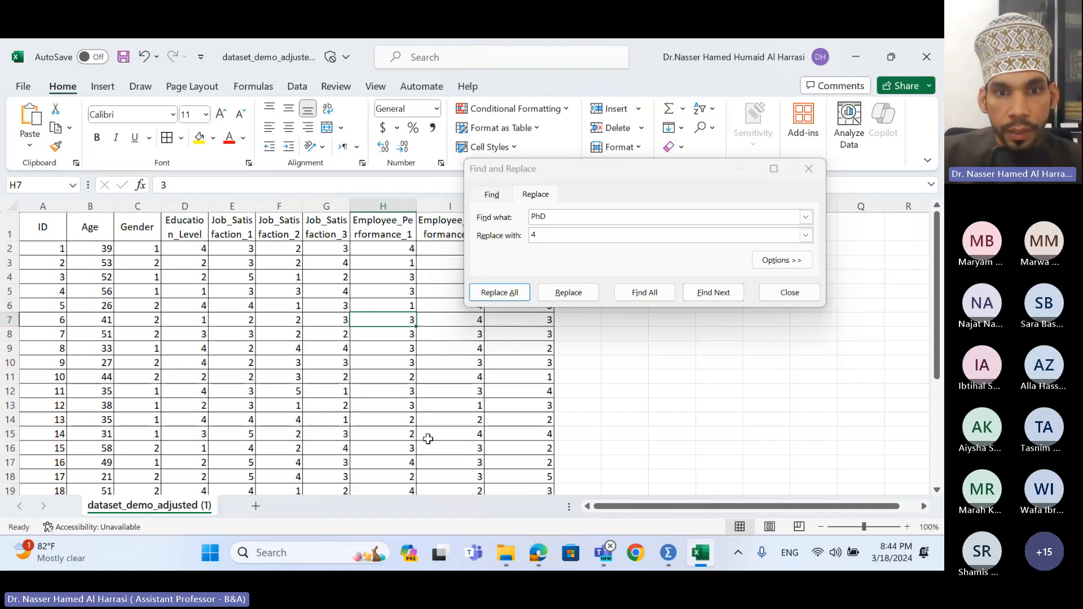
left_click(408, 377)
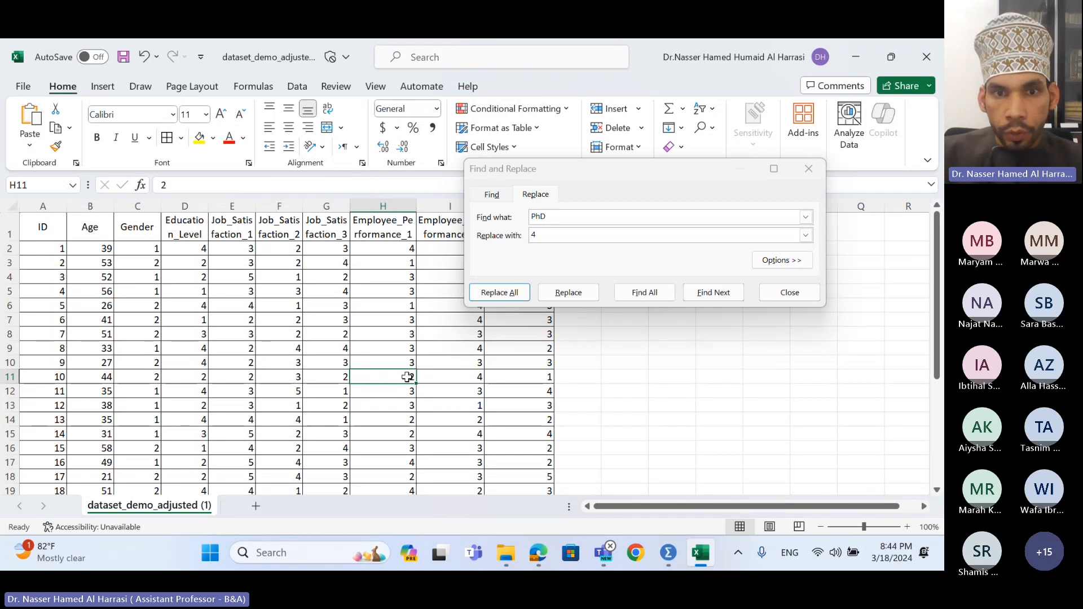
left_click(460, 380)
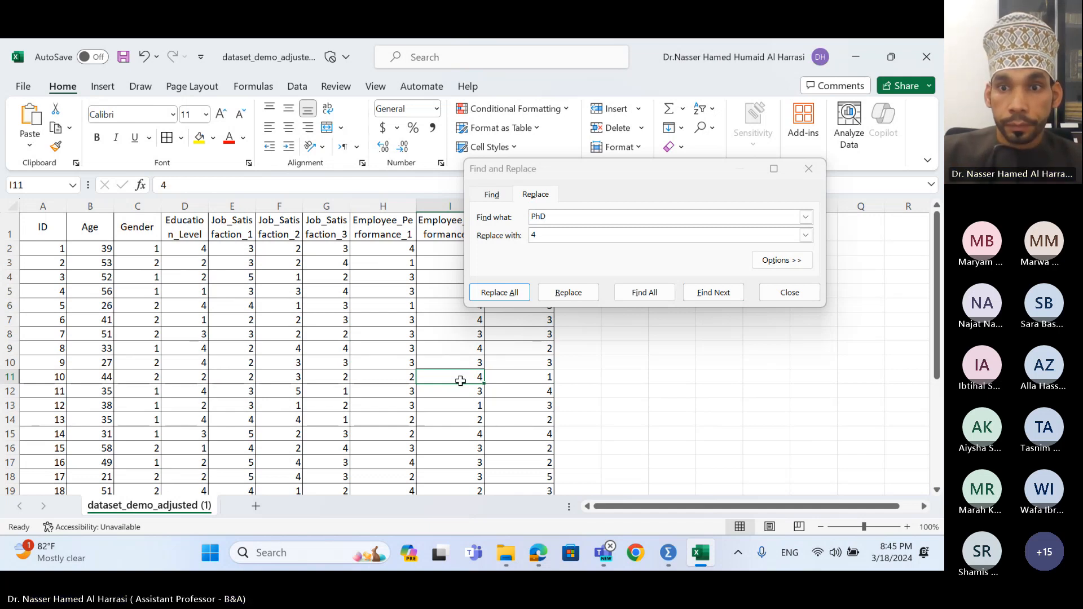
left_click(805, 289)
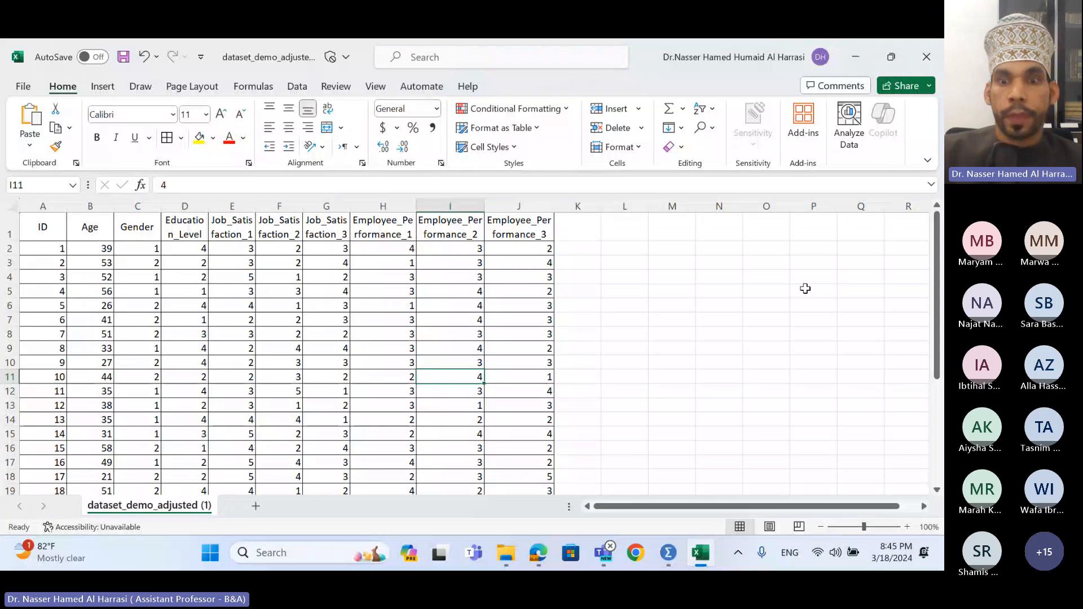
- Look over SPSS's empty Data View and Variable View, then minimize Excel to return to Variable View
left_click(671, 555)
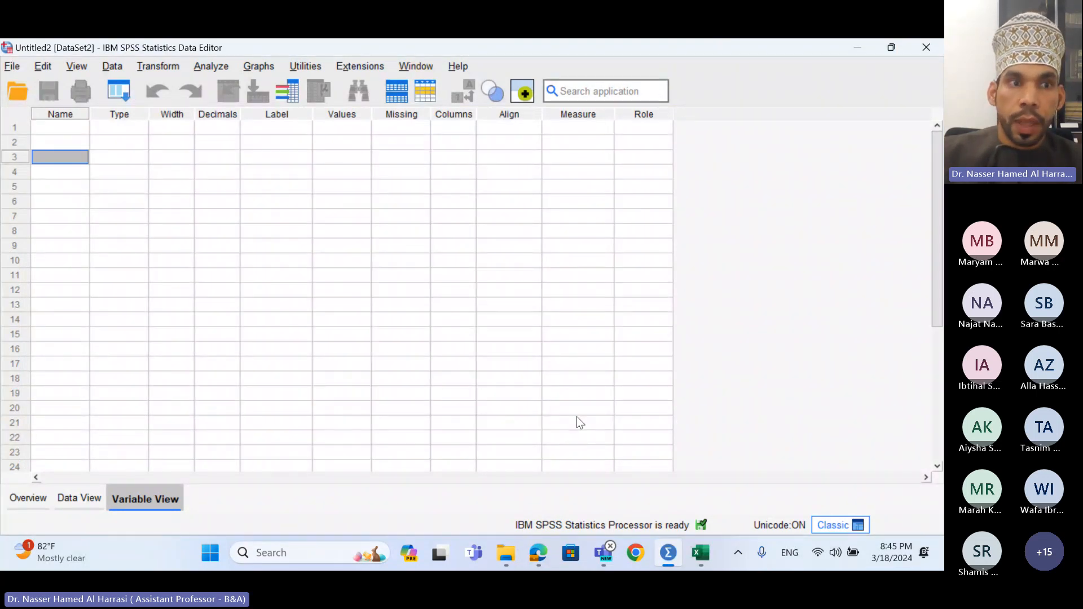
left_click(76, 497)
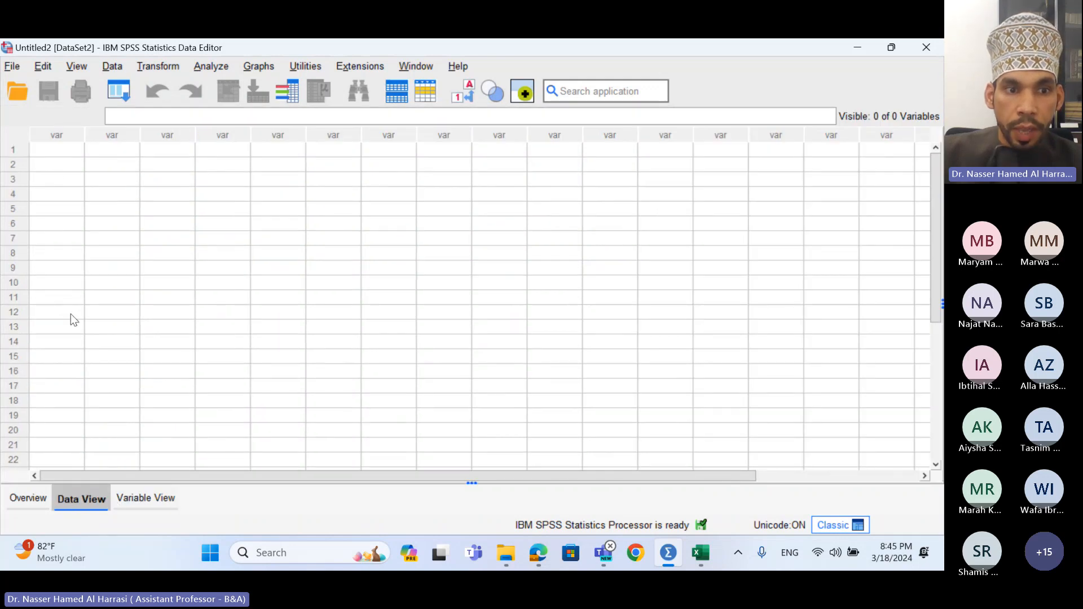
left_click(148, 500)
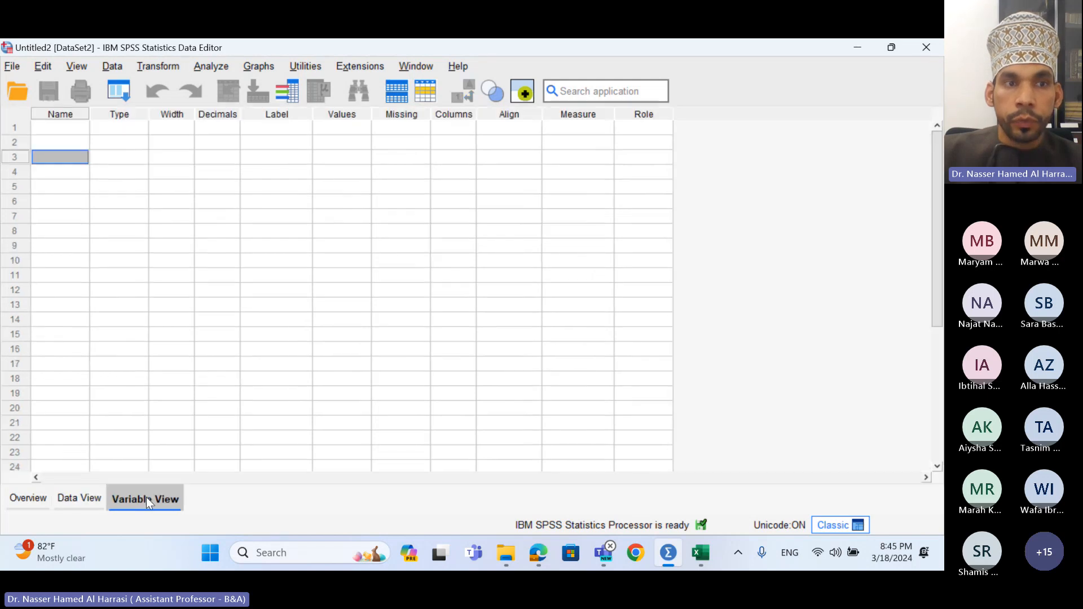
left_click(74, 128)
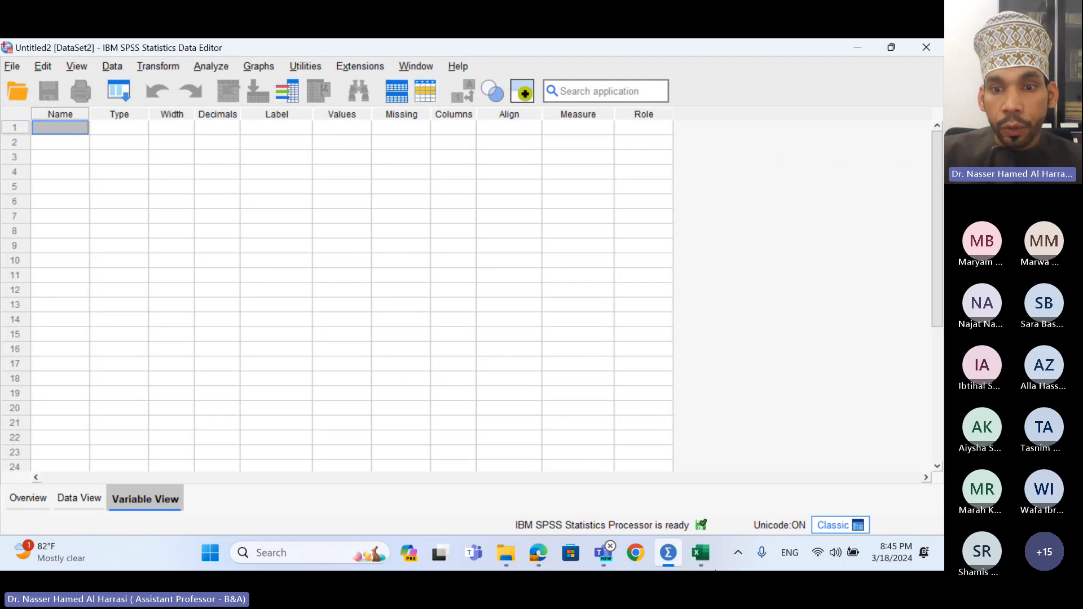
left_click(708, 561)
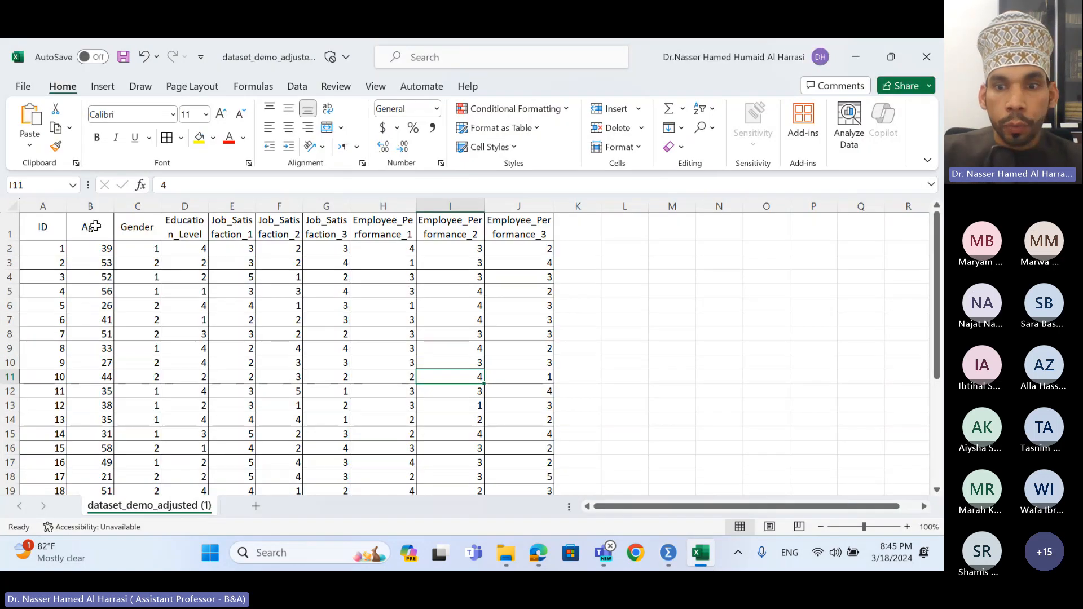
left_click(697, 555)
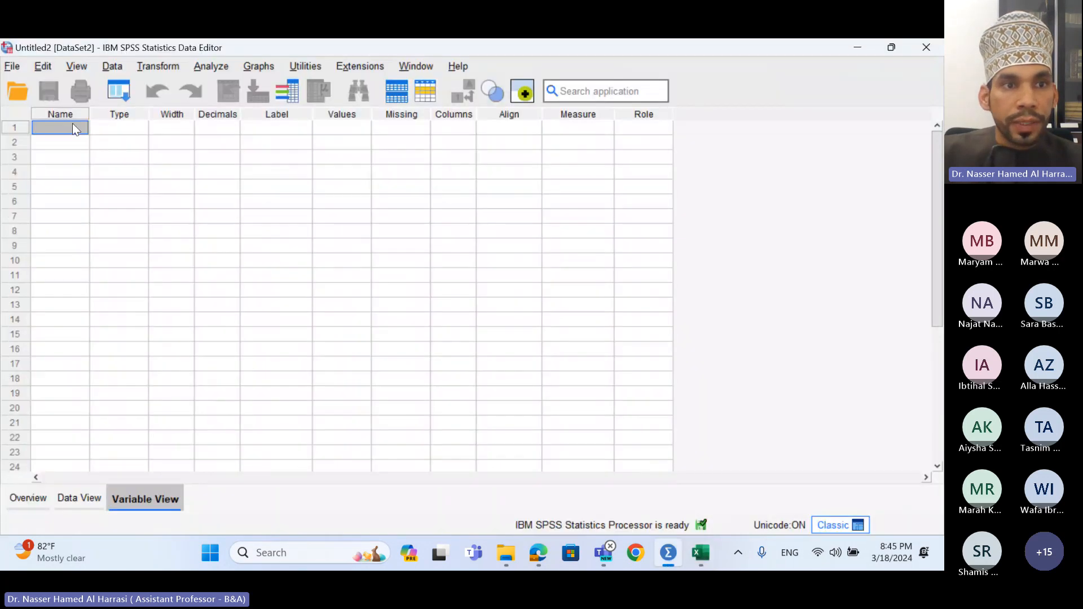
- Name the first variable Age, label it 'Age of respondents', and open its Value Labels
type("Age")
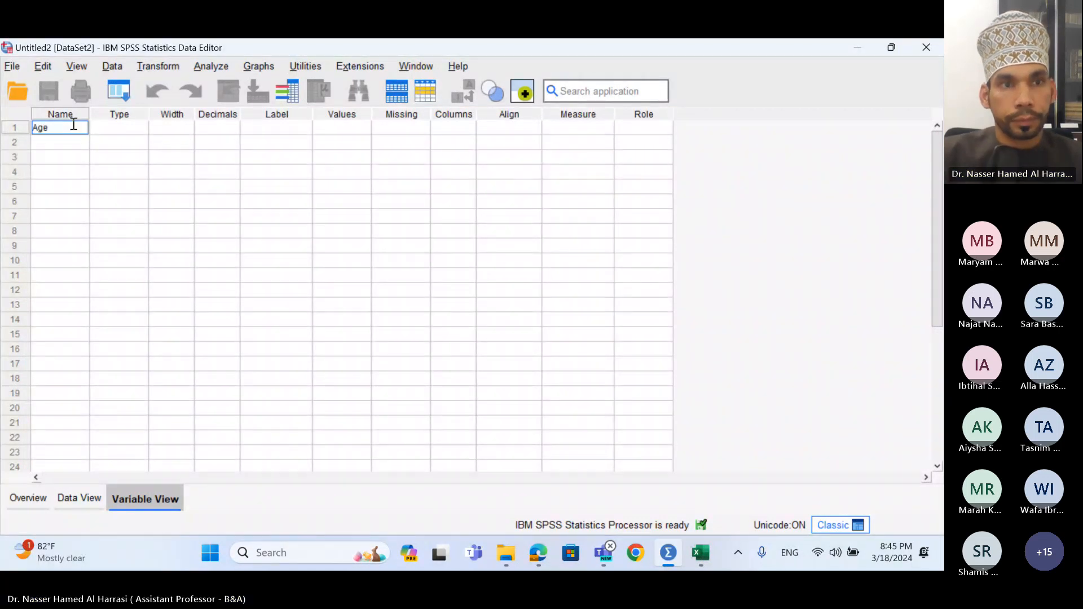
key("Return")
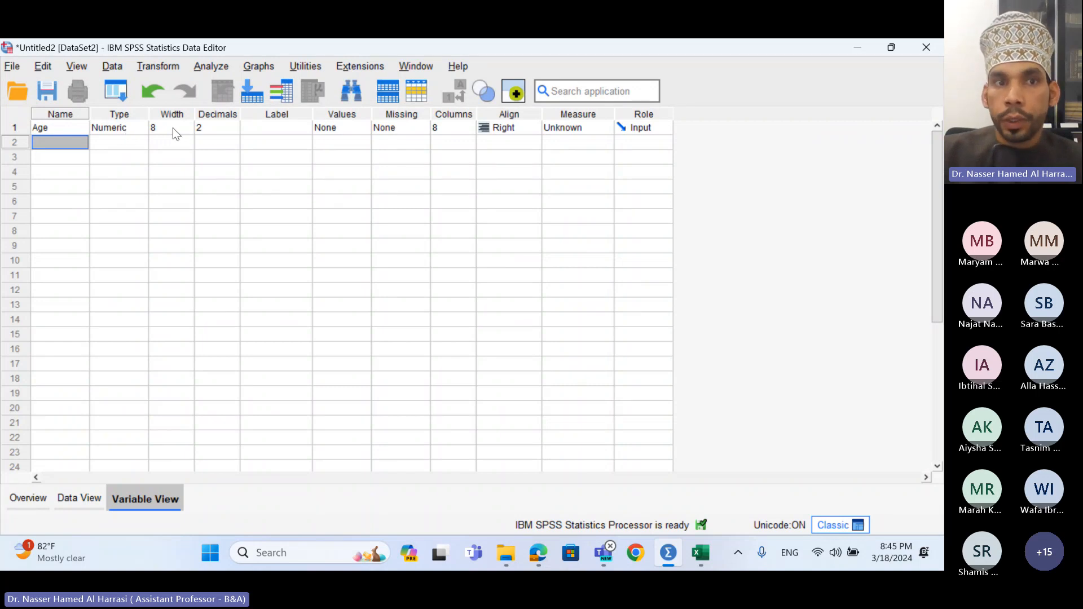
left_click(267, 129)
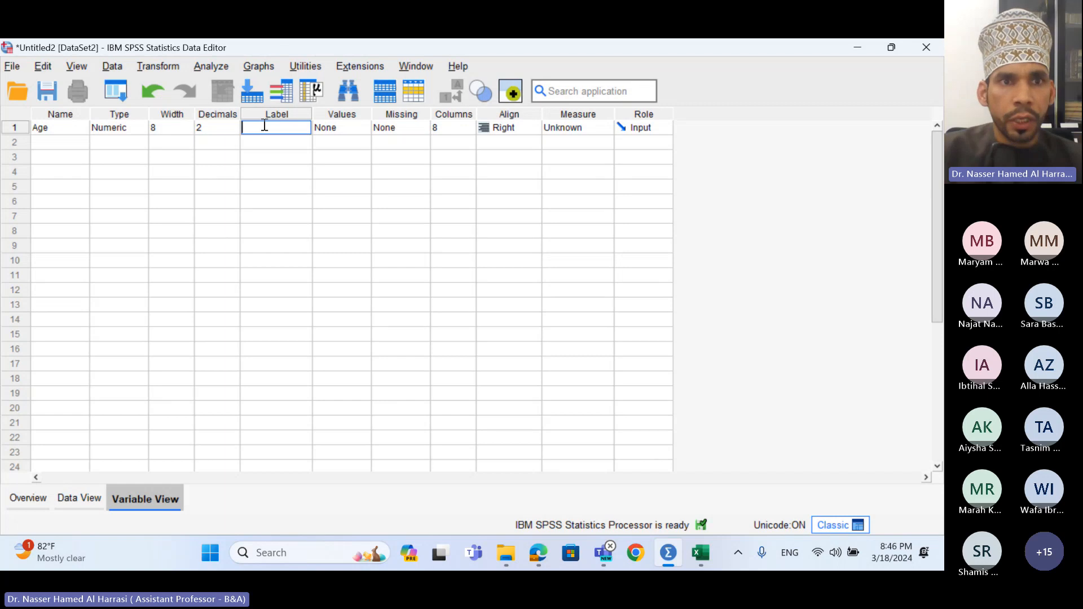
type("Age")
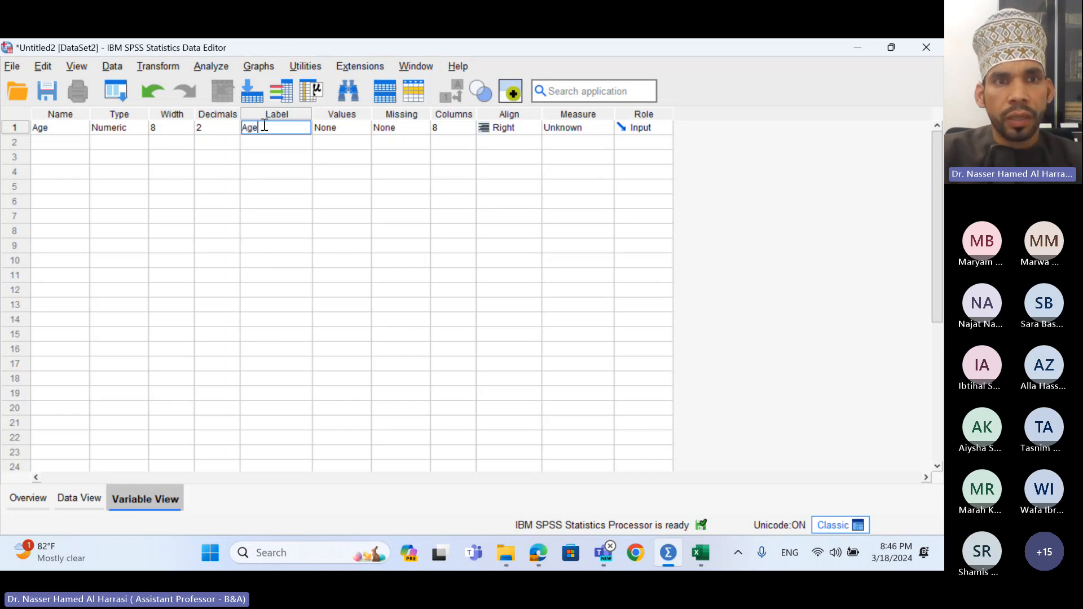
type(" of res")
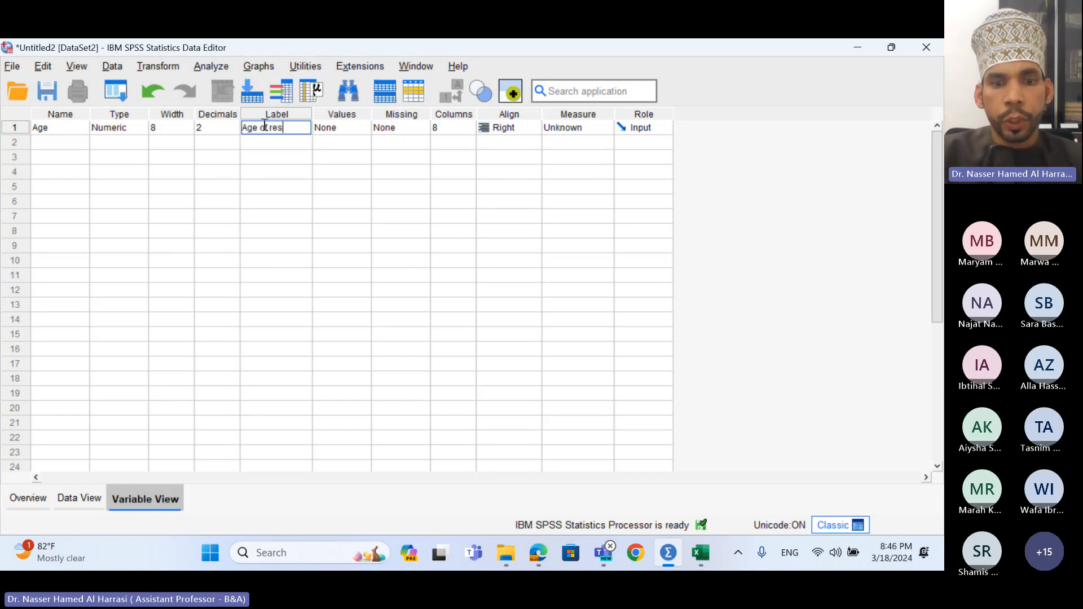
type("pondents")
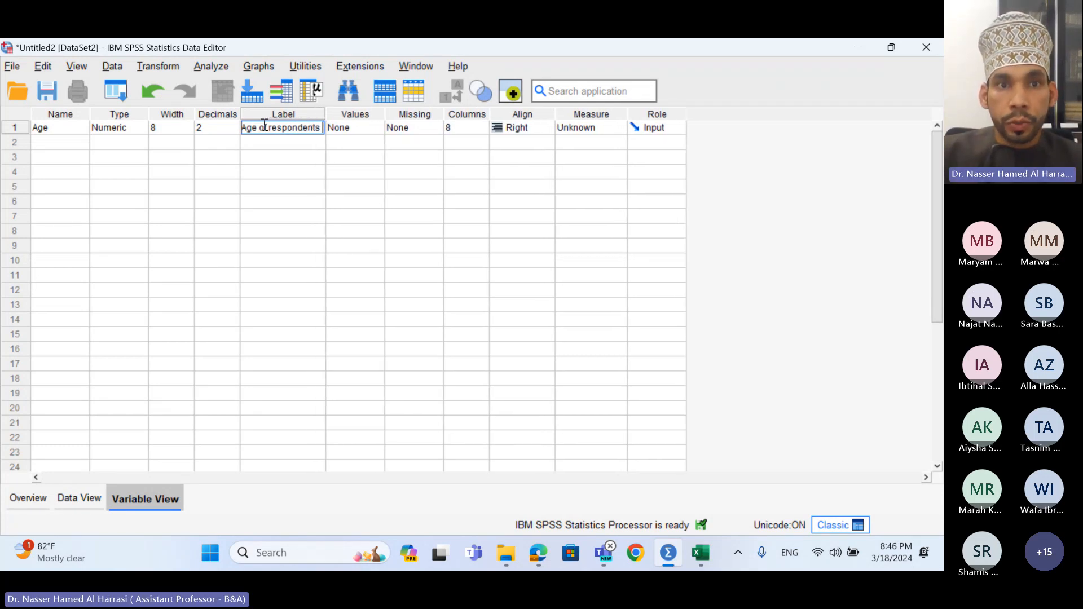
double_click(371, 128)
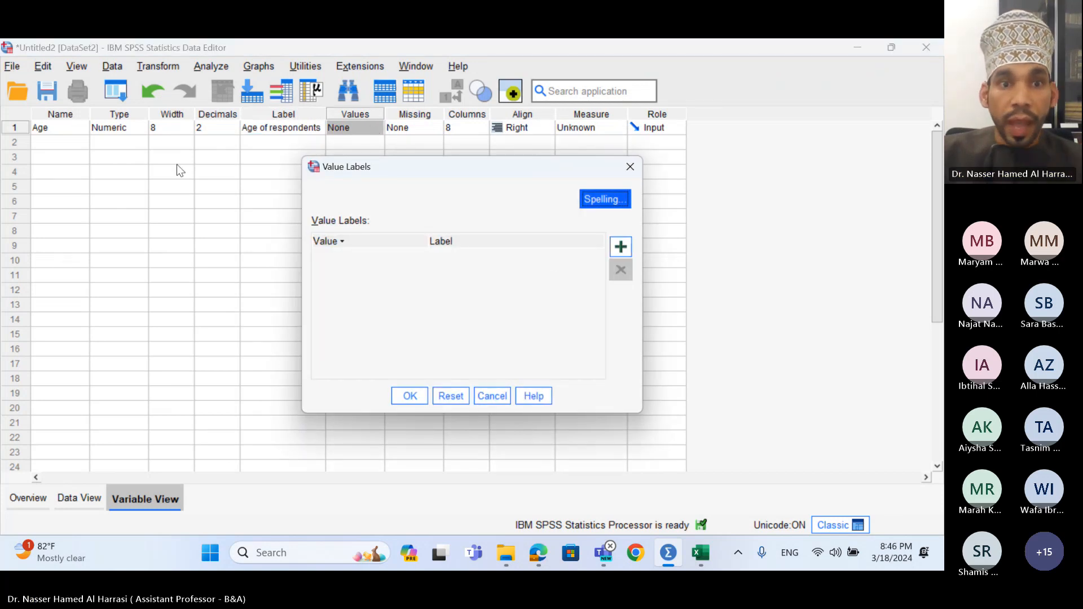
- Close Age's Value Labels unchanged, check the Age values in Excel, and open Age's Measure choices
left_click(630, 167)
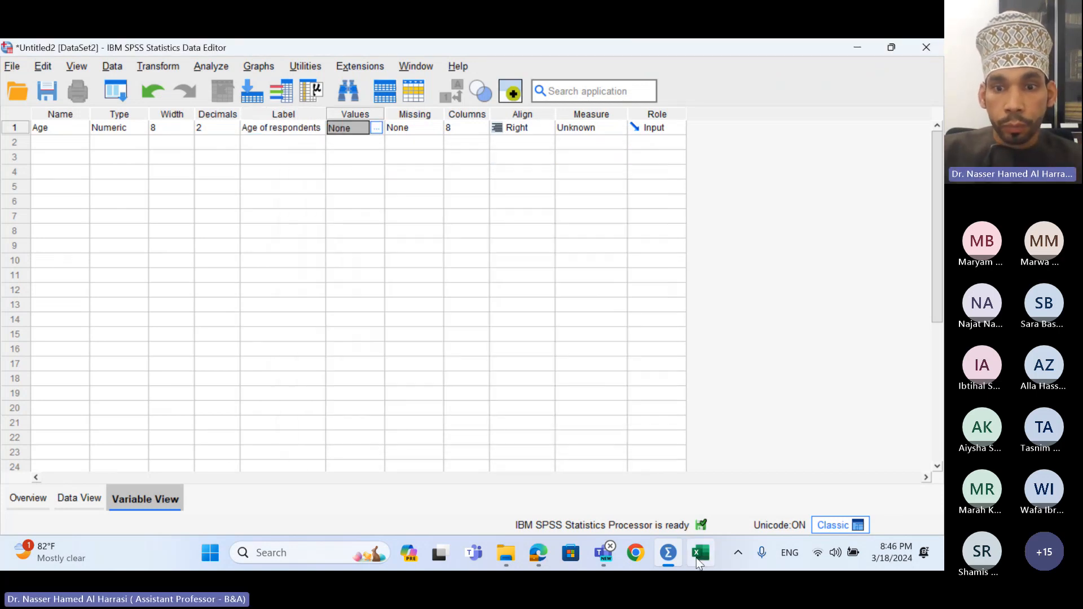
left_click(700, 554)
left_click(100, 251)
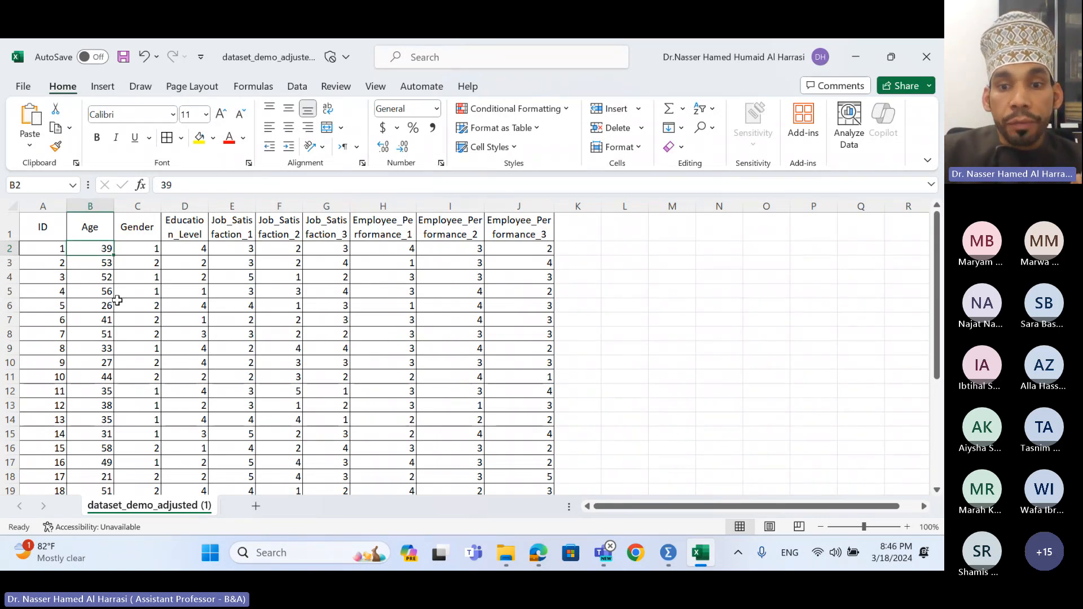
left_click(675, 557)
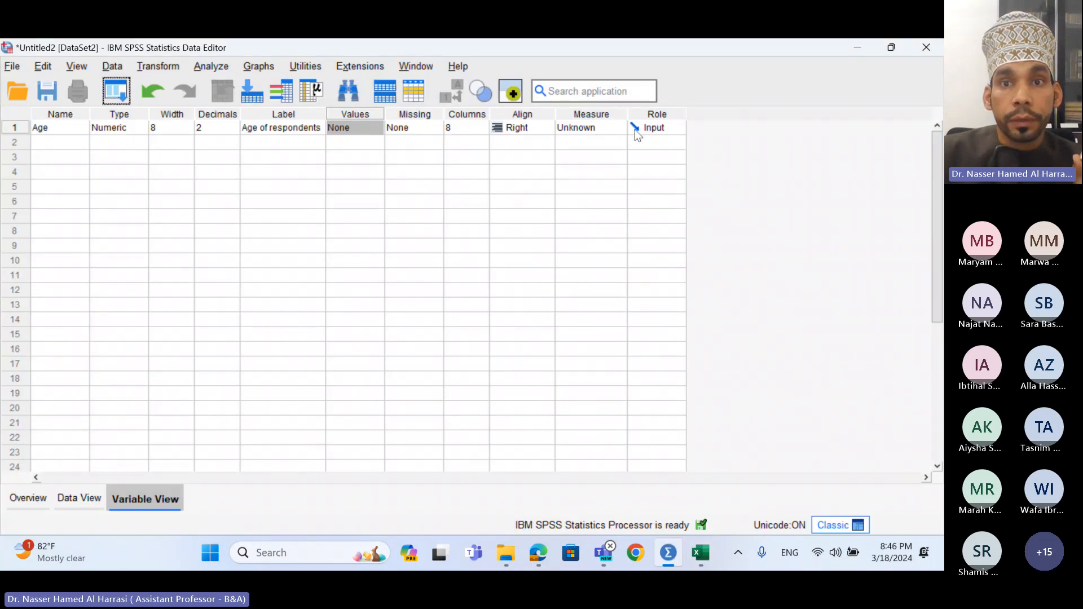
left_click(615, 129)
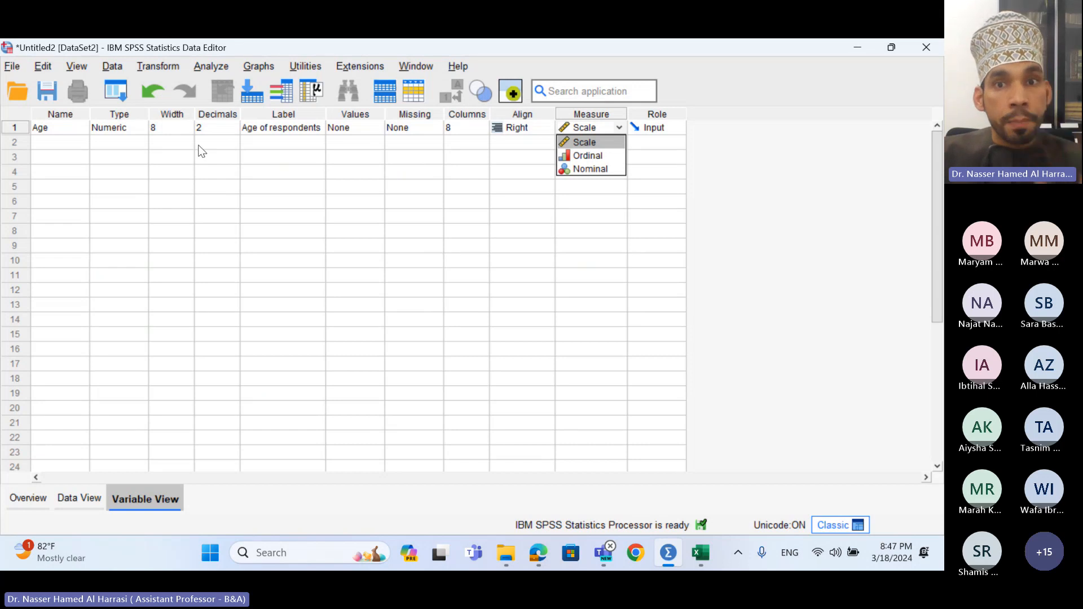
- Set Age's measurement level to Ordinal after briefly trying Nominal
left_click(586, 157)
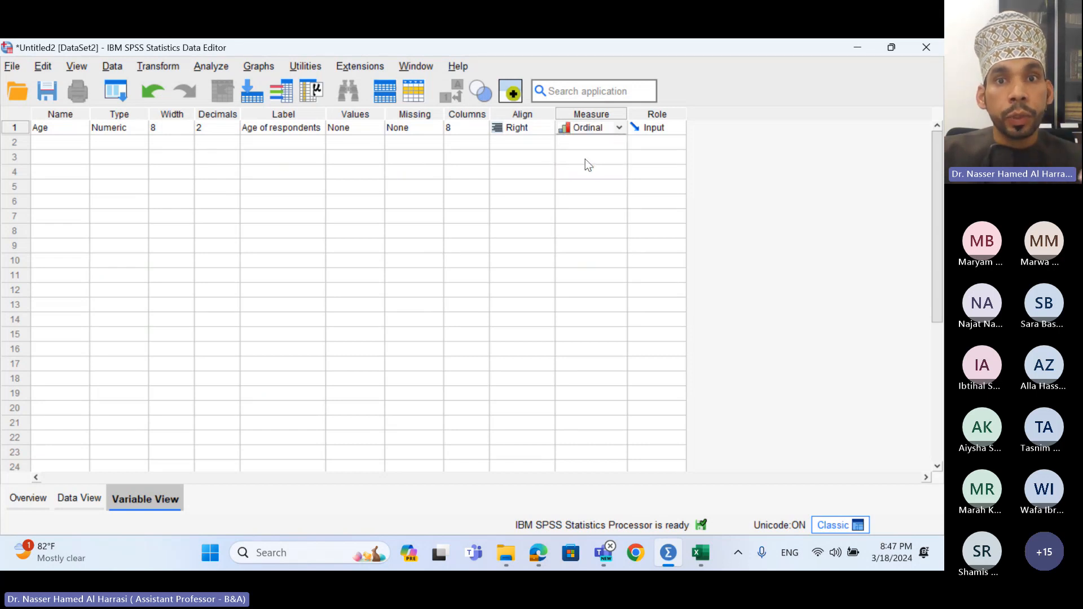
left_click(603, 131)
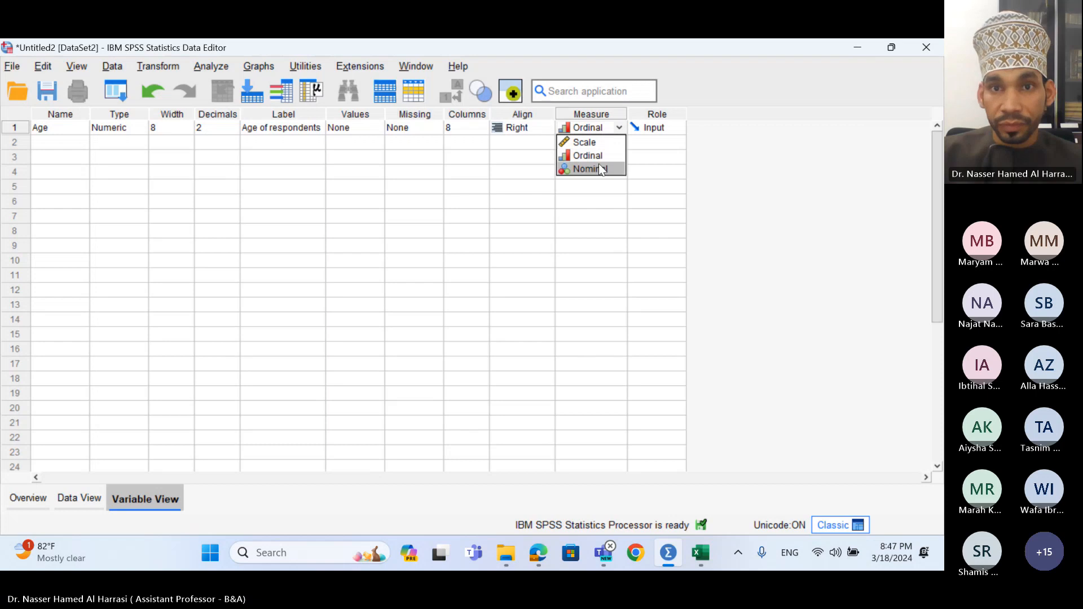
left_click(600, 167)
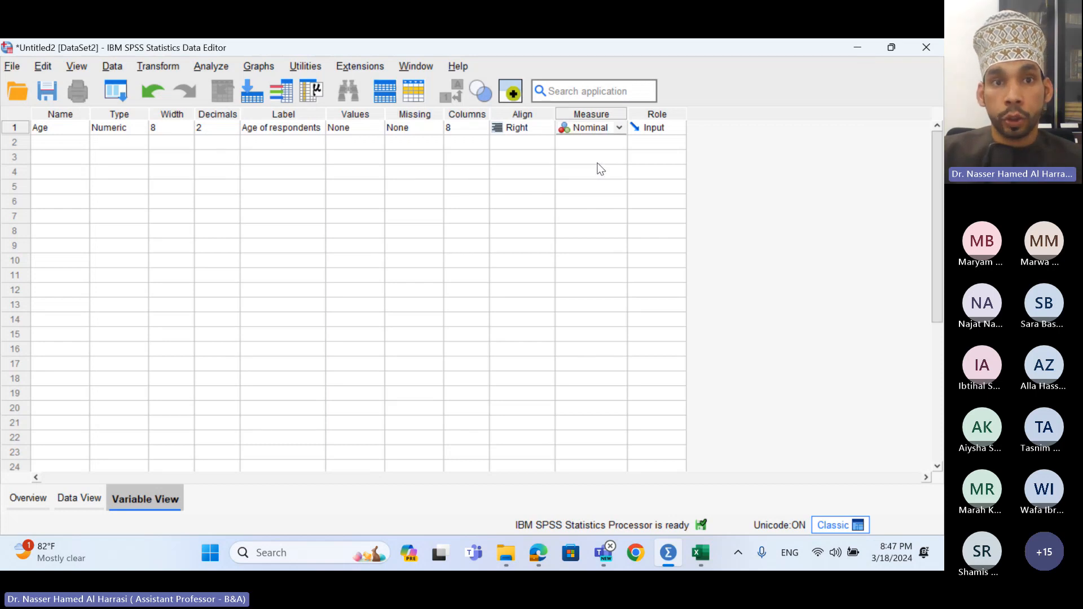
left_click(610, 132)
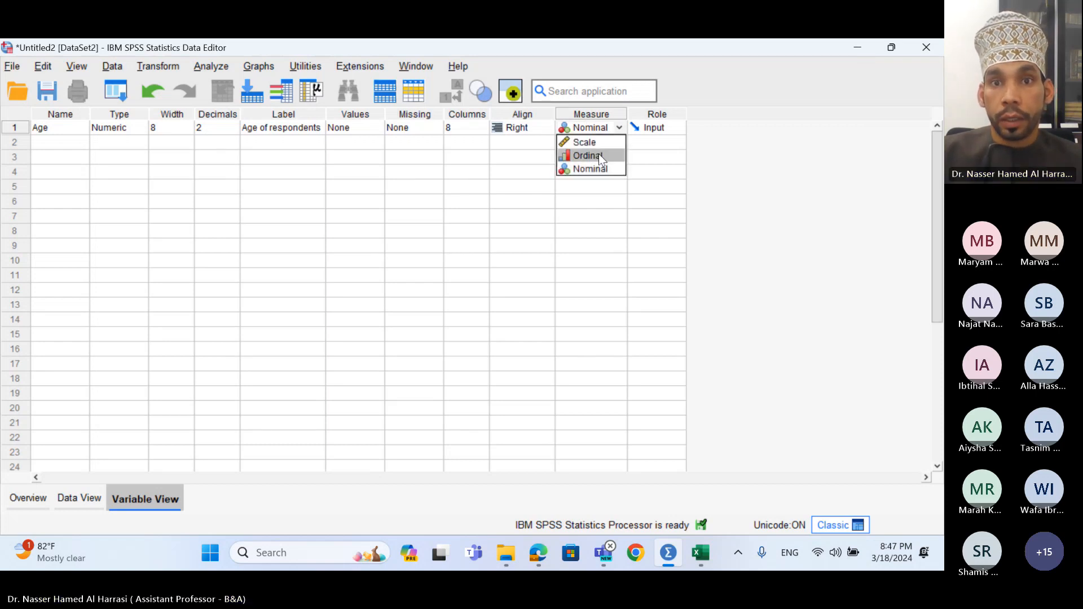
left_click(598, 155)
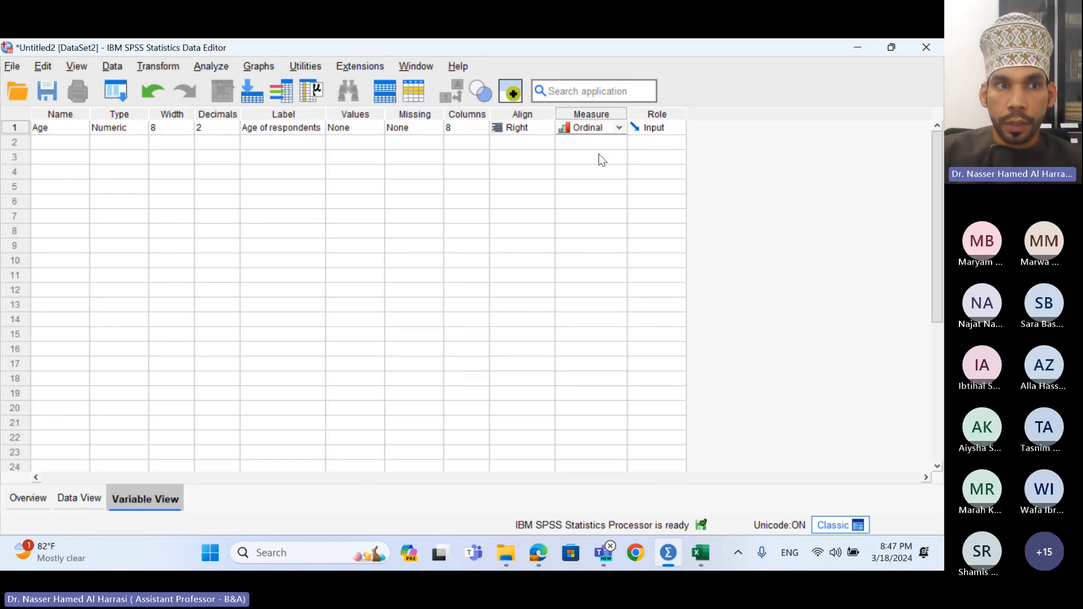
left_click(57, 142)
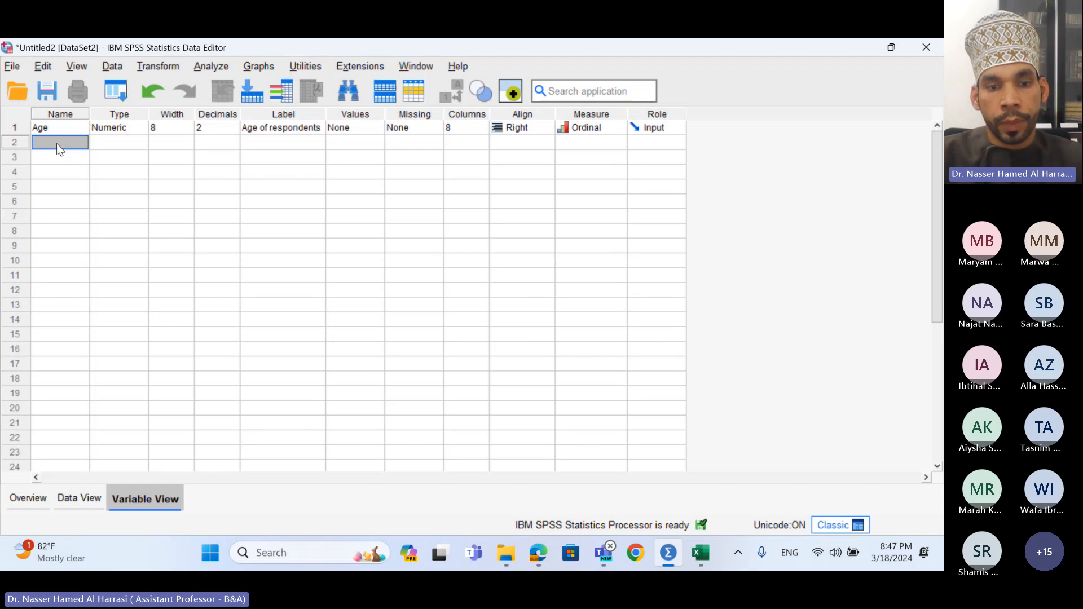
- Create the gender variable in row 2 with the label 'Male or Female'
type("gender")
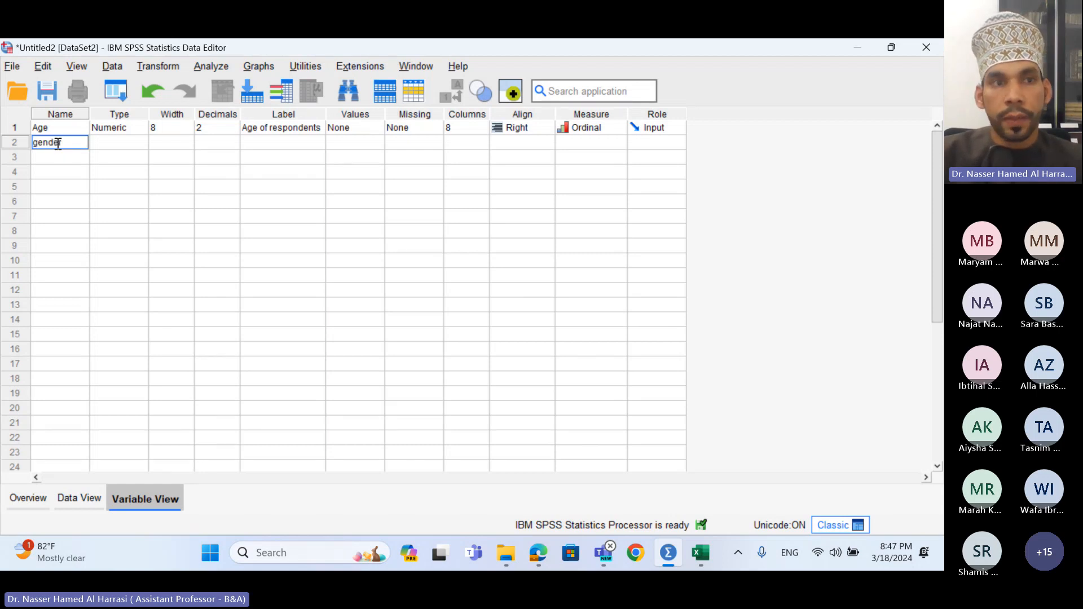
key("Return")
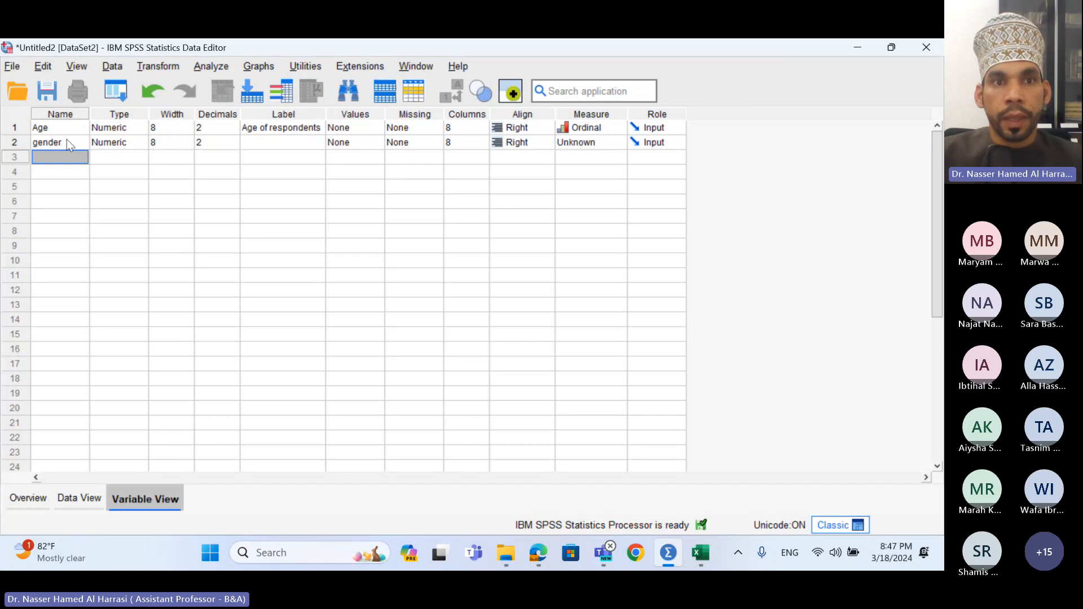
double_click(302, 142)
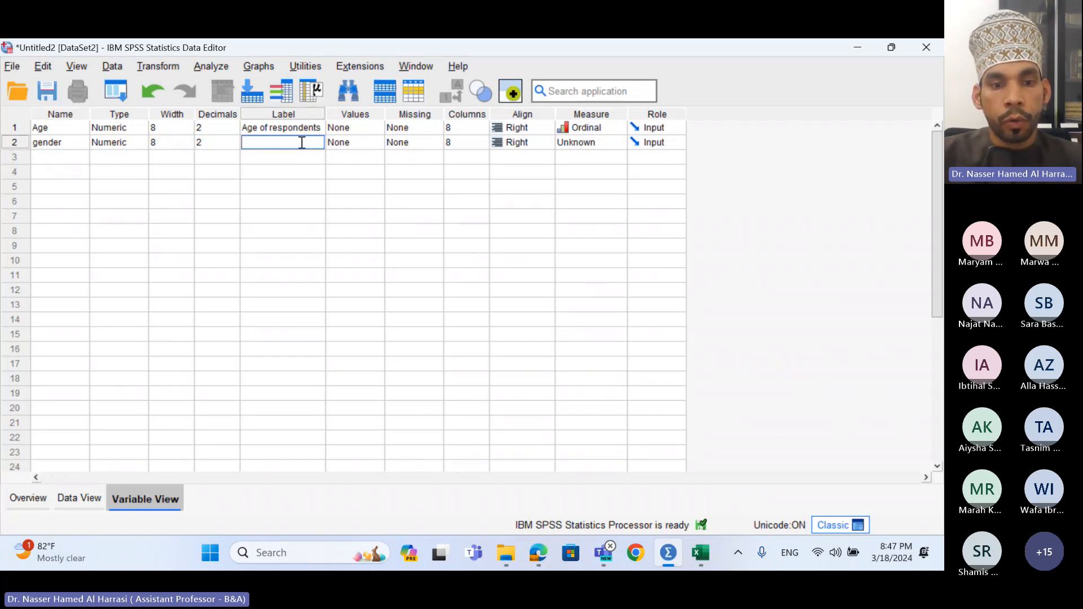
type("Male of")
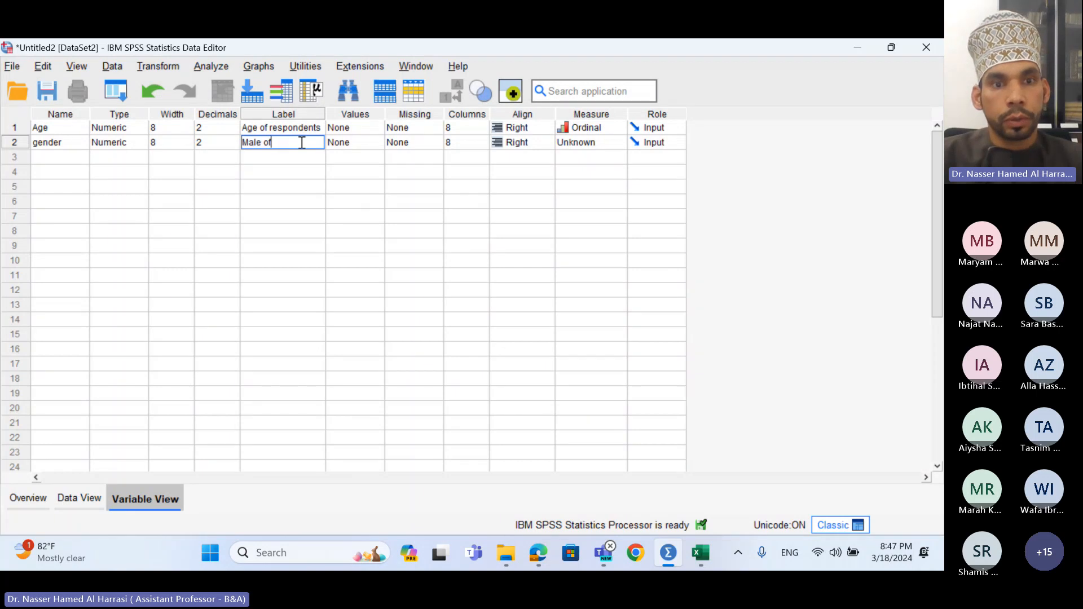
key("BackSpace")
type("r Female")
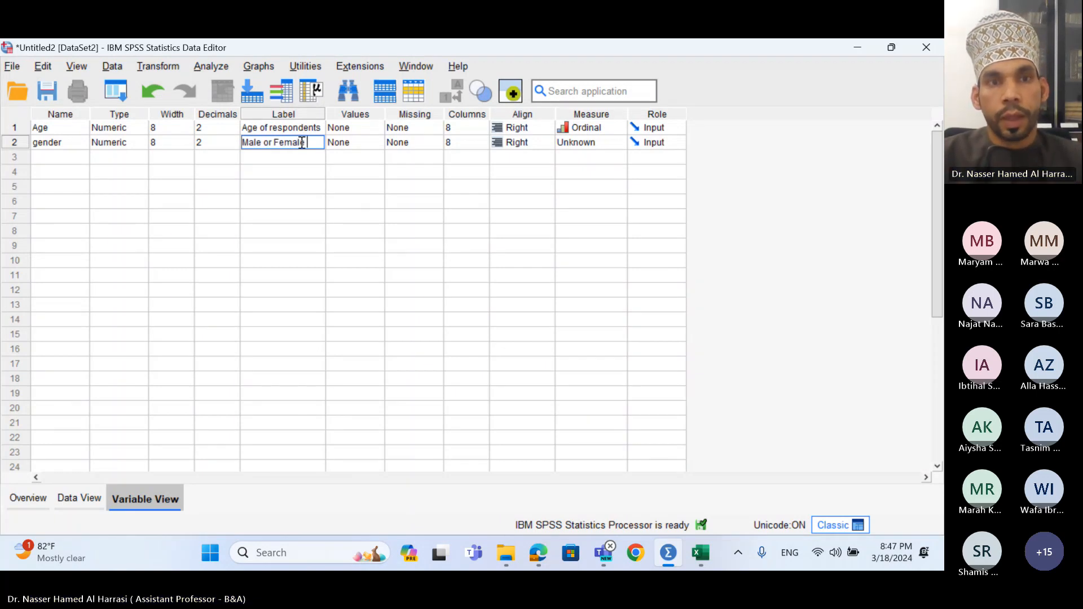
left_click(365, 141)
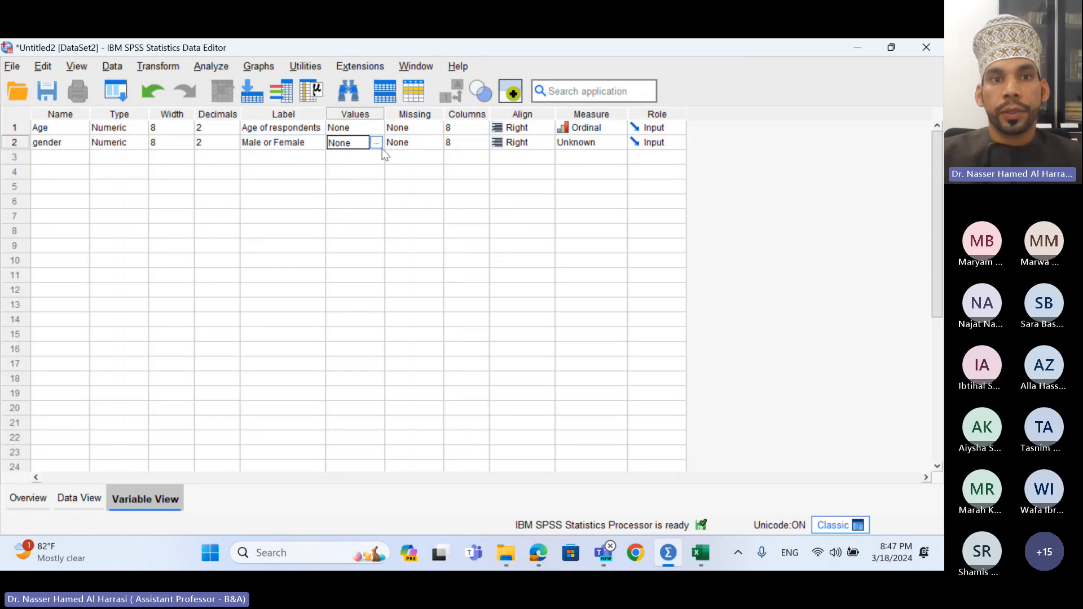
- Open gender's value labels and add value 1 labelled Female
left_click(376, 143)
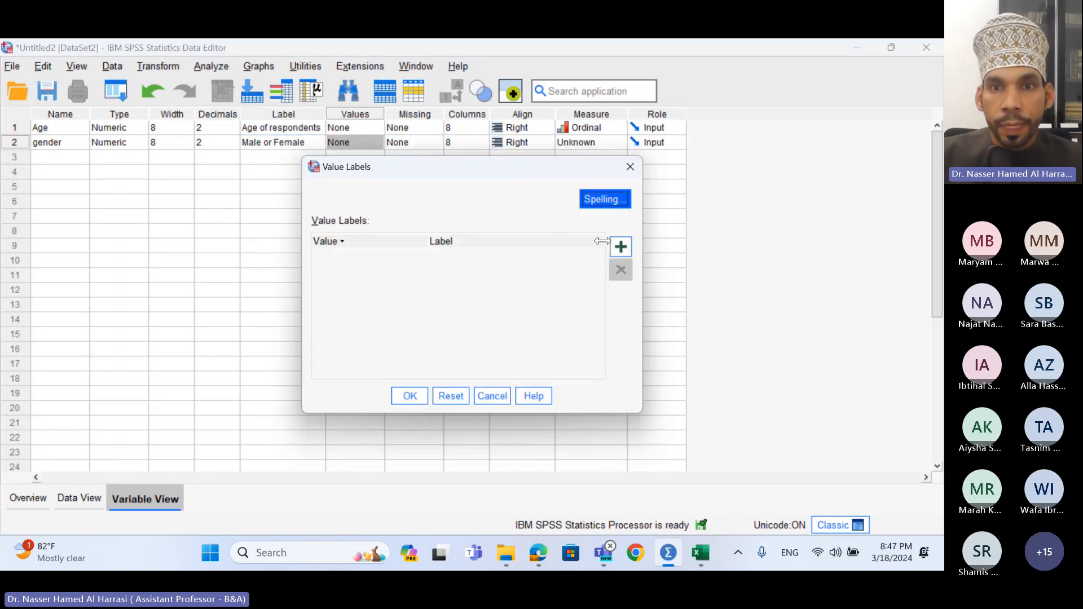
left_click(622, 246)
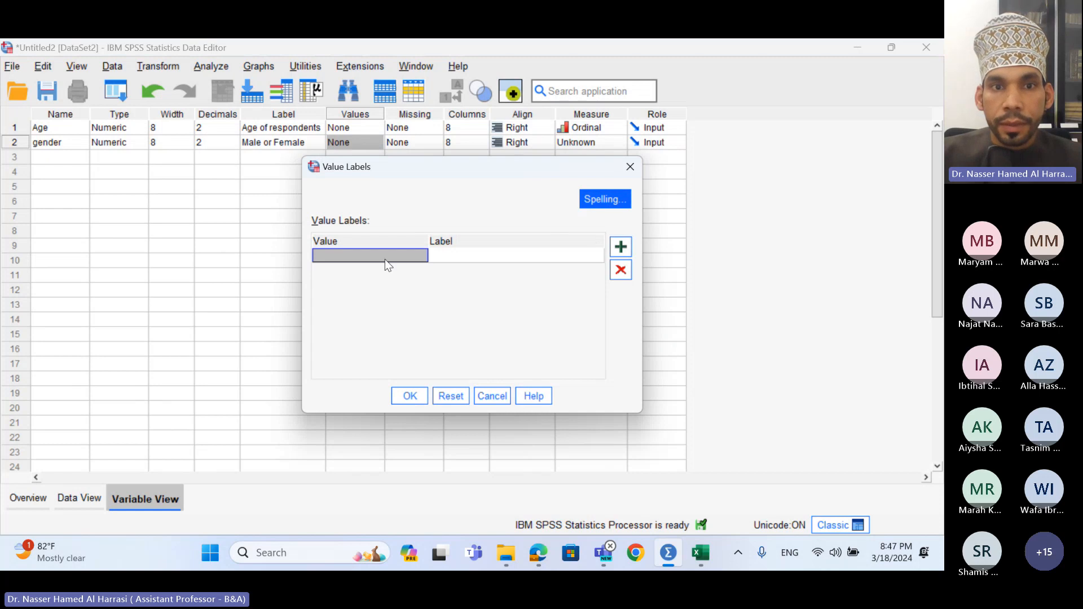
left_click(620, 270)
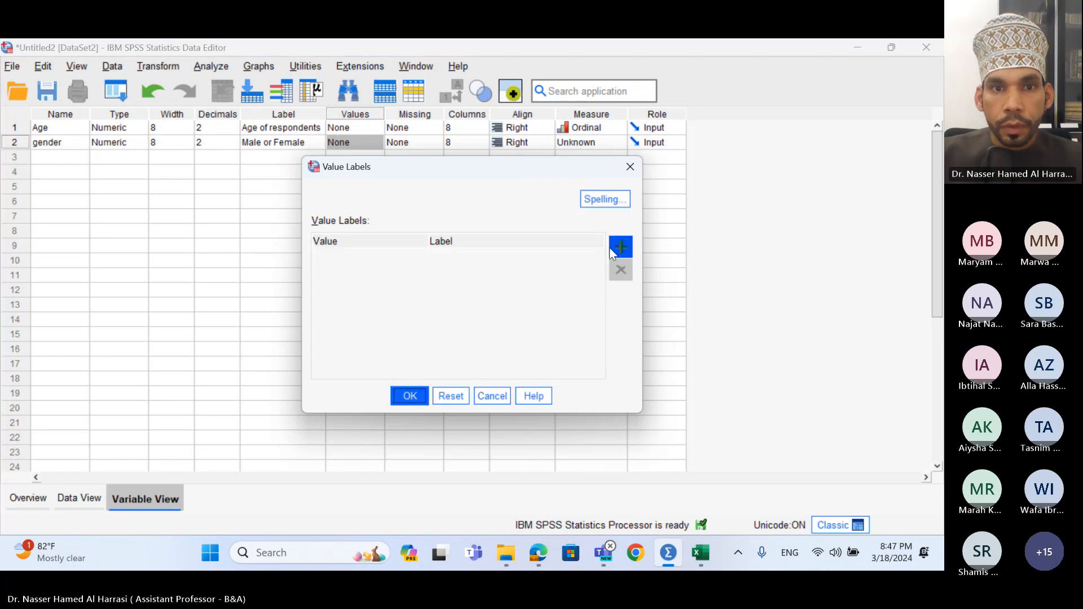
left_click(614, 247)
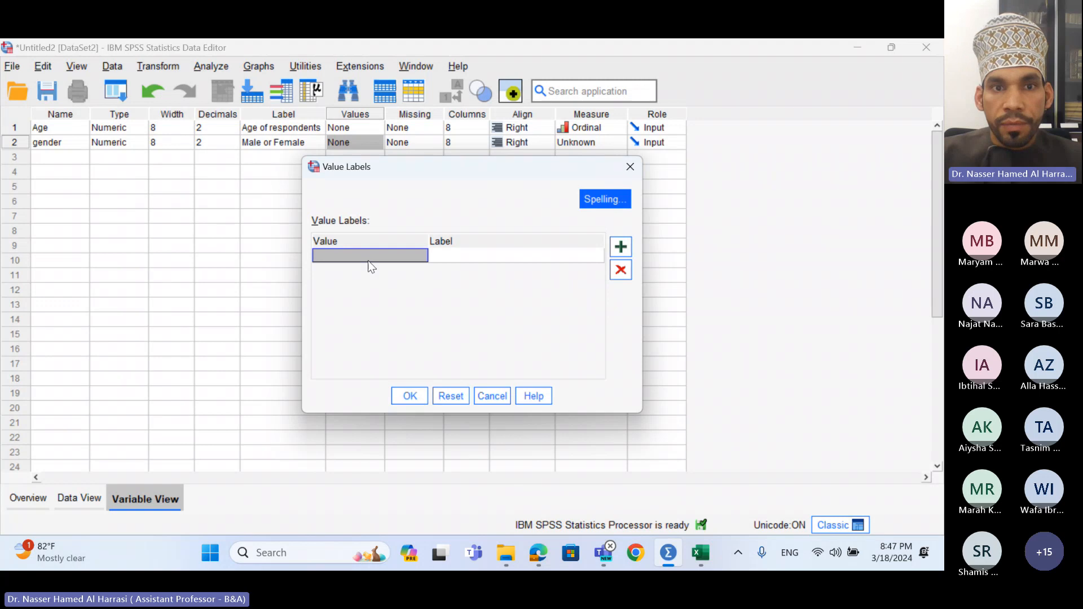
left_click(368, 259)
type("1")
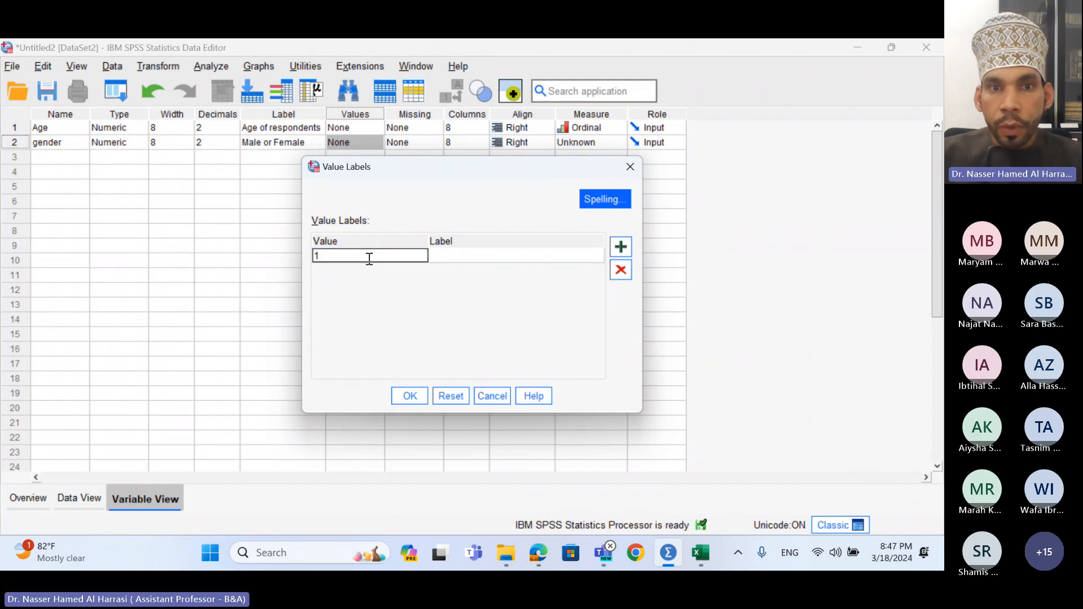
left_click(449, 262)
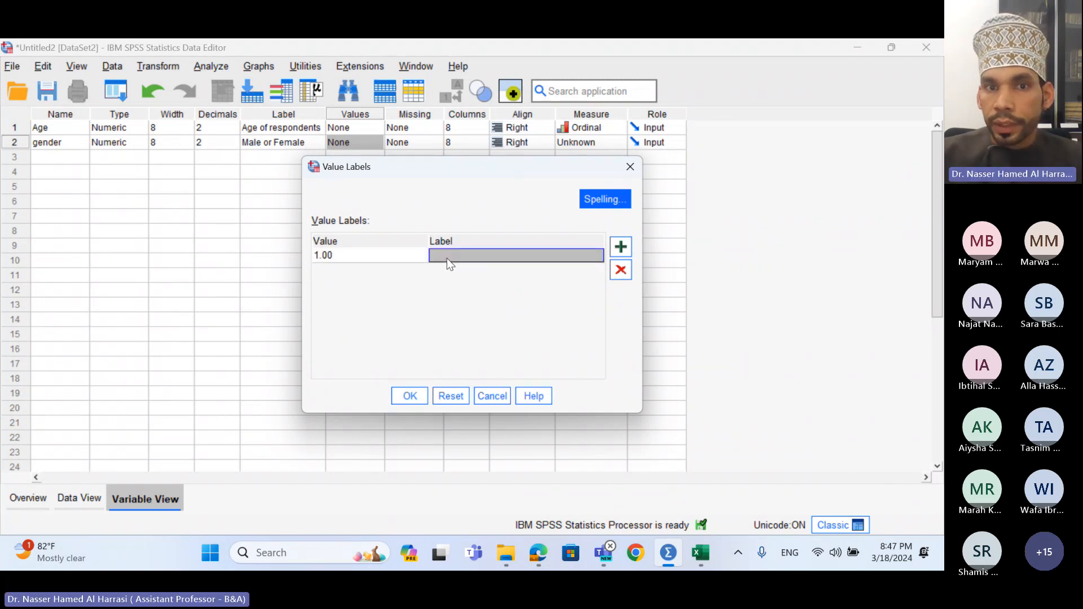
left_click(455, 255)
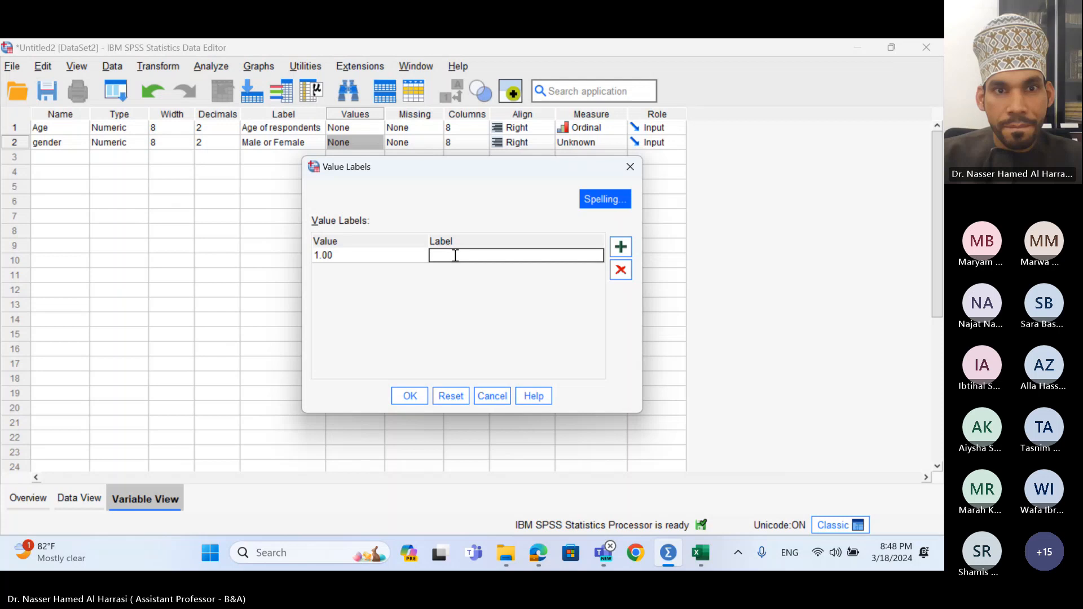
type("Female")
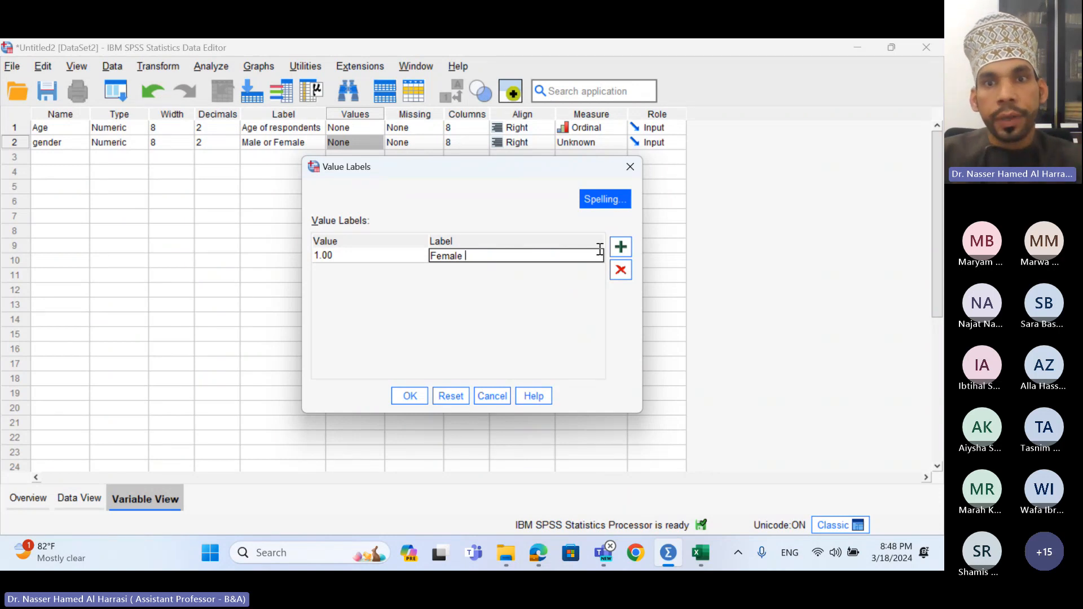
- Add value 2 labelled Male and confirm gender's value labels
left_click(619, 247)
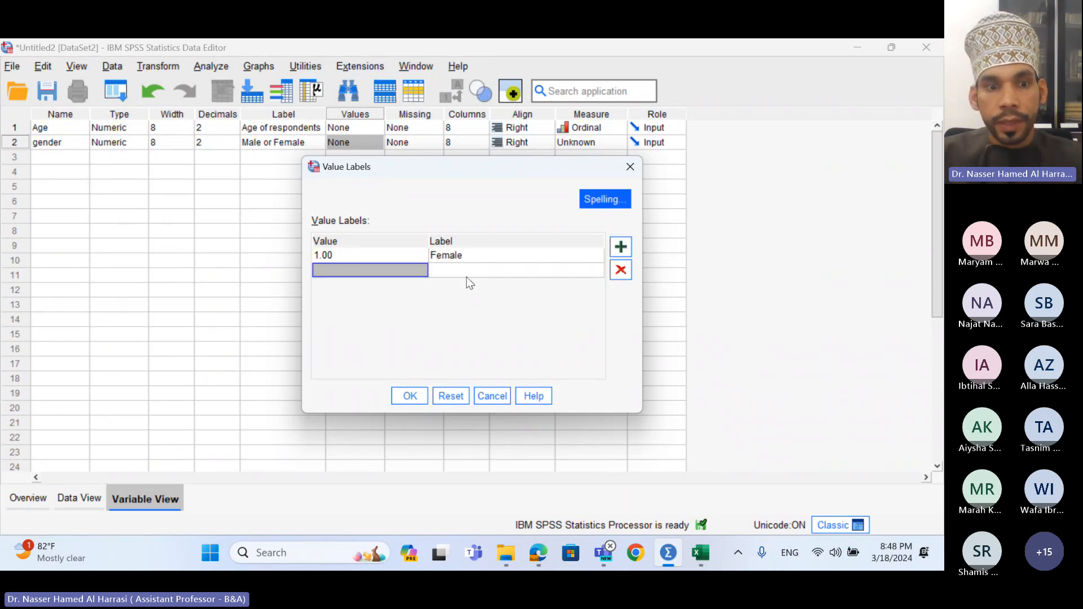
type("2")
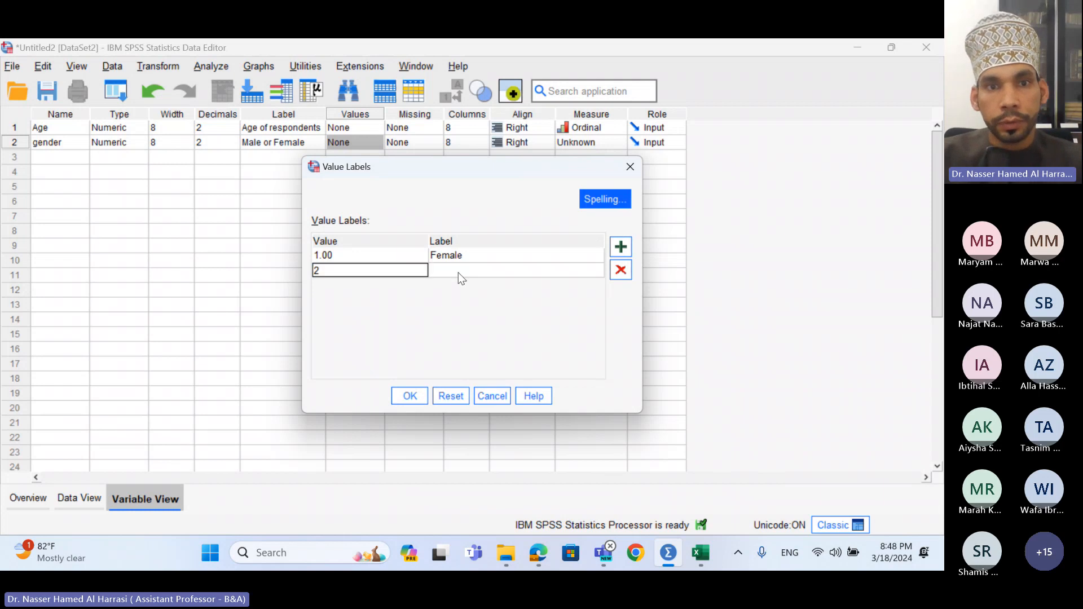
left_click(458, 272)
left_click(459, 273)
type("Male")
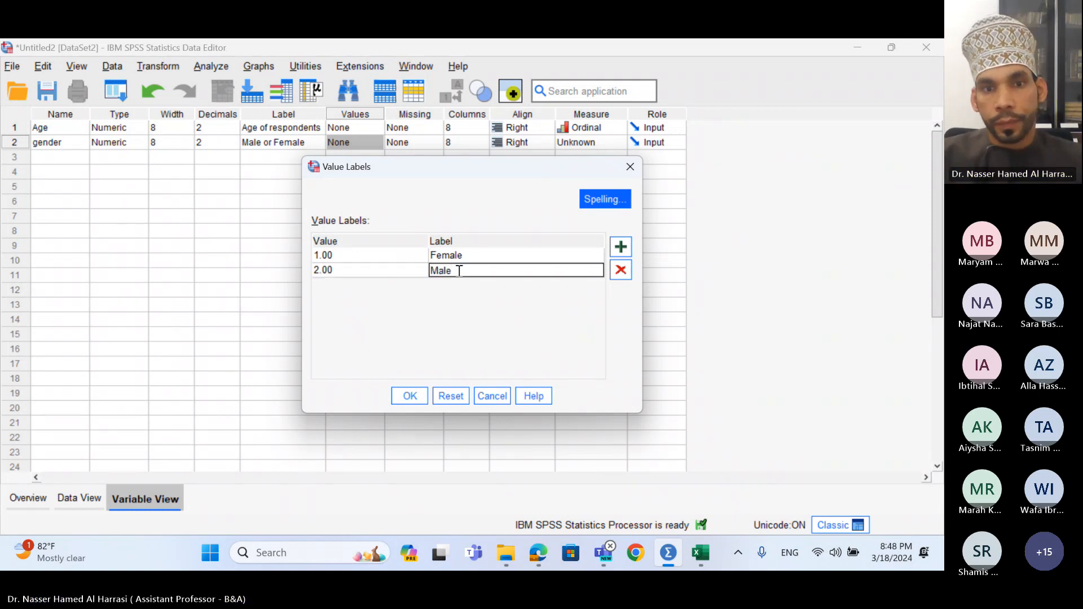
left_click(411, 398)
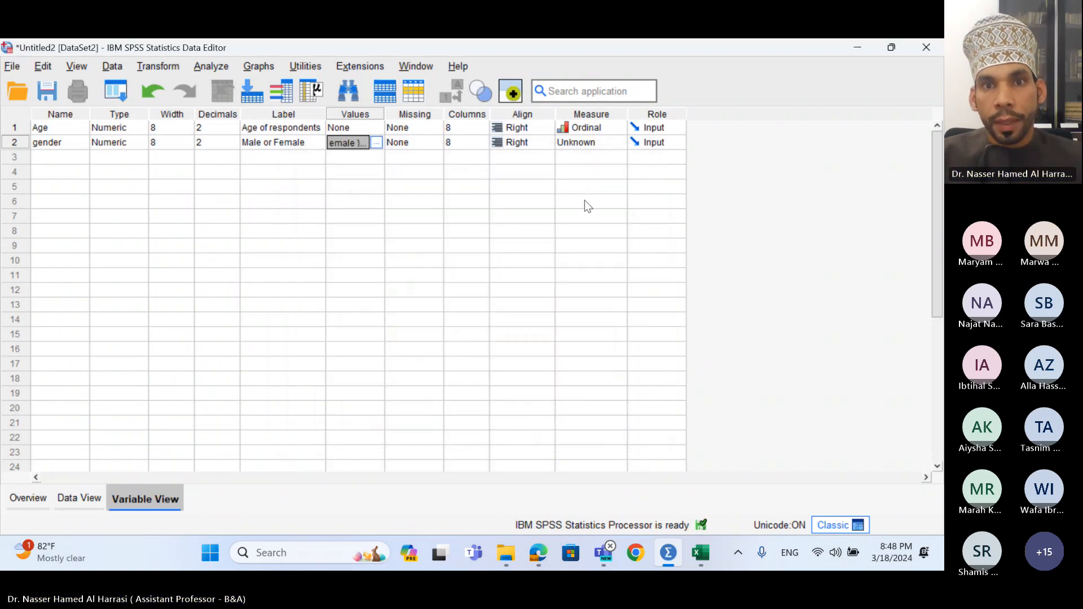
- Choose Nominal in gender's Measure cell instead of Ordinal
left_click(594, 146)
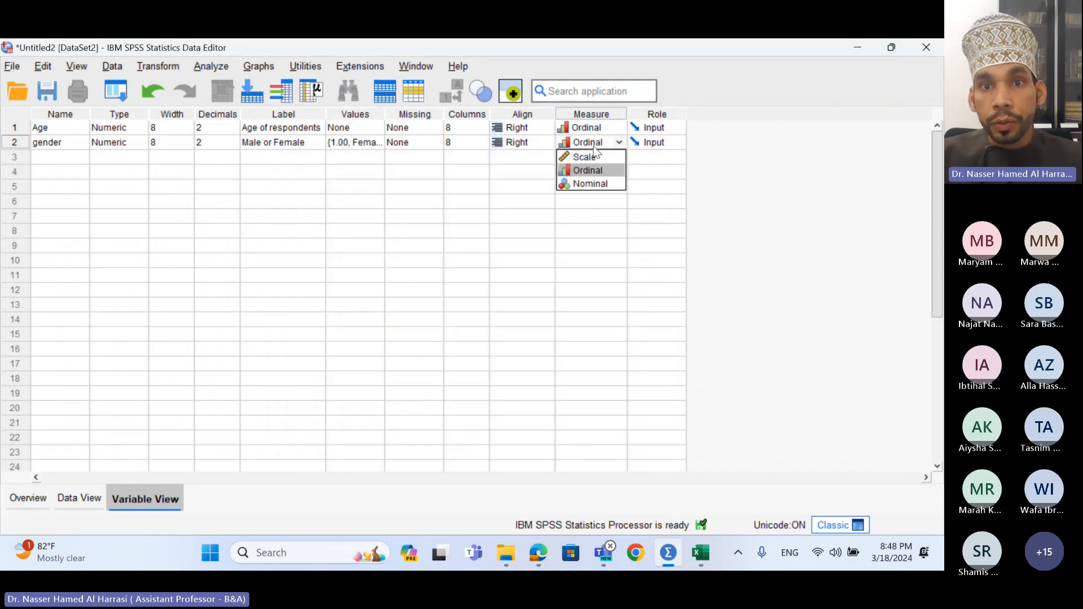
left_click(591, 184)
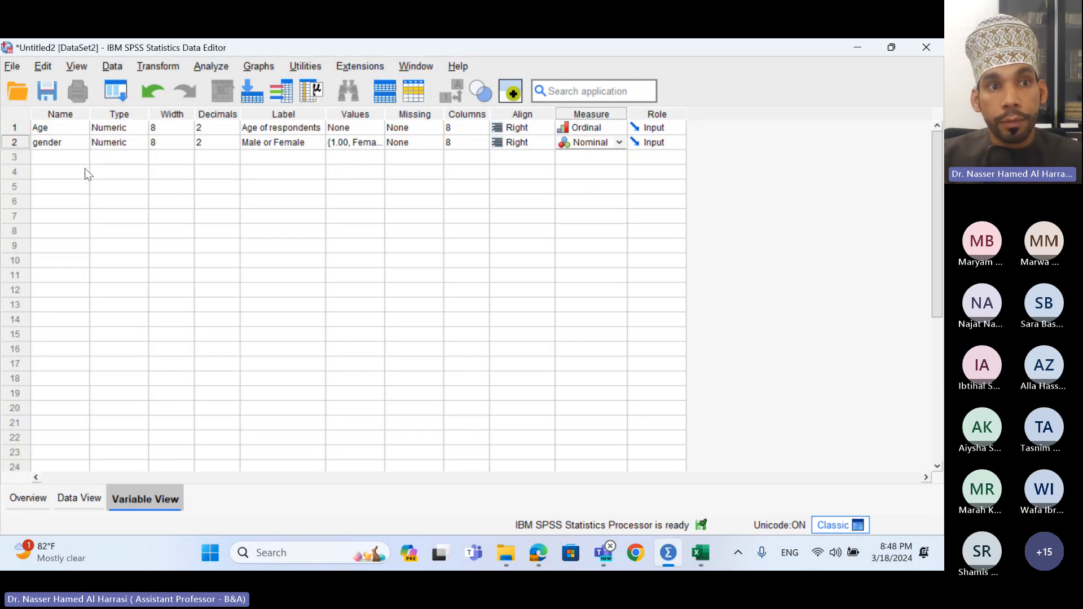
- Name row 3's variable Education and give it the label 'Education level'
left_click(61, 157)
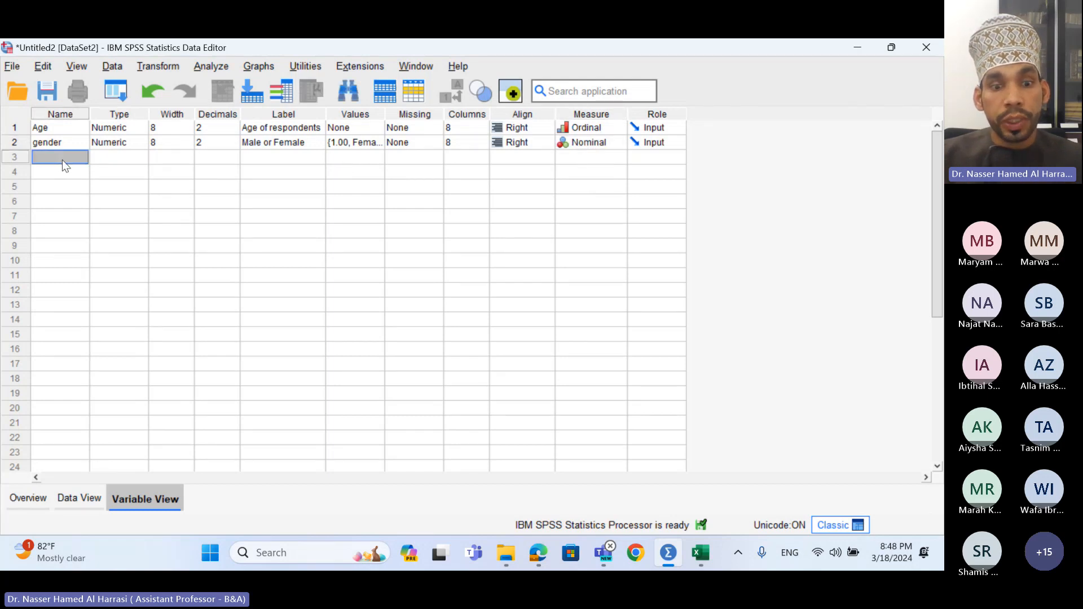
type("Edu")
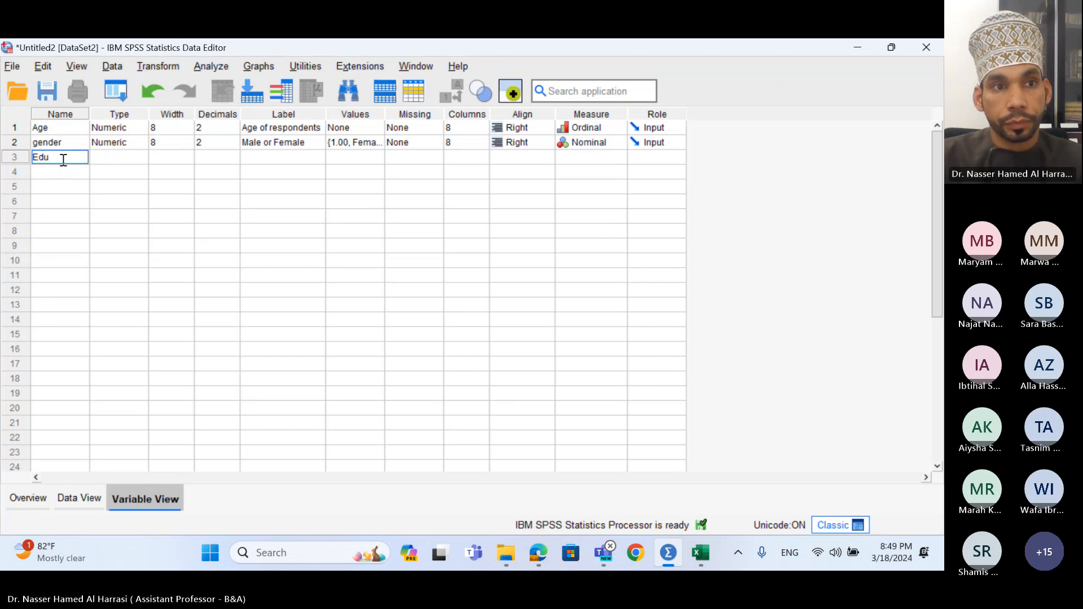
type("cation")
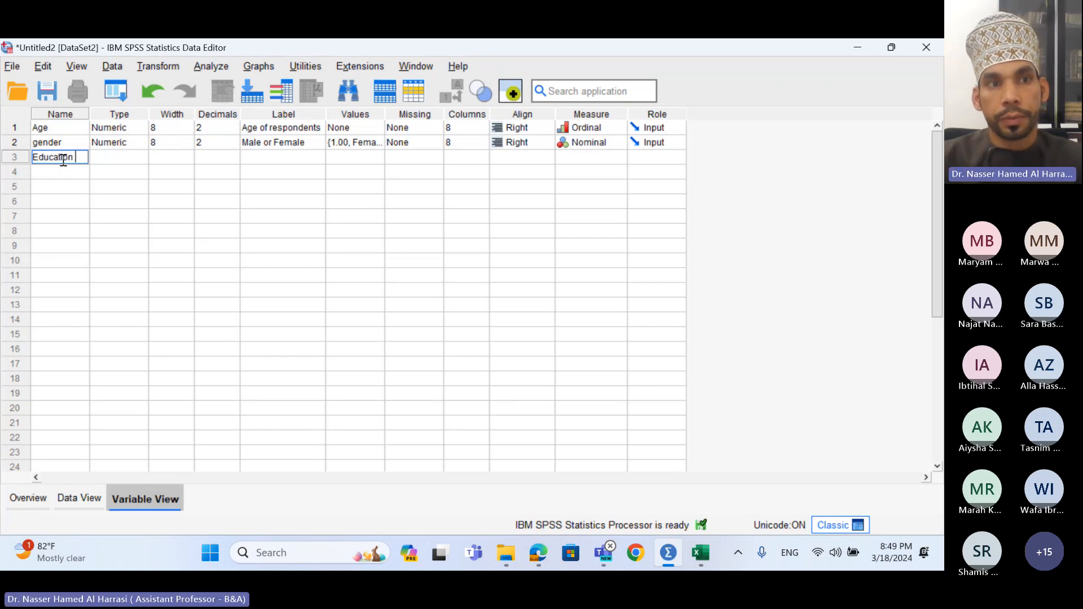
key("BackSpace")
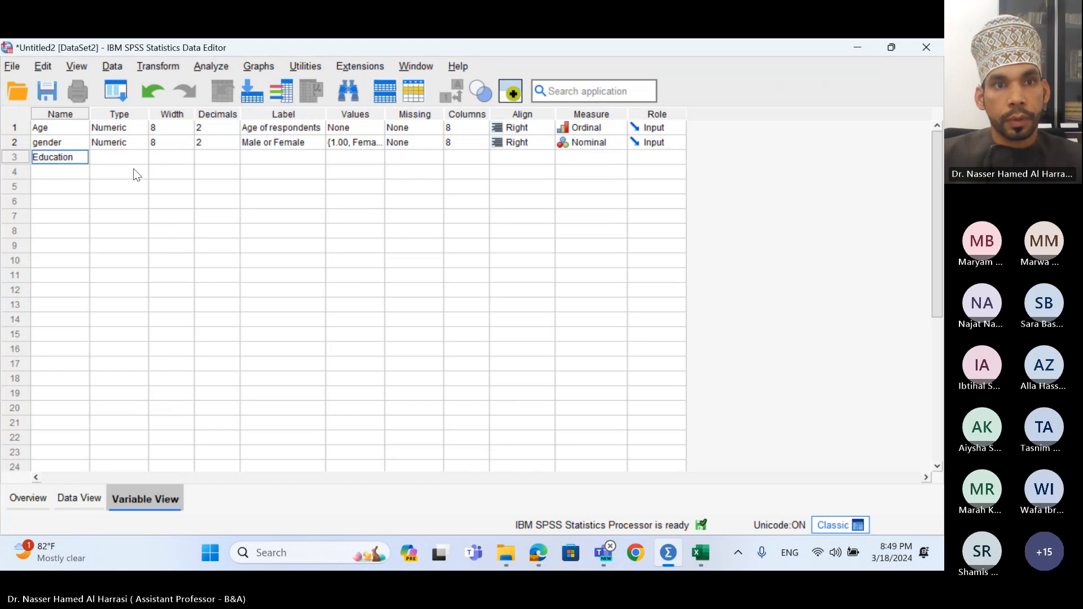
left_click(282, 157)
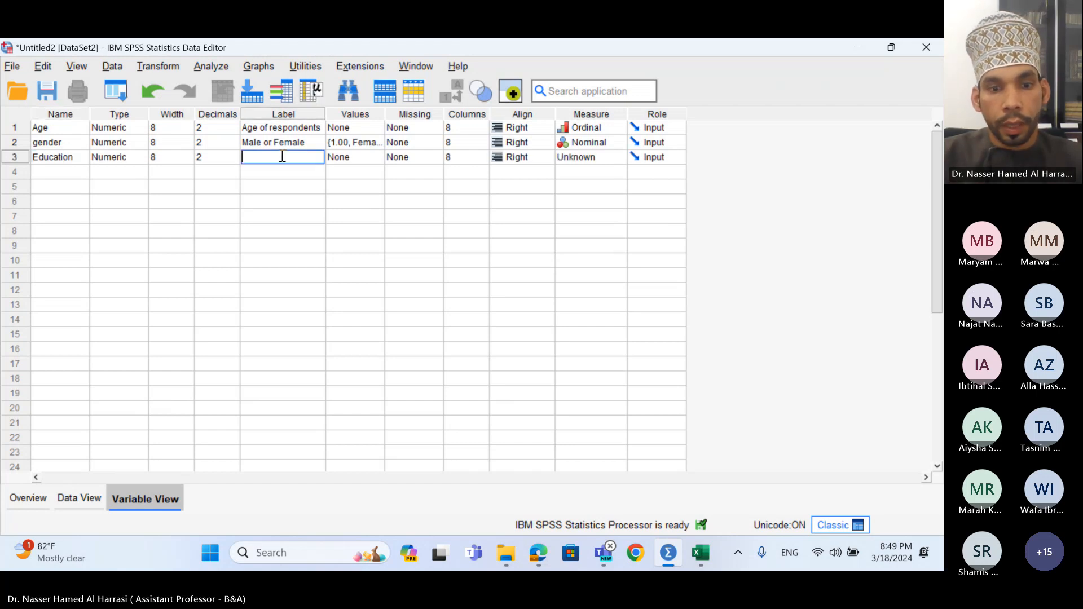
type("Education level")
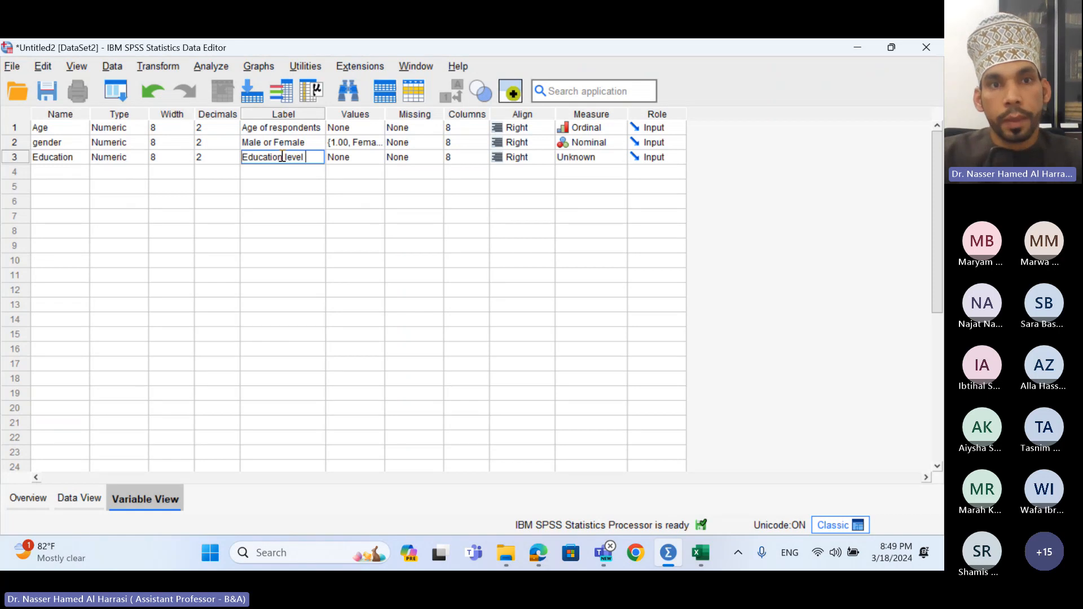
left_click(370, 158)
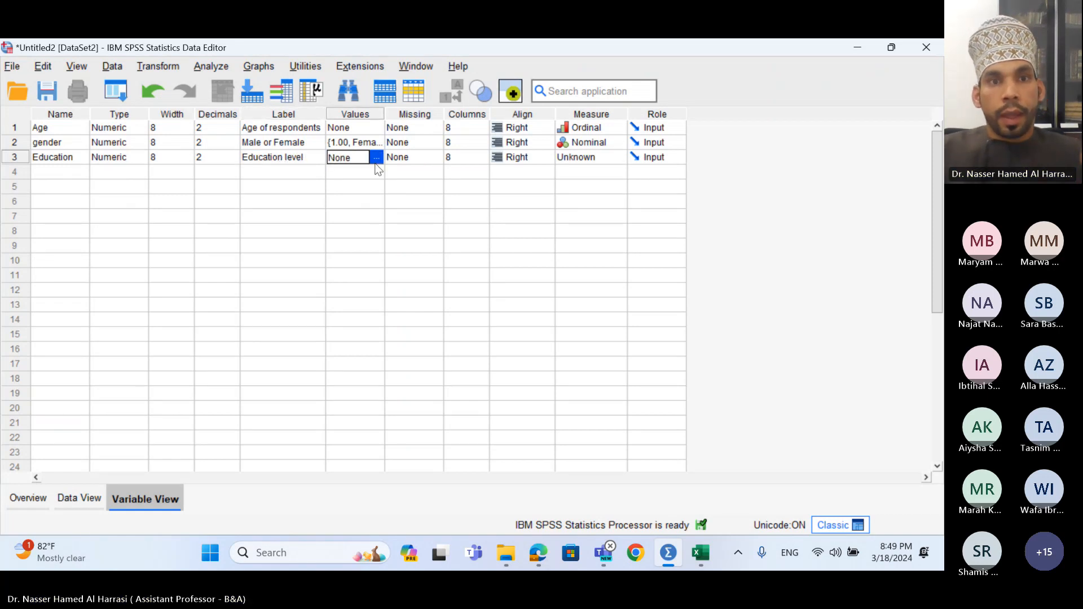
- Open Education's value labels and add 1 = High school, fixing a typo
left_click(376, 159)
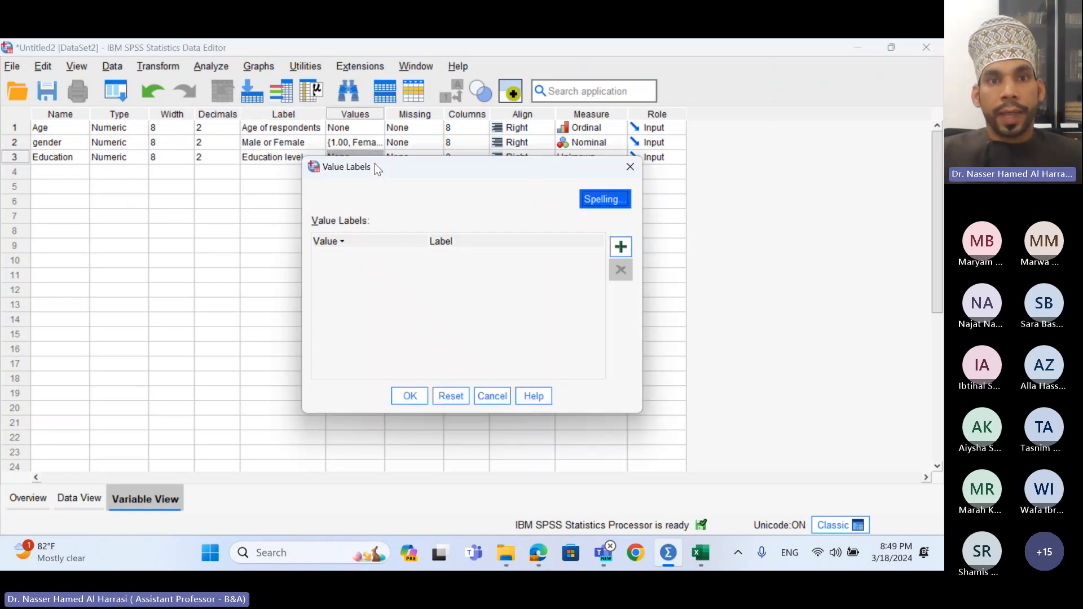
left_click(621, 246)
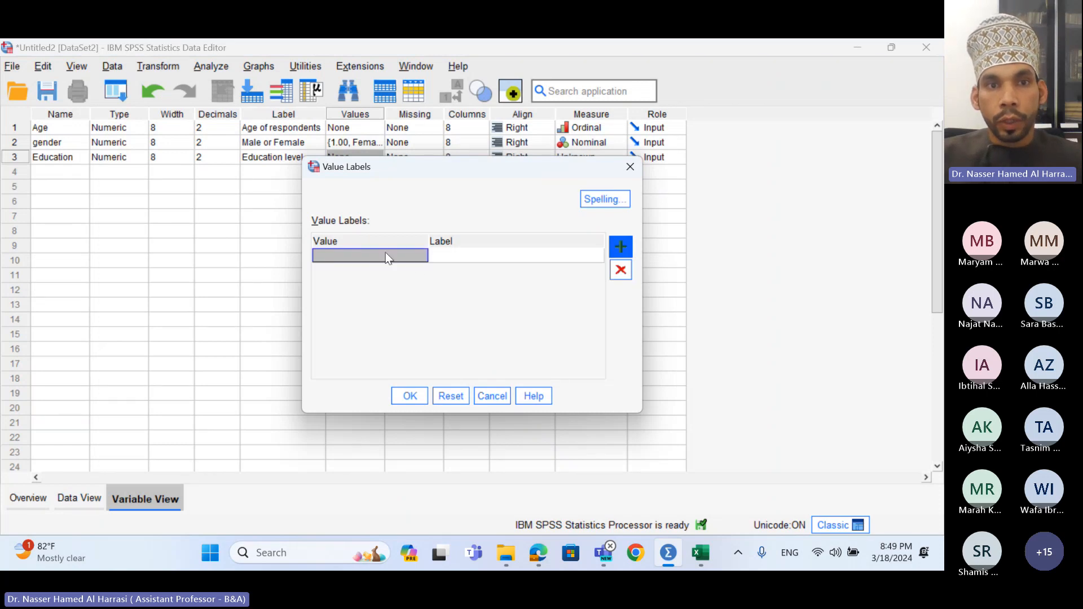
type("1")
left_click(446, 254)
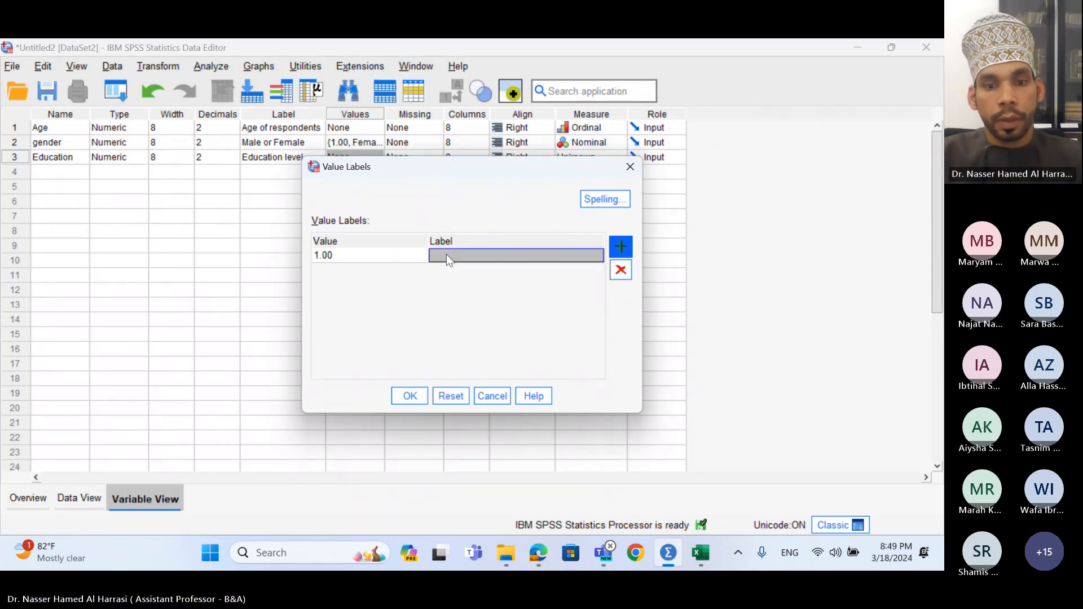
type("Hi")
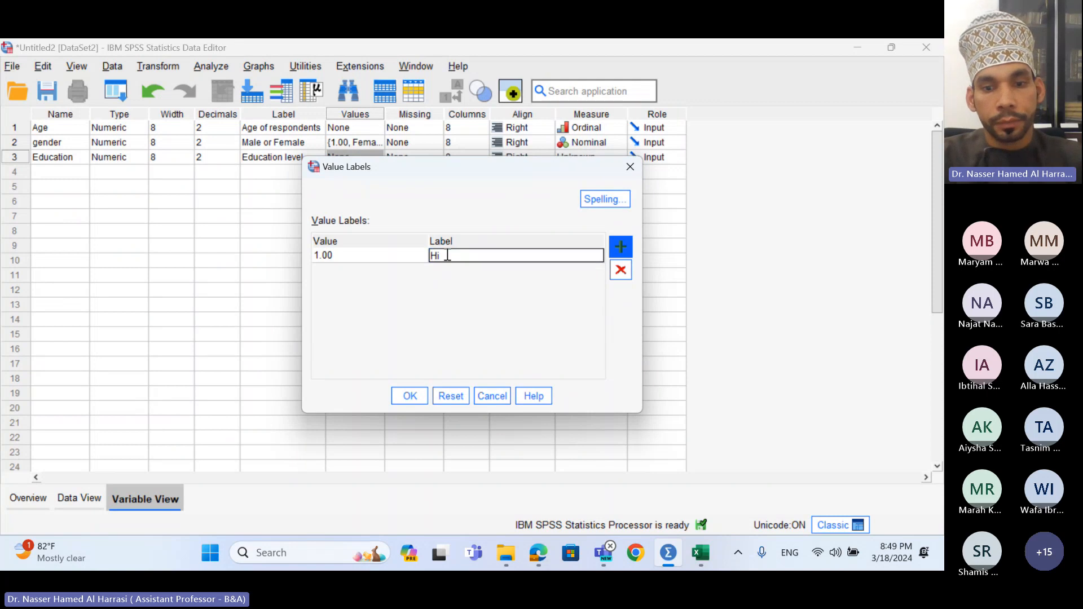
type("gh schoole")
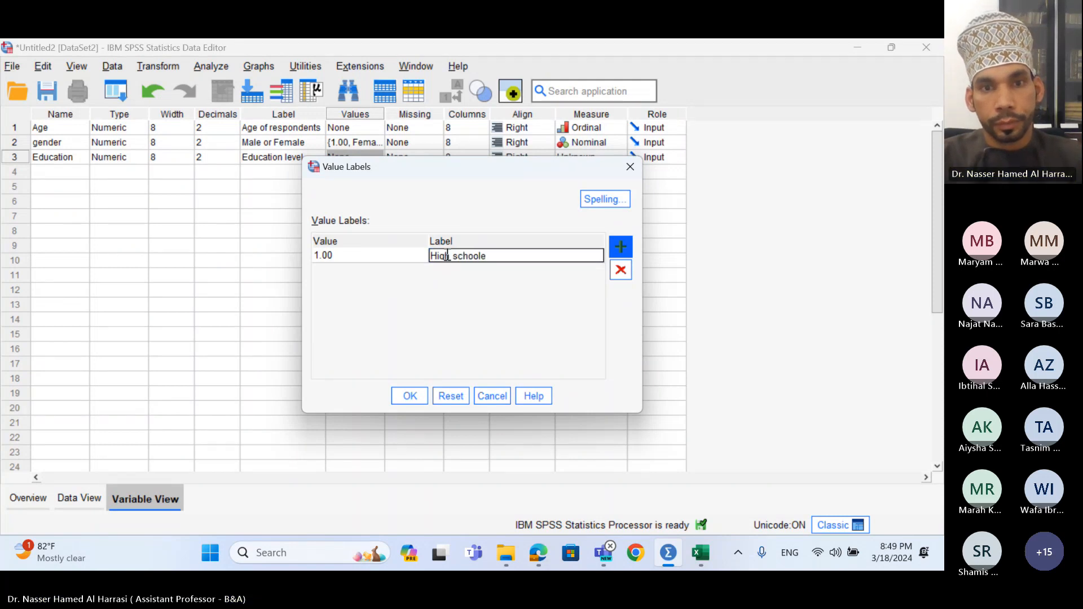
left_click(499, 259)
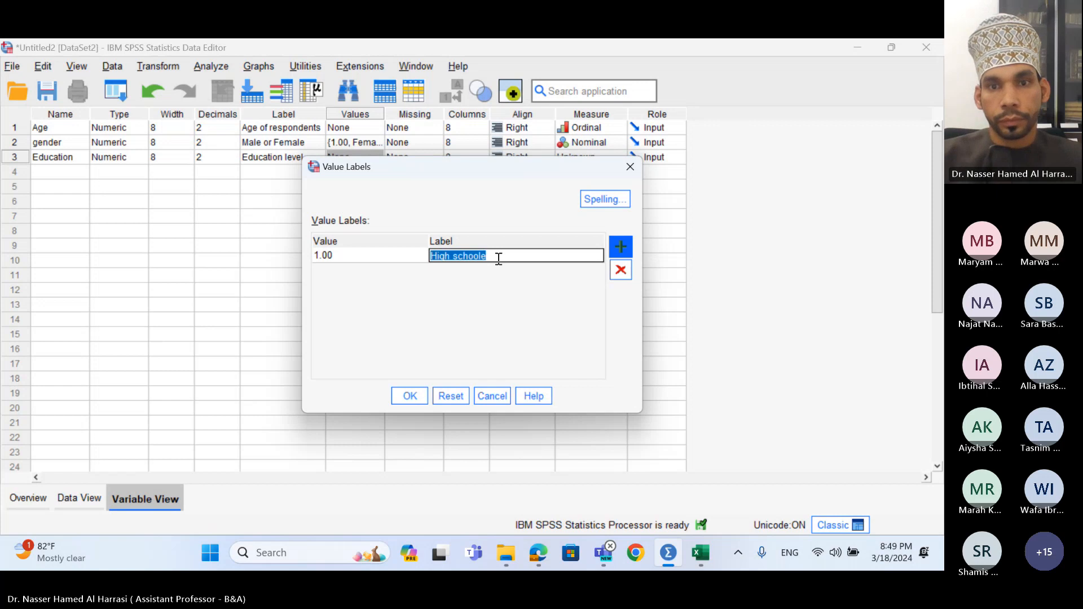
left_click(498, 259)
key("BackSpace")
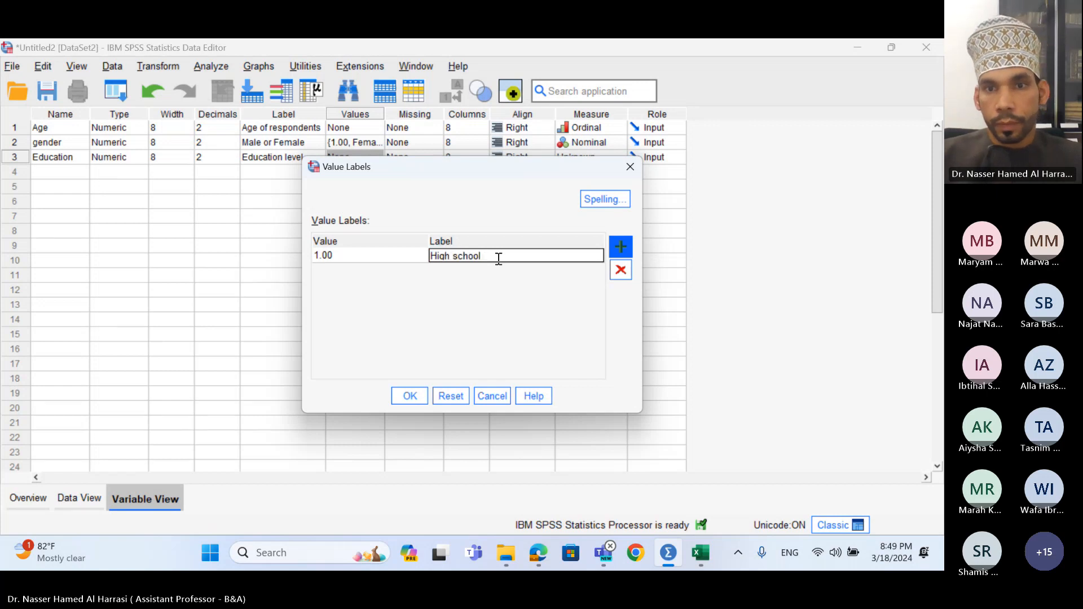
- Add 2 = Bachloer, 3 = Master and 4 = Phd, then confirm the labels
left_click(621, 246)
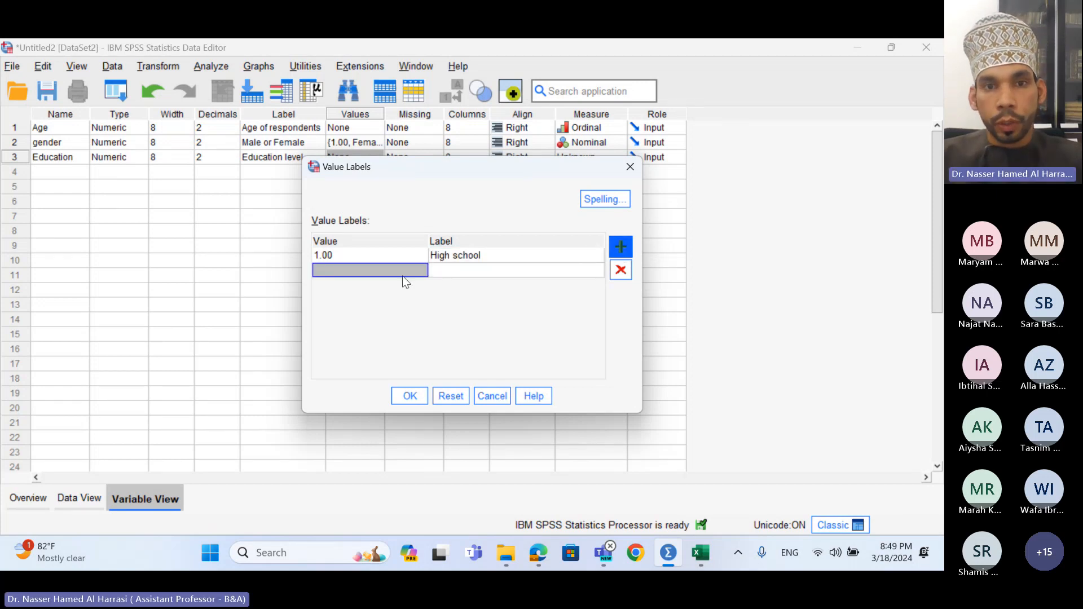
type("2")
left_click(468, 269)
type("Bachloer")
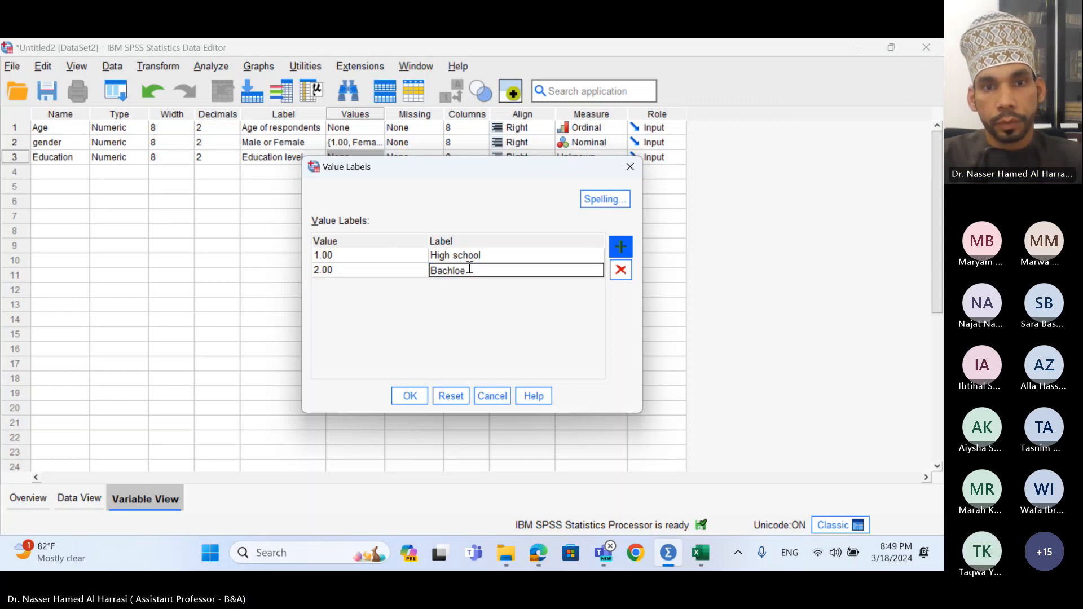
left_click(621, 247)
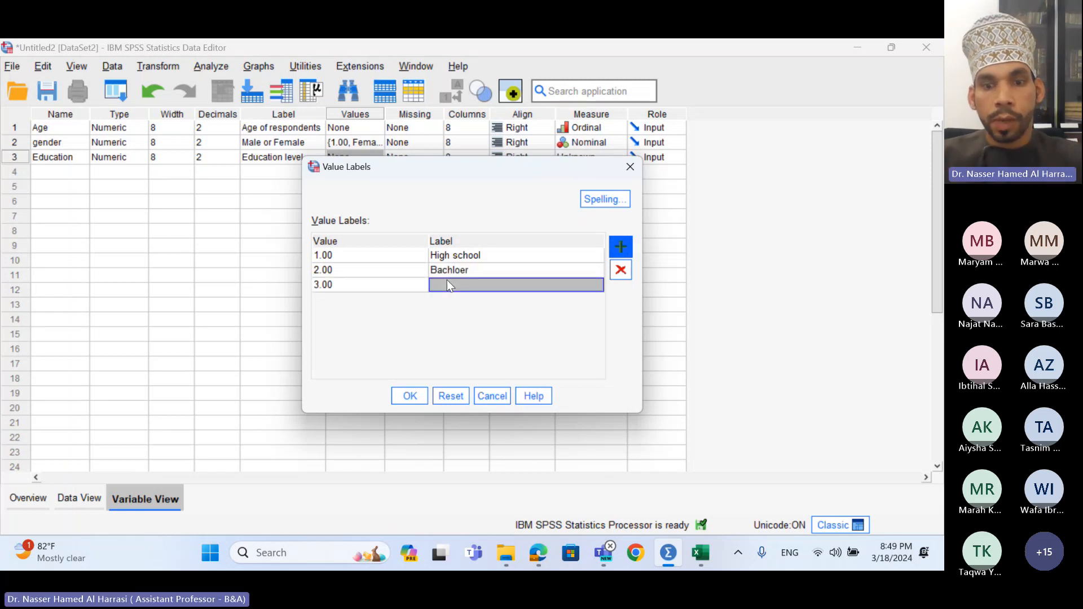
type("Master")
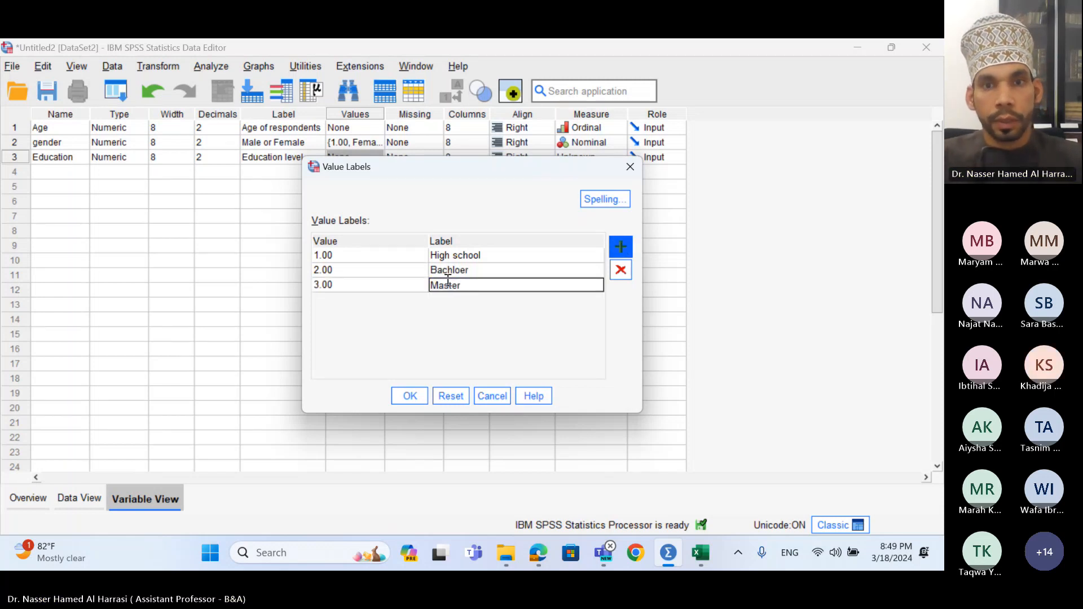
left_click(621, 243)
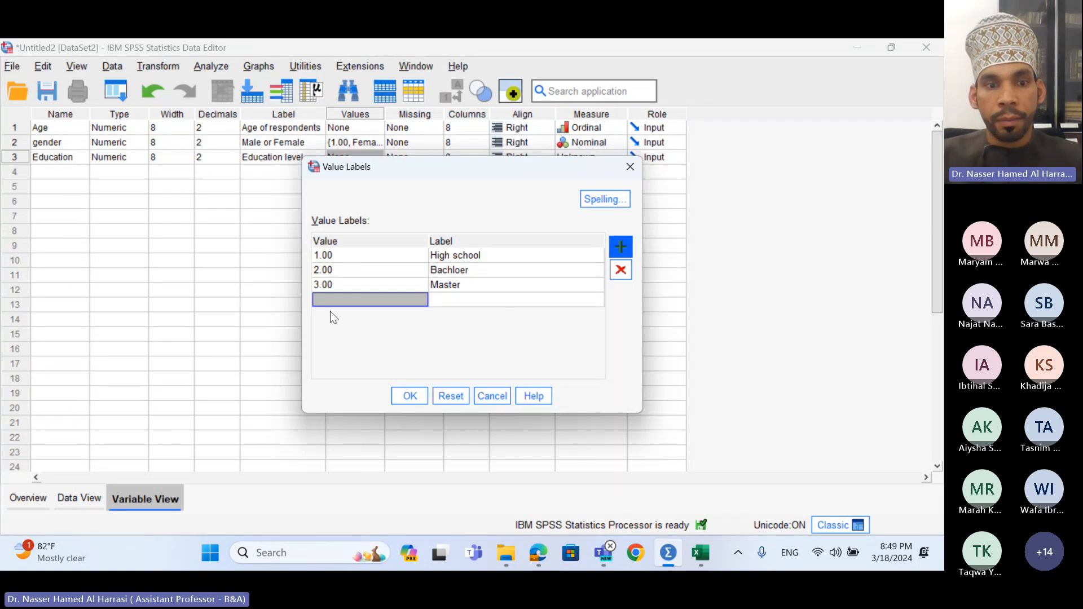
type("4")
key("Tab")
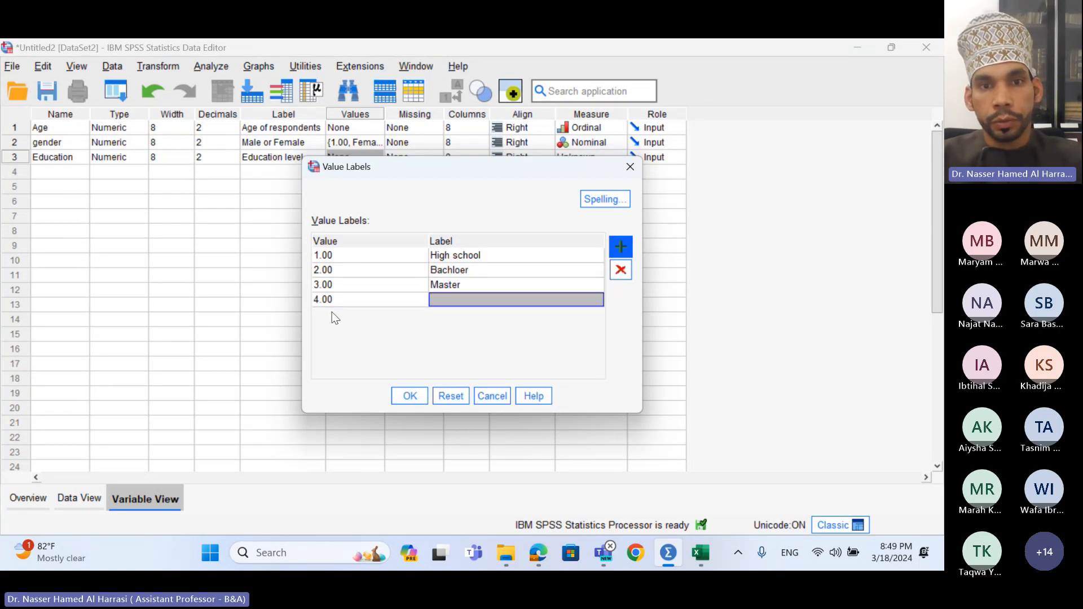
type("OP")
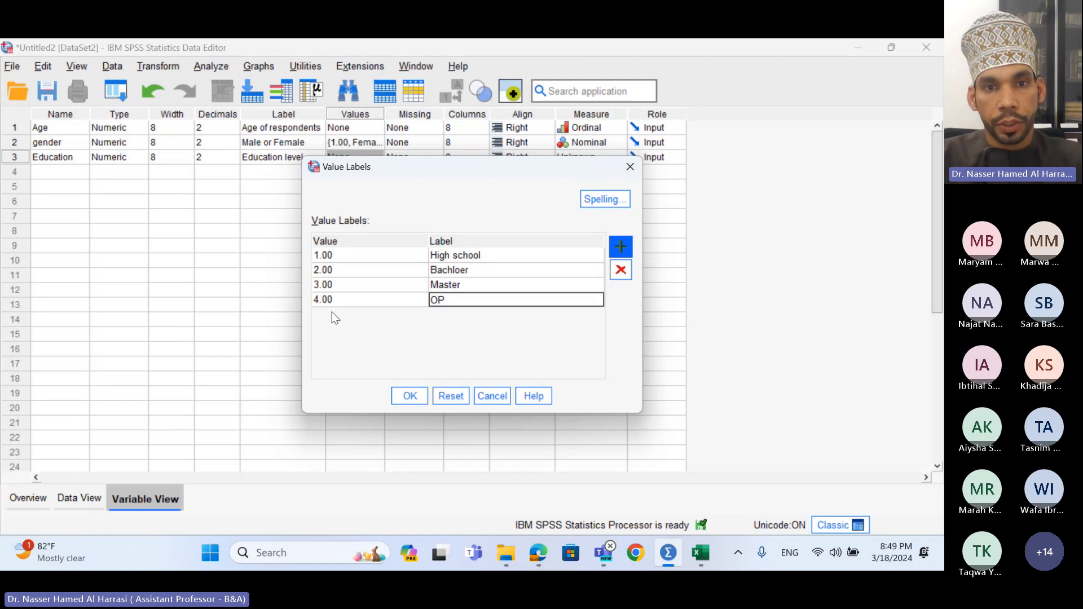
key("BackSpace")
key("BackSpace")
type("Phd")
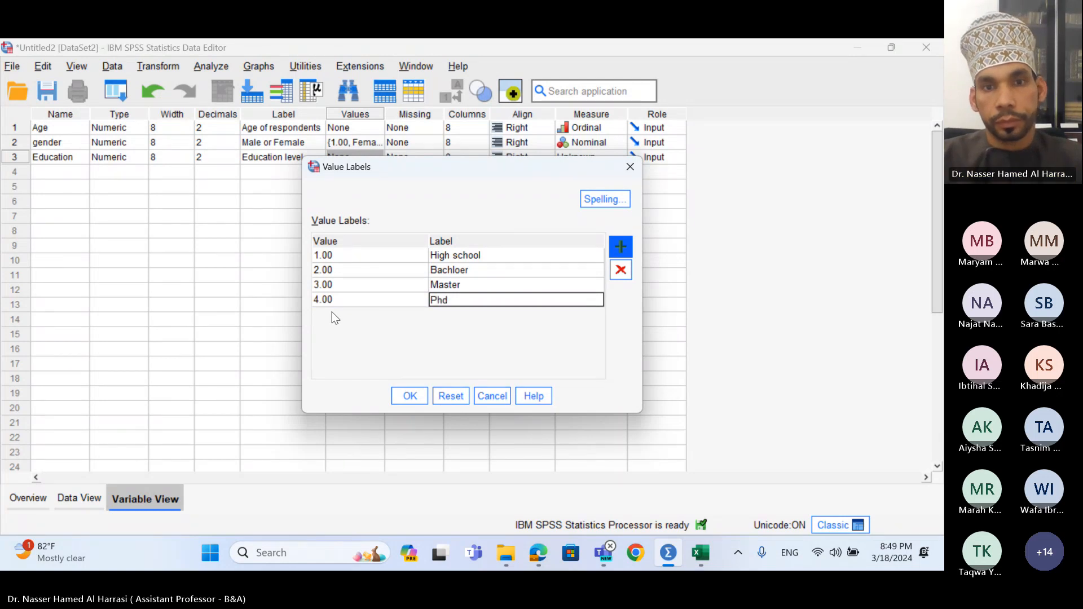
left_click(410, 396)
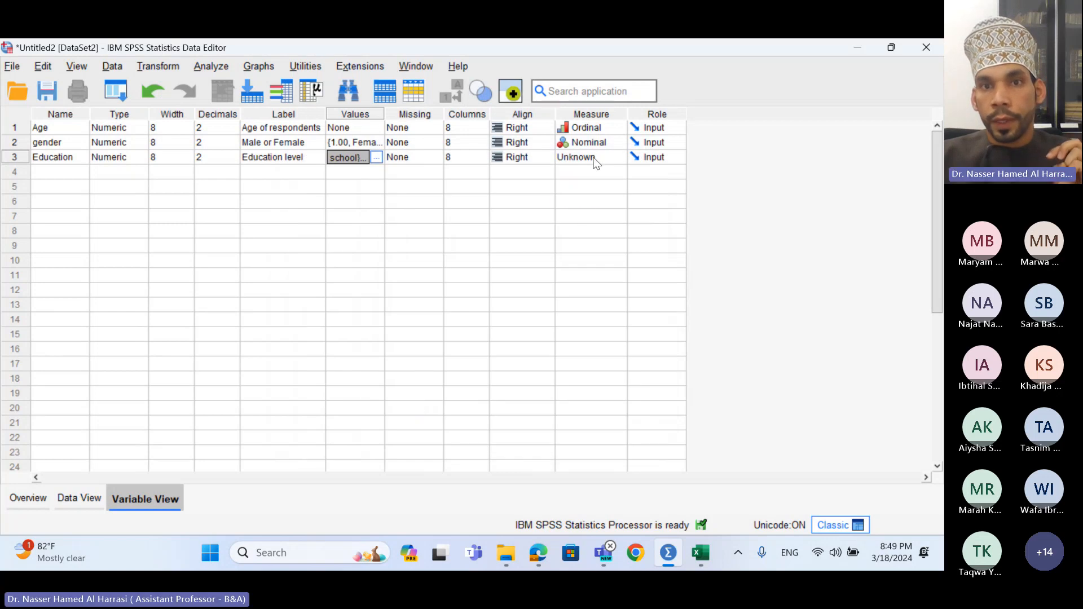
- Choose Nominal in Education's Measure cell
left_click(596, 160)
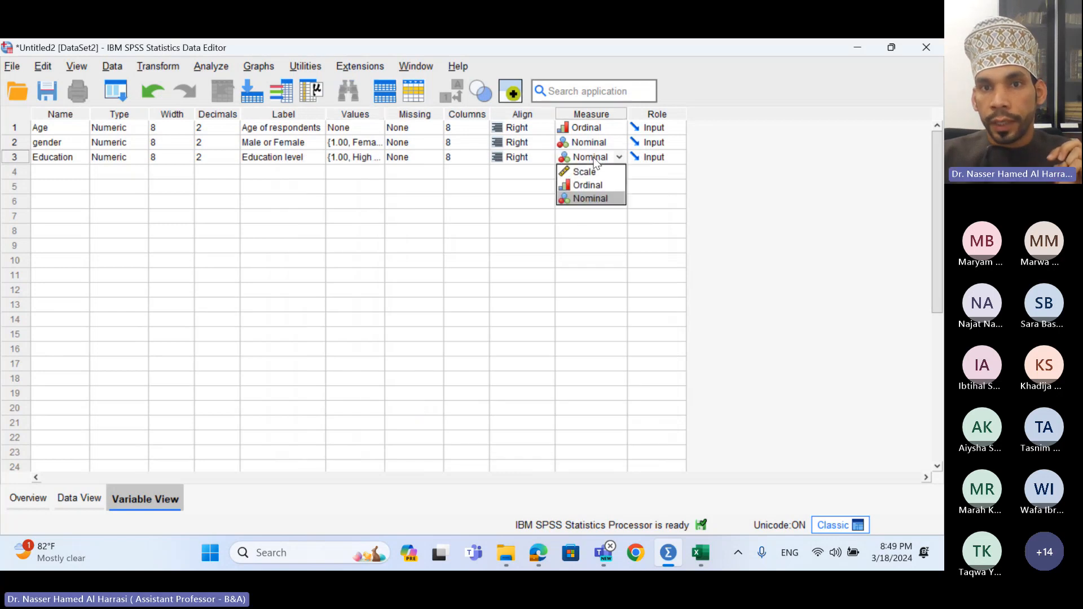
left_click(600, 200)
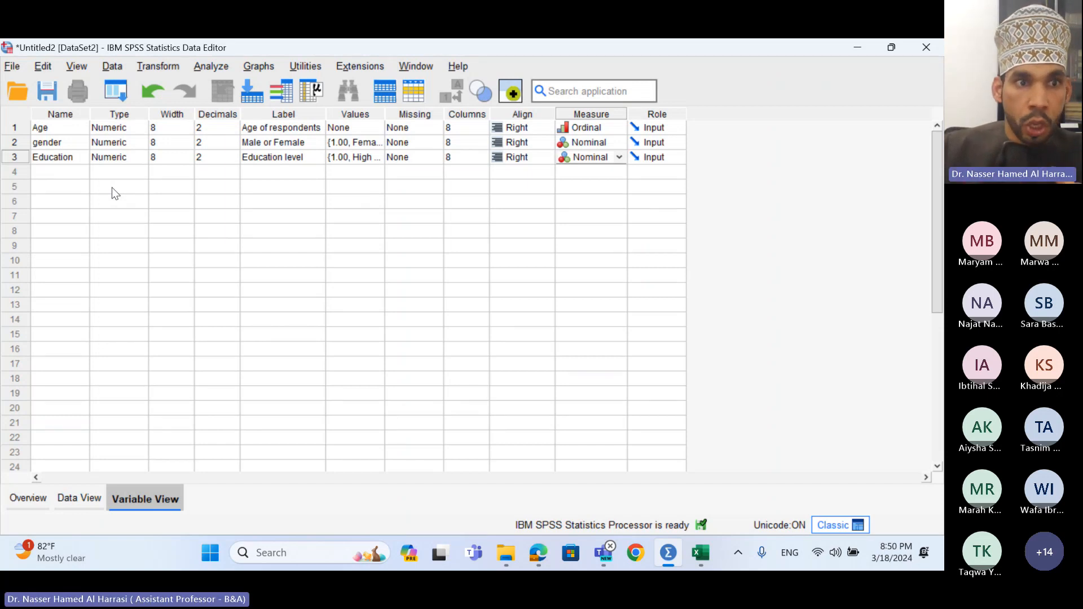
- Name row 4's variable Satisfaction1, replacing the initial Employee, and label it Workload
left_click(61, 176)
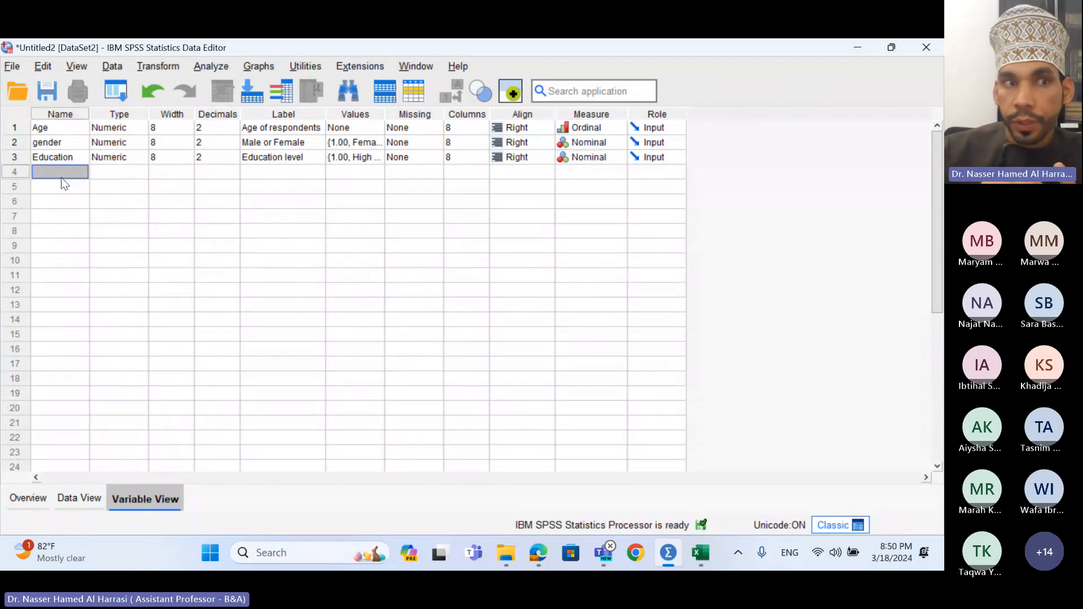
type("Emplo")
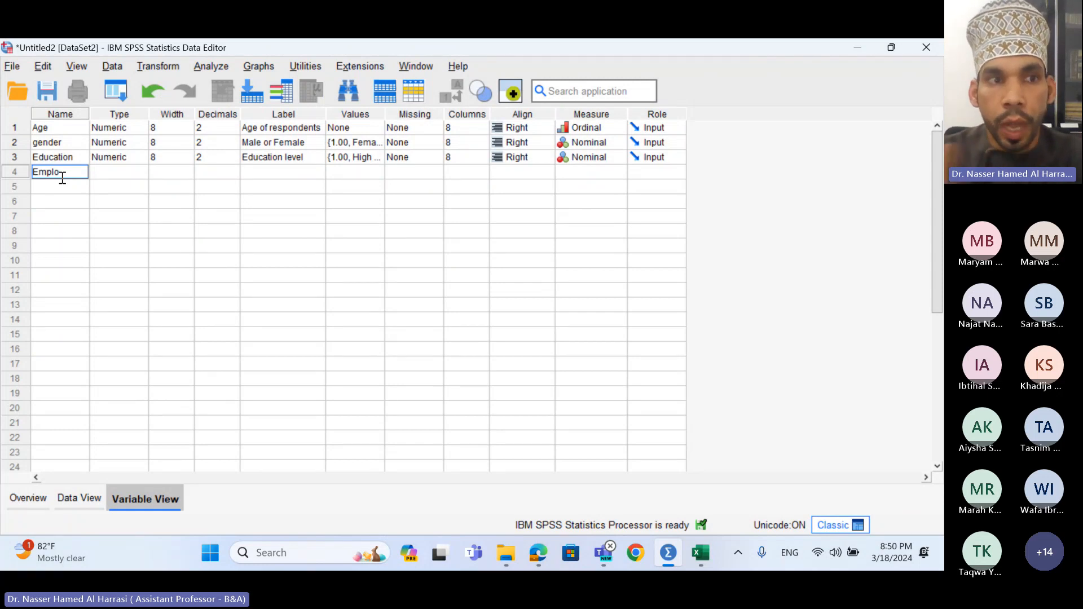
type("yee")
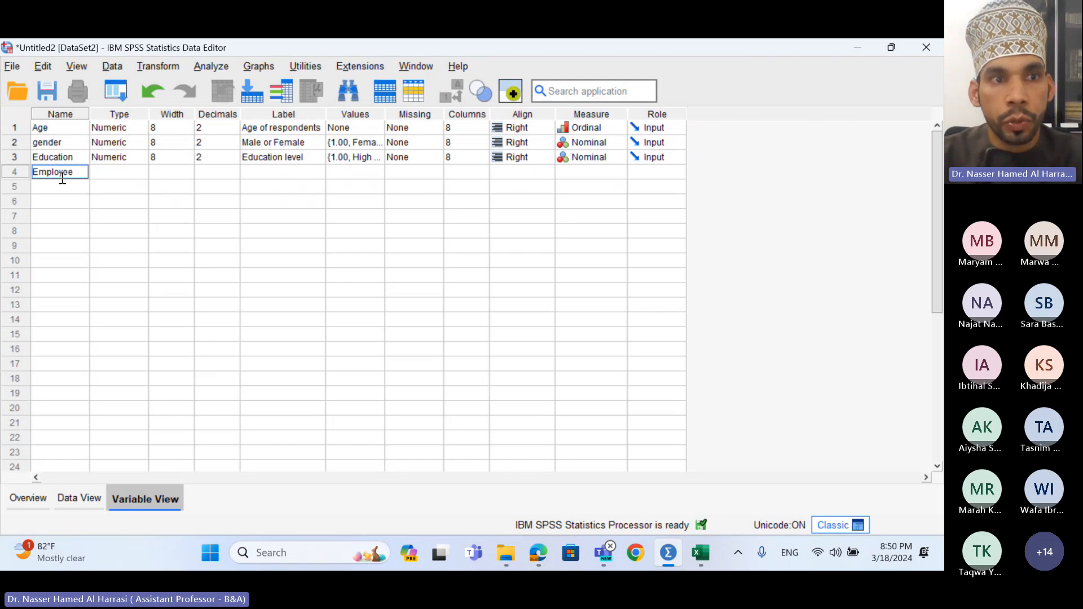
key("Return")
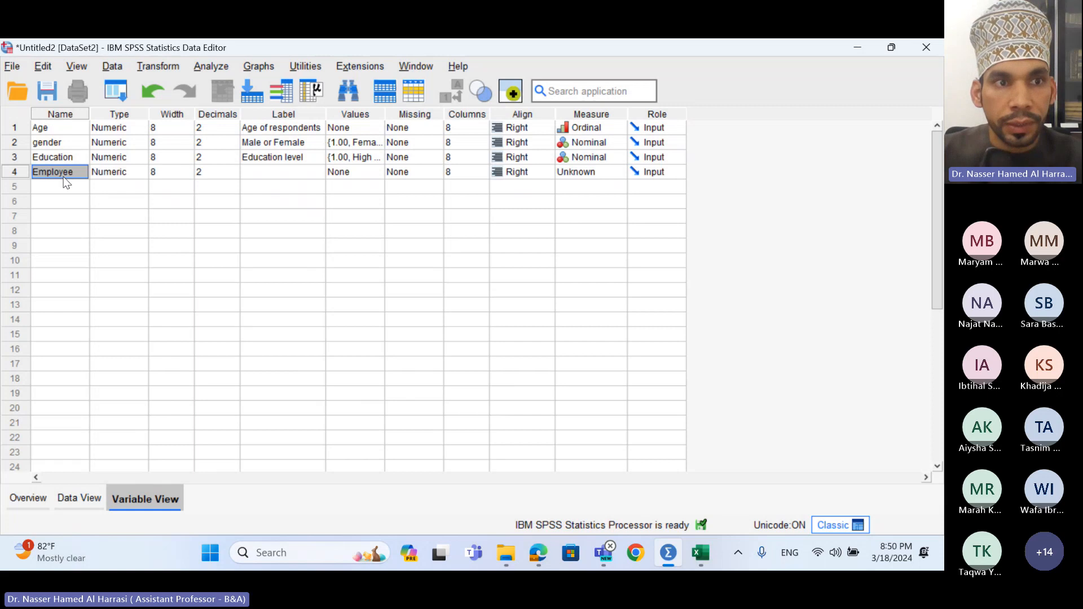
type("Sa")
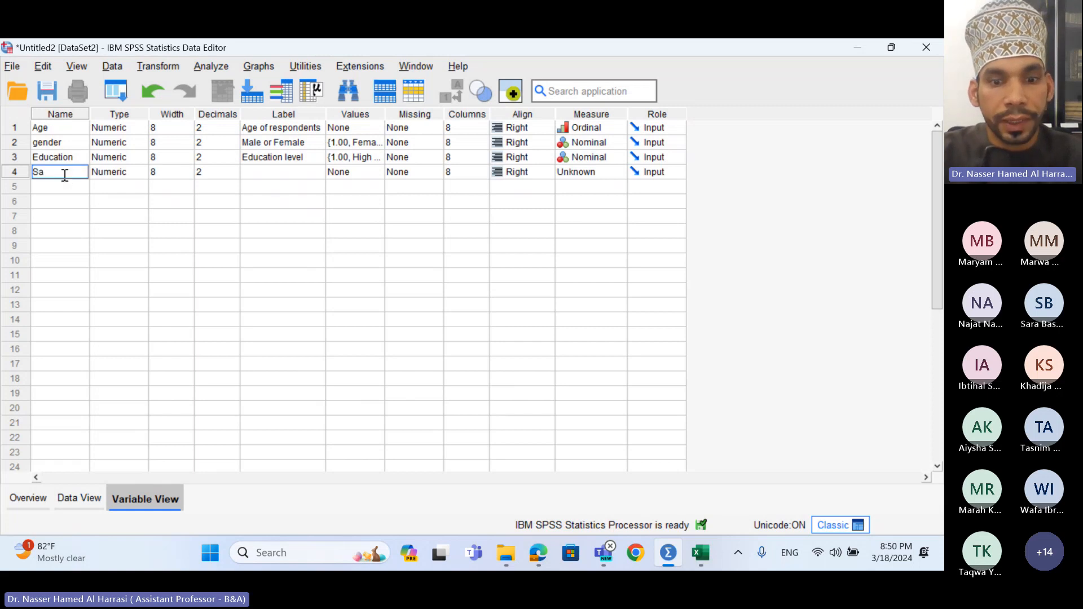
type("tisfac")
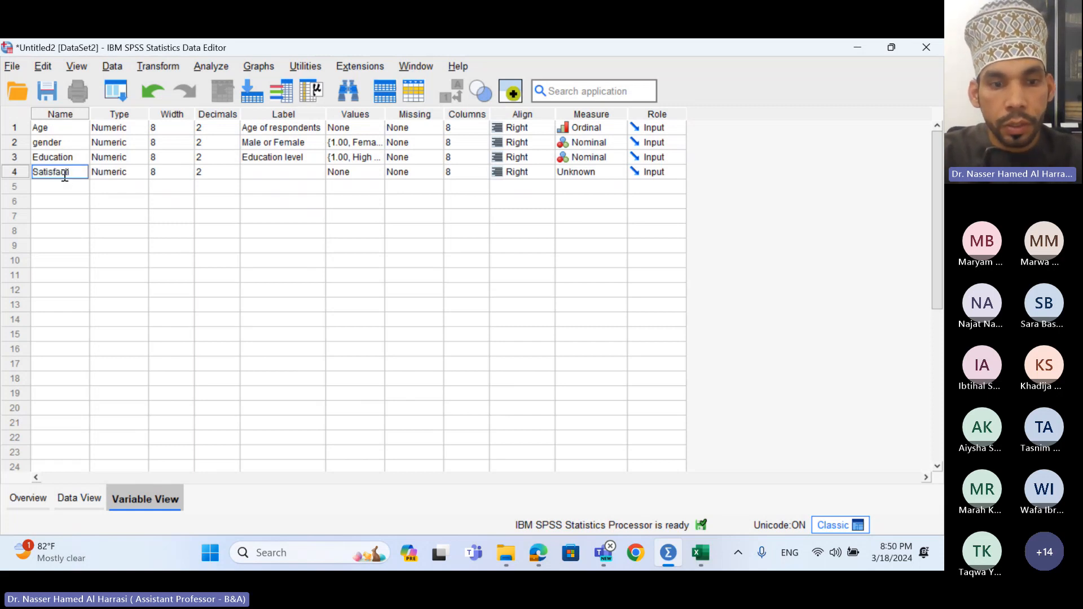
type("tion1")
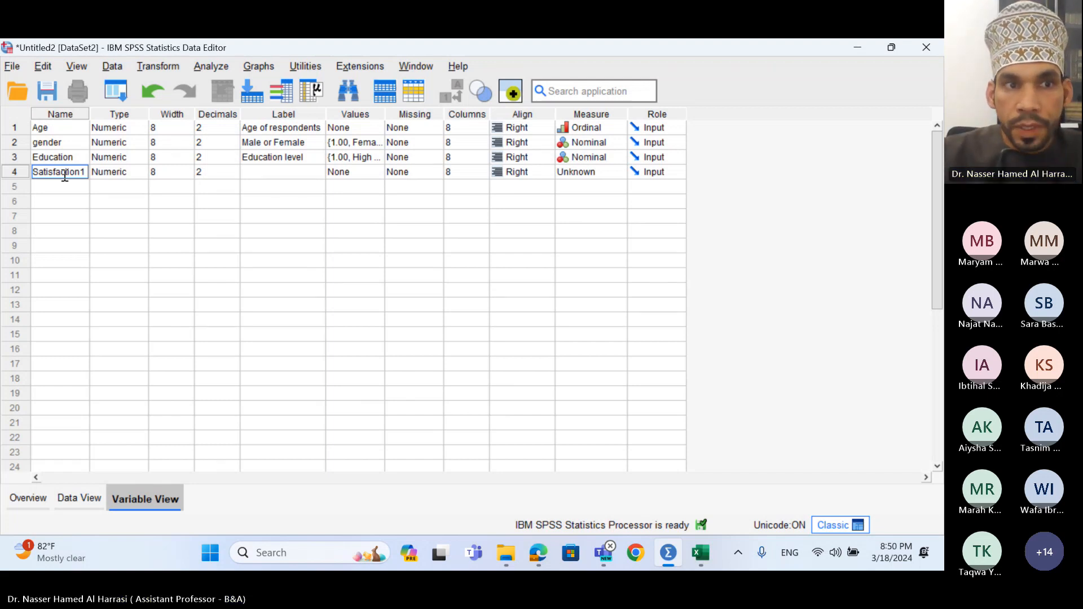
key("Return")
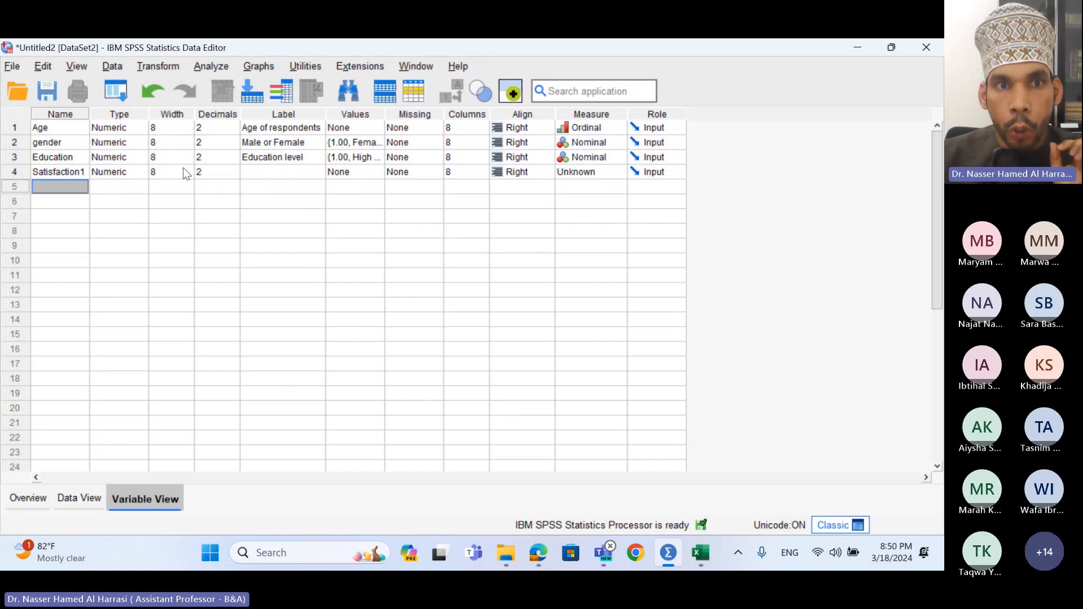
left_click(277, 172)
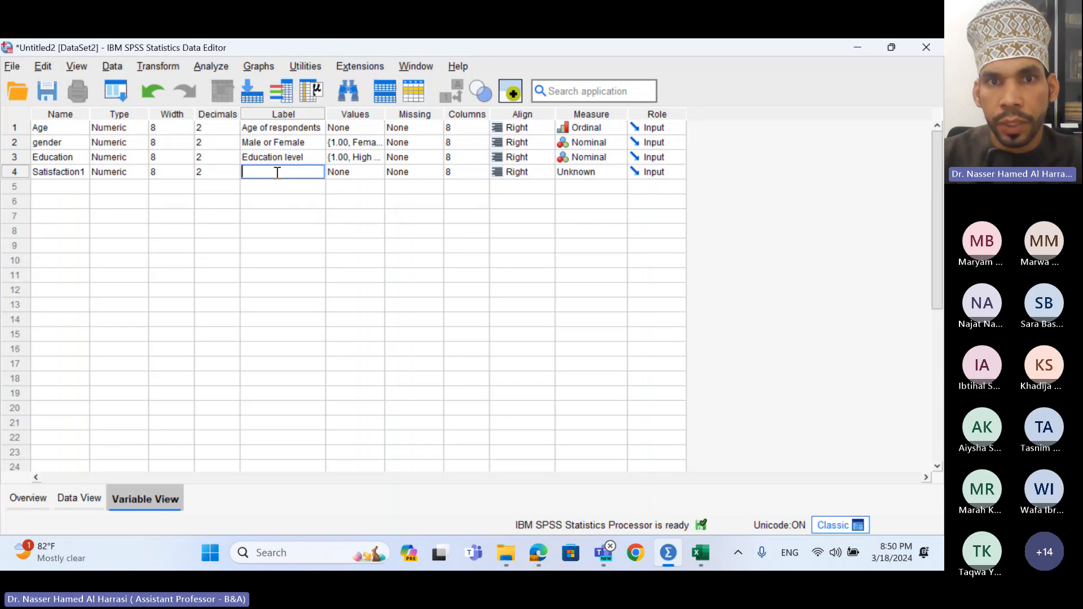
type("Wo")
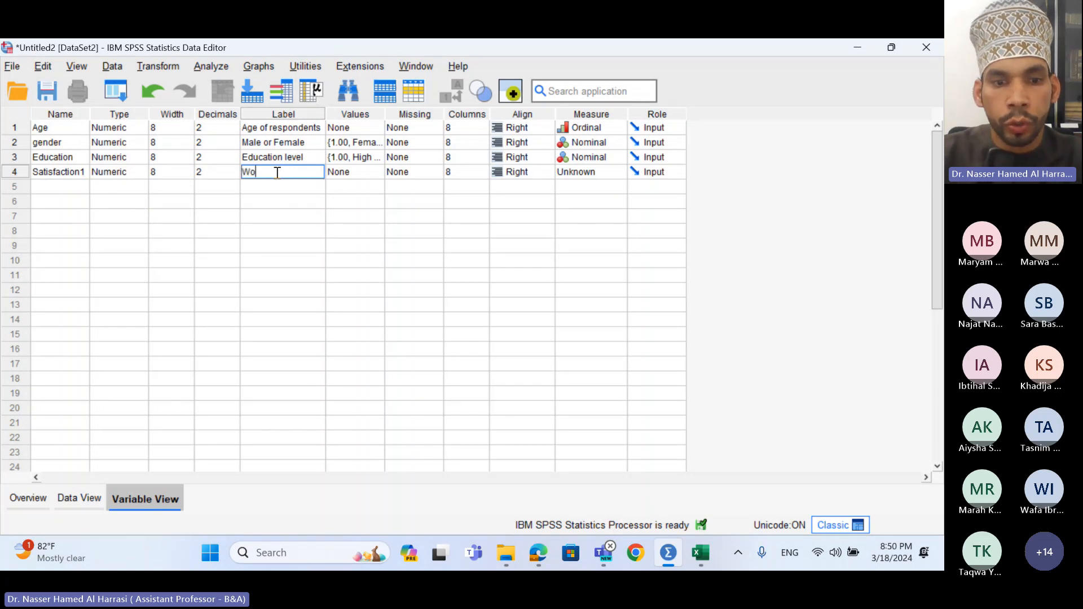
type("rkload")
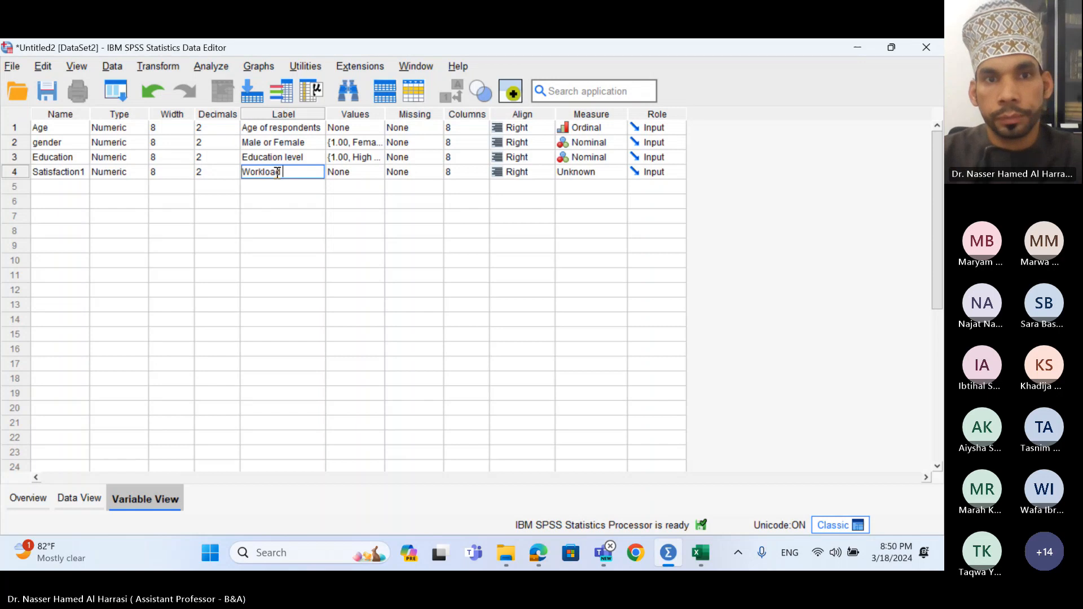
key("Return")
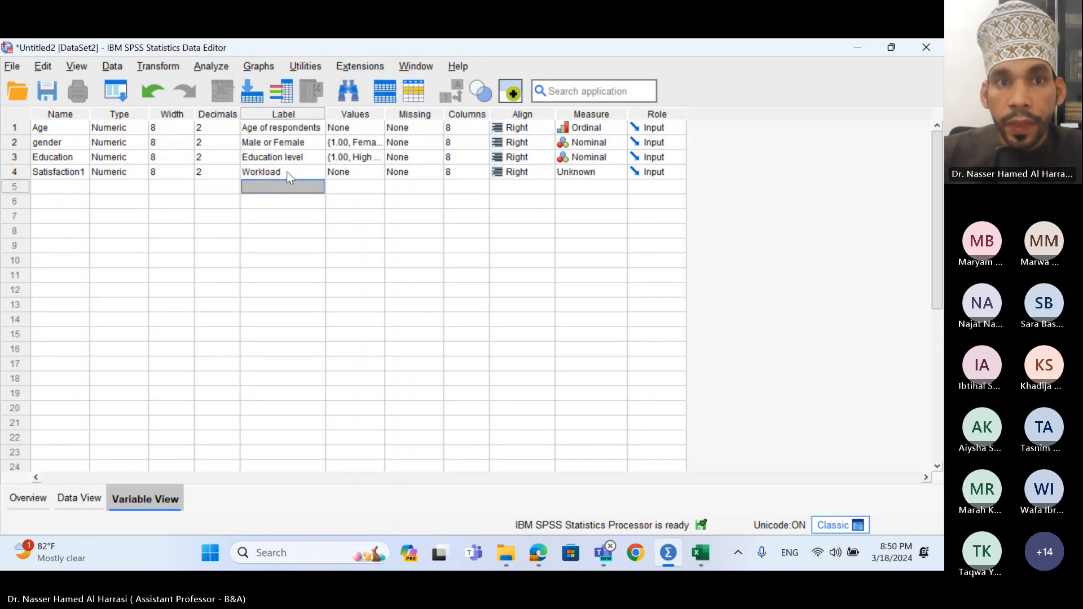
left_click(359, 173)
- Open Satisfaction1's value labels and add 1 = Strongly disagree
left_click(377, 173)
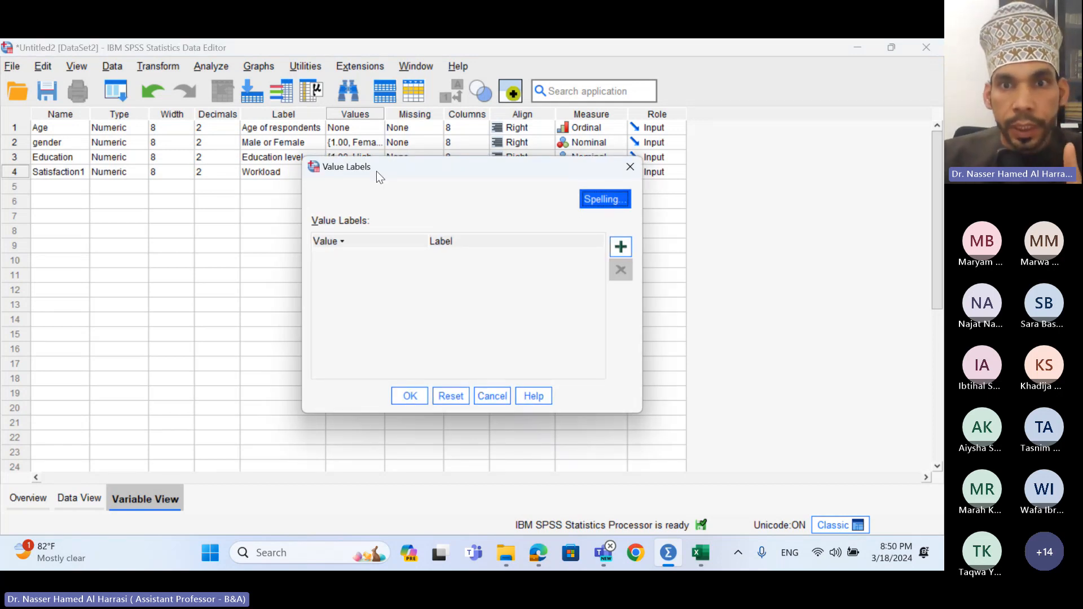
left_click(622, 248)
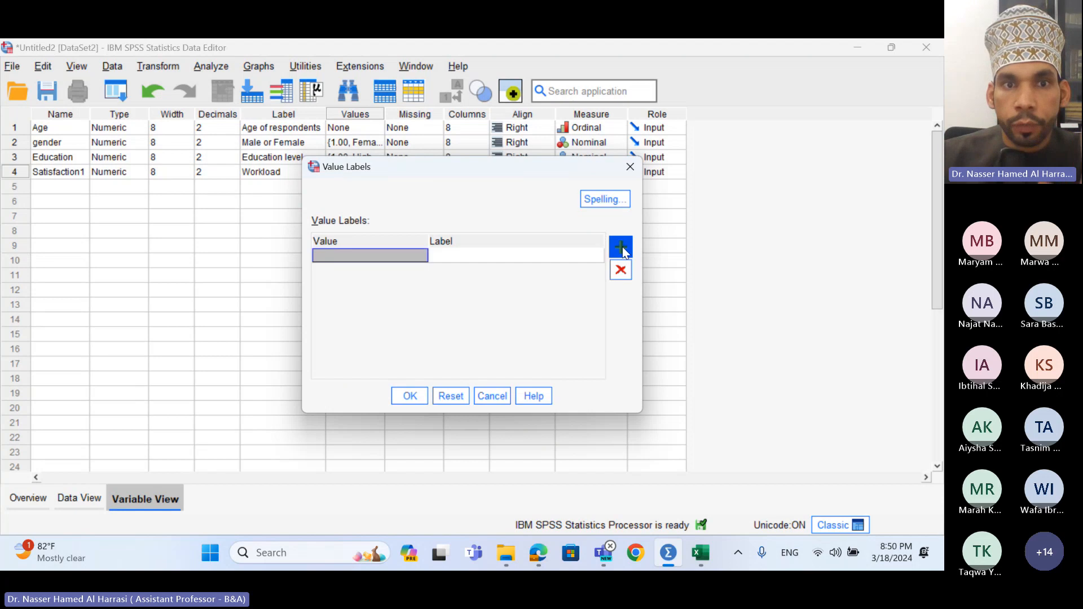
left_click(396, 257)
type("1")
left_click(453, 256)
type("S")
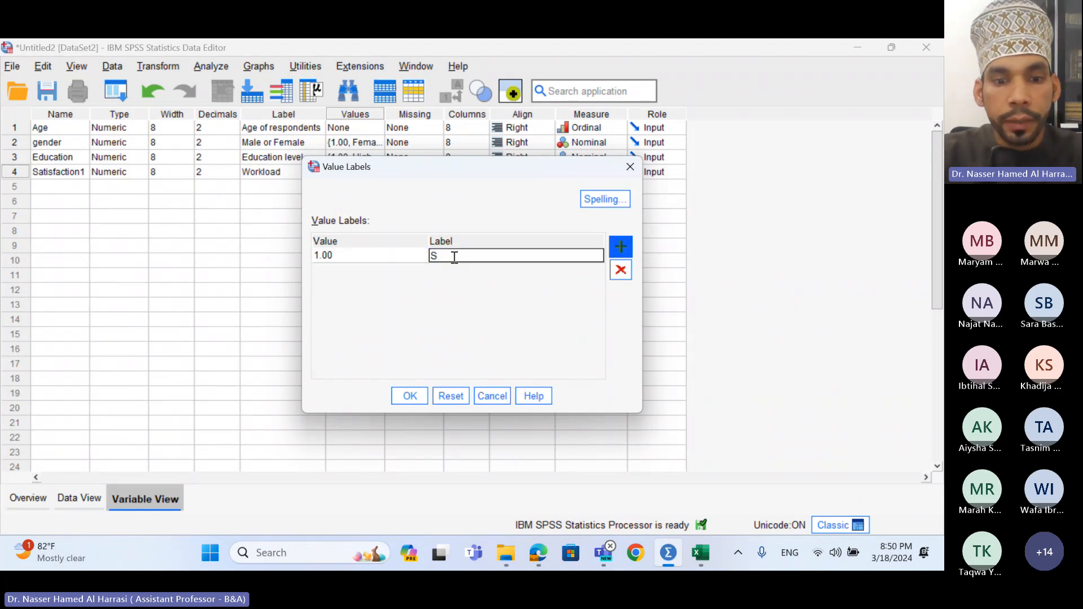
type("trong")
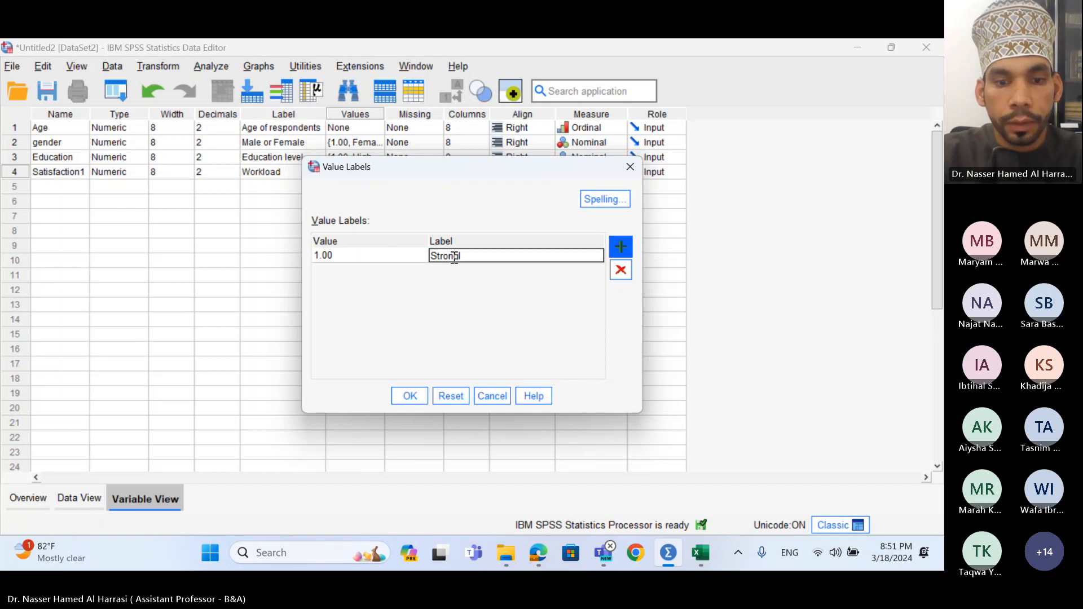
type("ly disagre")
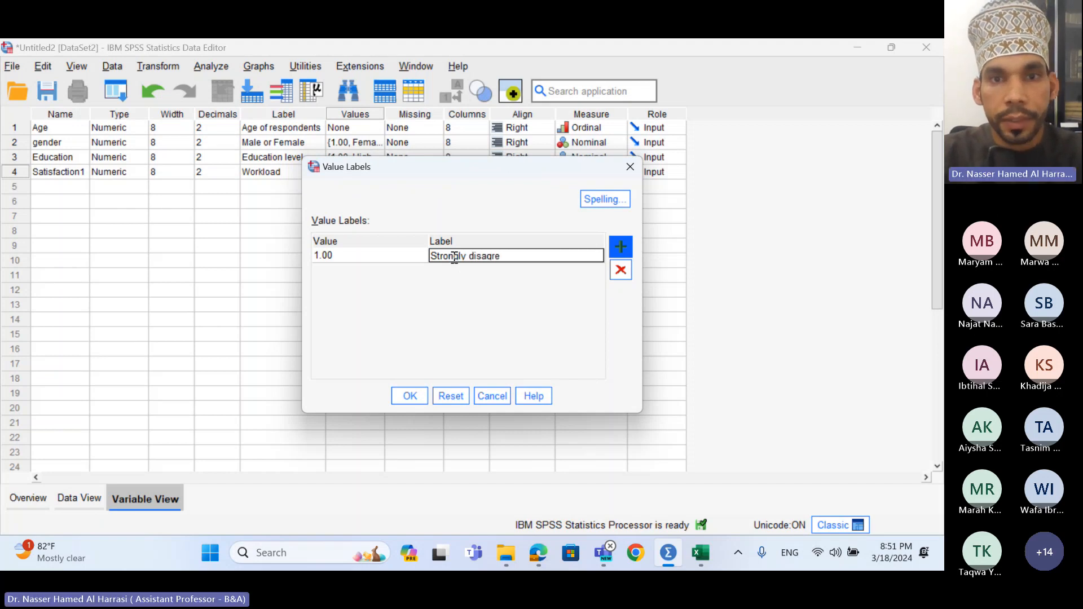
type("e")
left_click(628, 246)
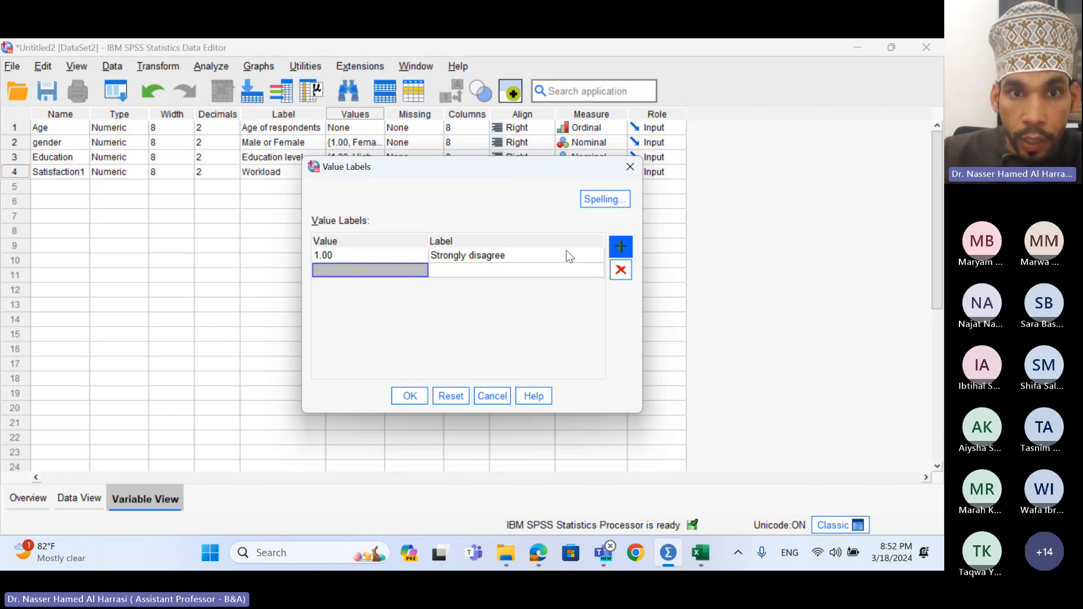
left_click(399, 256)
left_click(398, 256)
type("5")
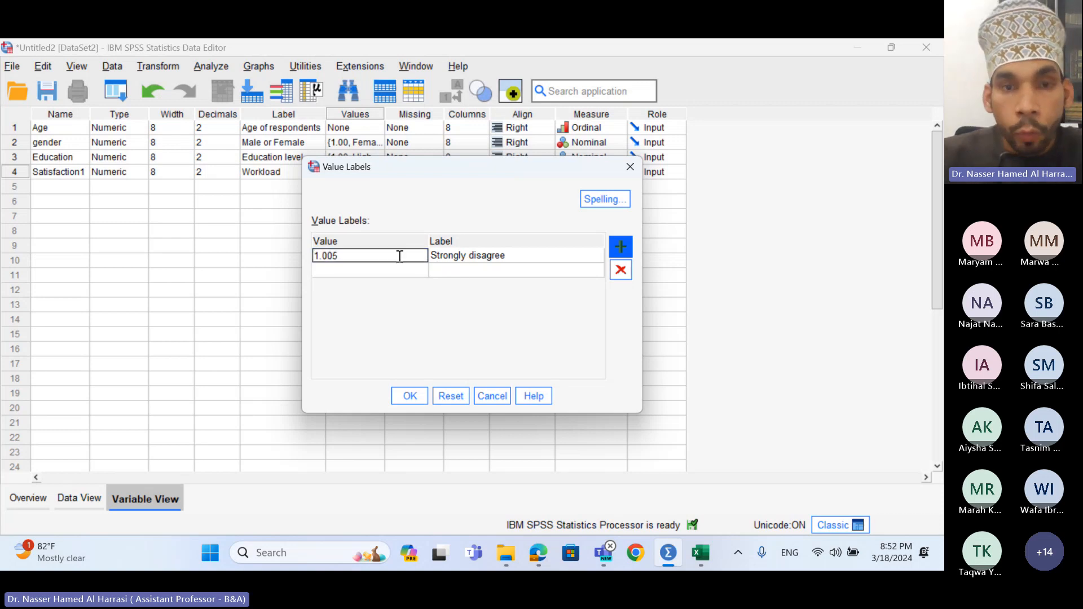
key("BackSpace")
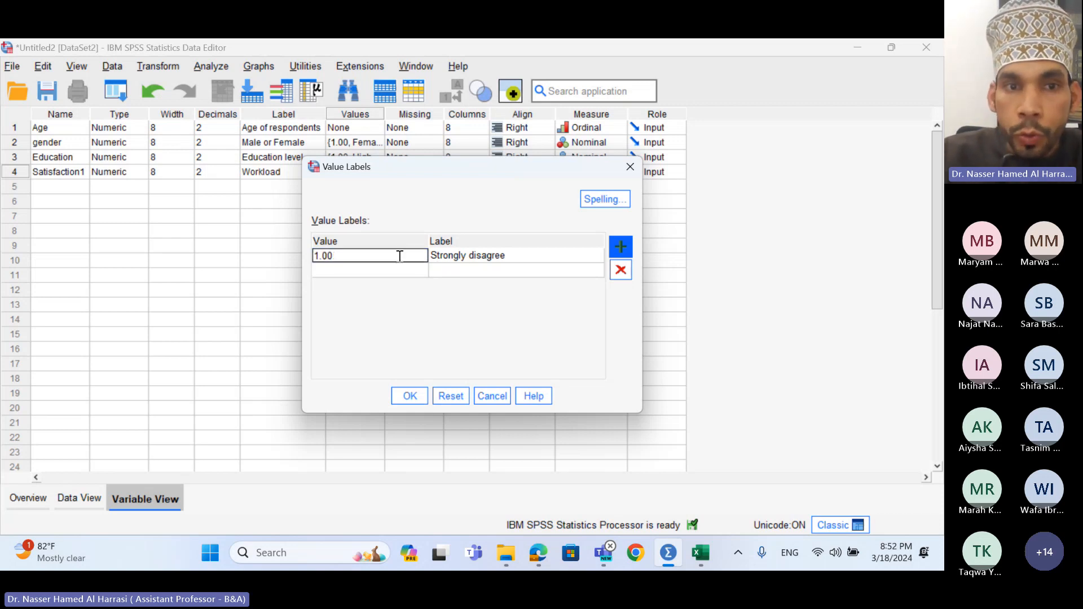
key("BackSpace")
key("BackSpace")
key("BackSpace")
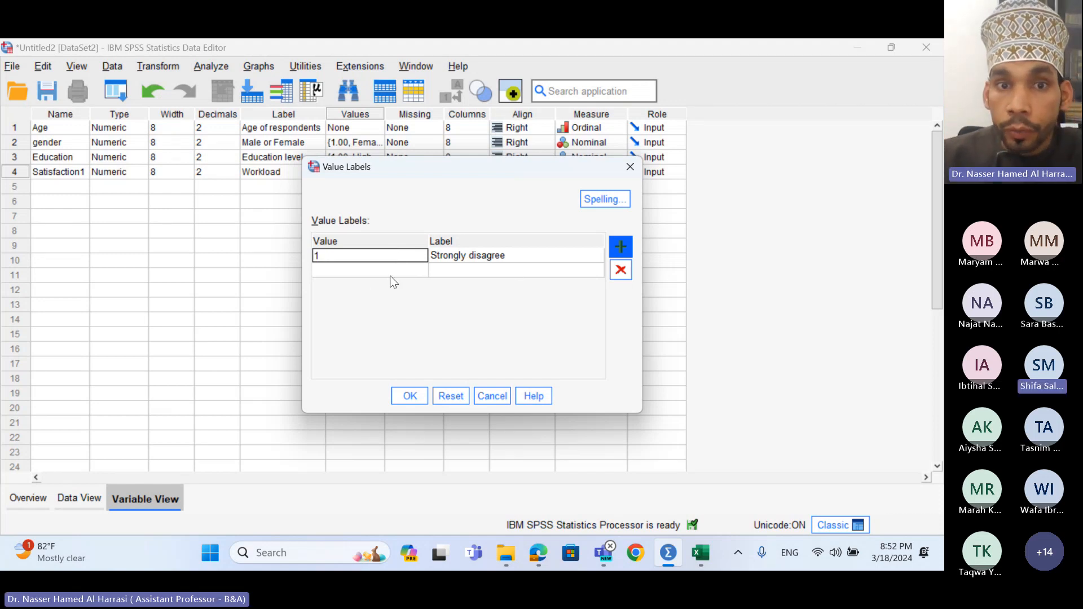
left_click(391, 272)
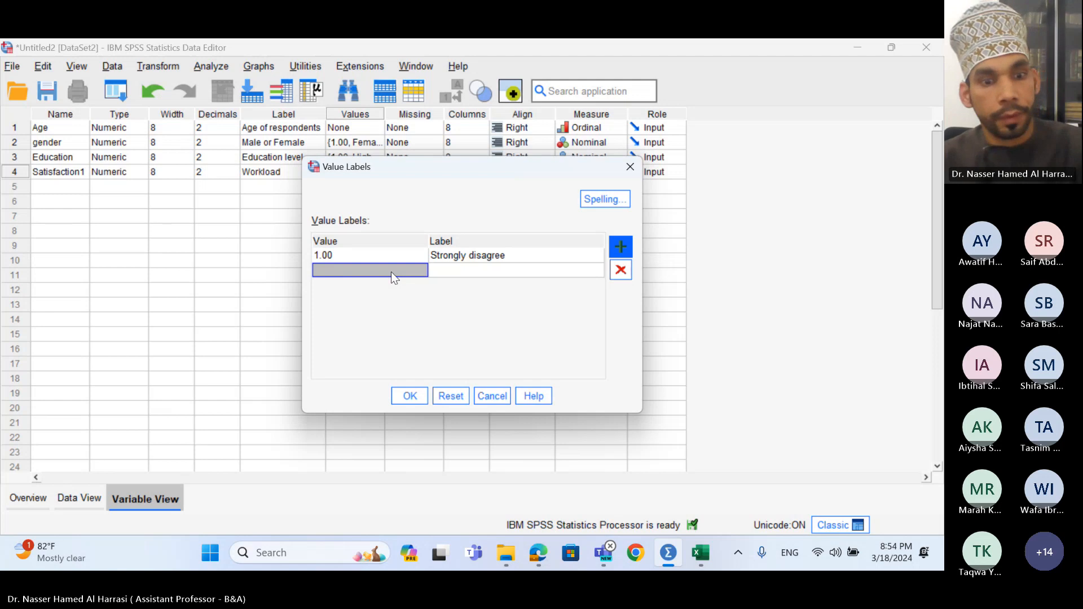
- Add value labels 2 = disagree and 3 = neutral
type("2")
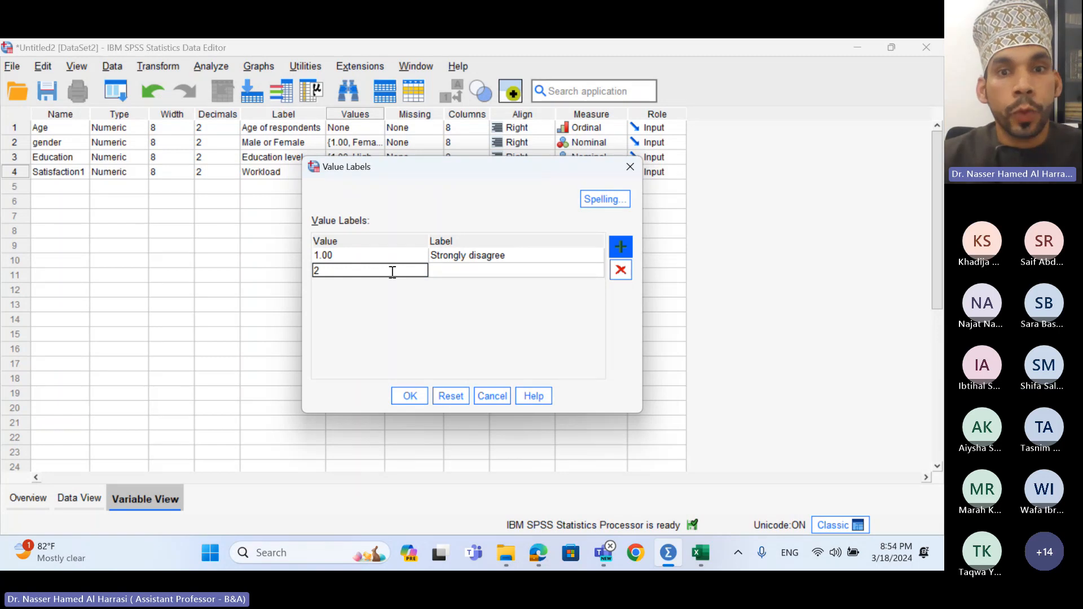
key("Tab")
type("d")
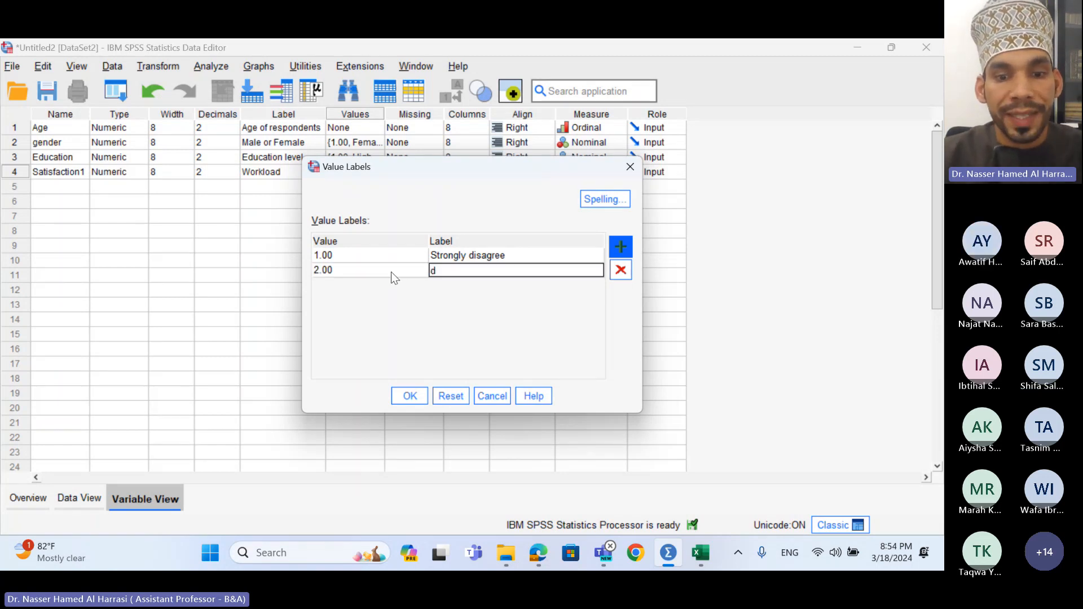
type("isagree")
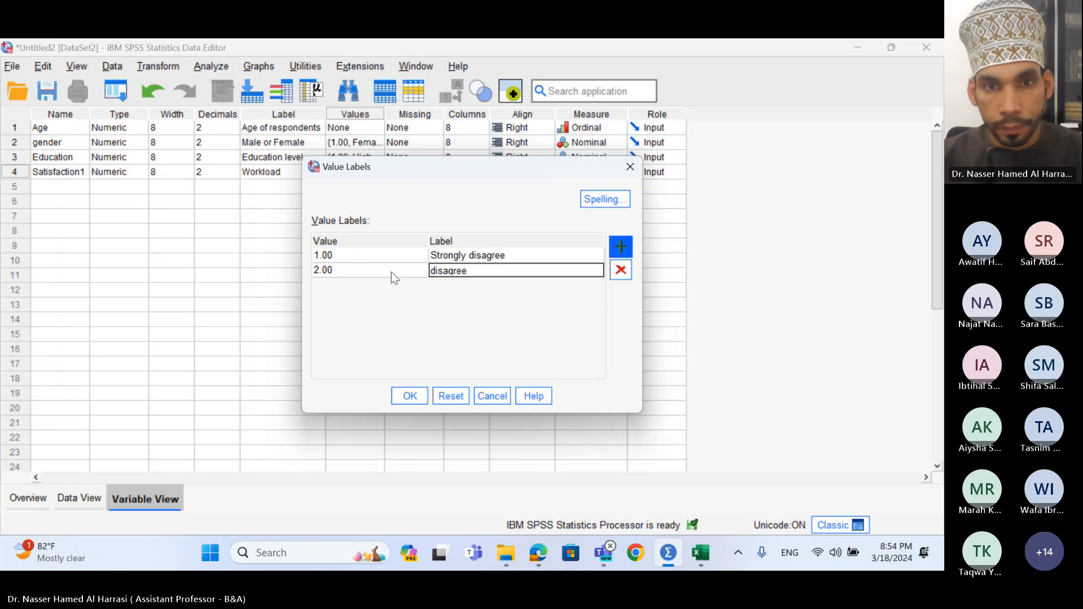
left_click(620, 247)
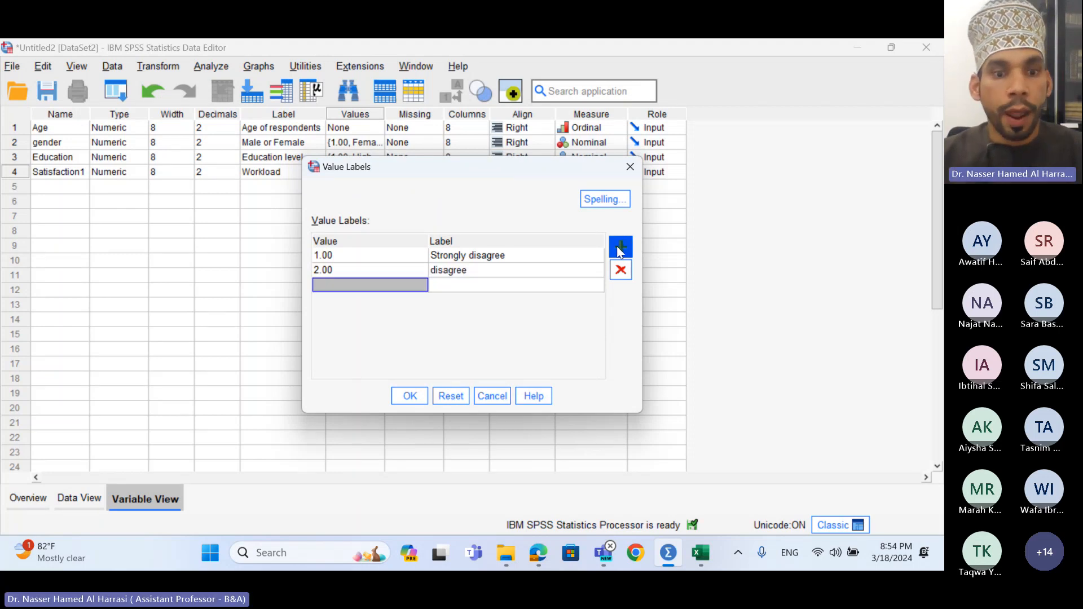
type("3")
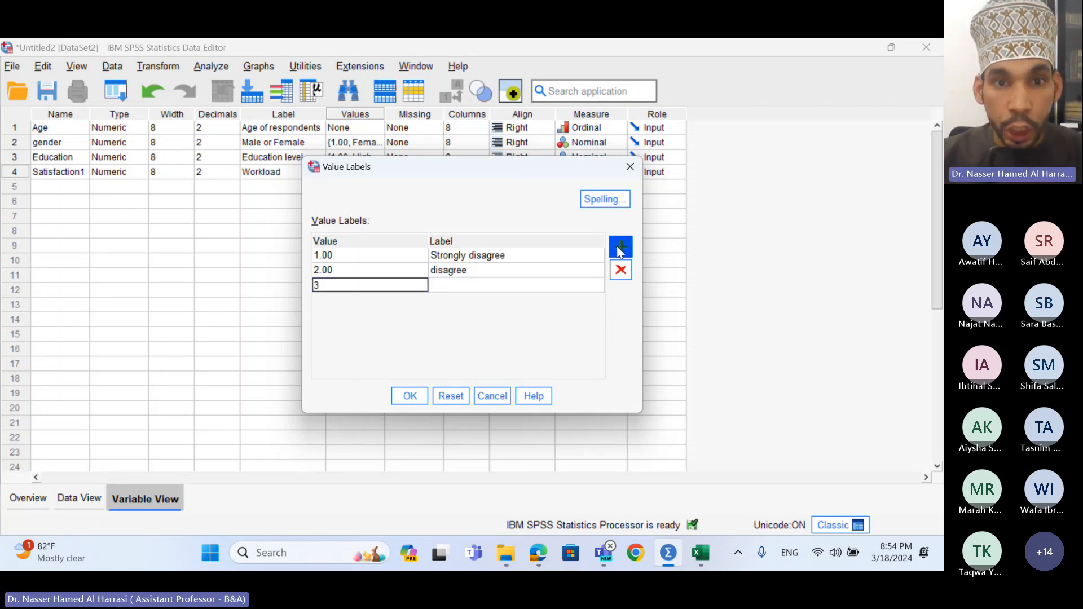
left_click(466, 284)
type("neutral")
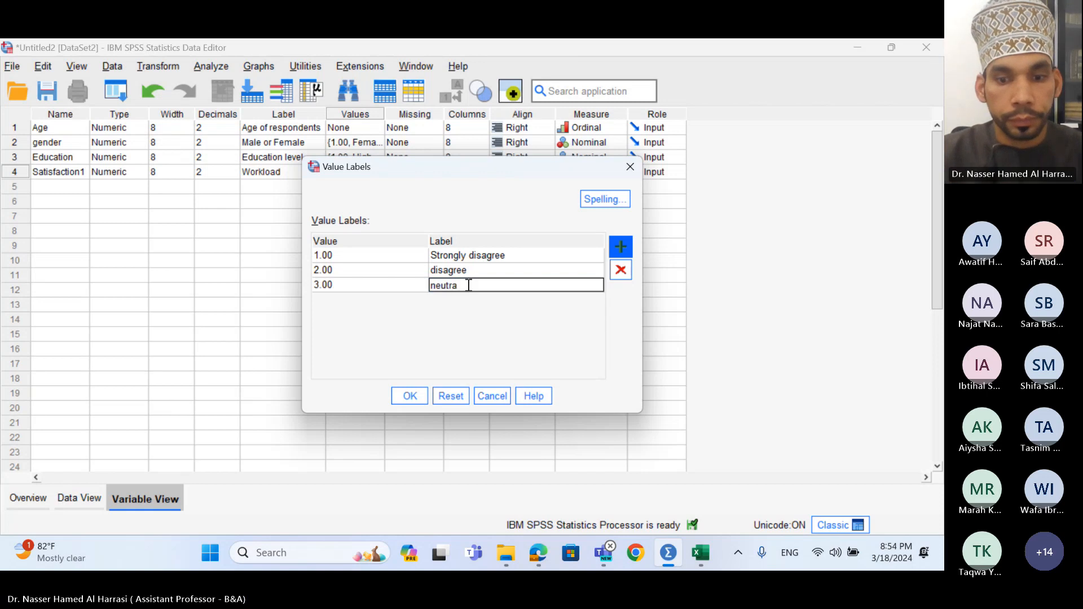
left_click(618, 250)
- Add 4 = agree and 5 = strongly agree, then confirm the labels
type("4")
left_click(476, 299)
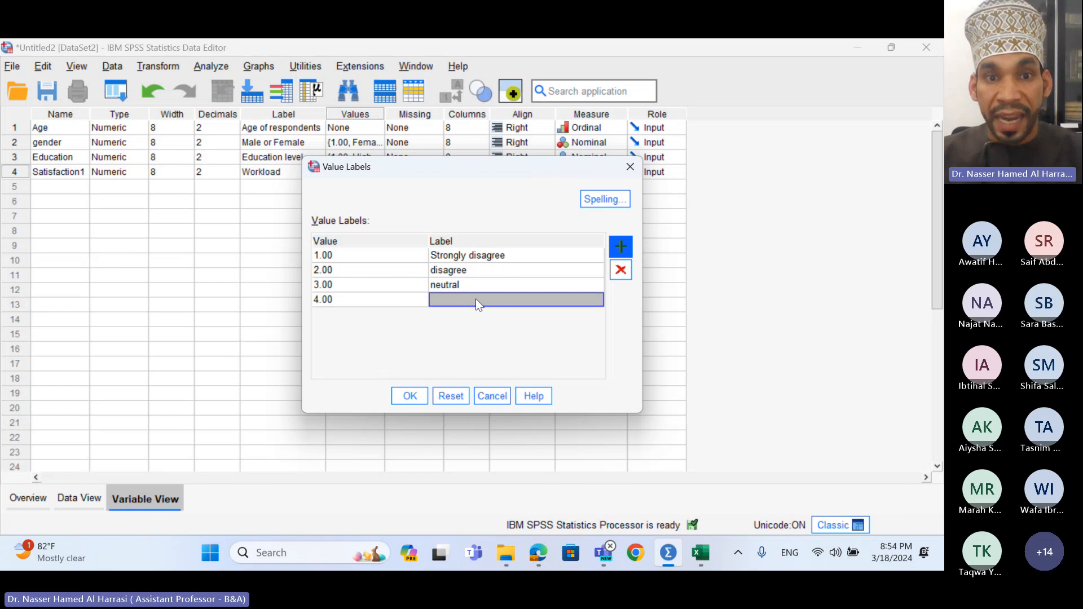
type("agree")
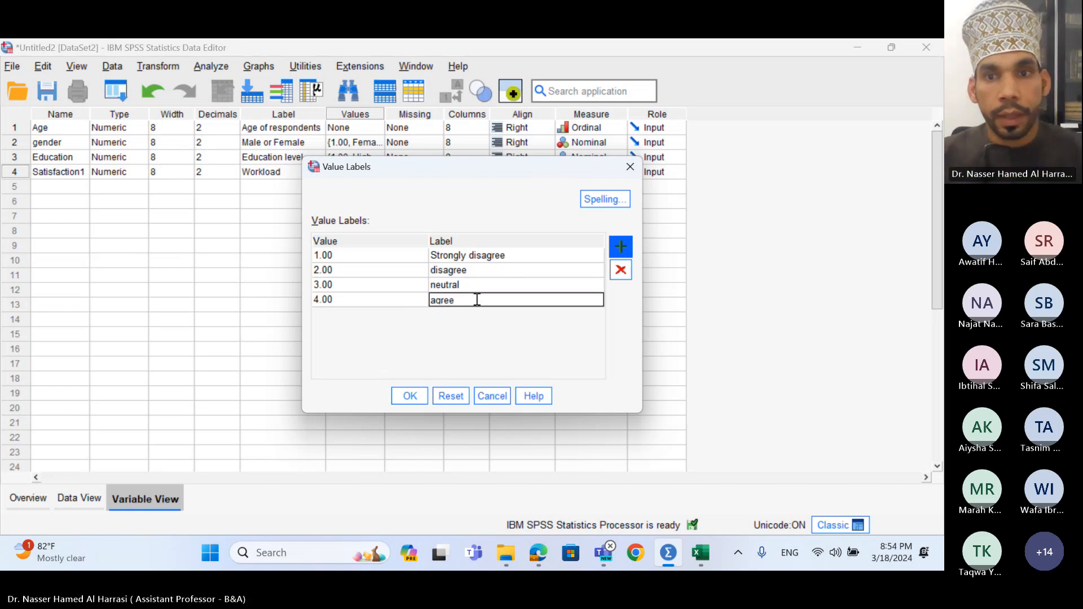
left_click(620, 246)
type("5")
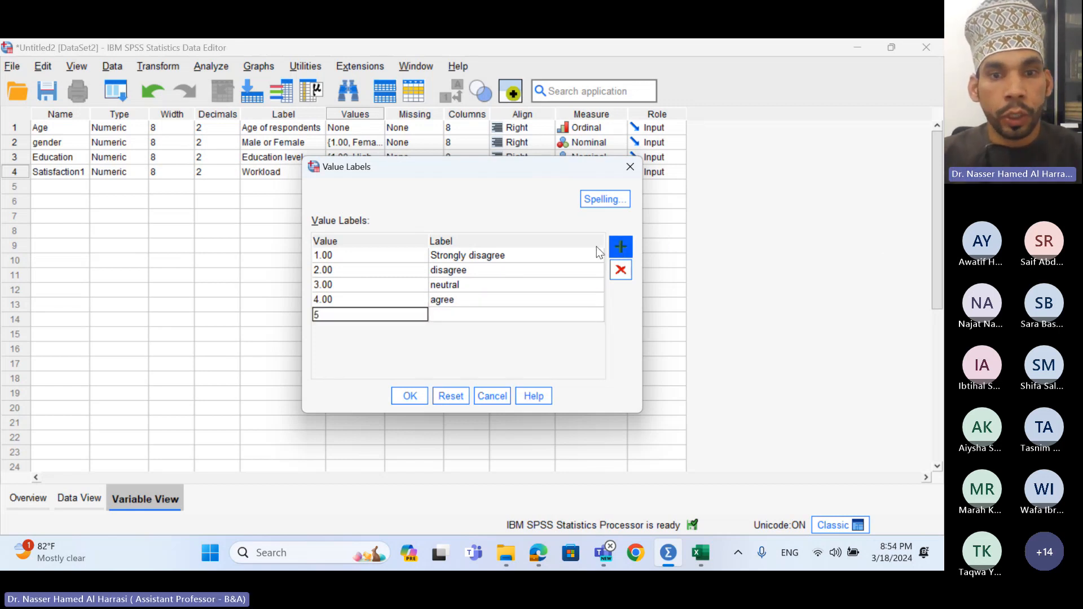
left_click(444, 317)
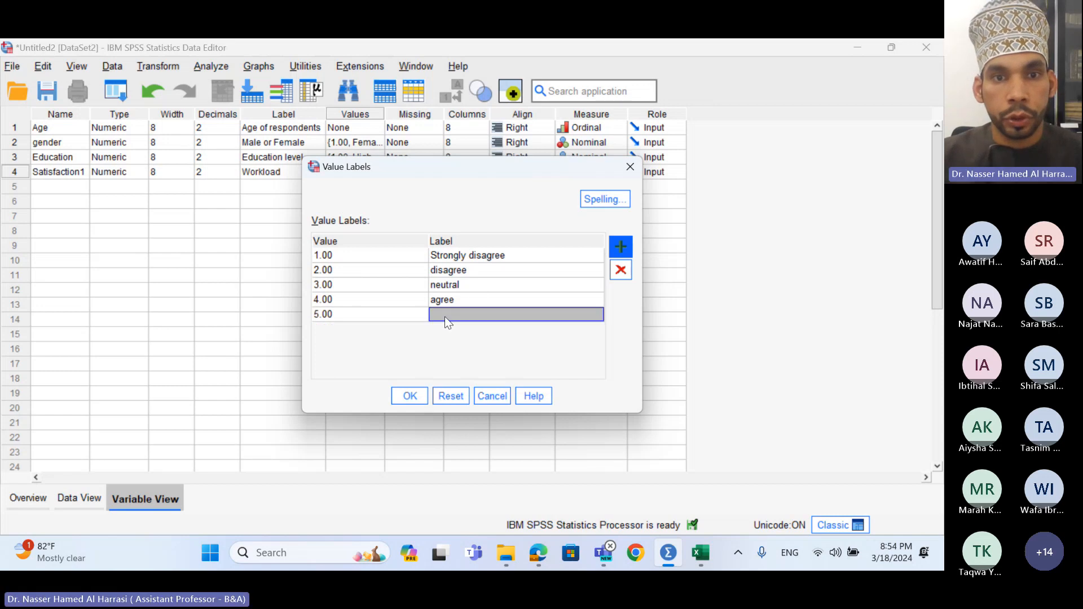
type("stron")
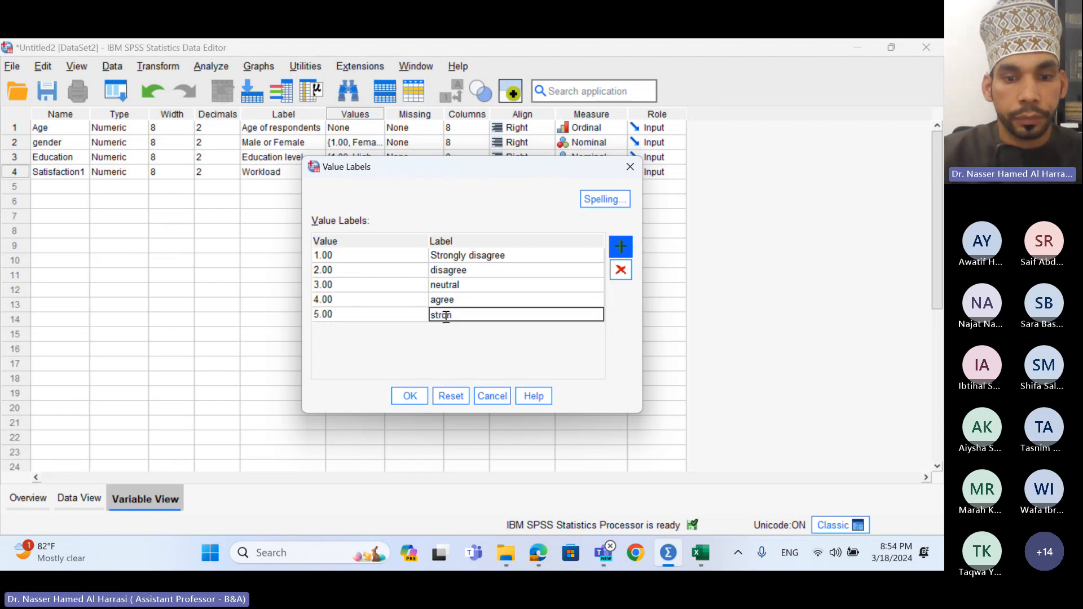
type("gly agree")
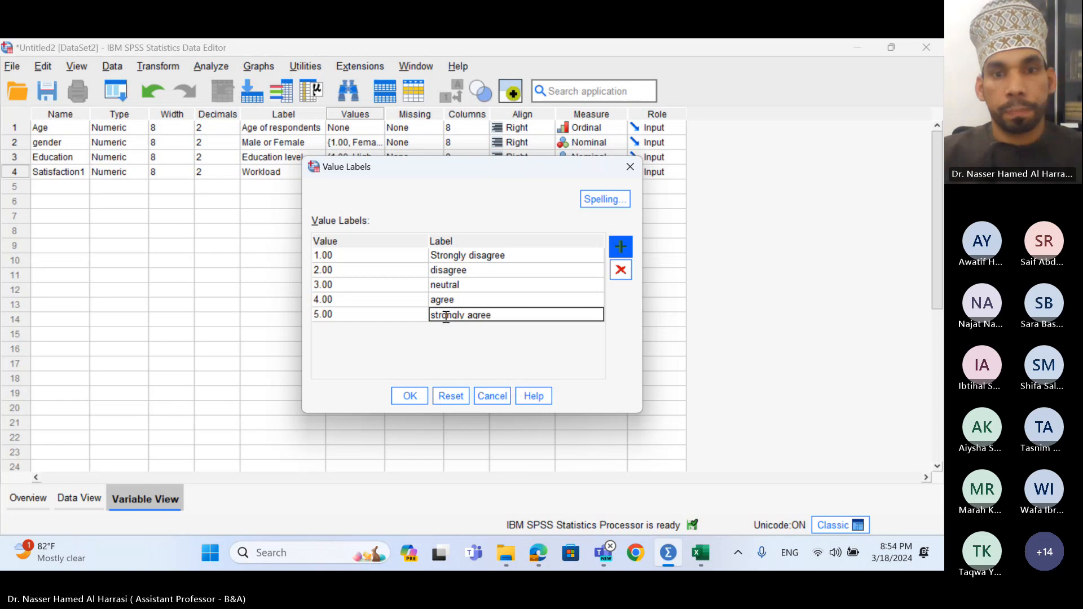
left_click(404, 396)
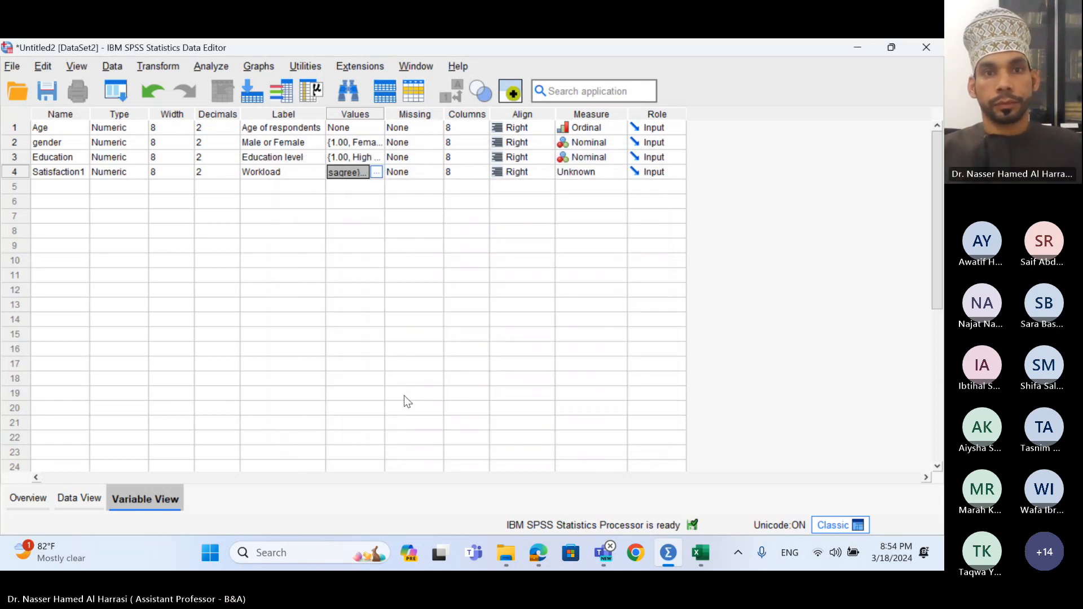
- Set Satisfaction1's Measure cell to Scale
left_click(591, 176)
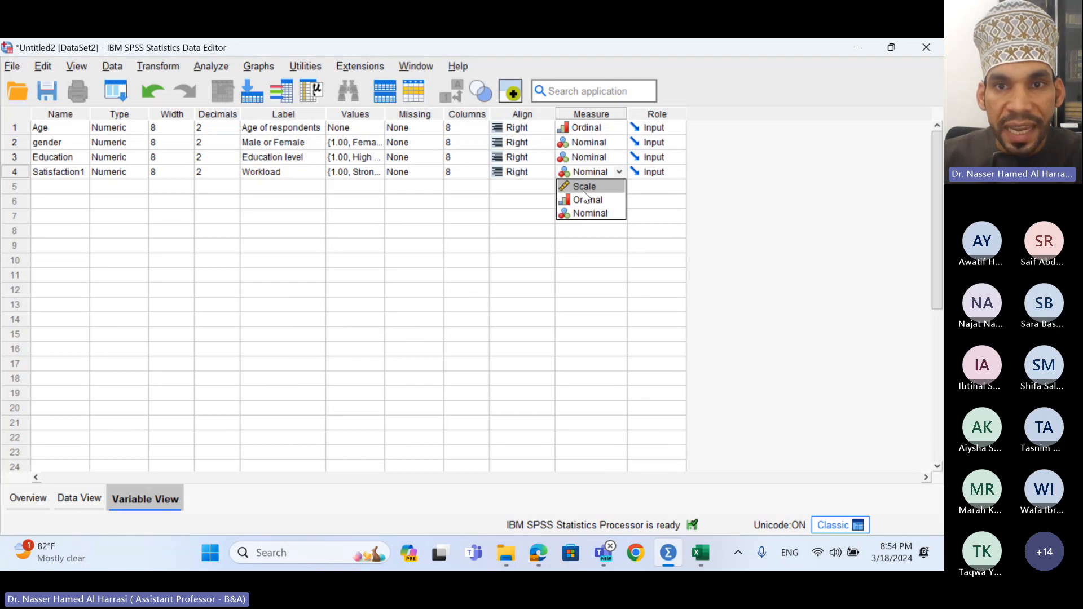
left_click(584, 189)
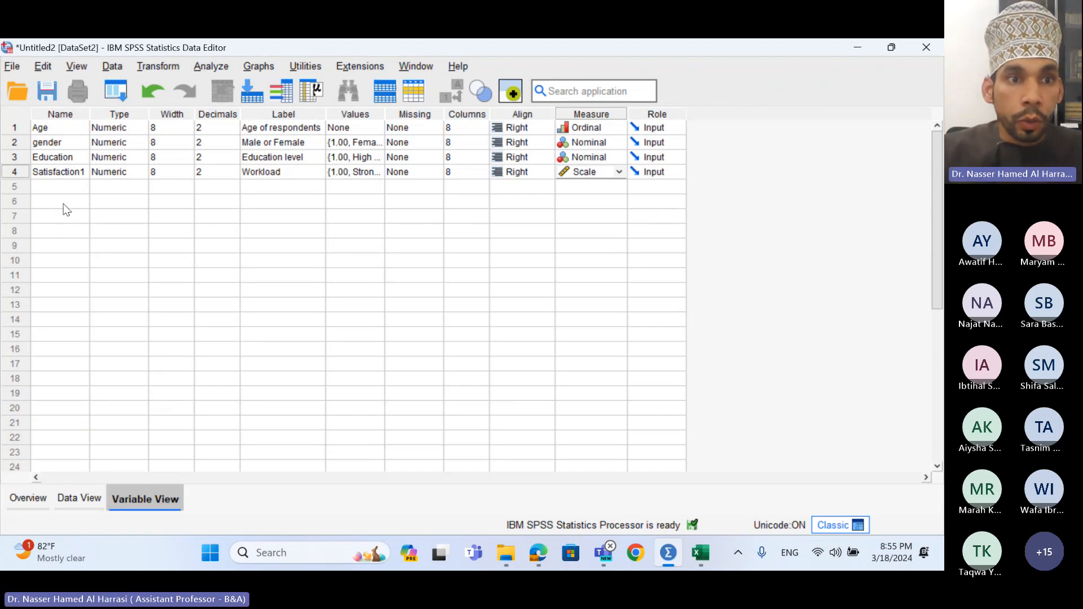
- Copy Satisfaction1's name into row 5 as Satisfaction2 and type the label salary
left_click(75, 175)
left_click(78, 172)
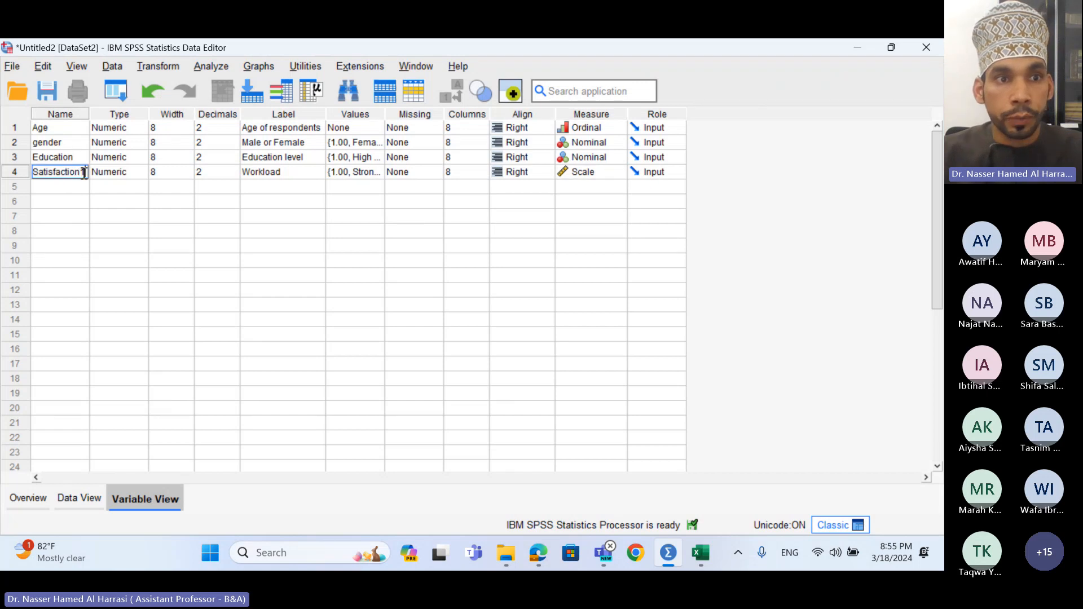
left_click_drag(84, 173, 26, 173)
key("ctrl+c")
left_click(42, 186)
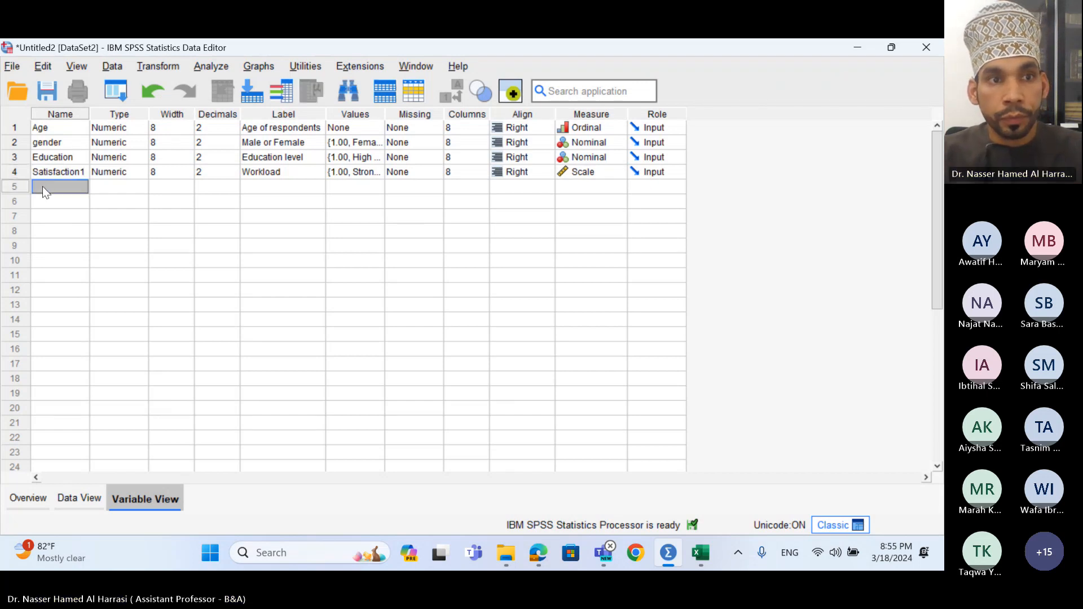
left_click(43, 186)
key("ctrl+v")
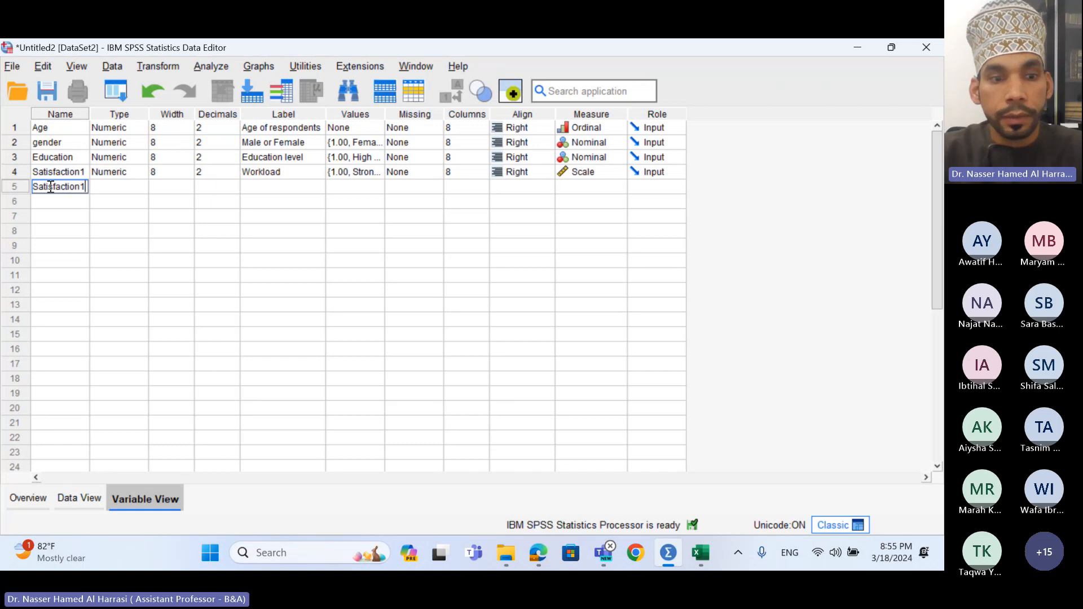
key("BackSpace")
type("2")
key("Return")
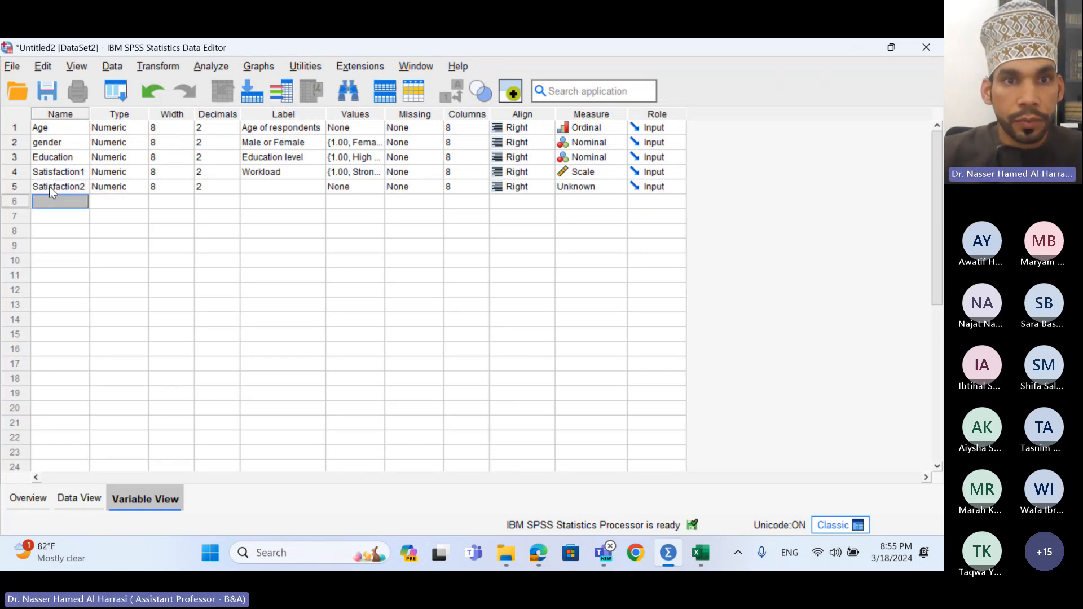
double_click(269, 186)
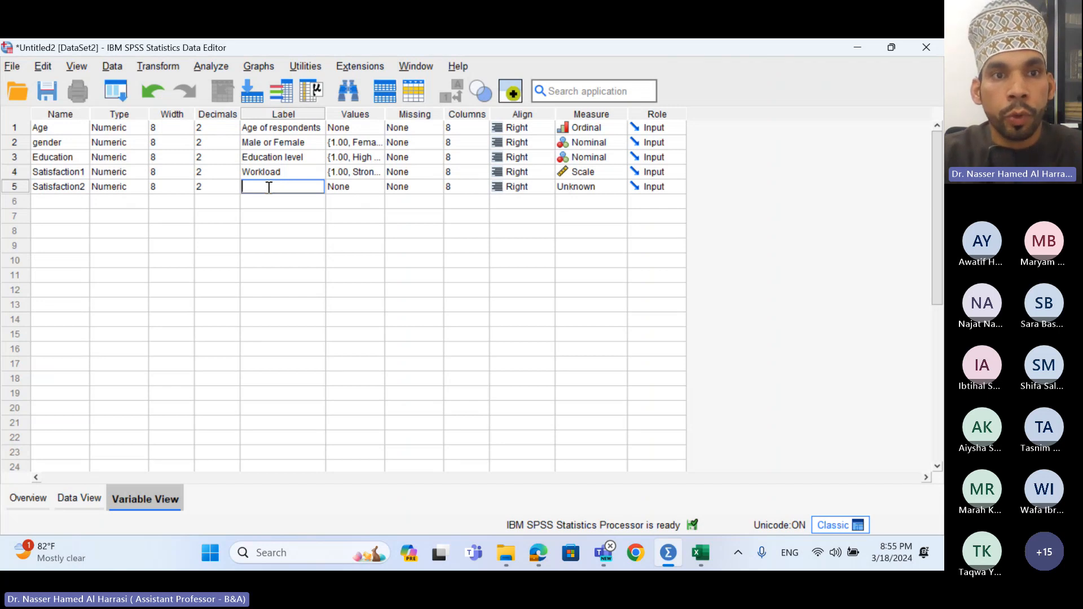
type("sala")
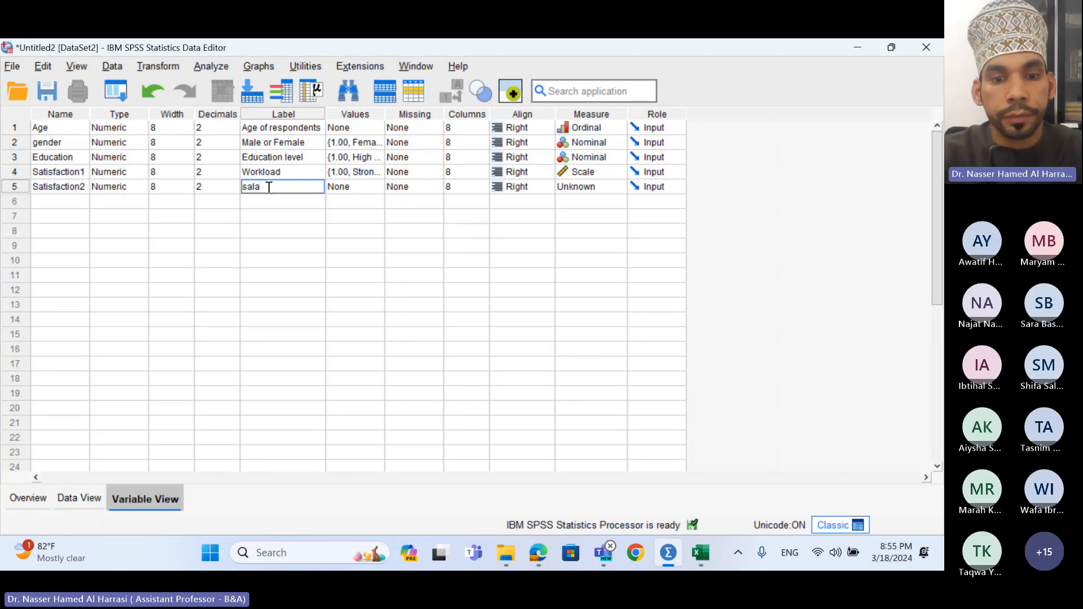
type("ry")
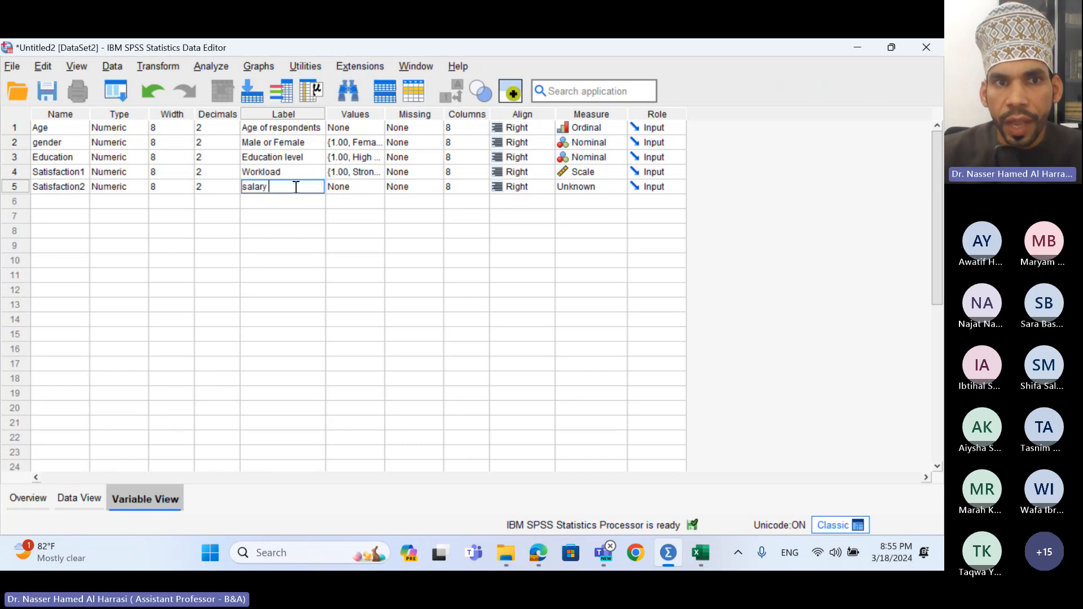
- Copy Satisfaction1's five-point agreement value labels onto Satisfaction2 and confirm them
left_click(363, 189)
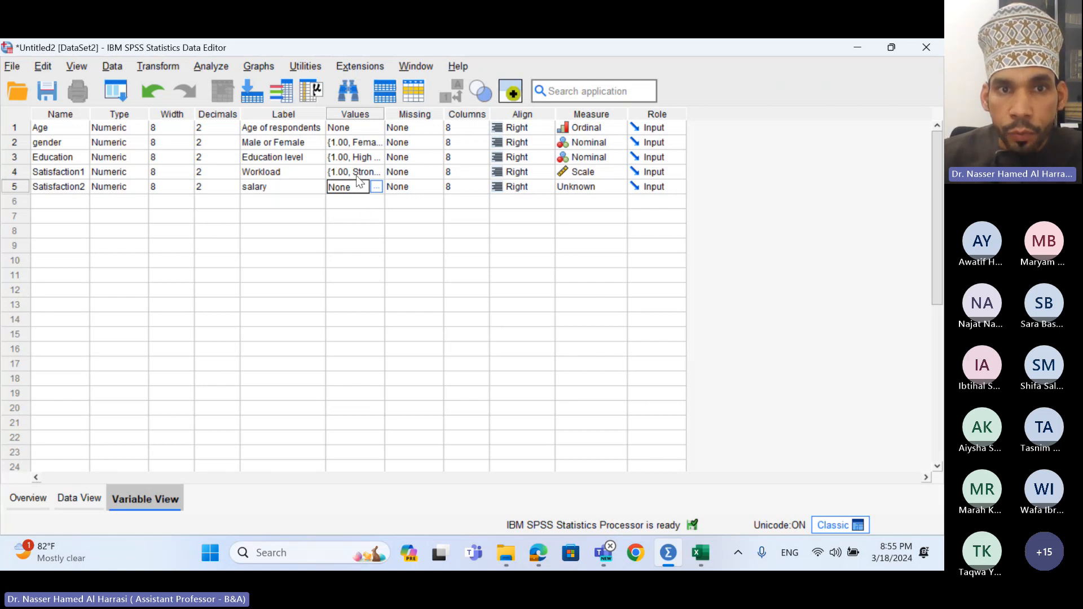
left_click(357, 175)
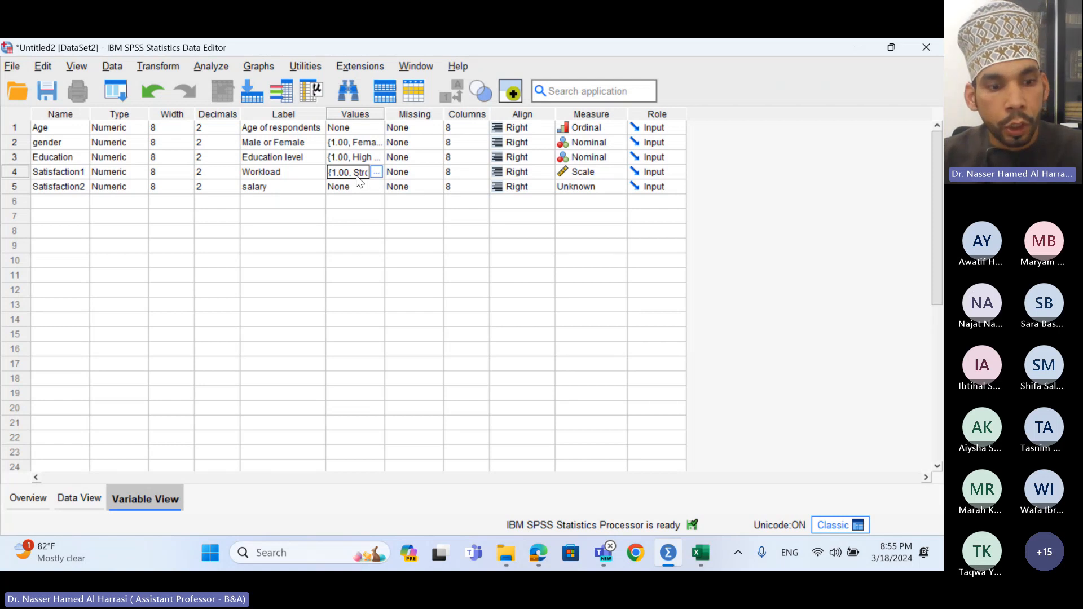
left_click(359, 189)
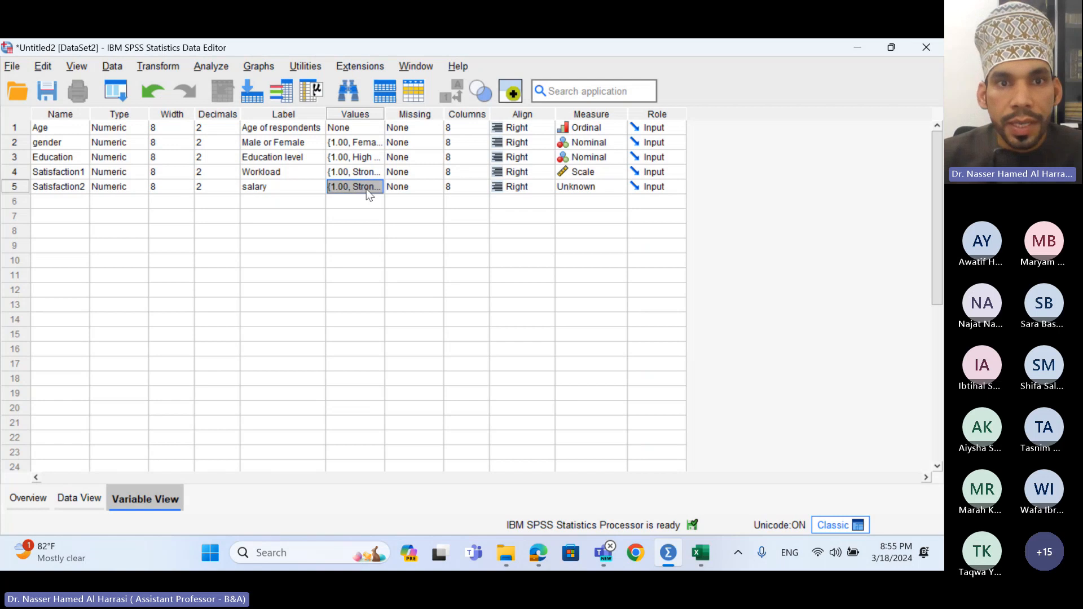
left_click(376, 188)
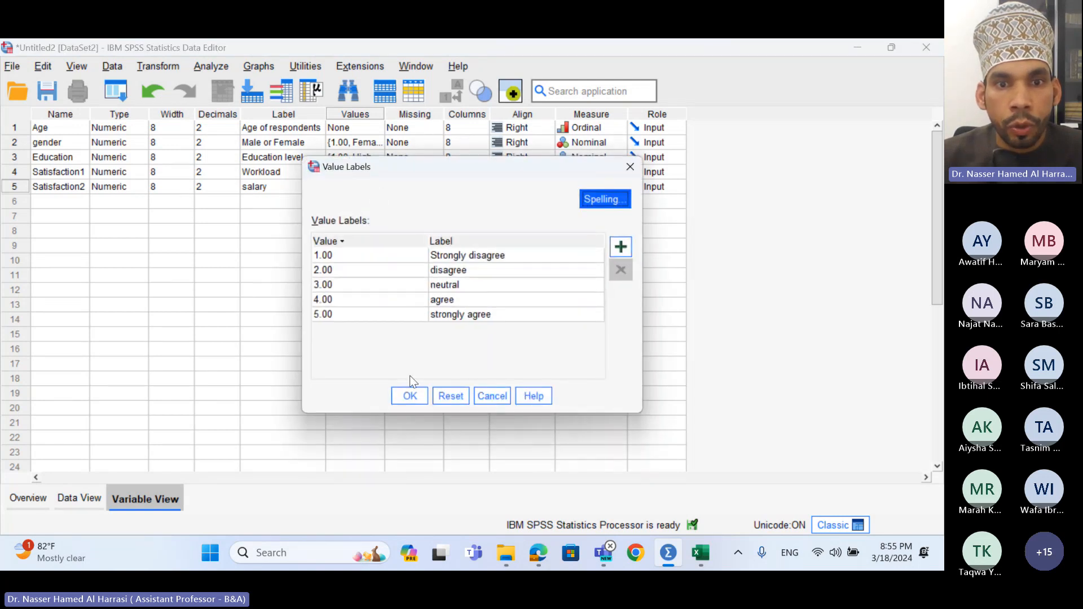
left_click(410, 396)
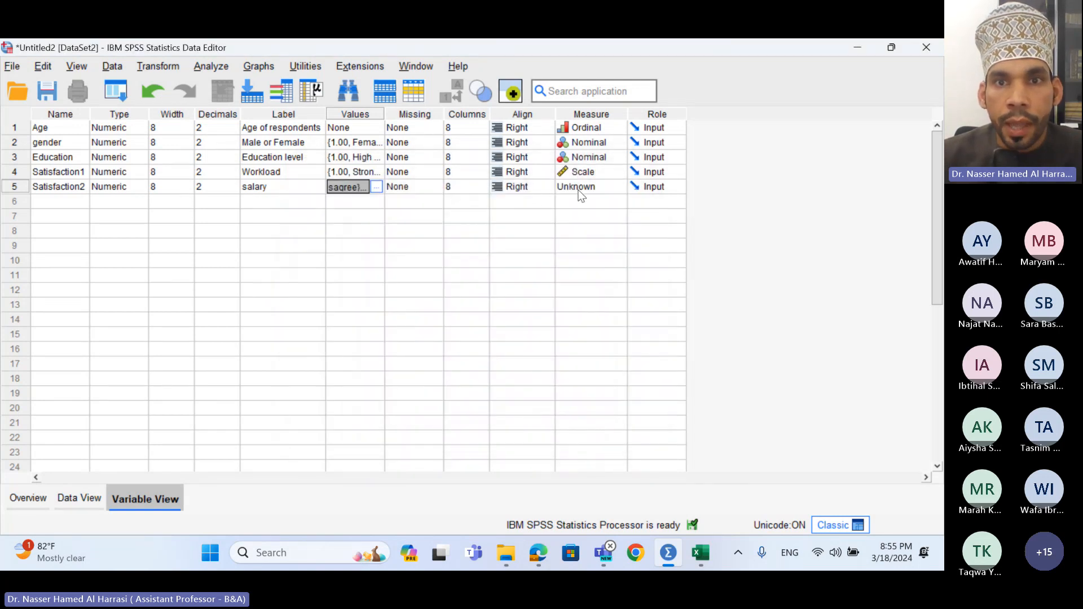
- Set Satisfaction2's measurement level to Scale and select its name text for reuse
left_click(581, 190)
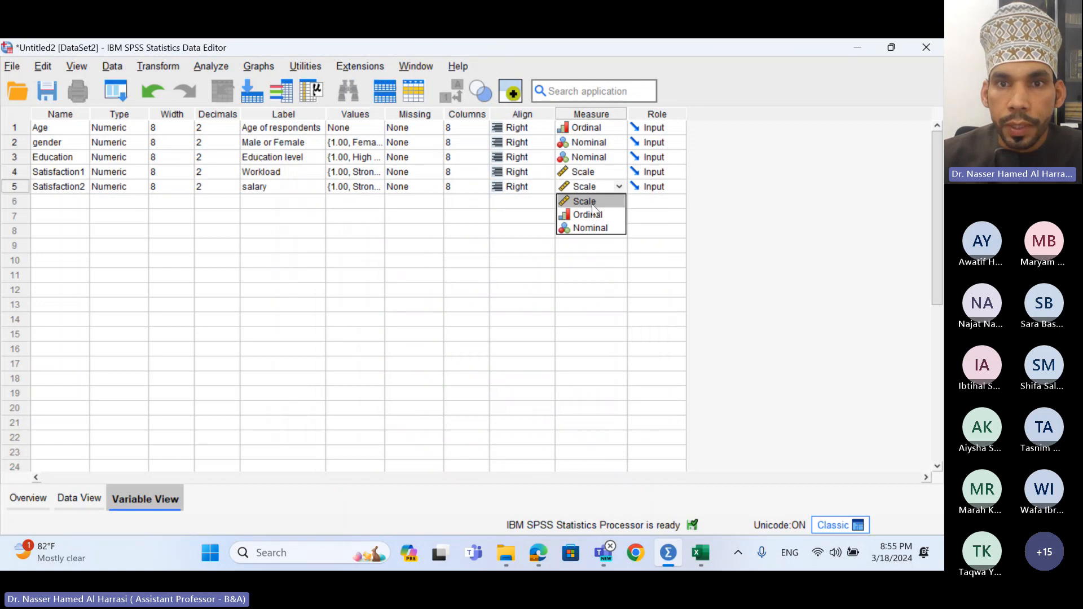
left_click(592, 205)
left_click(78, 192)
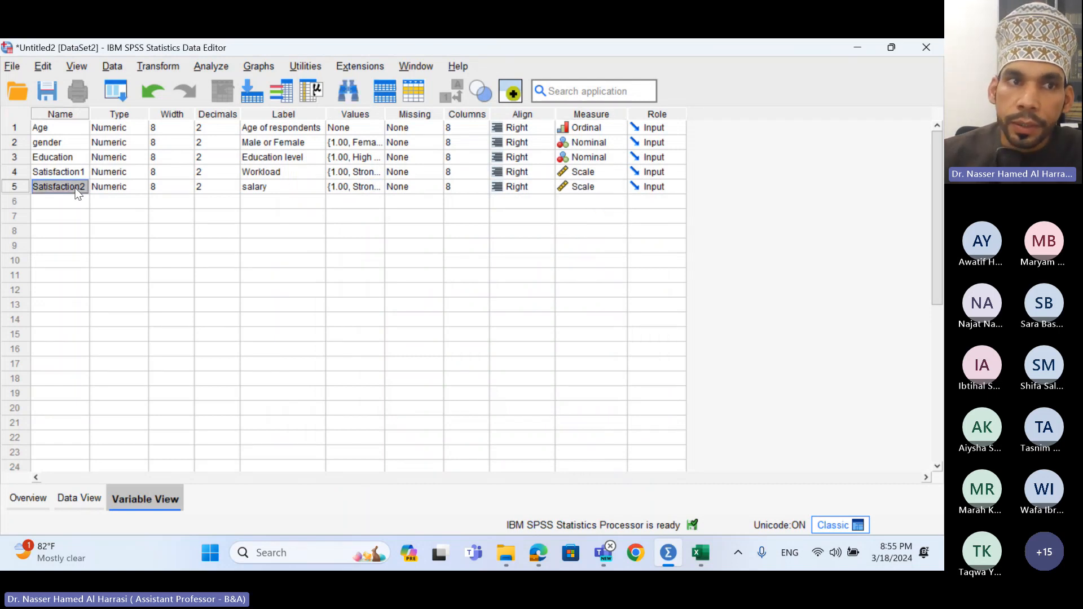
left_click(78, 192)
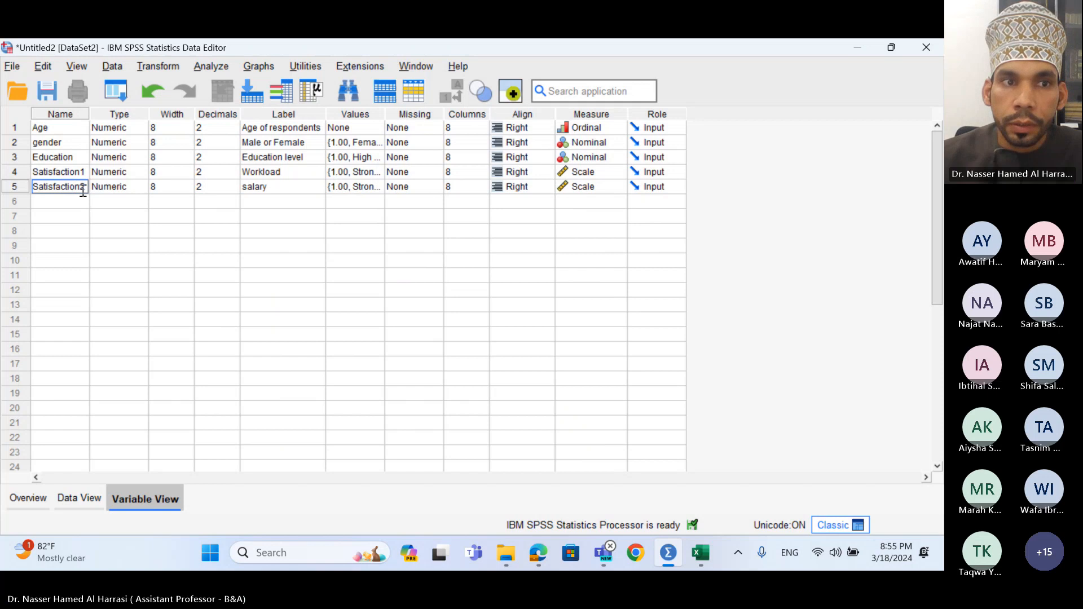
left_click_drag(85, 191, 5, 195)
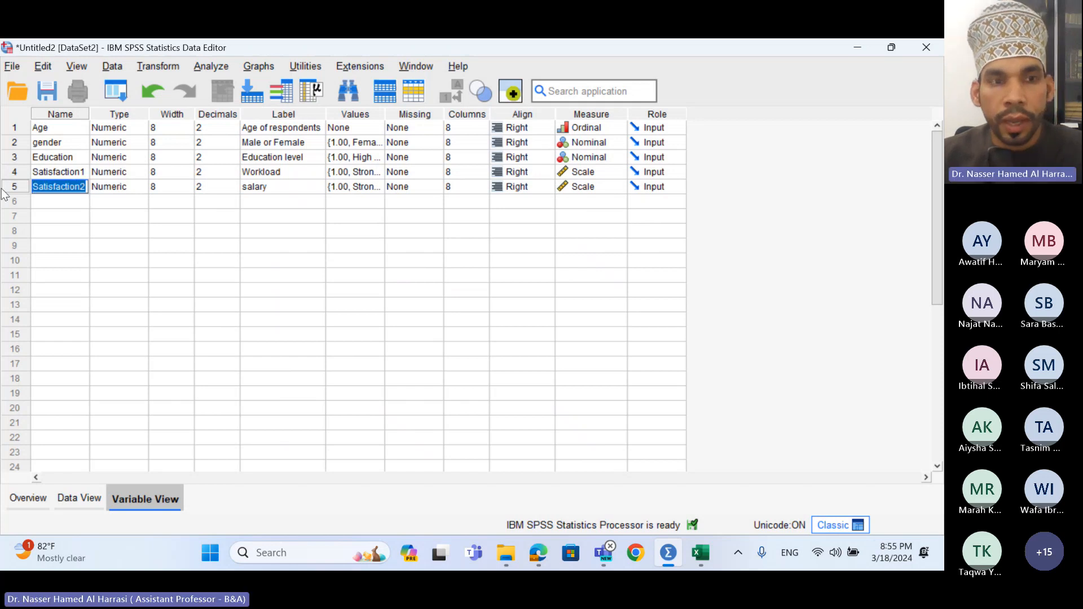
- Create Satisfaction3 in row 6 from the pasted name and label it 'Working time'
left_click(47, 201)
key("ctrl+v")
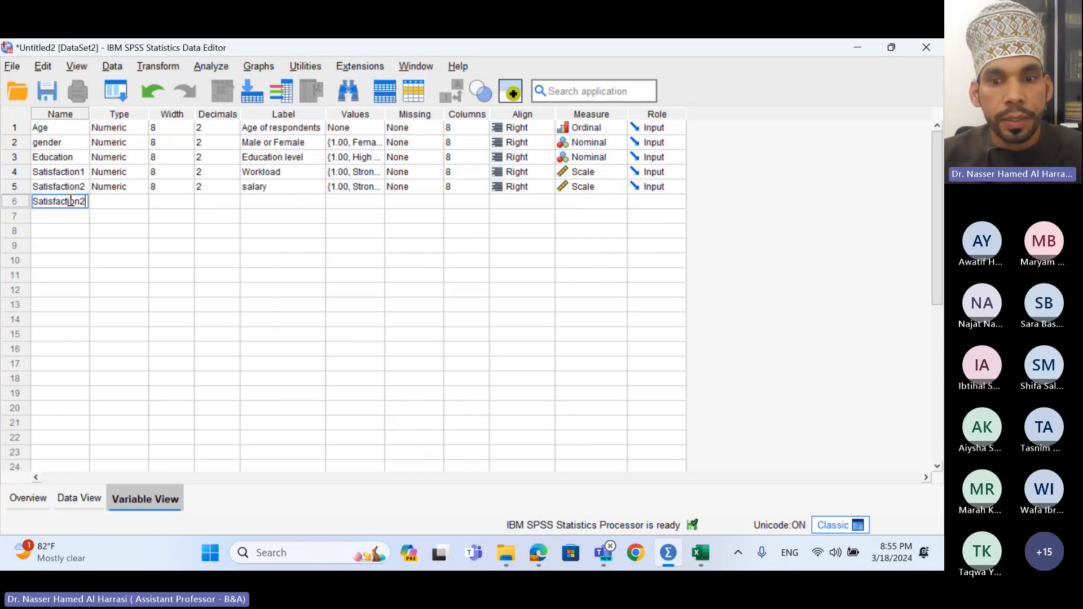
key("BackSpace")
type("3")
key("Return")
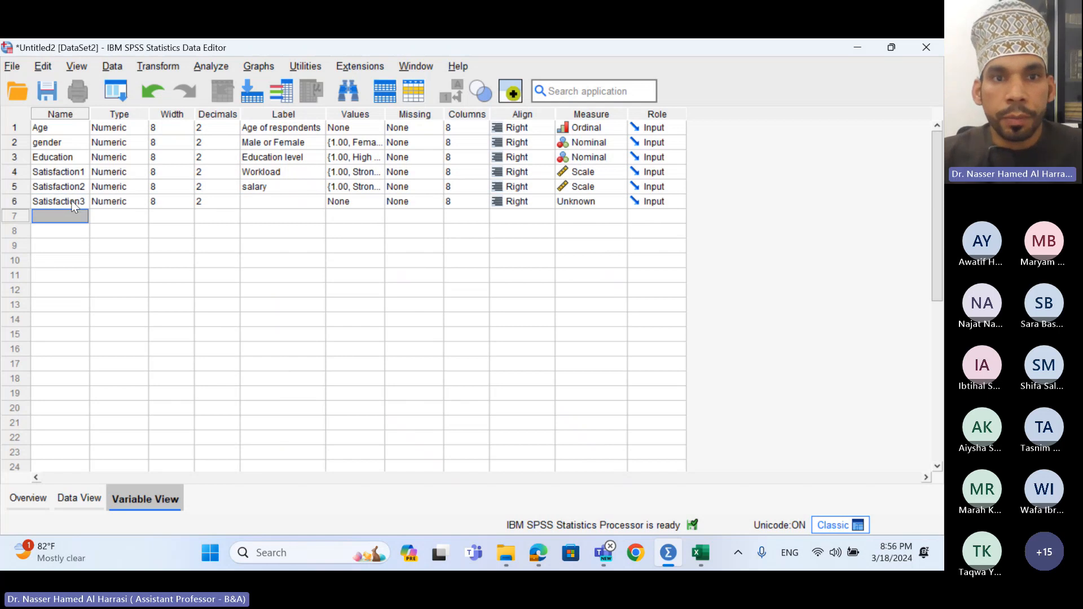
double_click(265, 200)
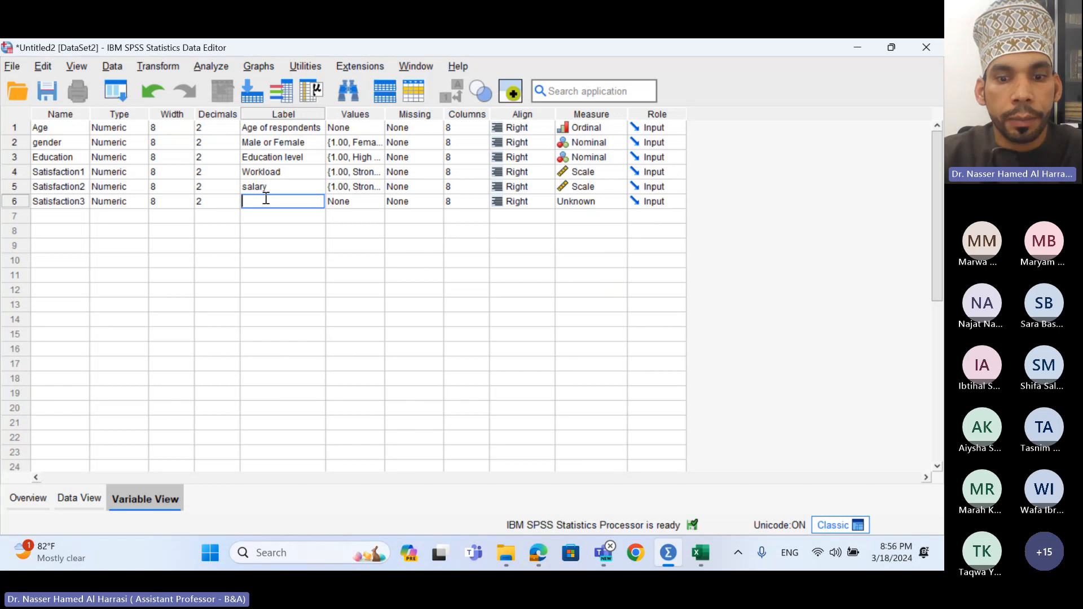
type("Work")
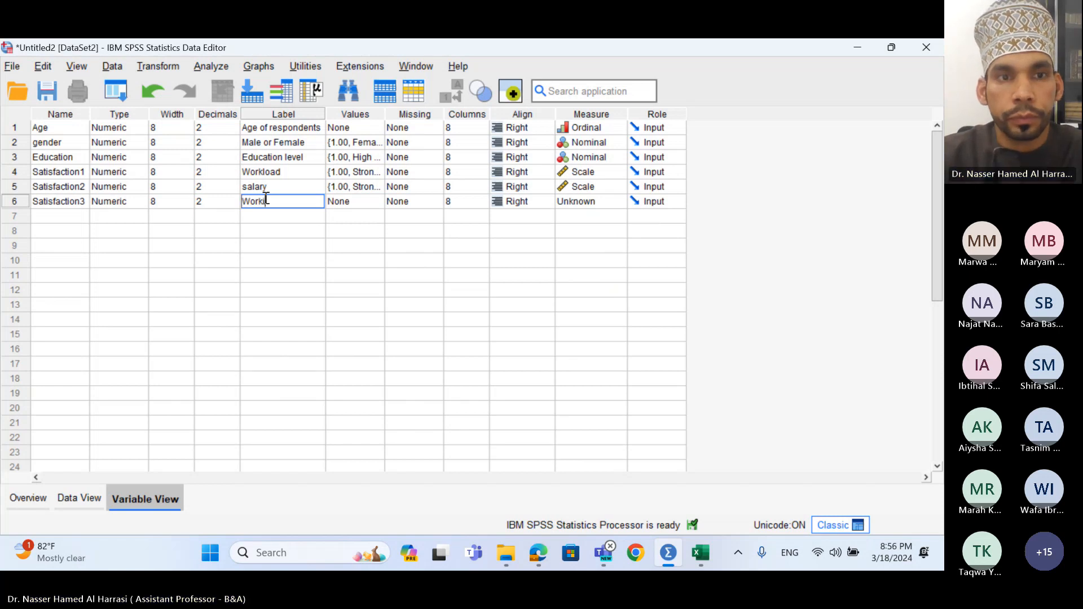
type("ing time")
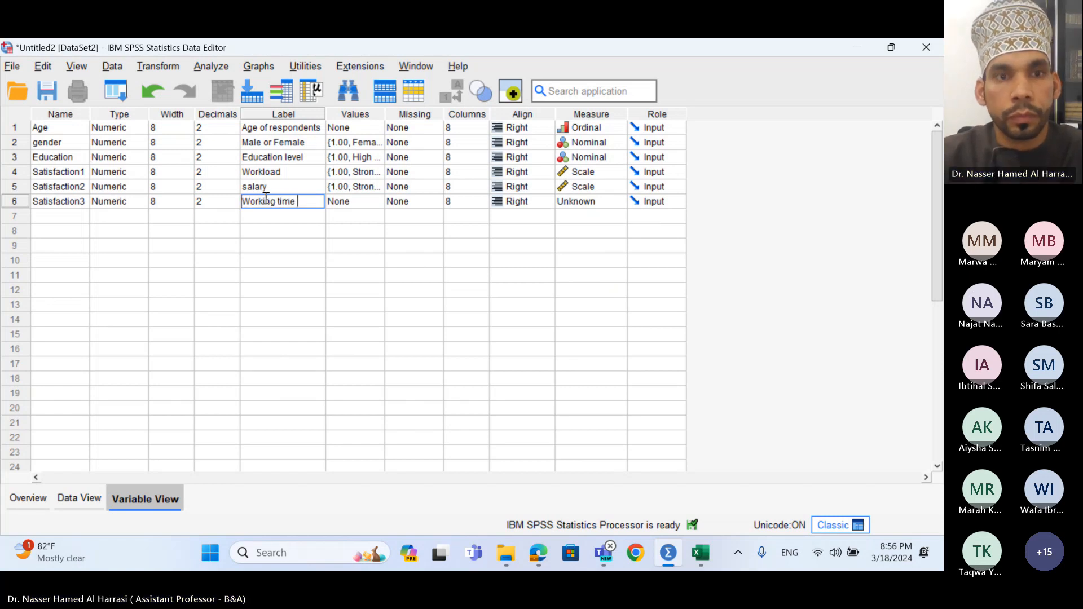
- Give Satisfaction3 Satisfaction2's agreement value labels and set its measure to Scale
left_click(353, 187)
left_click(354, 200)
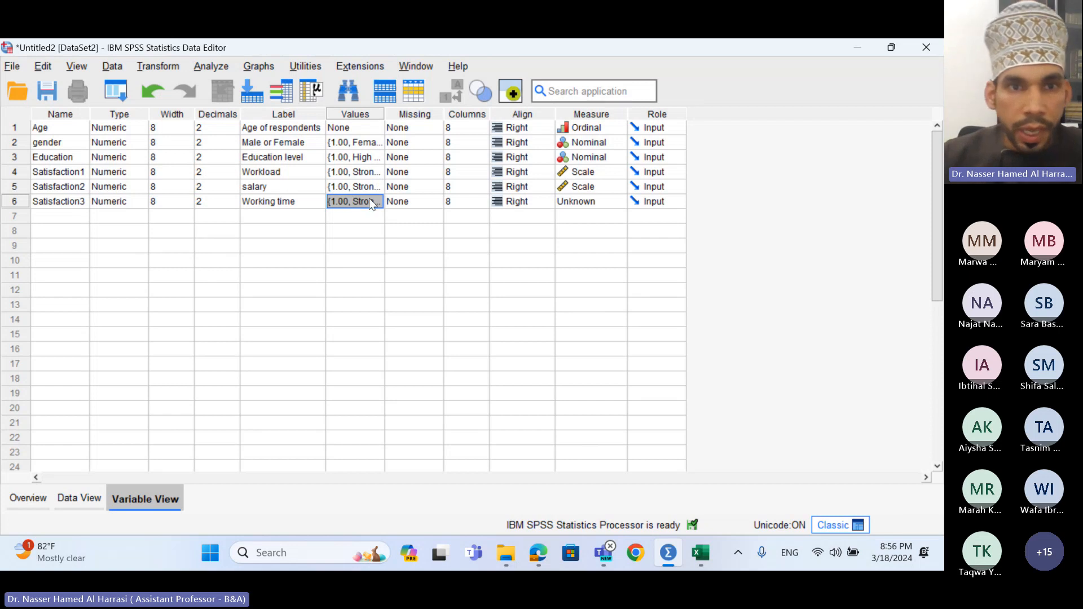
left_click(582, 204)
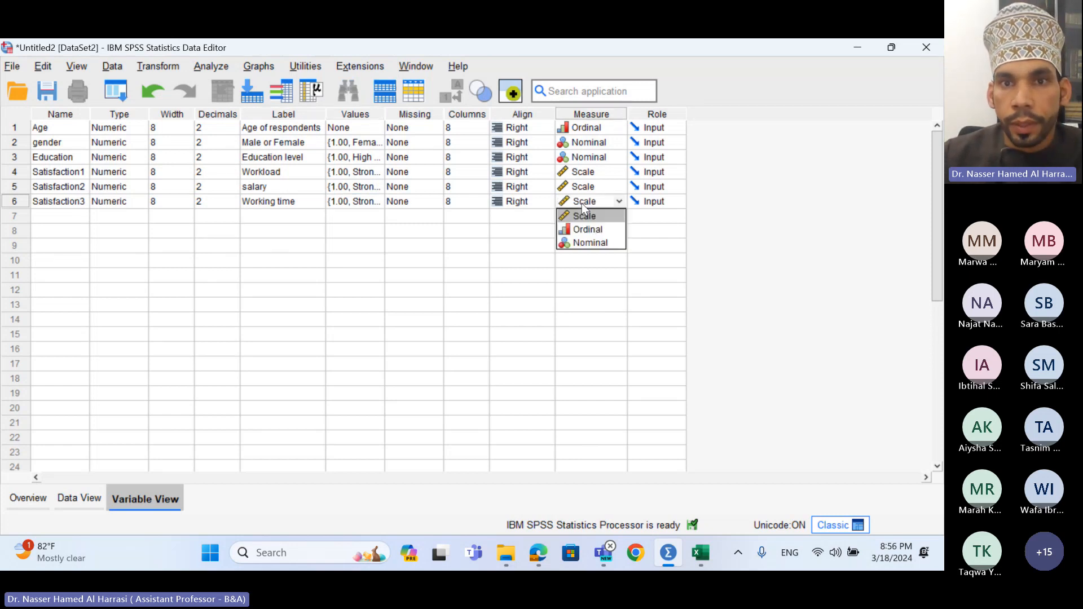
left_click(585, 215)
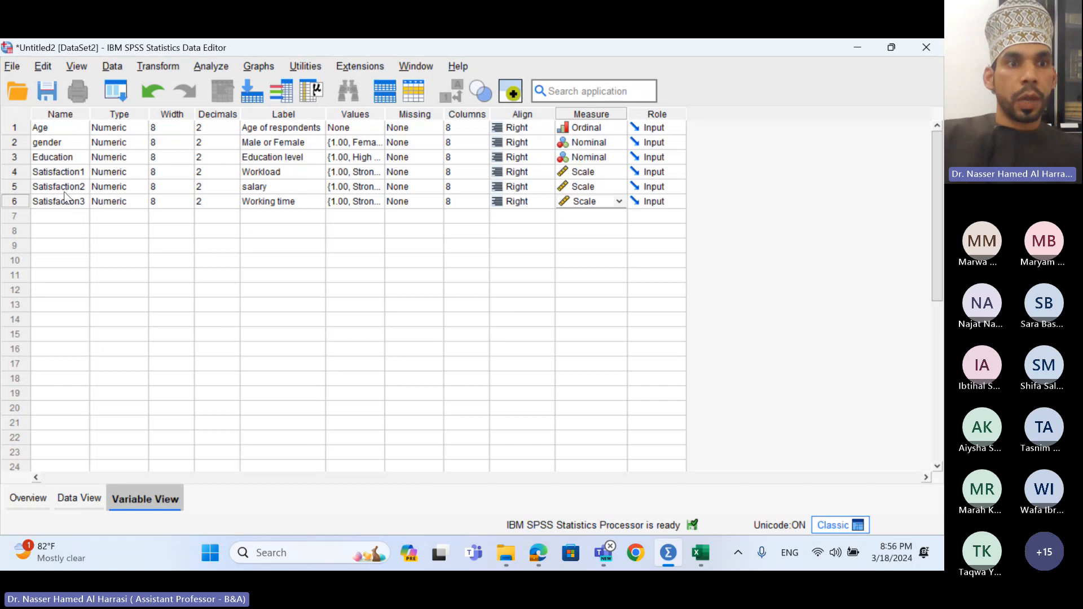
left_click(61, 219)
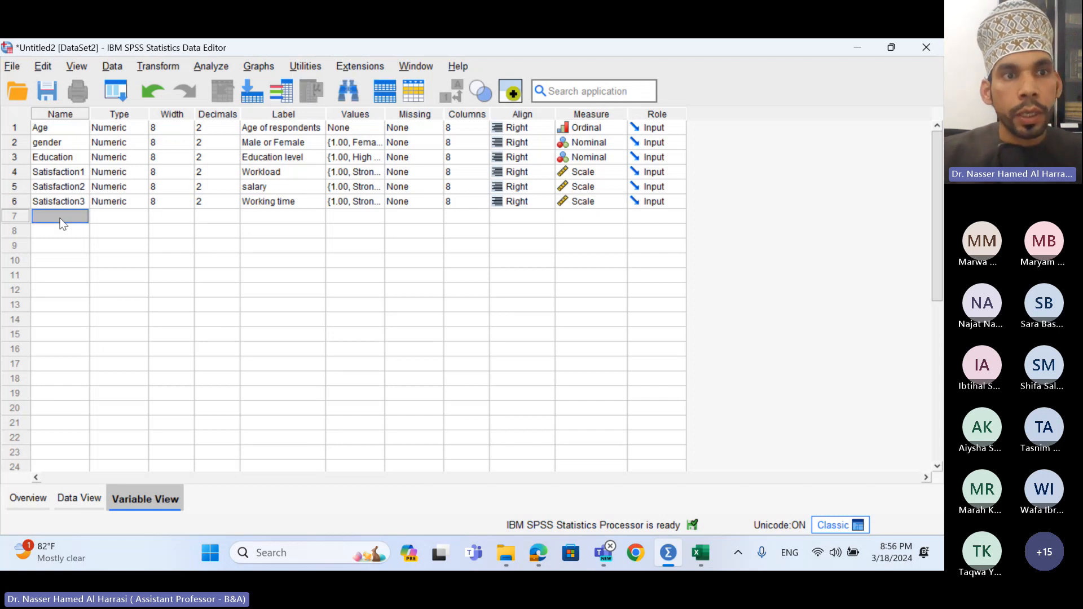
- Name the seventh variable Performance1 and set its measurement level to Scale
left_click(61, 218)
type("Performance")
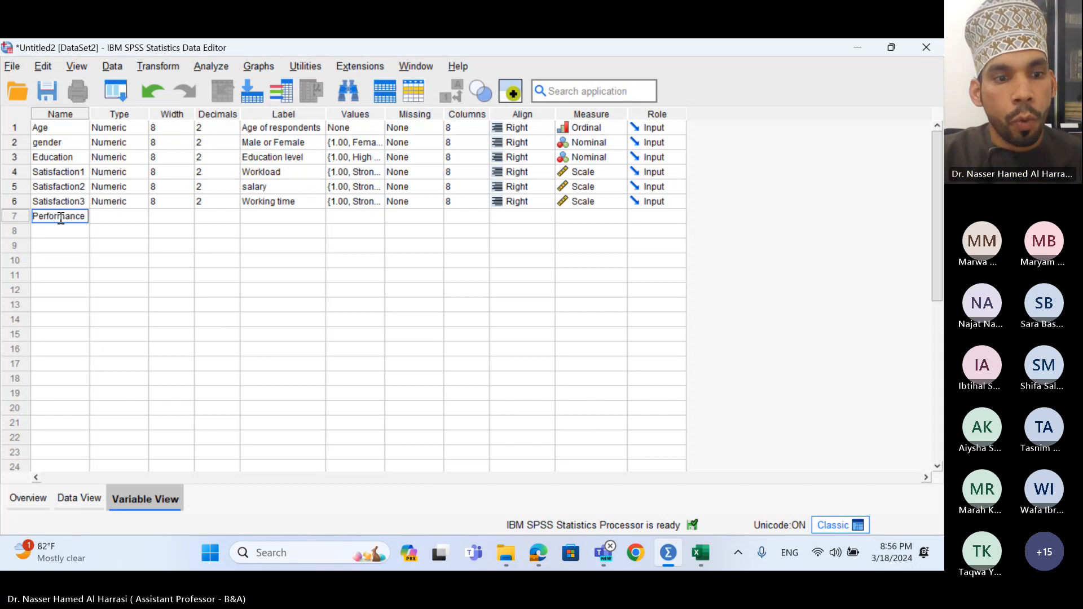
type("1")
key("Return")
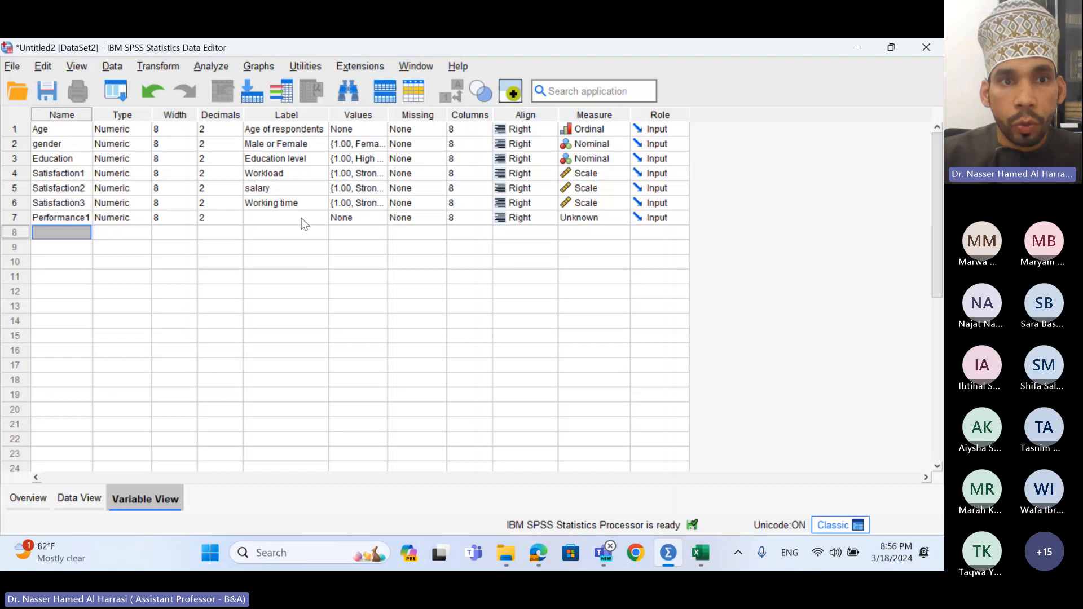
left_click(351, 219)
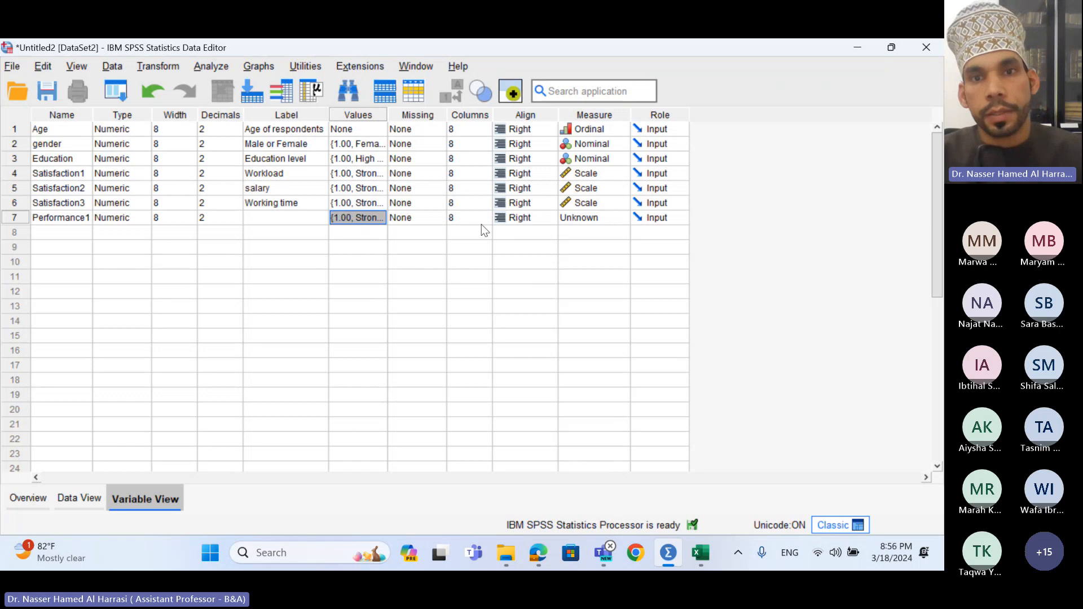
left_click(576, 223)
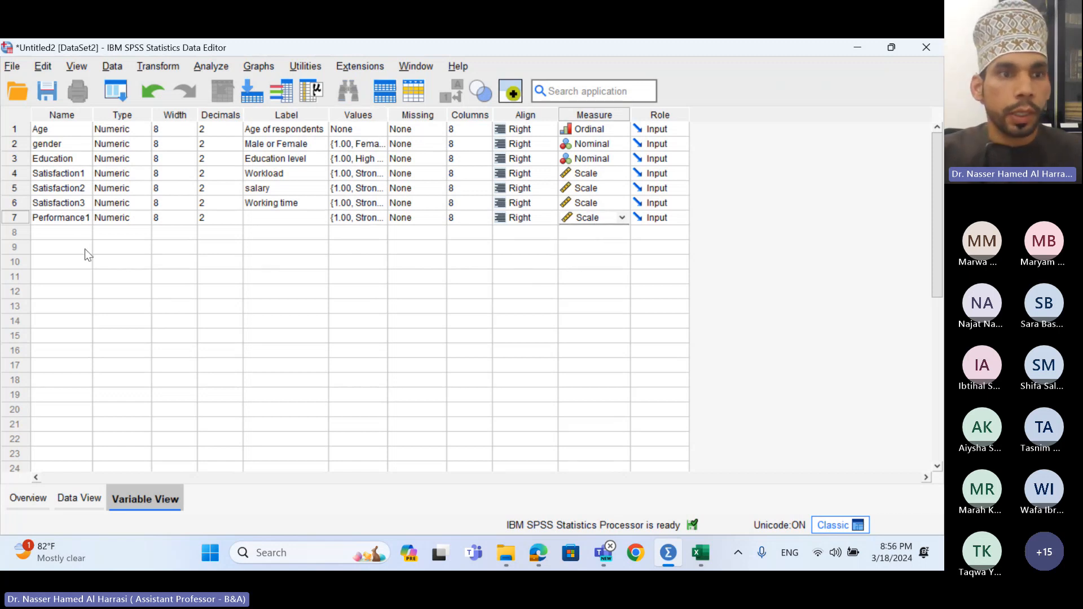
left_click(88, 233)
- Name the eighth variable Performance2, retyping it after the illegal-character warning
left_click(84, 231)
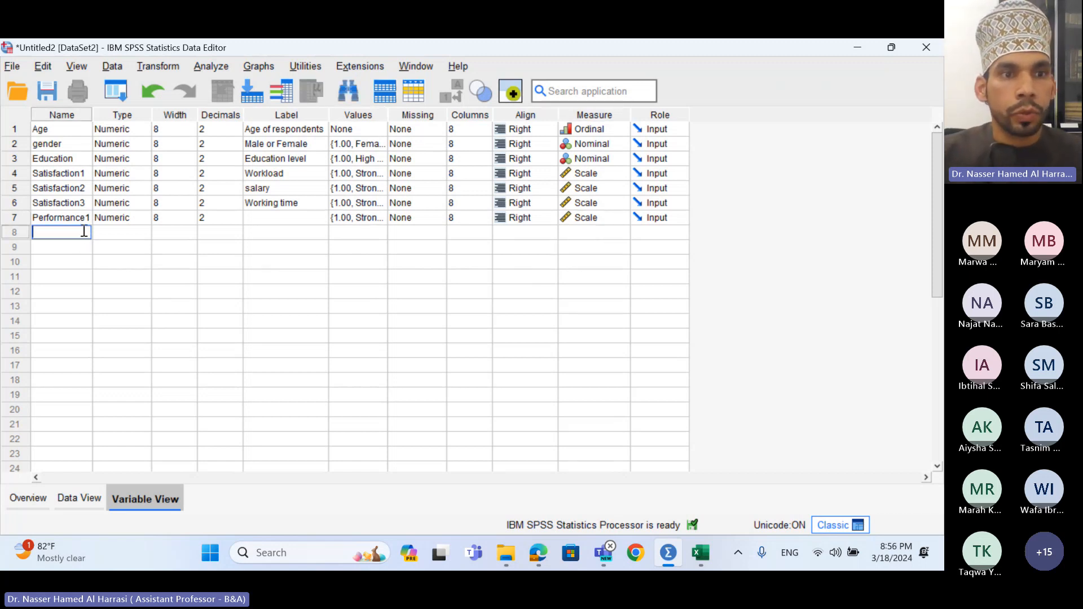
type("Perf")
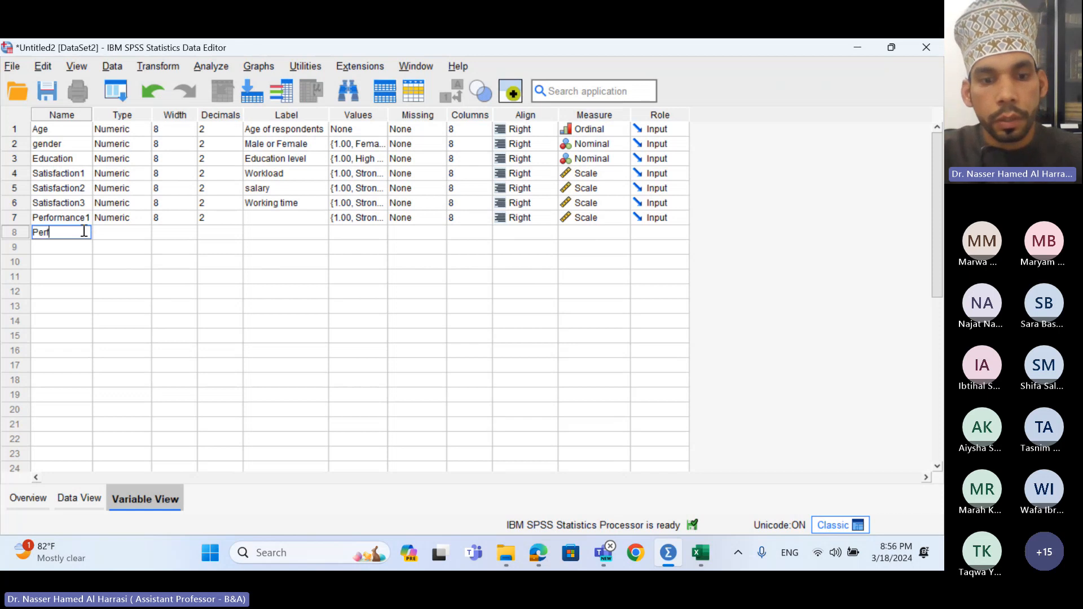
type("ormance2")
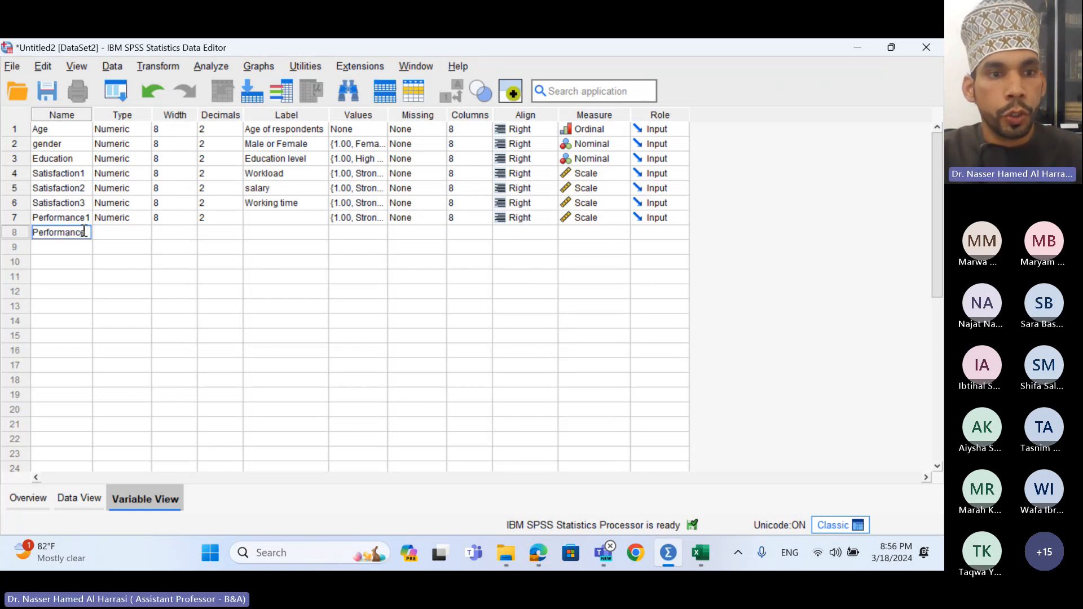
key("Return")
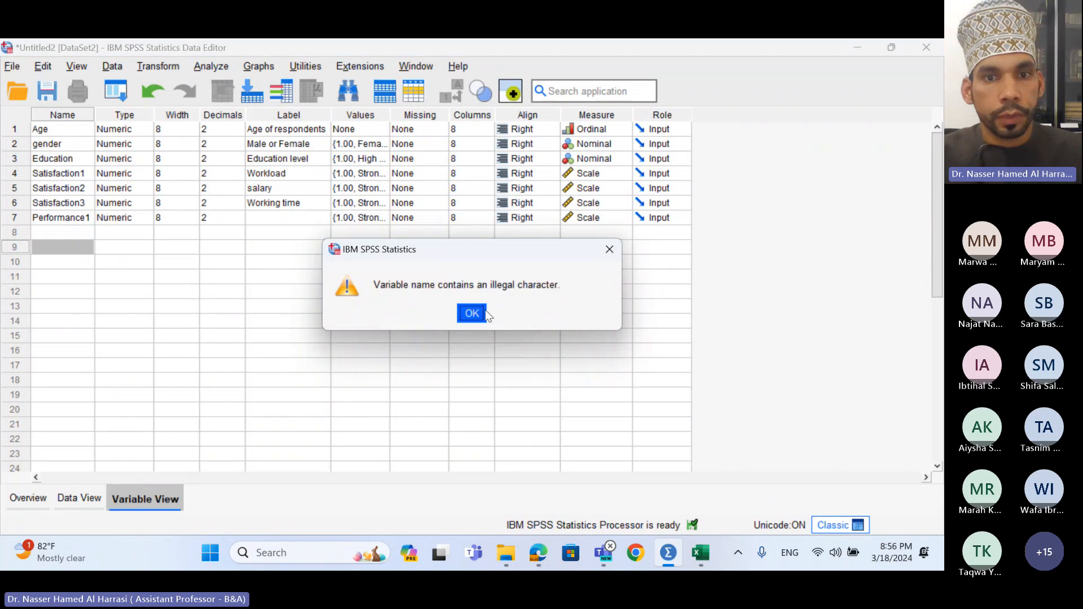
left_click(472, 314)
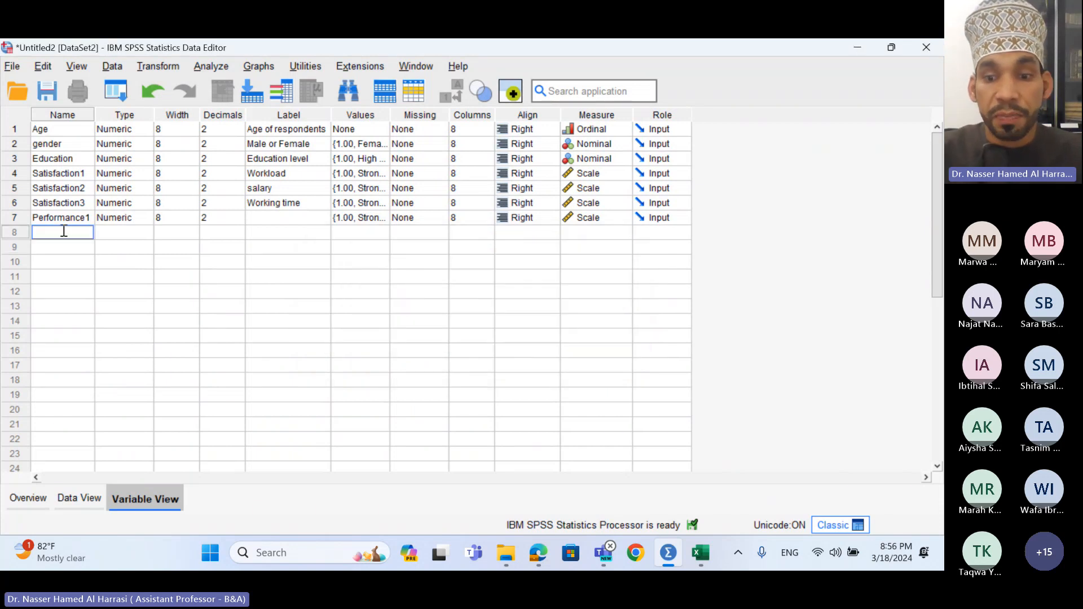
type("Performance2")
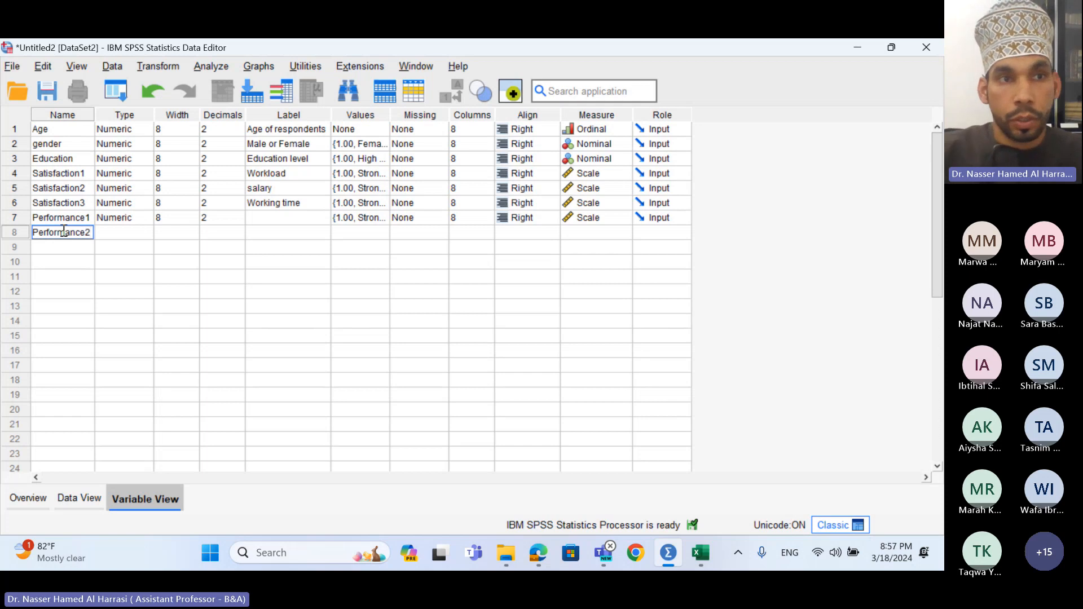
key("Return")
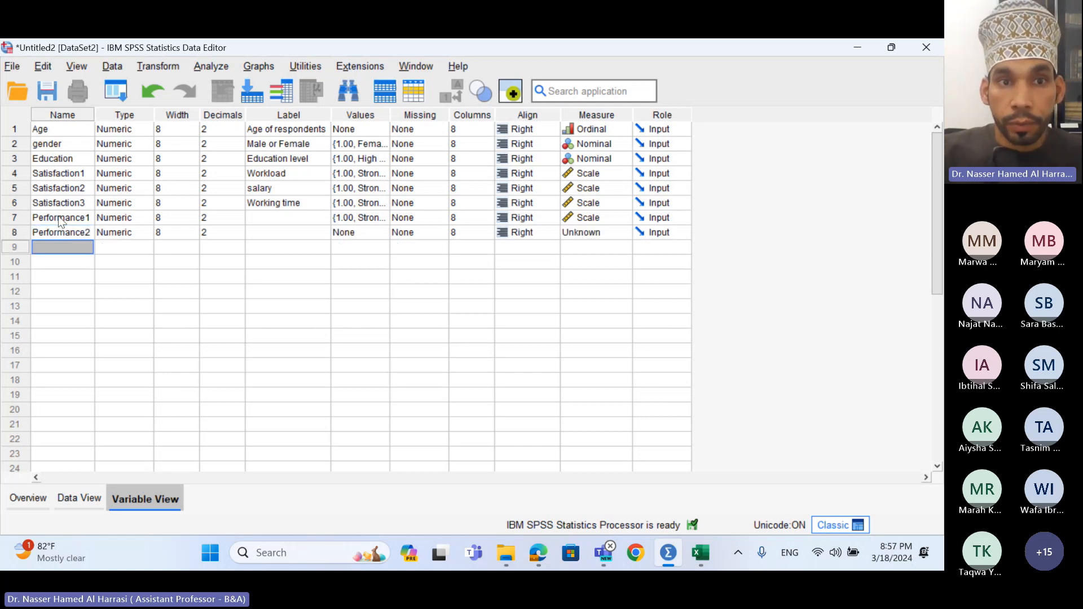
- Give Performance2 Performance1's agreement value labels and set its measure to Scale
left_click(370, 217)
left_click(383, 218)
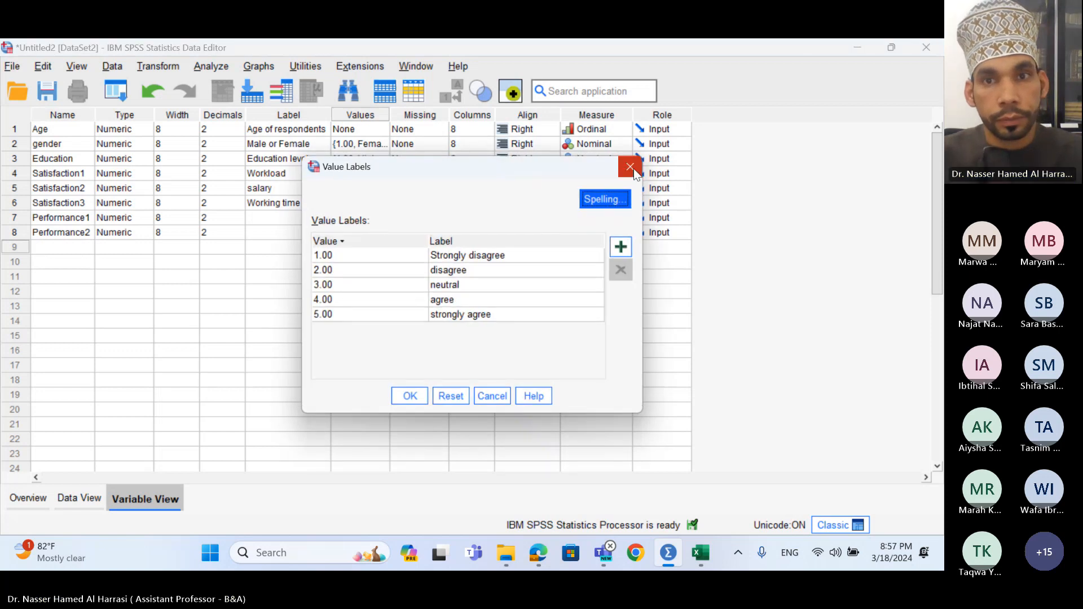
left_click(630, 167)
left_click(354, 231)
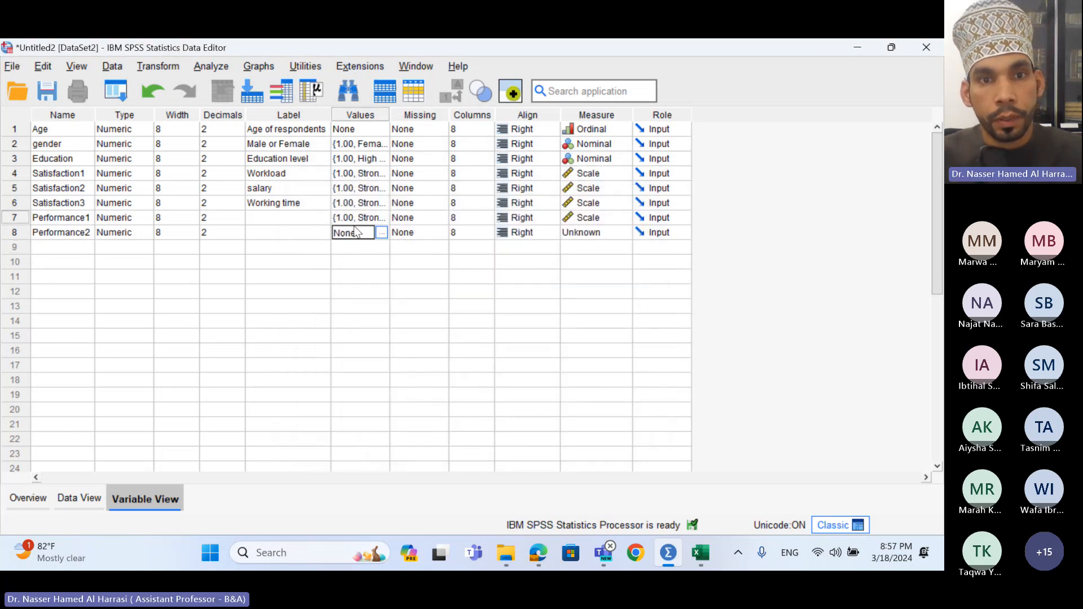
key("ctrl+v")
left_click(595, 237)
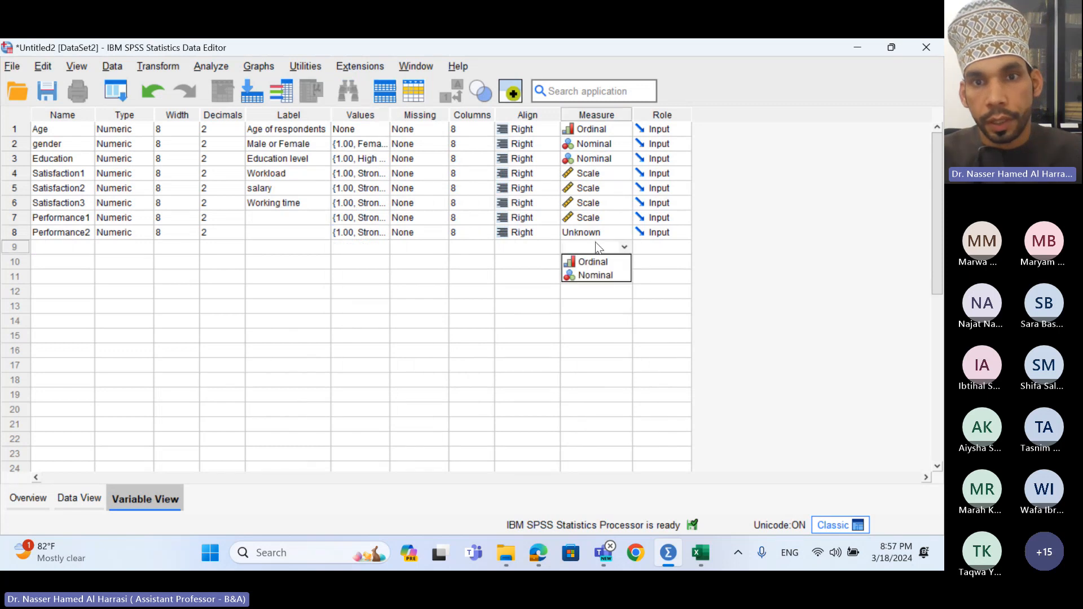
left_click(584, 251)
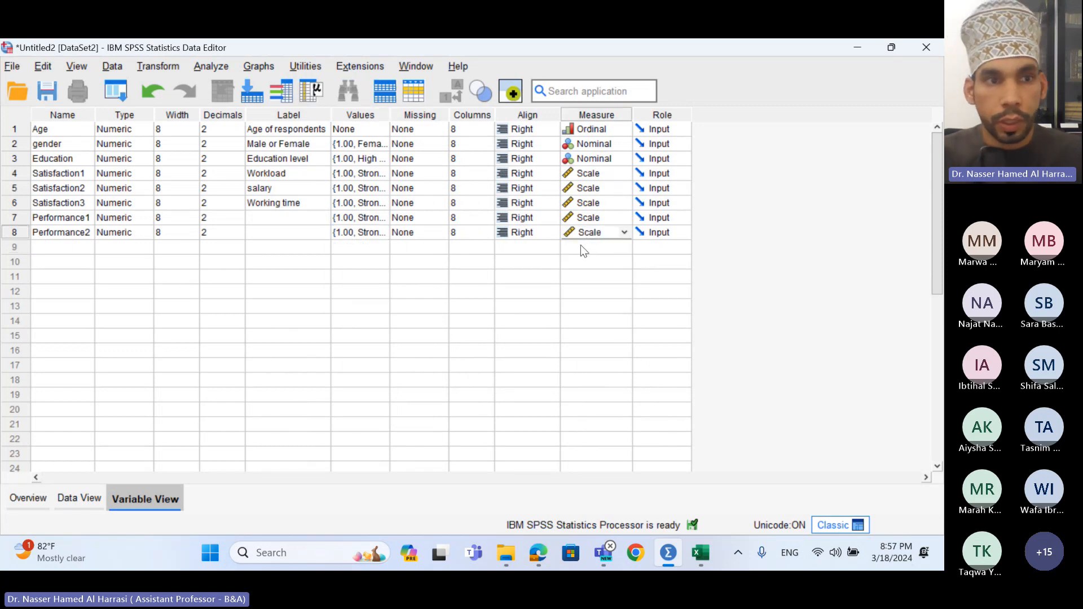
left_click(84, 245)
- Name the ninth variable Performance3
left_click(82, 245)
type("Per")
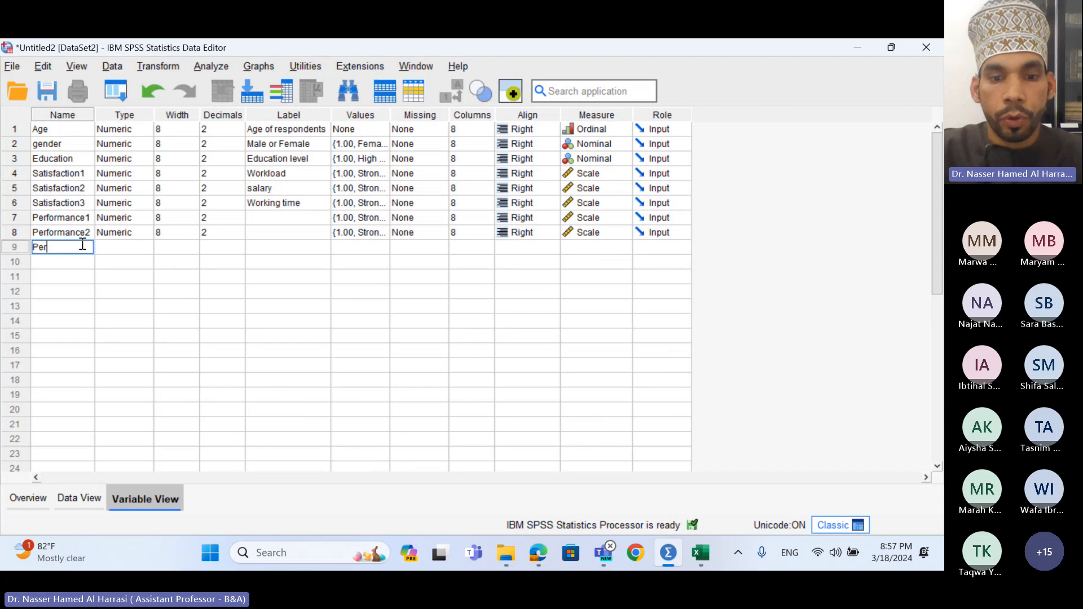
type("formance3")
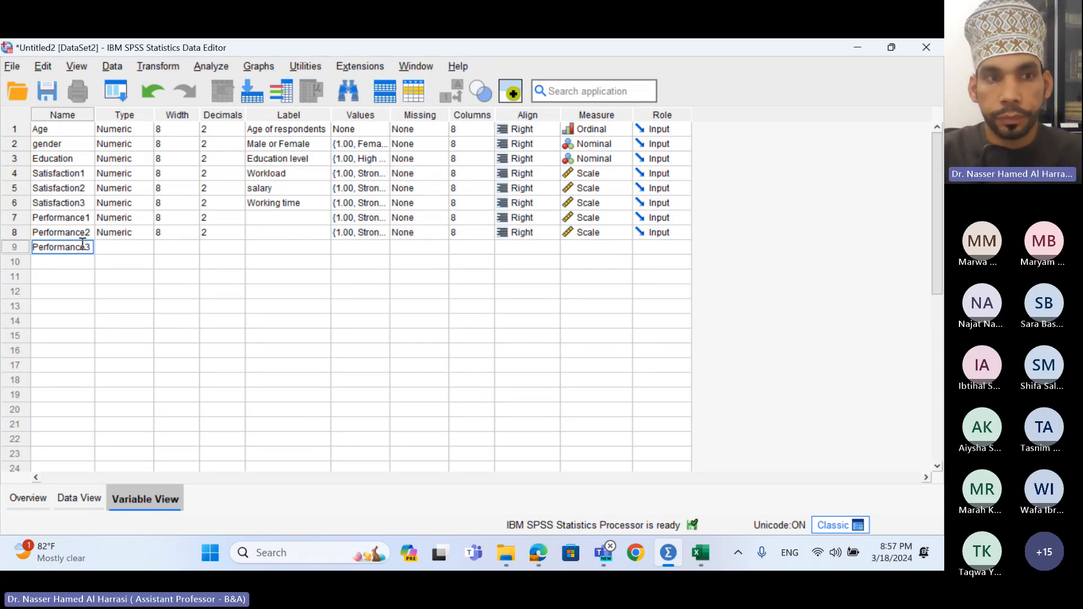
key("Return")
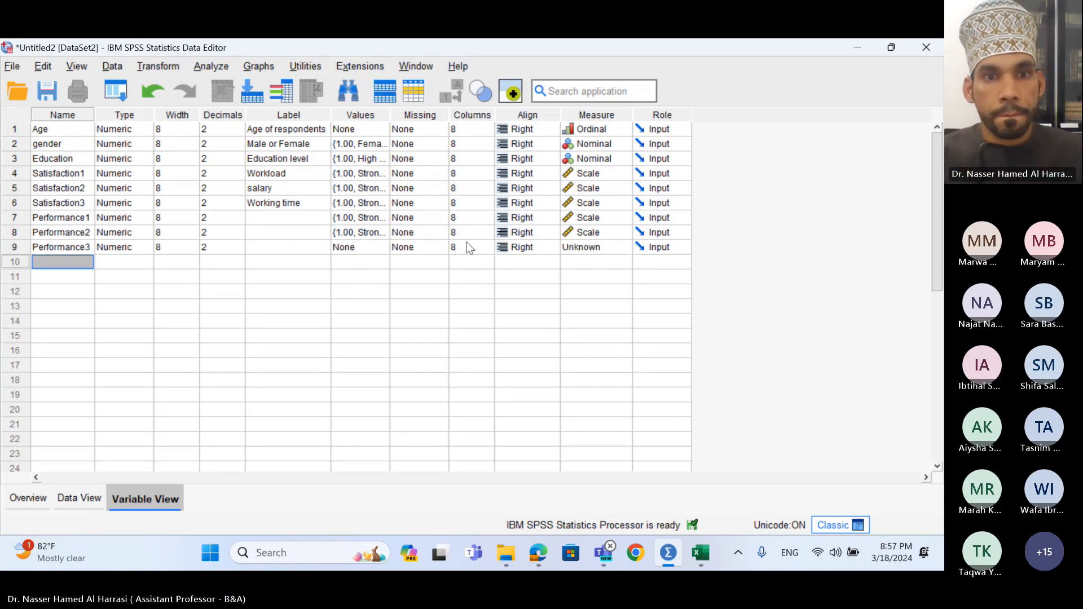
- Copy Performance2's value labels into Performance3 and set its measure to Scale
left_click(377, 251)
left_click(351, 236)
key("ctrl+c")
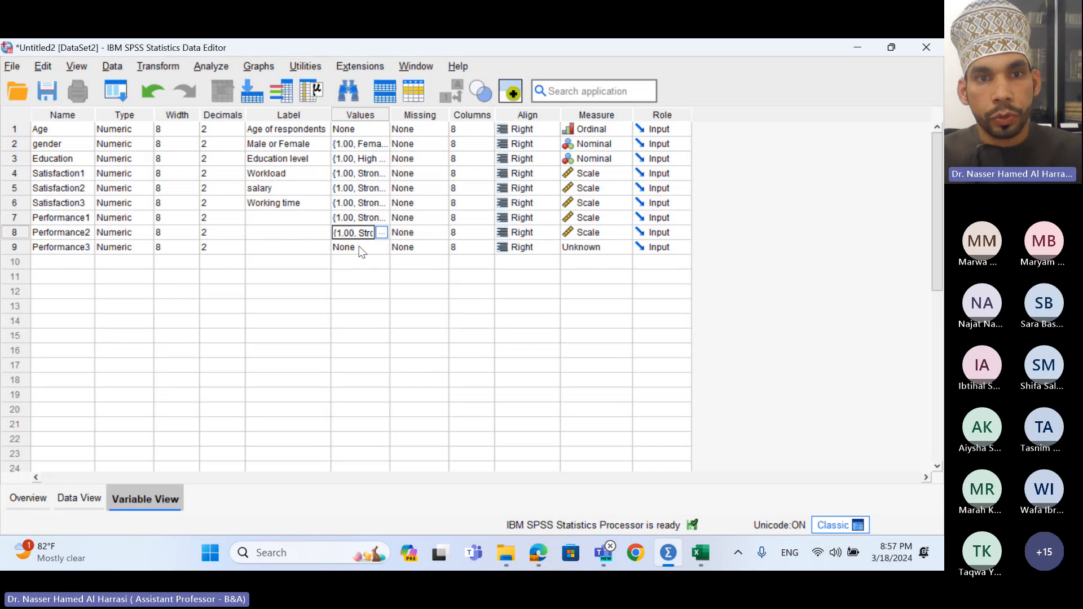
left_click(359, 252)
key("ctrl+v")
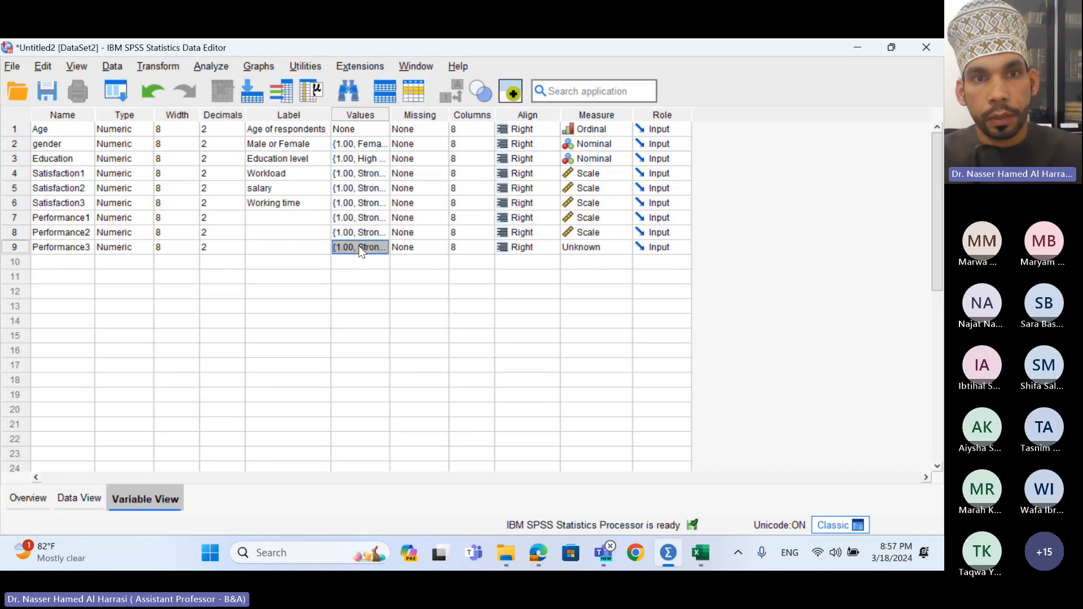
left_click(590, 250)
left_click(590, 267)
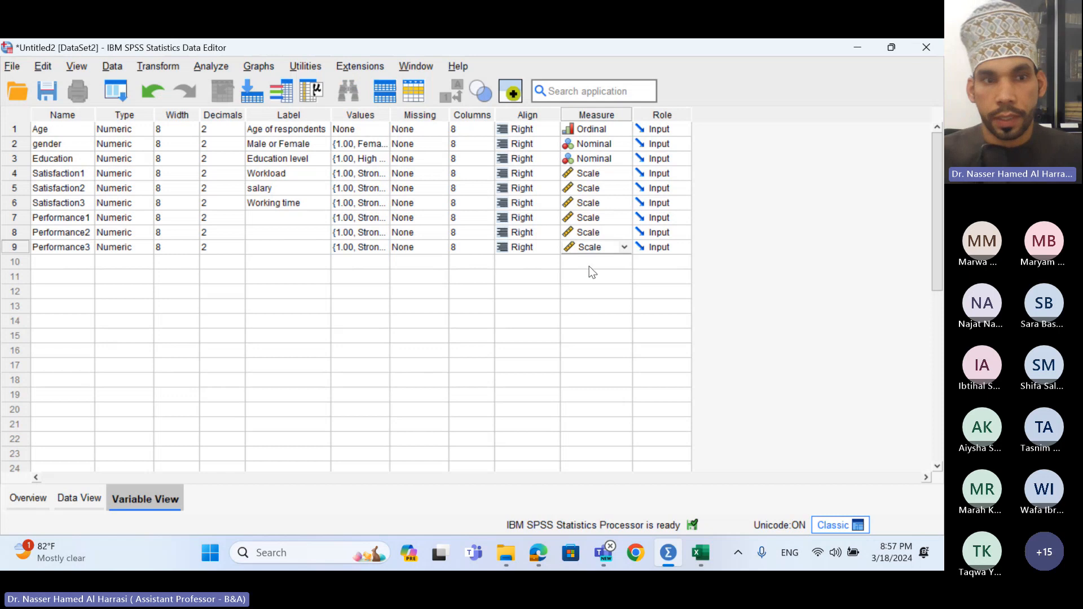
left_click(468, 321)
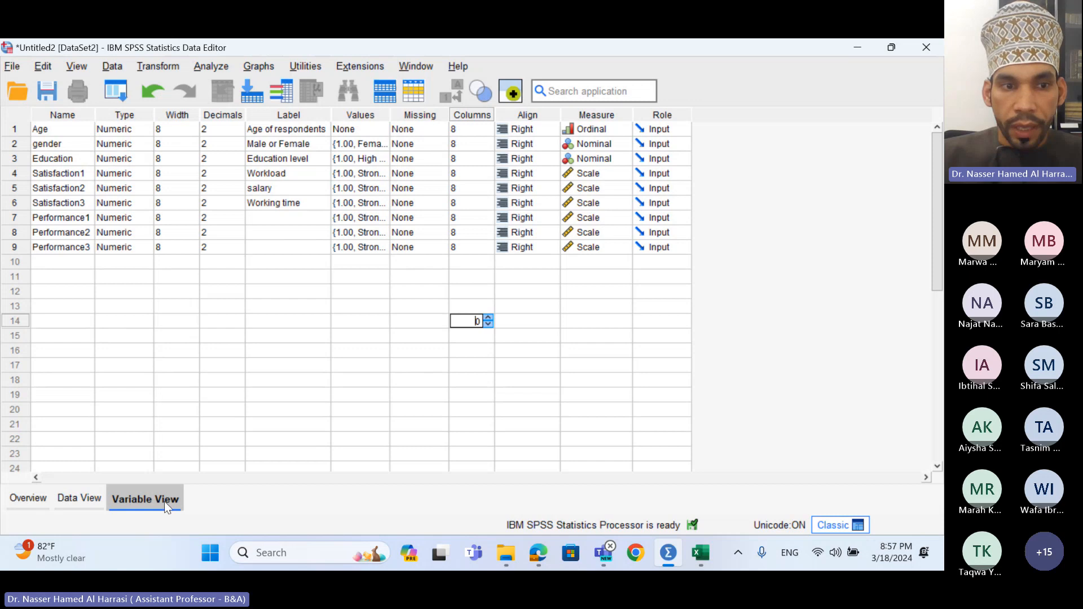
- Switch to Data View to check the nine empty variable columns
left_click(81, 501)
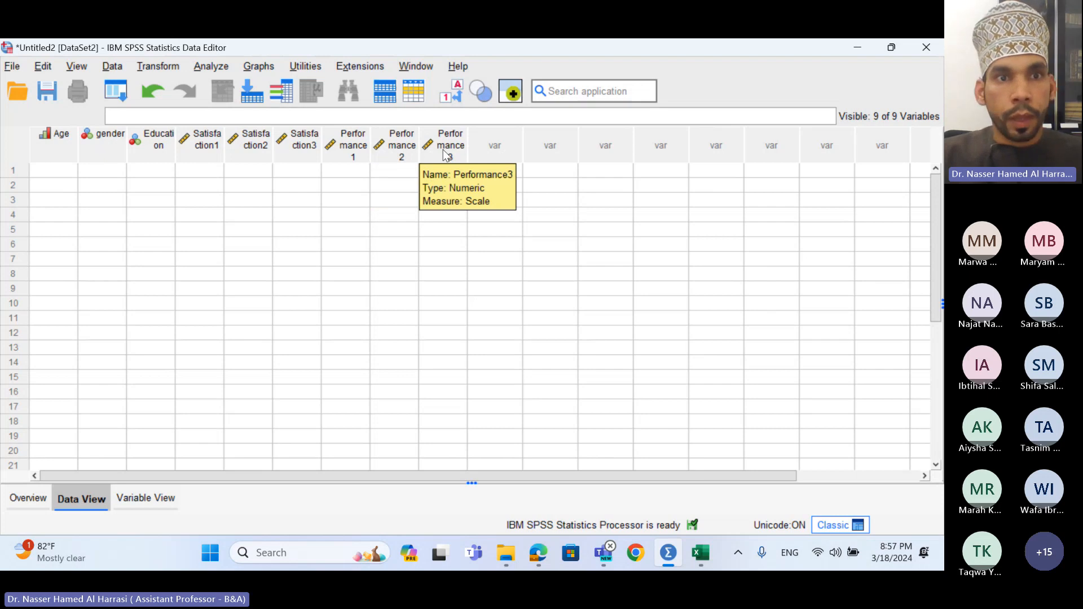
- In Excel, copy the 30 data rows B2:J31, Age through Employee_Performance_3, then return to SPSS
left_click(705, 555)
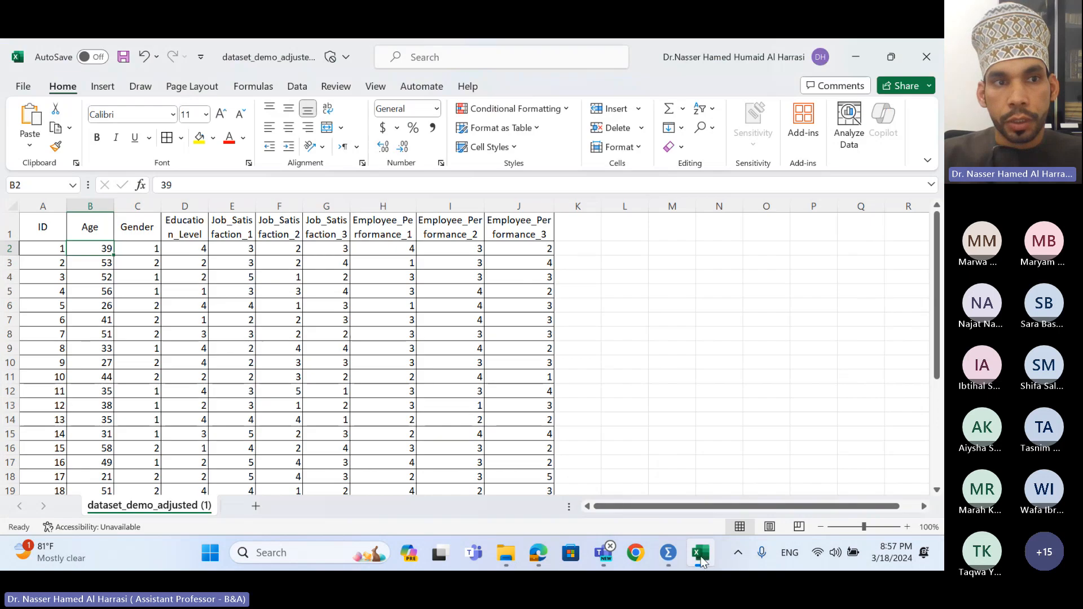
left_click_drag(101, 248, 513, 459)
key("ctrl+c")
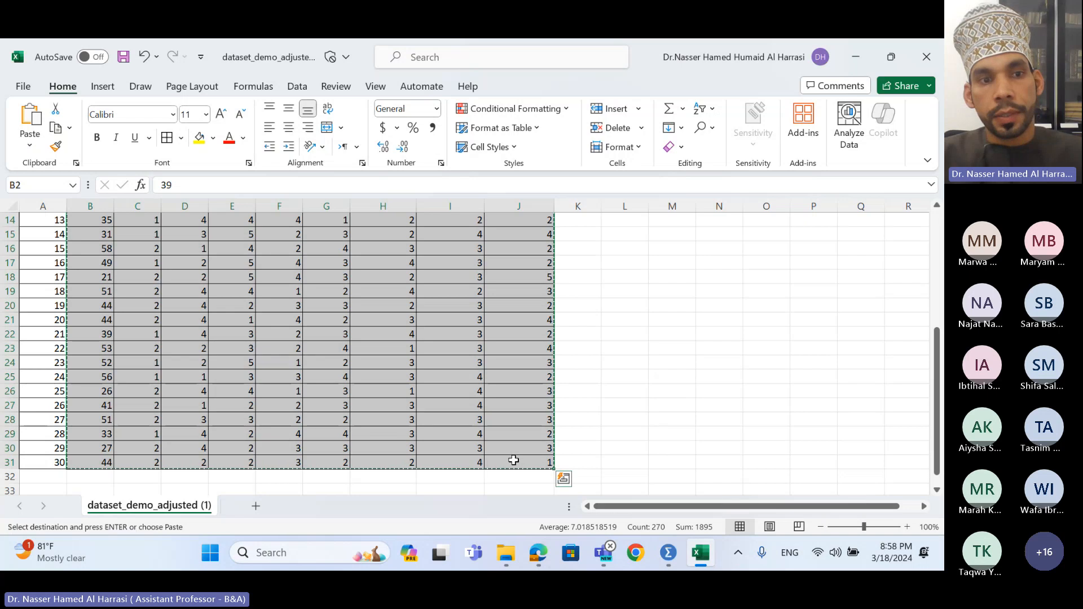
scroll(99, 313, "up", 5)
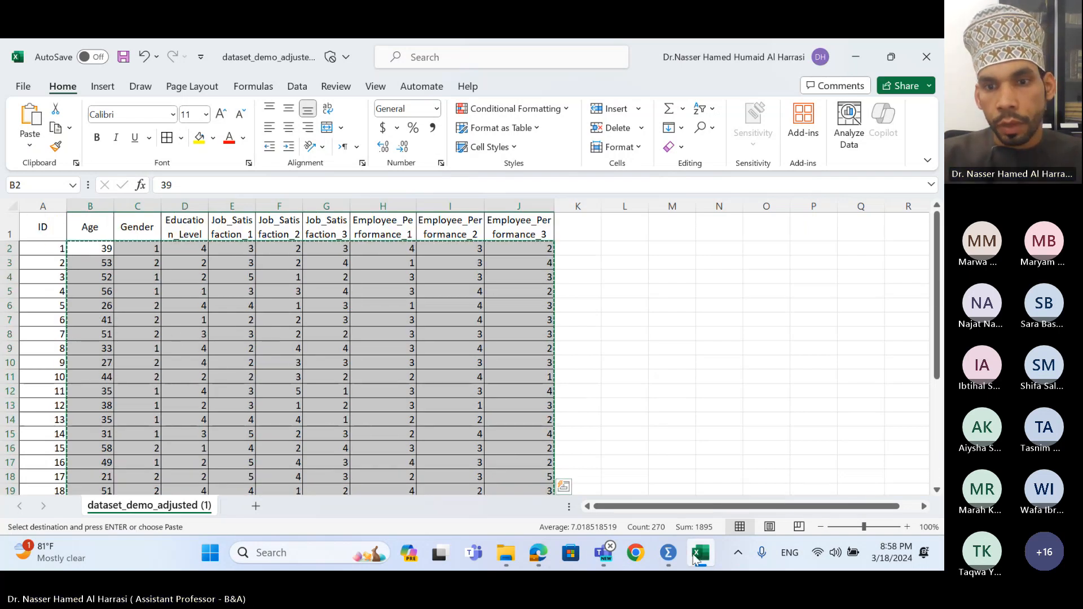
left_click(668, 553)
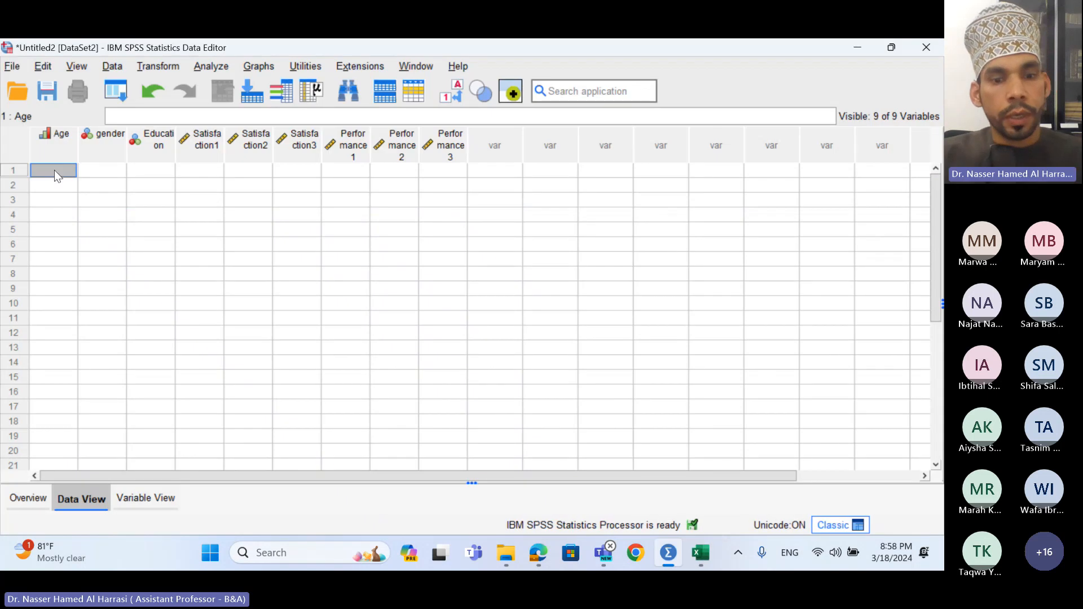
- Paste the 30 Excel rows into the SPSS grid, filling Age through Performance3
key("ctrl+v")
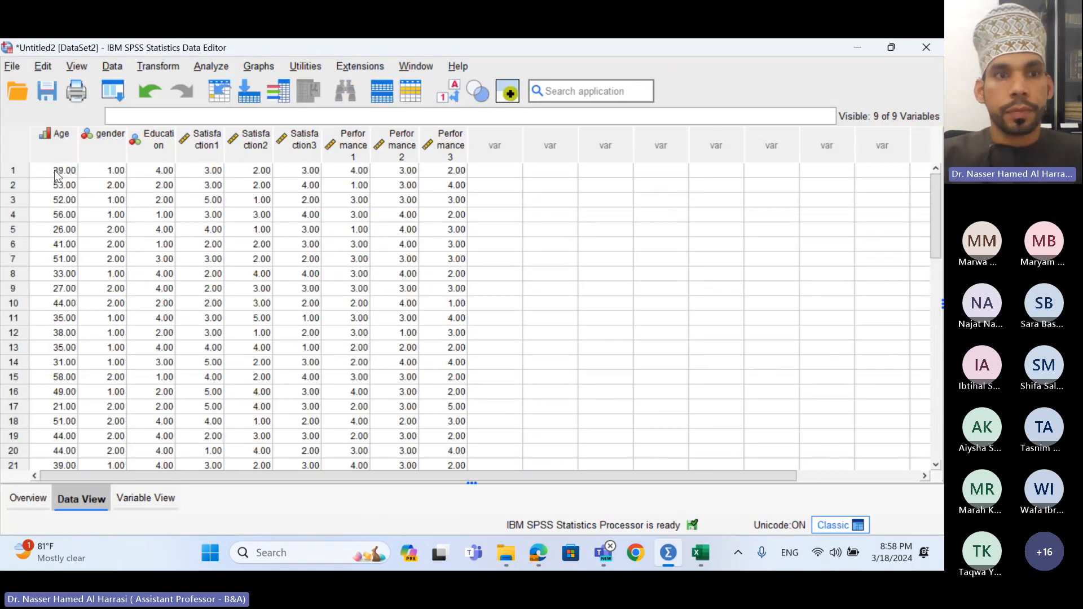
scroll(412, 243, "down", 4)
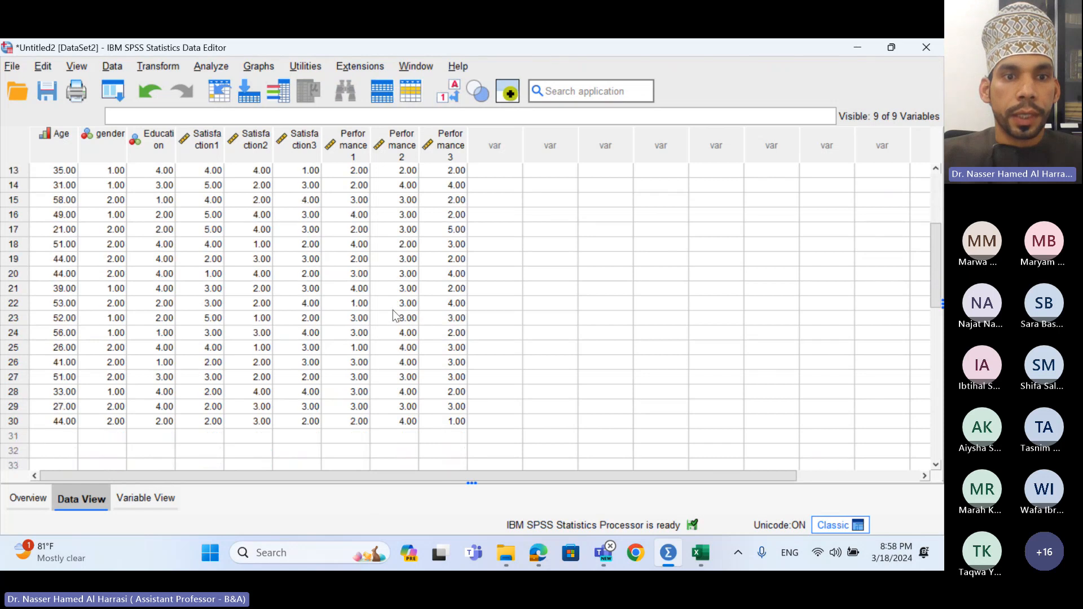
scroll(410, 366, "up", 4)
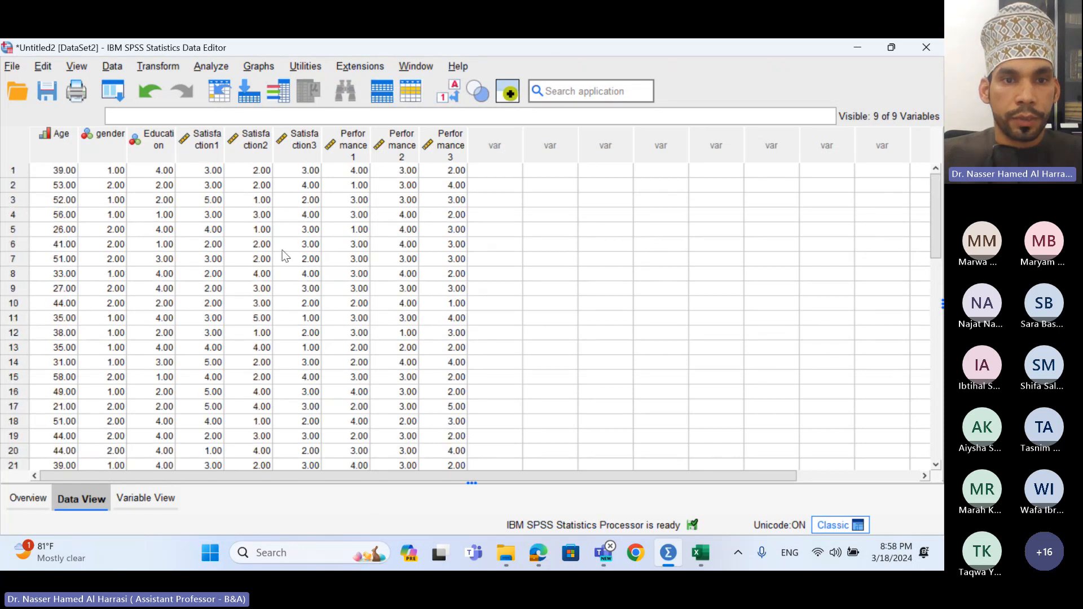
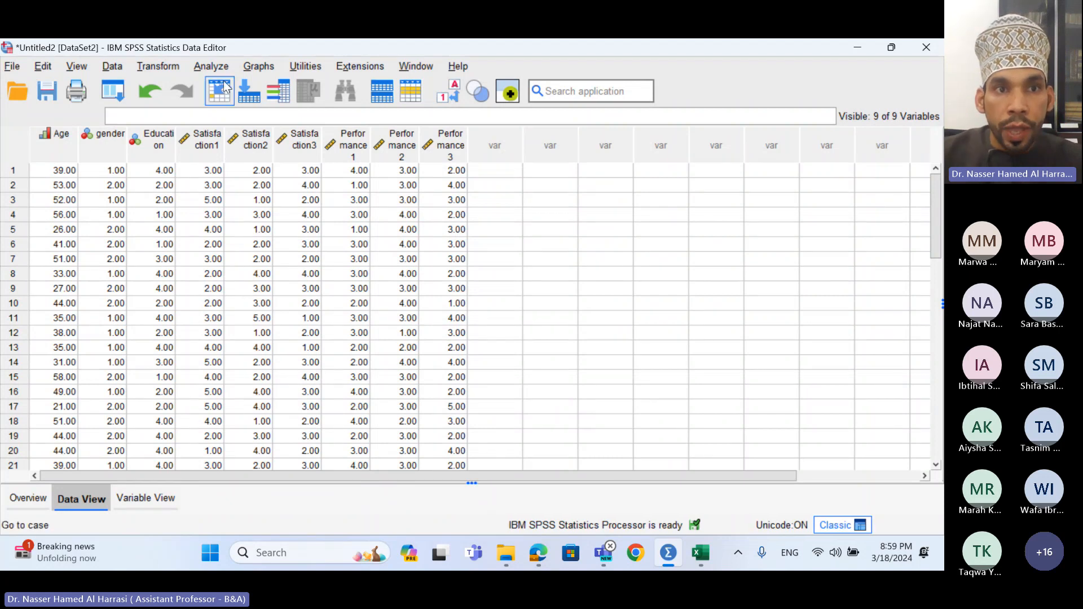
- Open Analyze > Scale > Reliability Analysis for the satisfaction and performance data
left_click(215, 61)
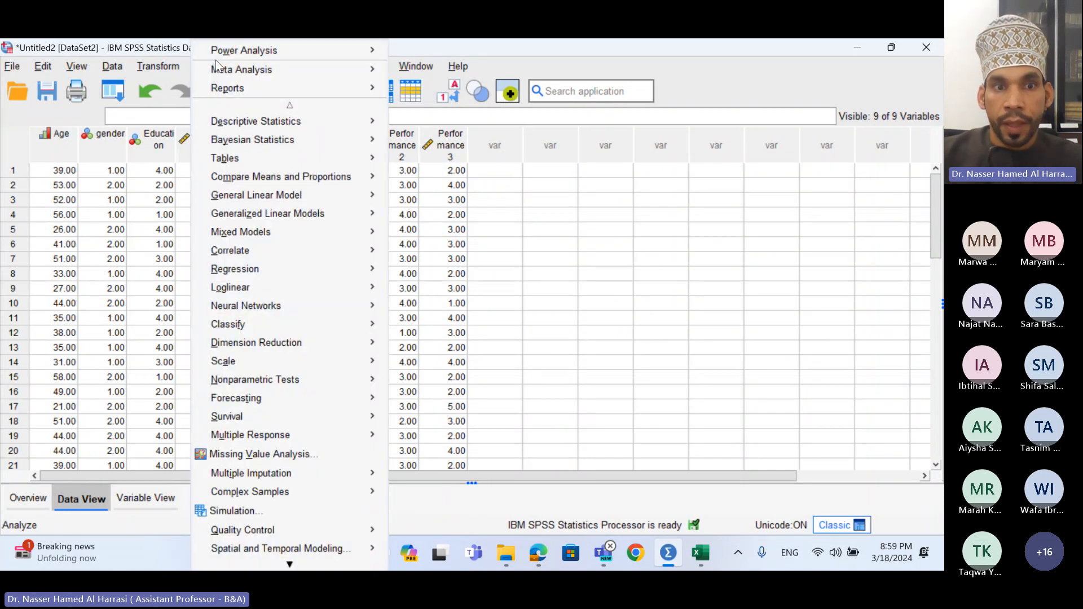
mouse_move(332, 357)
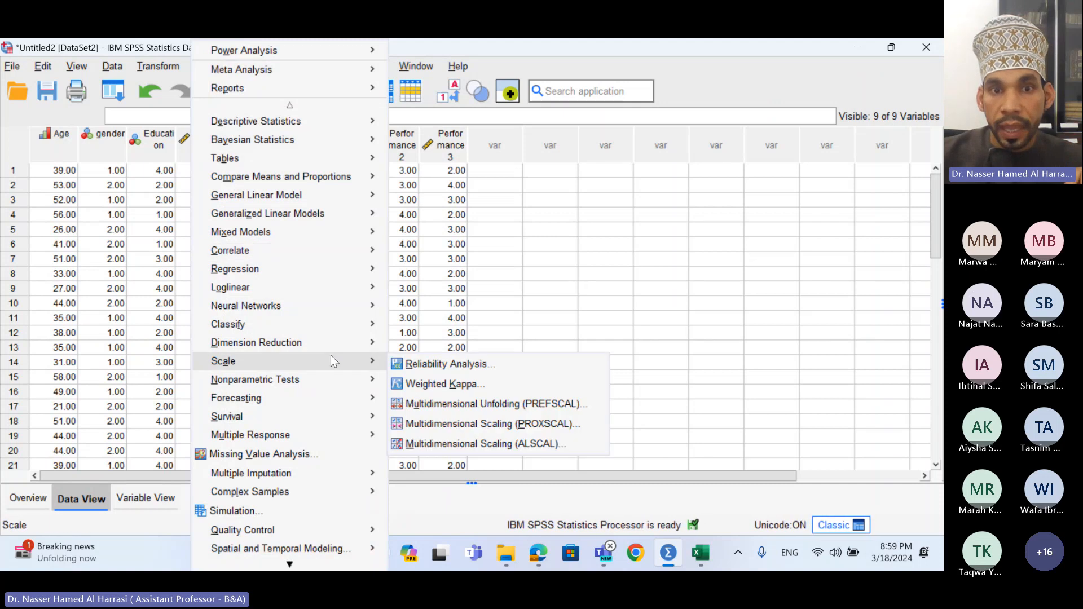
left_click(423, 364)
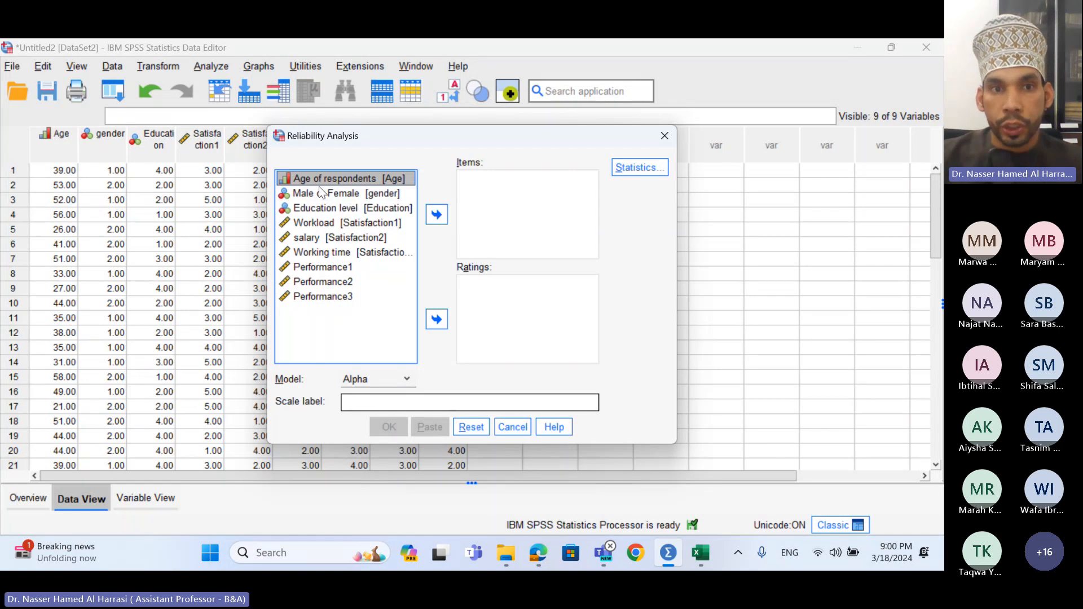
- Run an Alpha reliability analysis on the six items Workload through Performance3
left_click(327, 224)
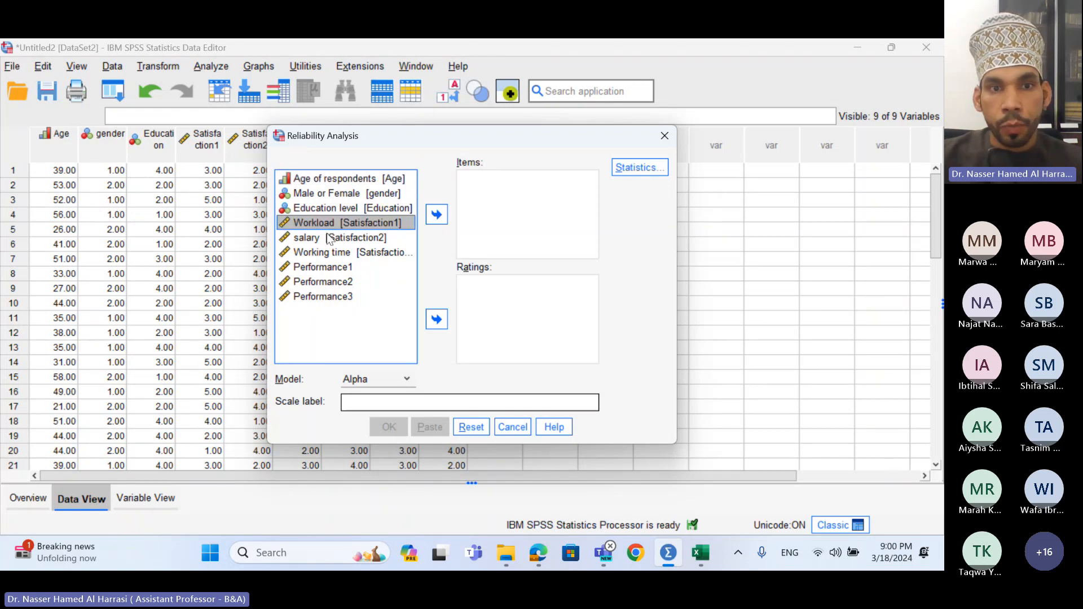
left_click(335, 299, "ctrl")
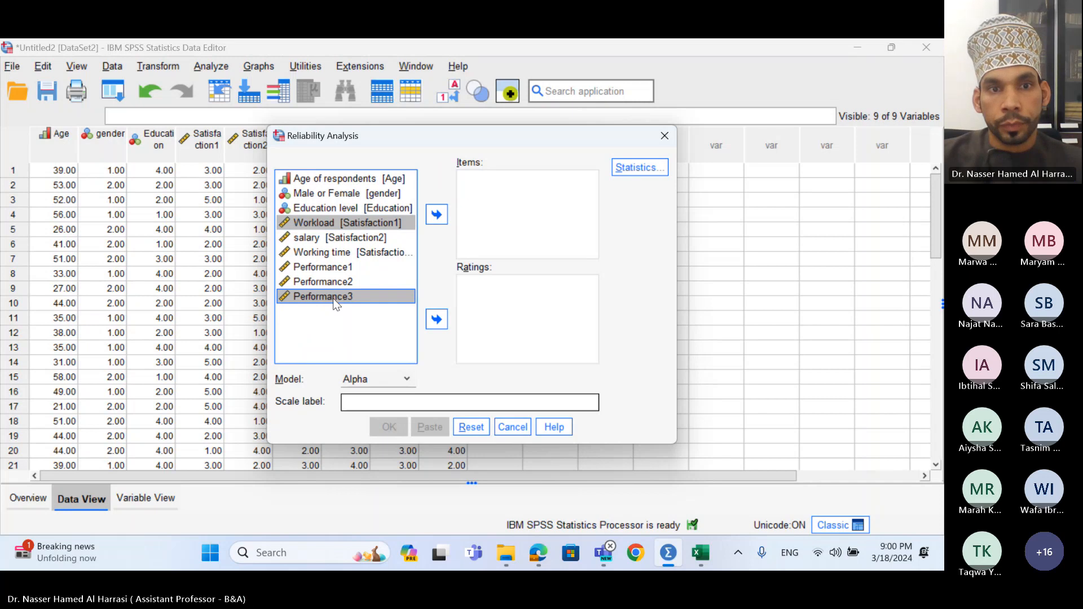
left_click(333, 298, "shift")
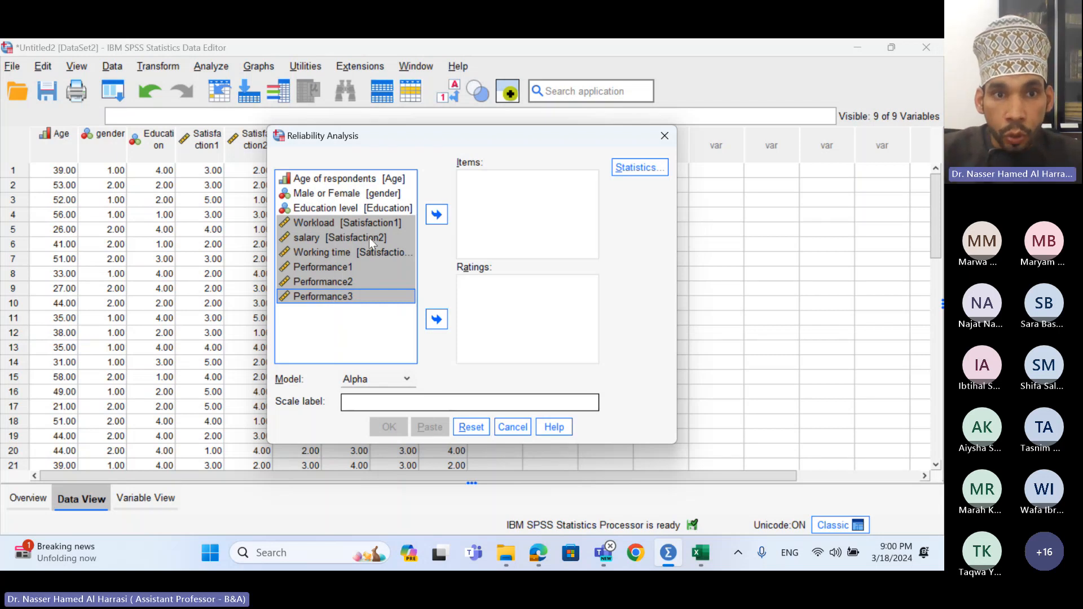
left_click(437, 215)
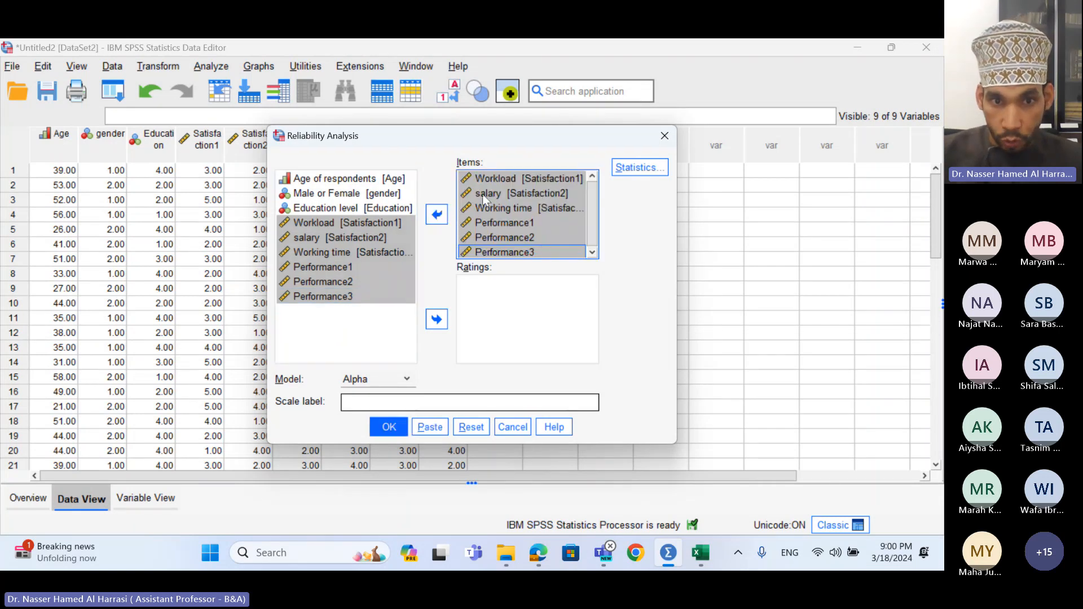
left_click(386, 381)
left_click(363, 396)
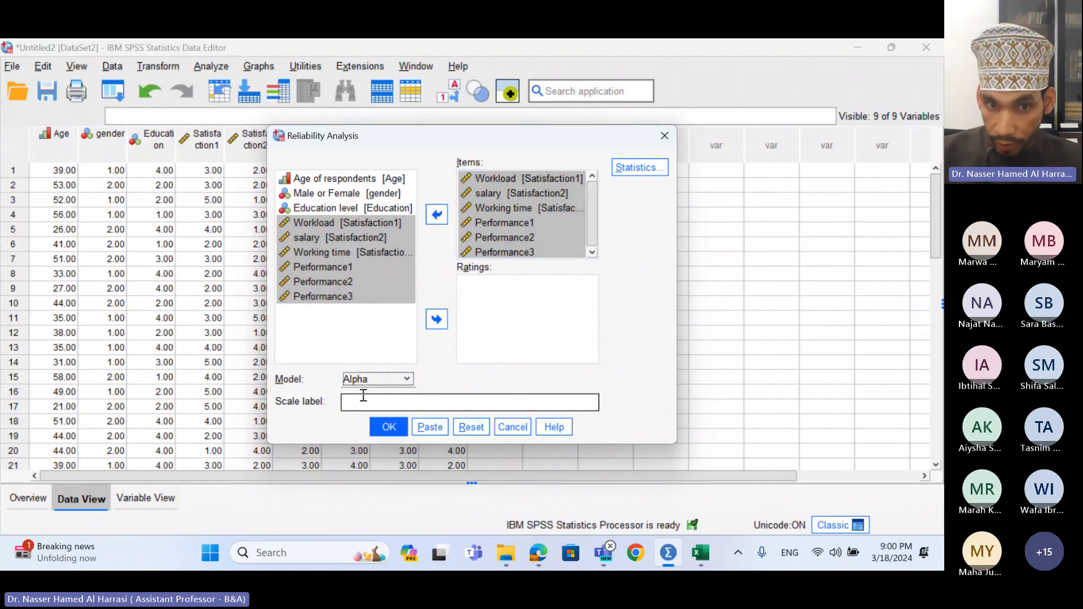
left_click(390, 428)
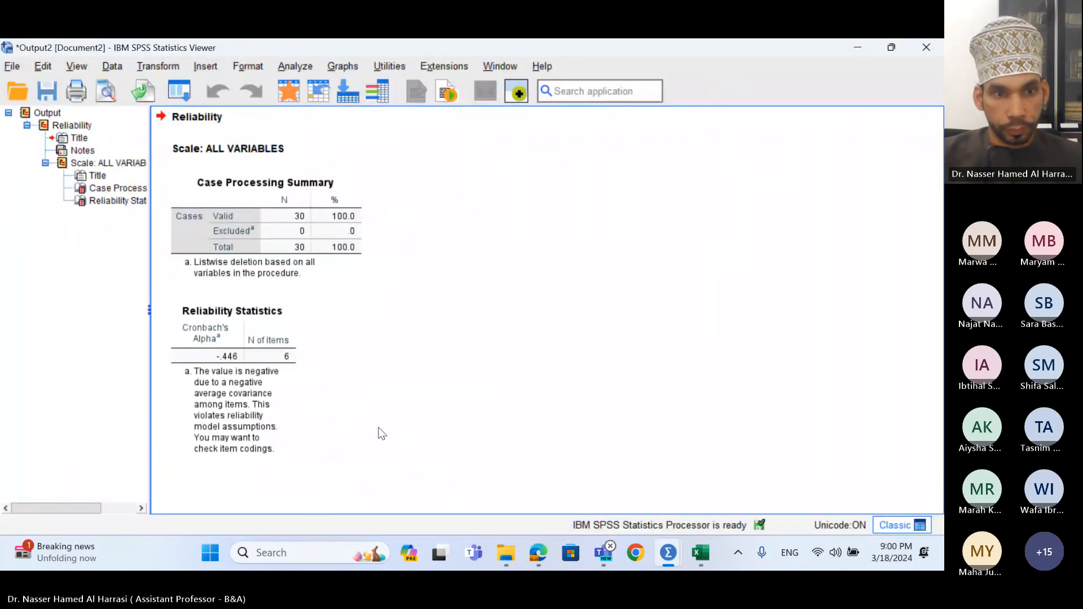
left_click(278, 412)
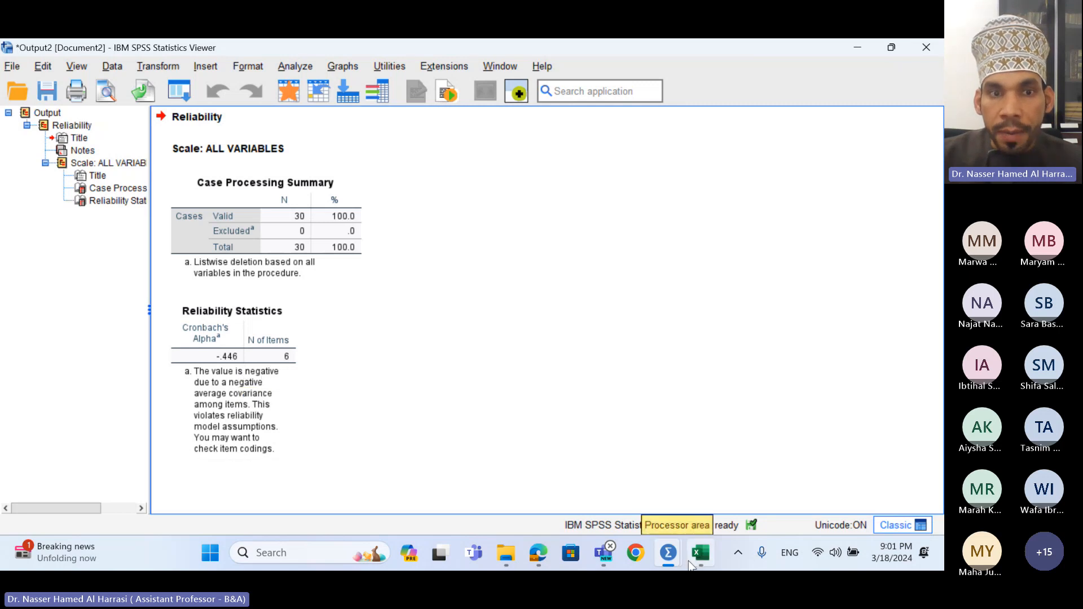
mouse_move(671, 545)
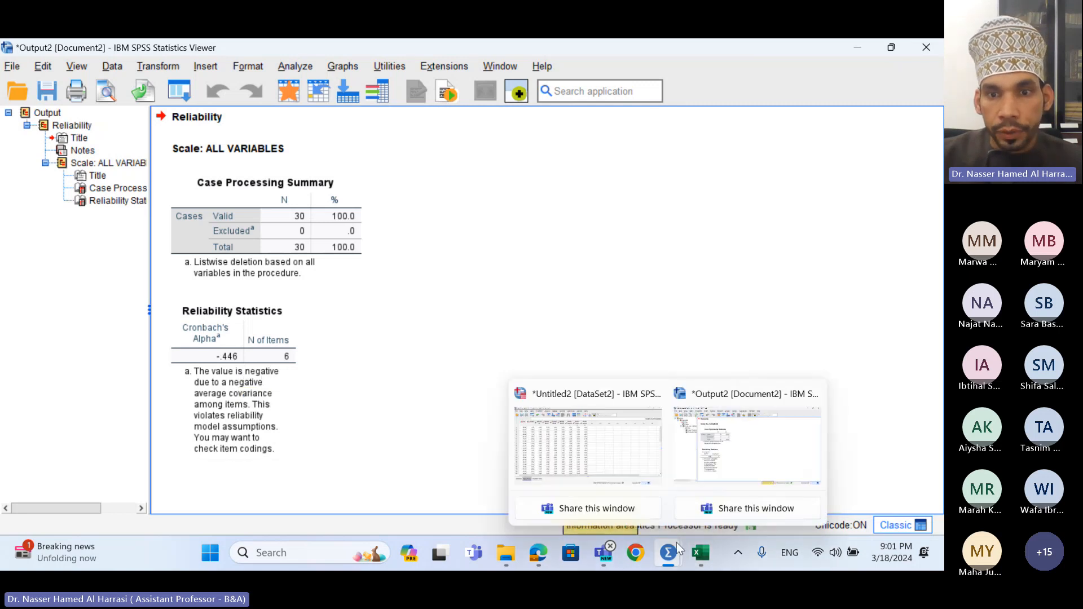
- Switch between the reliability output and the Data Editor, ending on the Untitled2 data
left_click(616, 470)
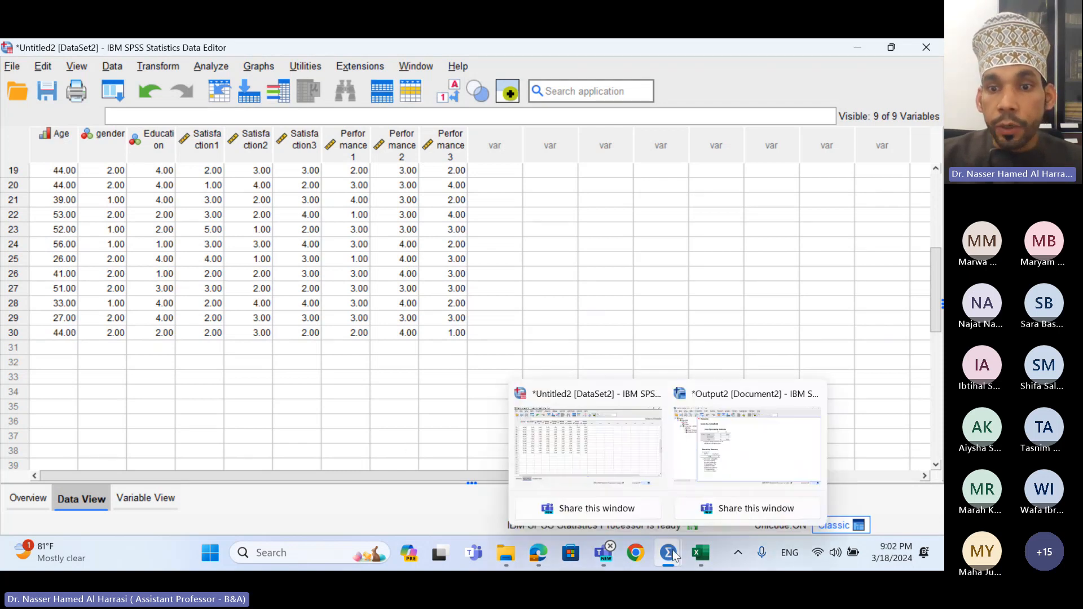
left_click(681, 463)
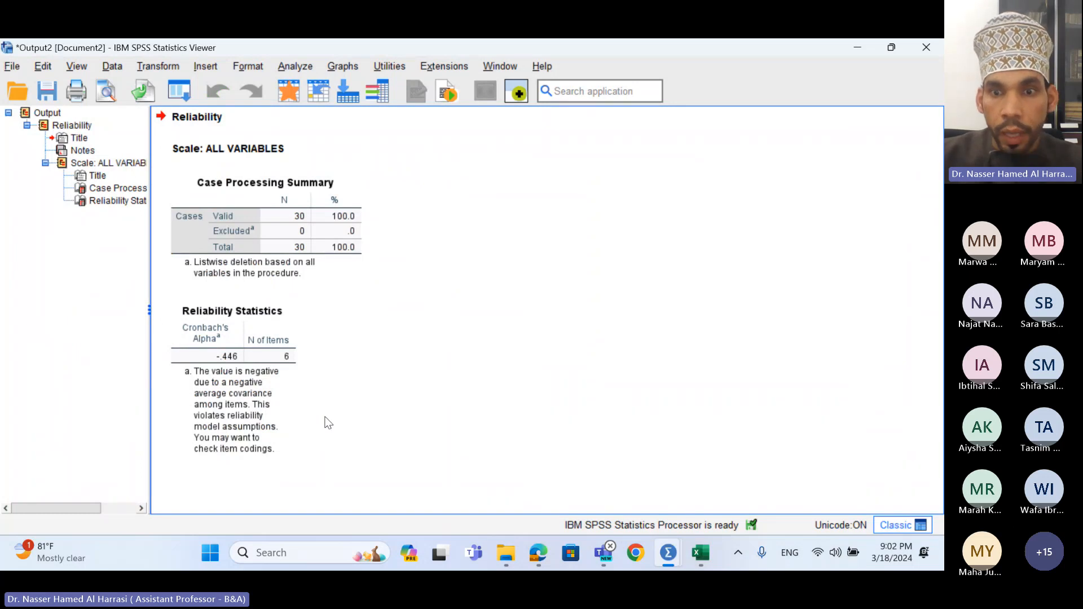
mouse_move(668, 552)
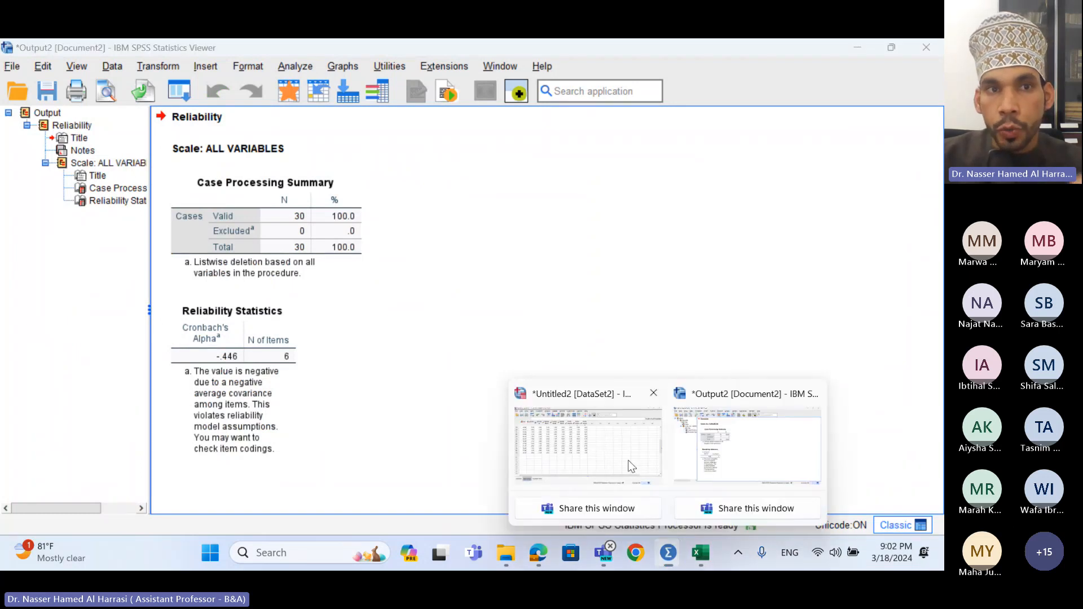
left_click(632, 466)
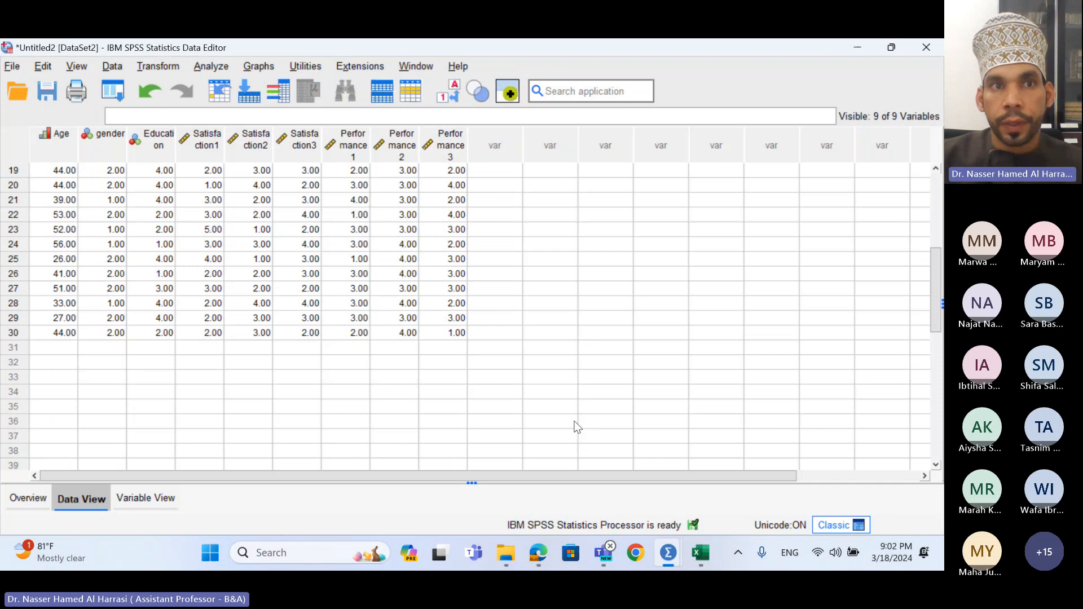
- Rerun the six-item reliability analysis with the Scale if item deleted statistic enabled
left_click(211, 66)
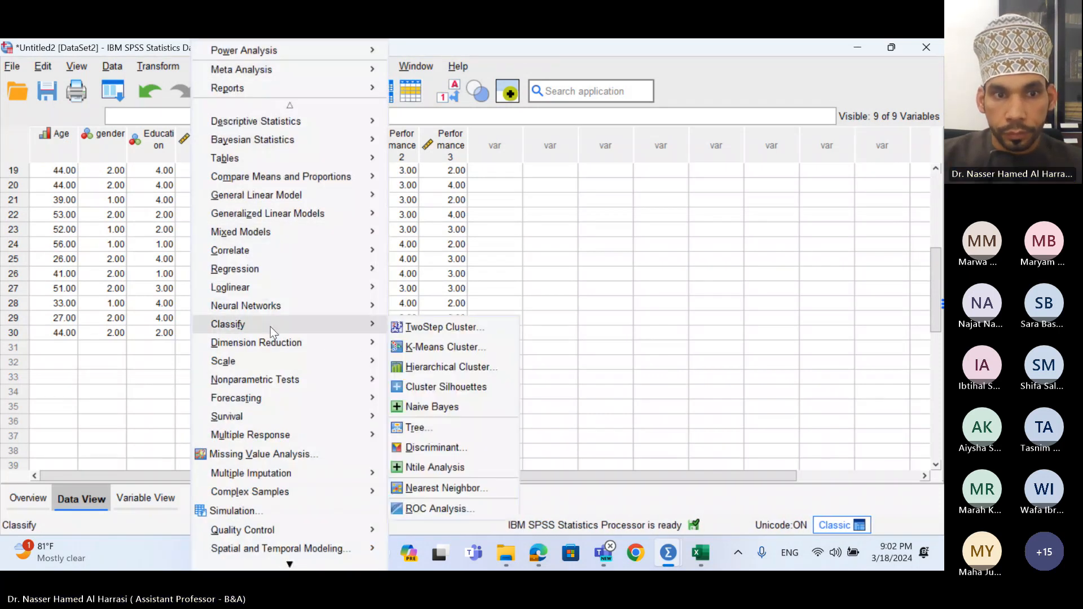
mouse_move(289, 356)
left_click(443, 364)
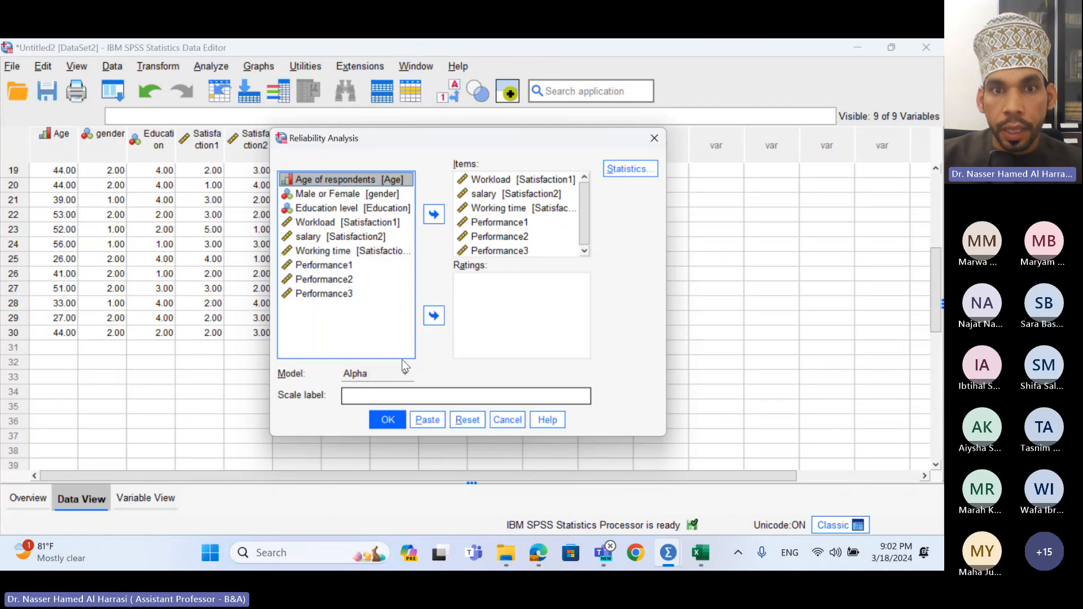
left_click(634, 166)
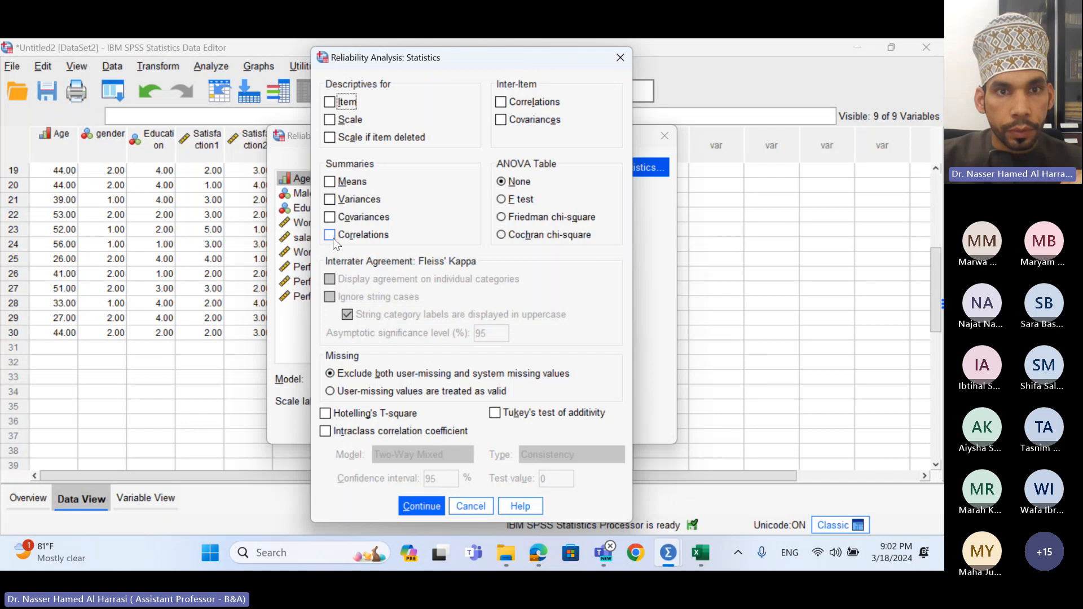
left_click(332, 140)
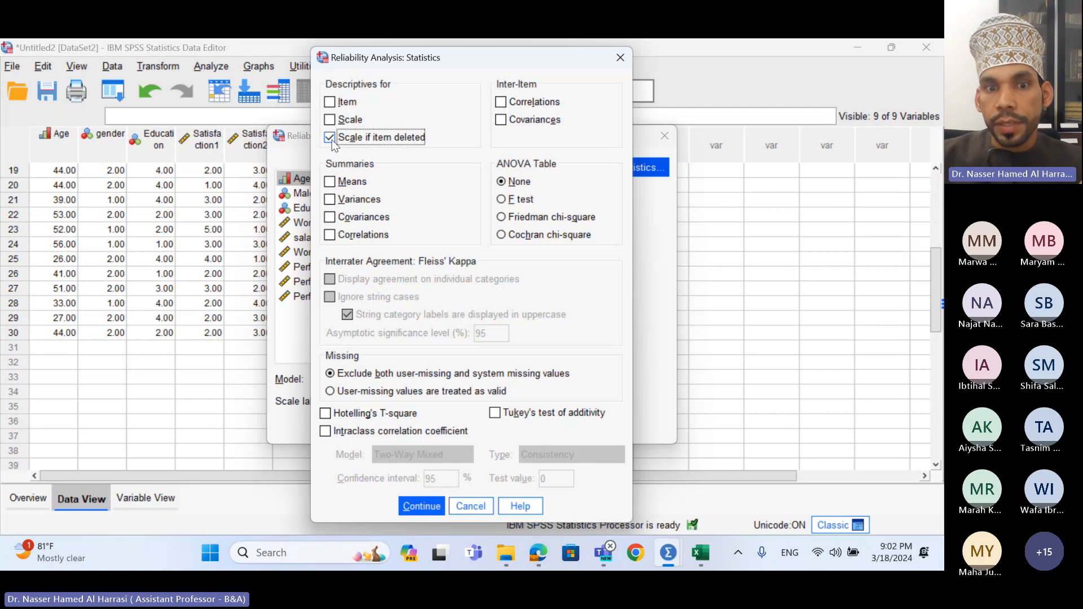
left_click(417, 507)
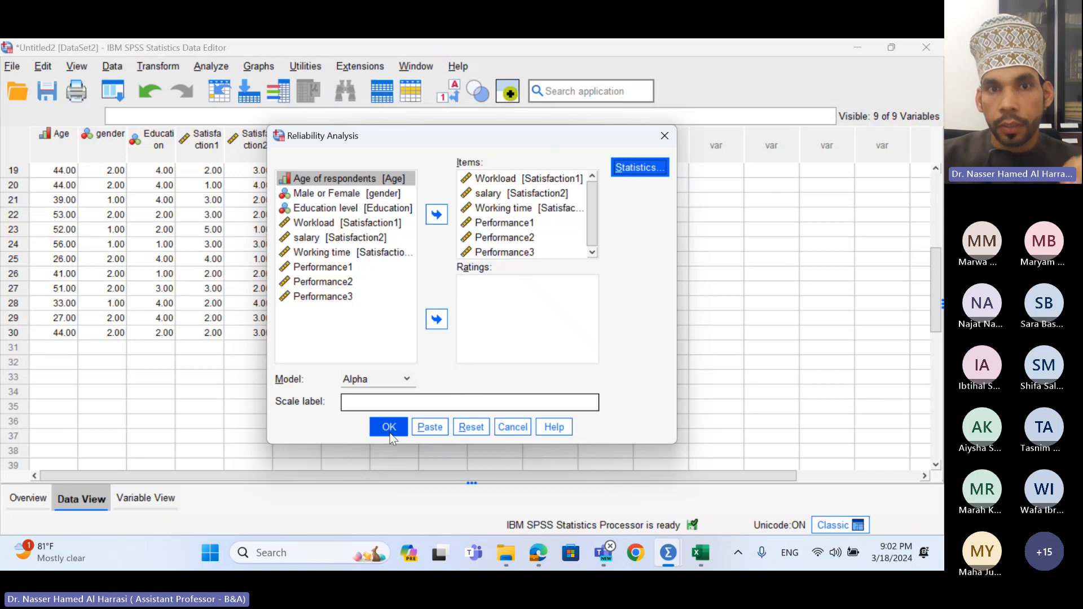
left_click(390, 434)
- Scroll the output down to the Item-Total Statistics table
scroll(387, 431, "down", 3)
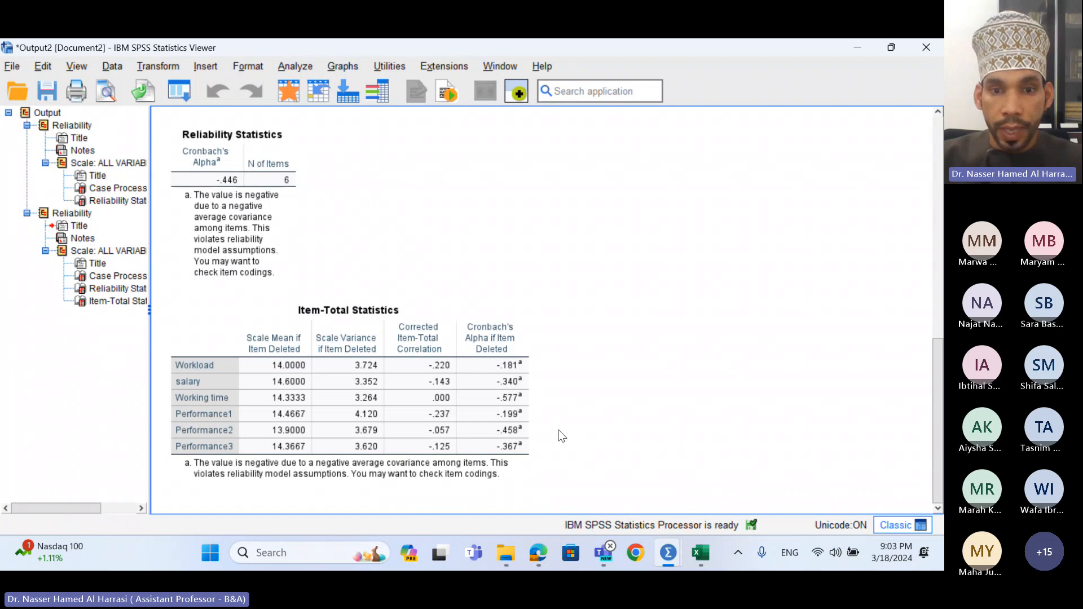
- Open the UIC .sav data file from the UIC folder under Data in File Explorer
left_click(477, 513)
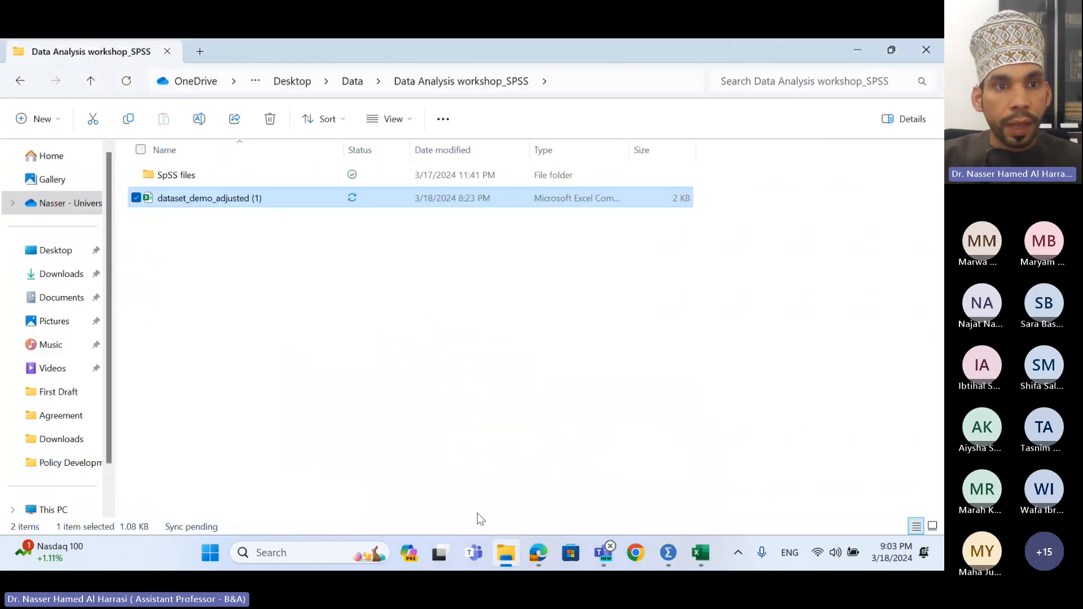
left_click(345, 86)
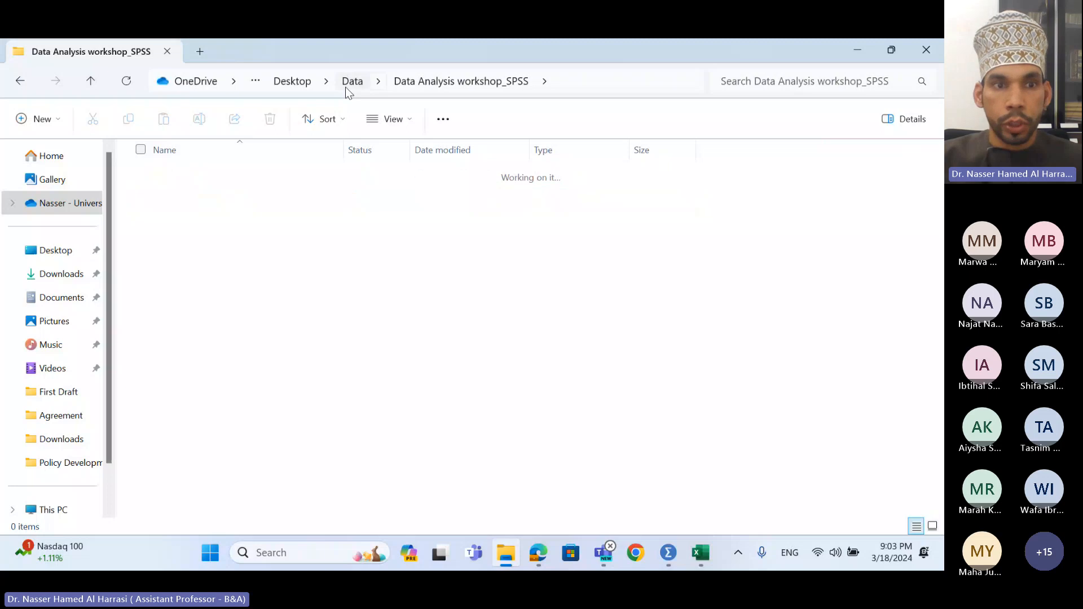
scroll(213, 457, "down", 5)
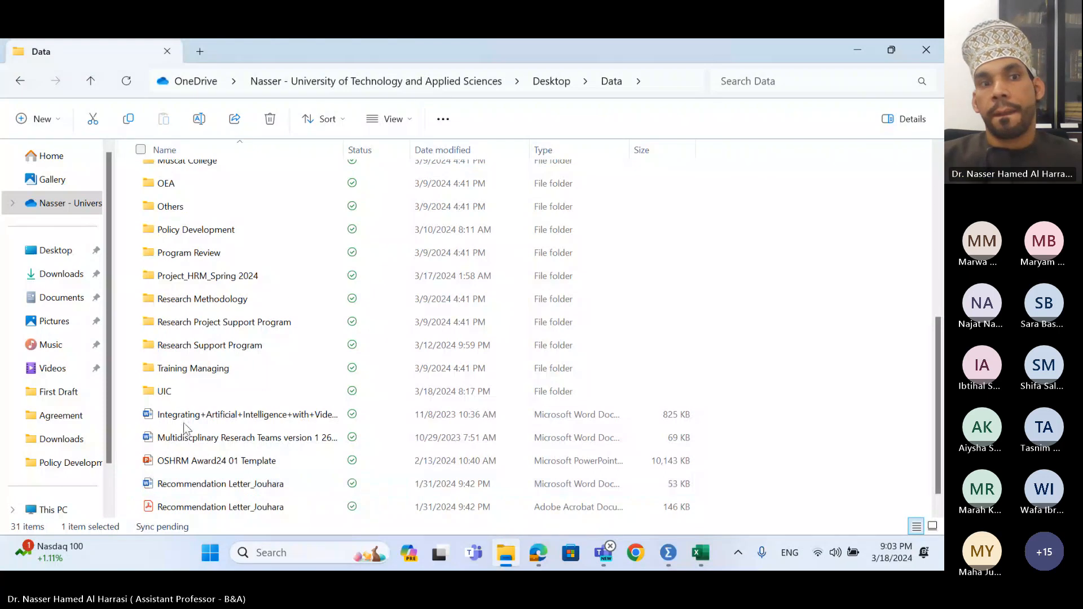
double_click(188, 391)
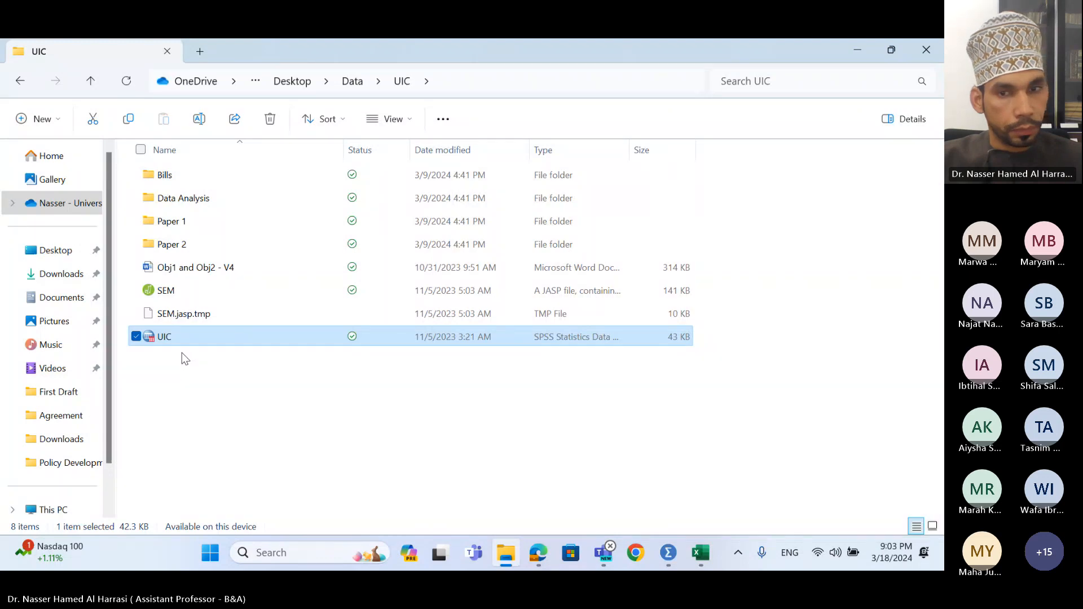
double_click(161, 336)
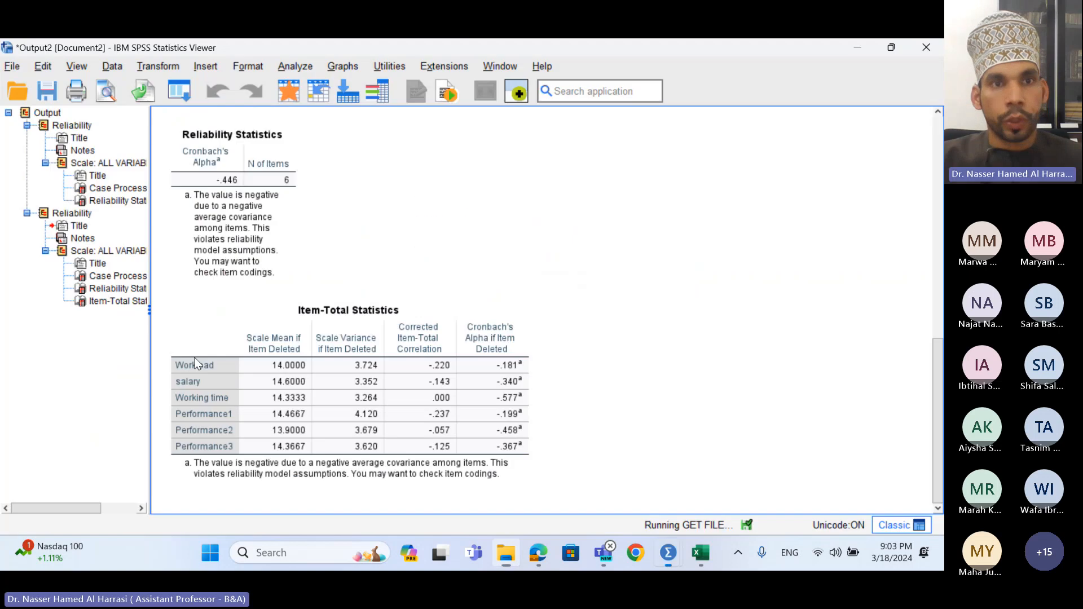
- Browse the newly opened UIC.sav data, scrolling down through its 218 cases
left_click(388, 391)
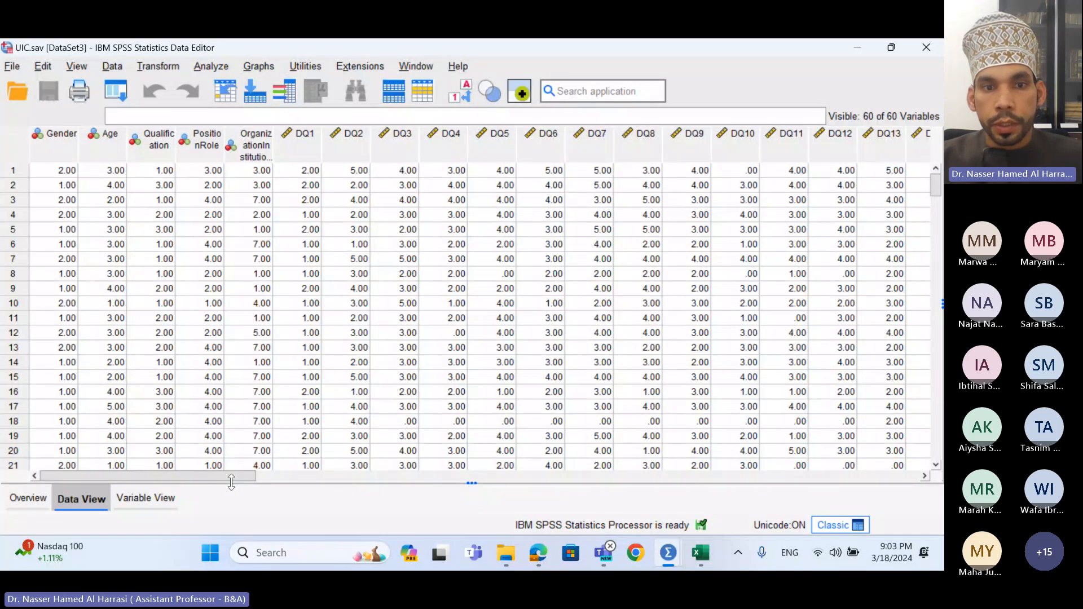
scroll(174, 377, "down", 9)
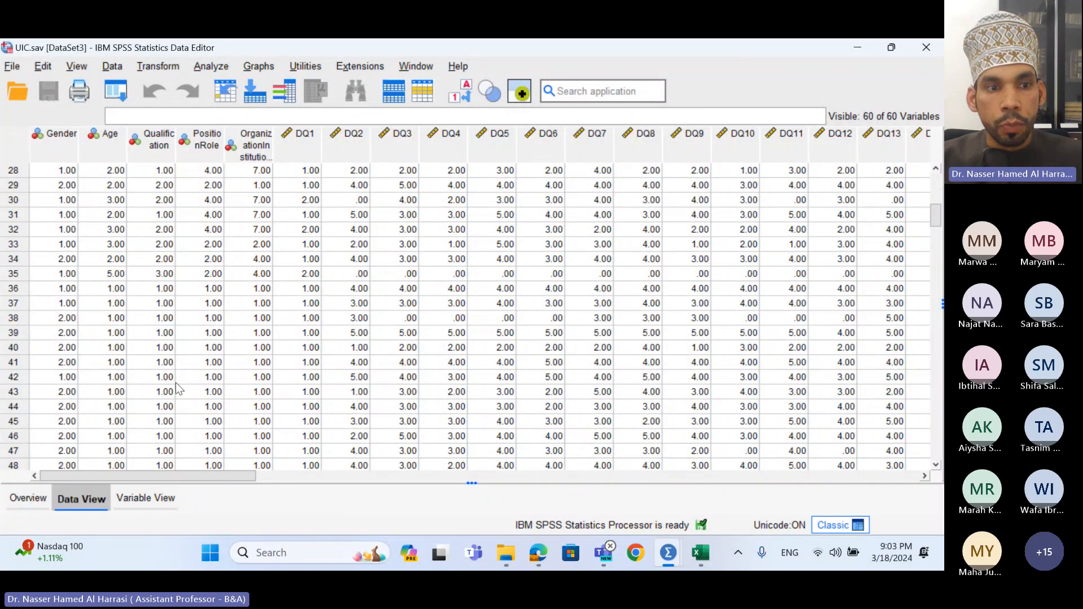
scroll(176, 388, "down", 9)
scroll(180, 387, "down", 20)
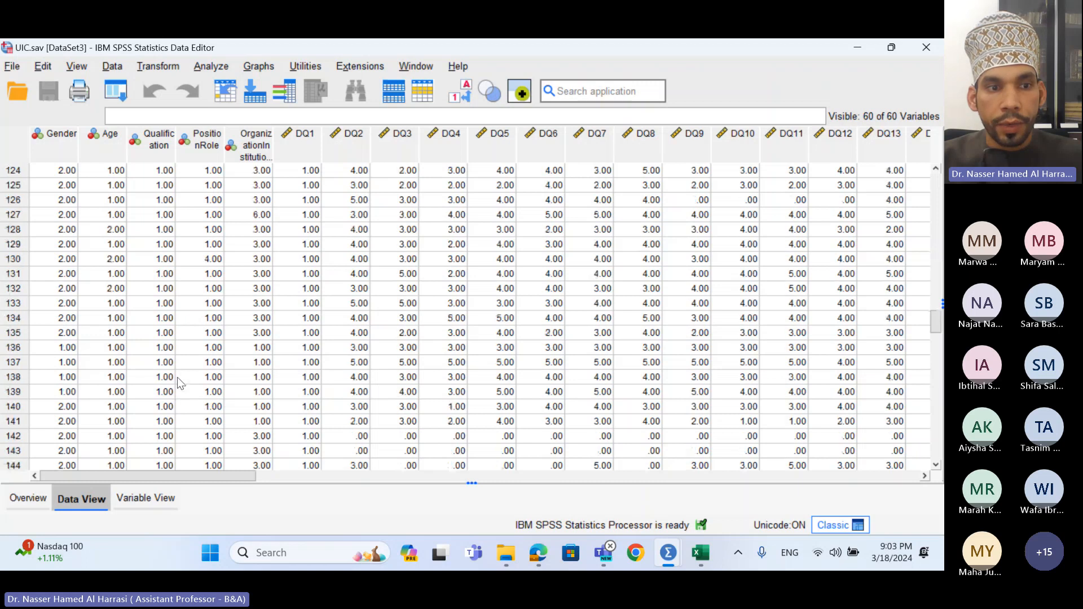
scroll(178, 377, "down", 20)
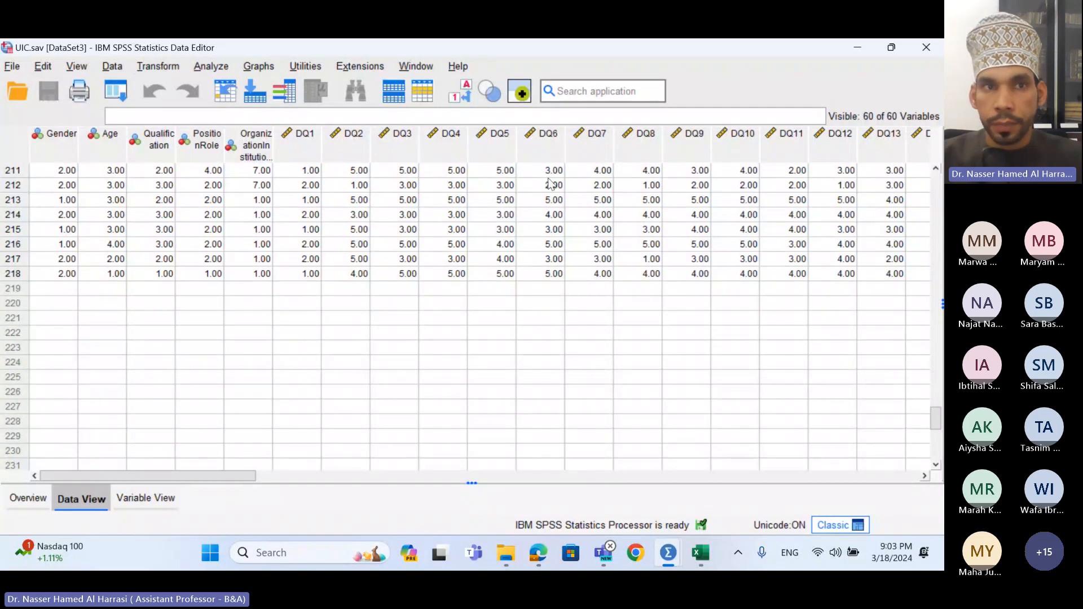
- Run a reliability analysis on the UIC survey items through Reputation & Credibility
left_click(213, 66)
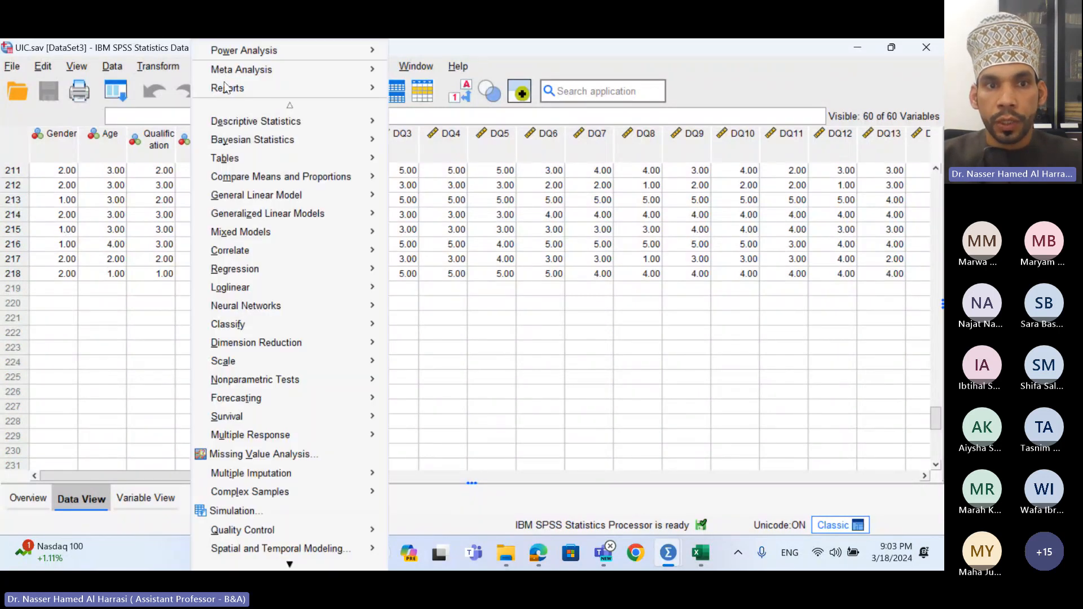
mouse_move(254, 362)
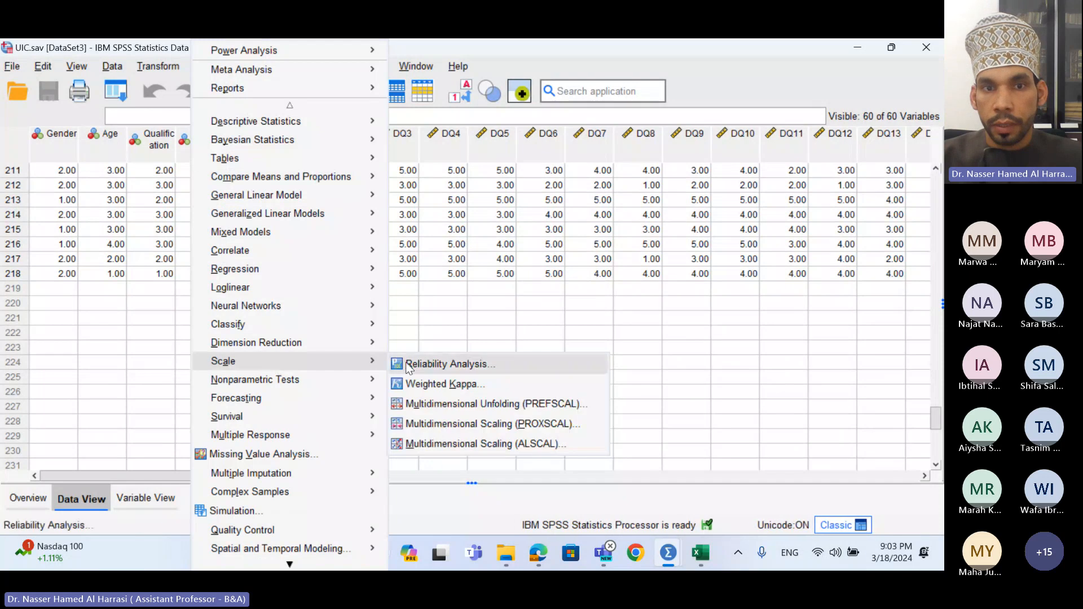
left_click(408, 362)
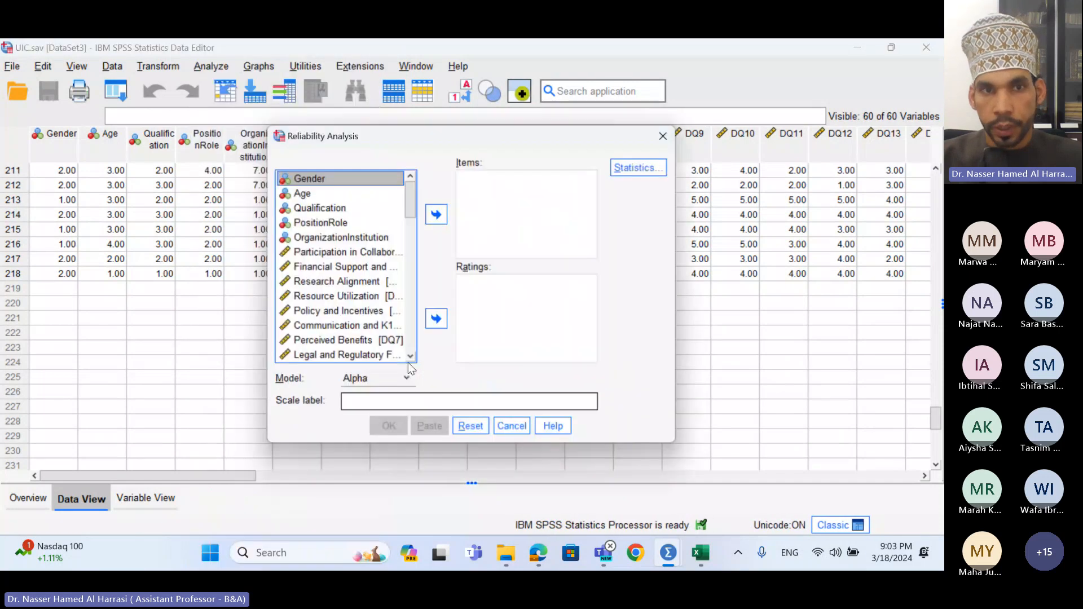
left_click(317, 255)
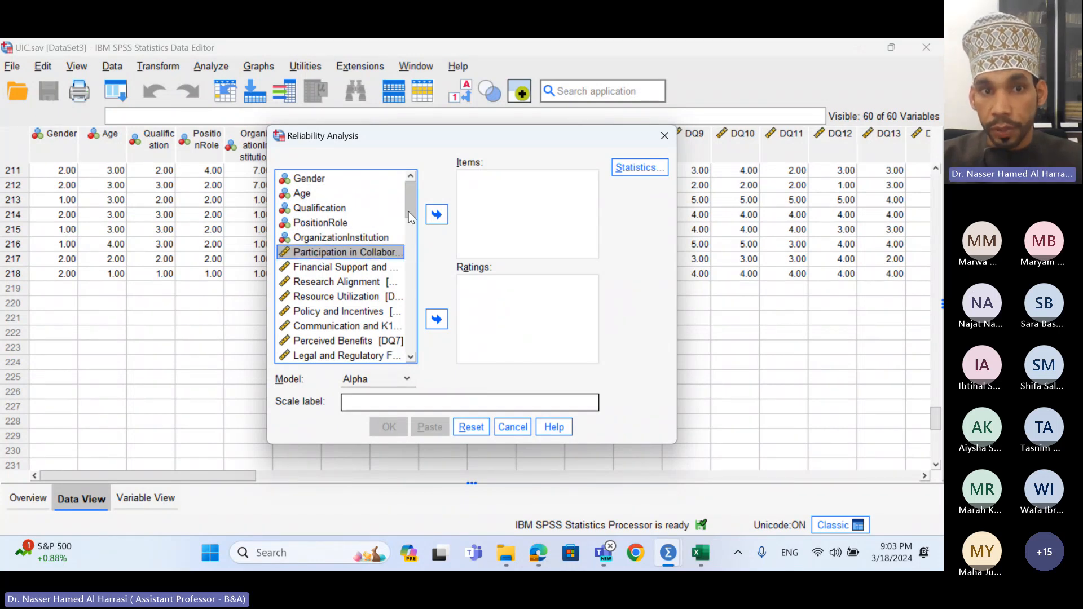
left_click_drag(414, 265, 413, 320)
left_click(384, 321, "shift")
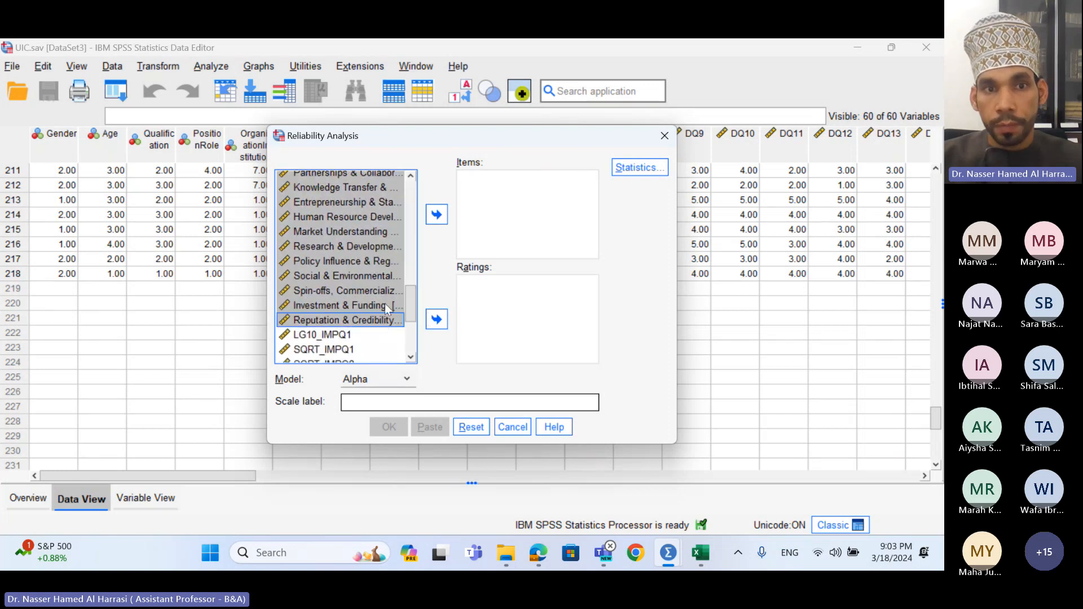
left_click(437, 215)
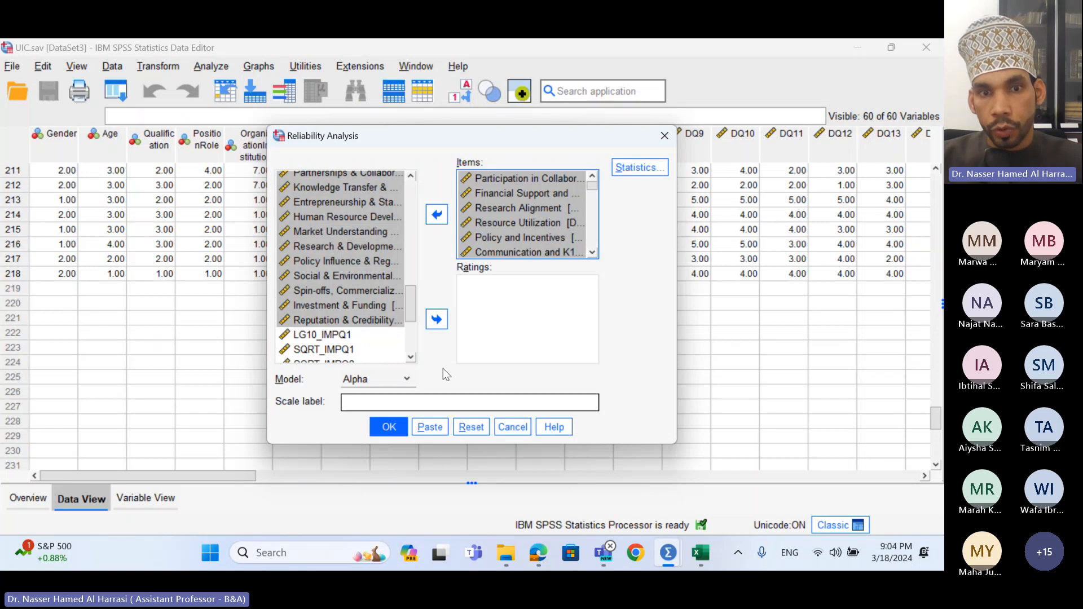
left_click(399, 427)
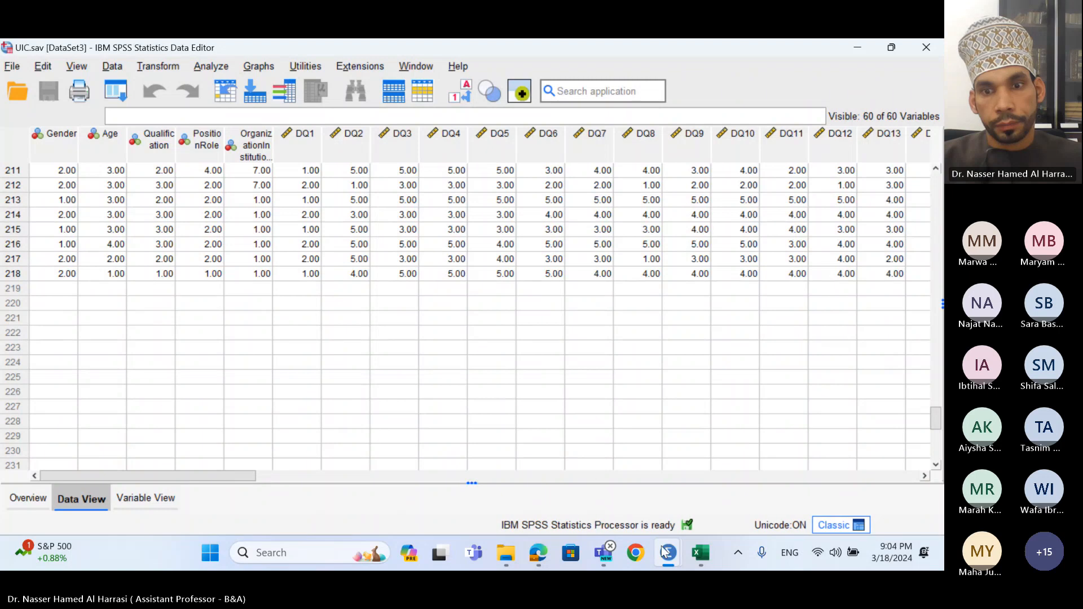
- Bring the Output2 viewer forward and select the Reliability Statistics table showing alpha .982
mouse_move(667, 553)
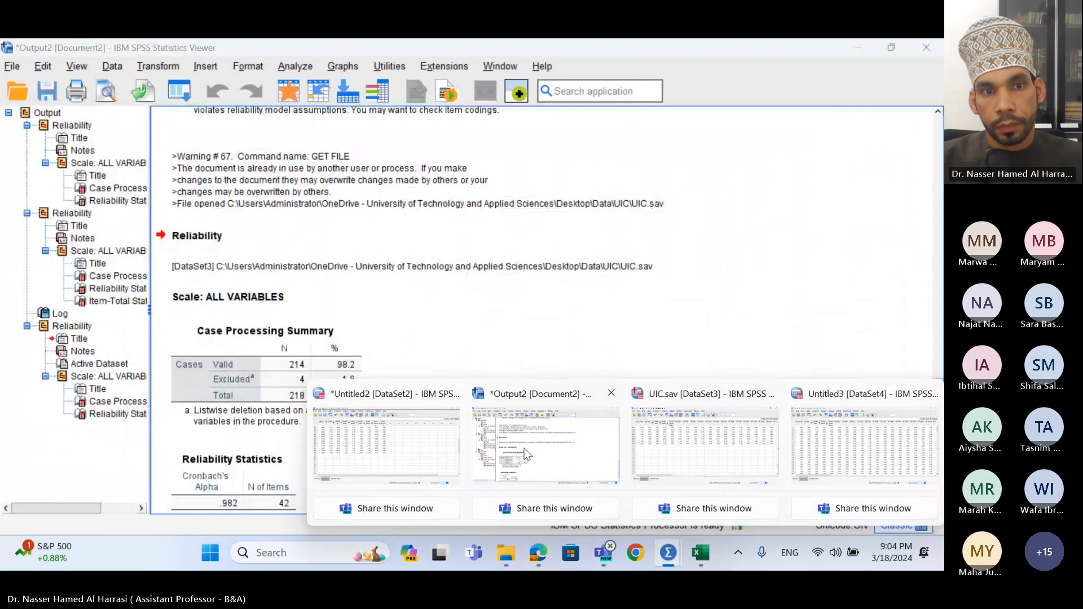
left_click(530, 452)
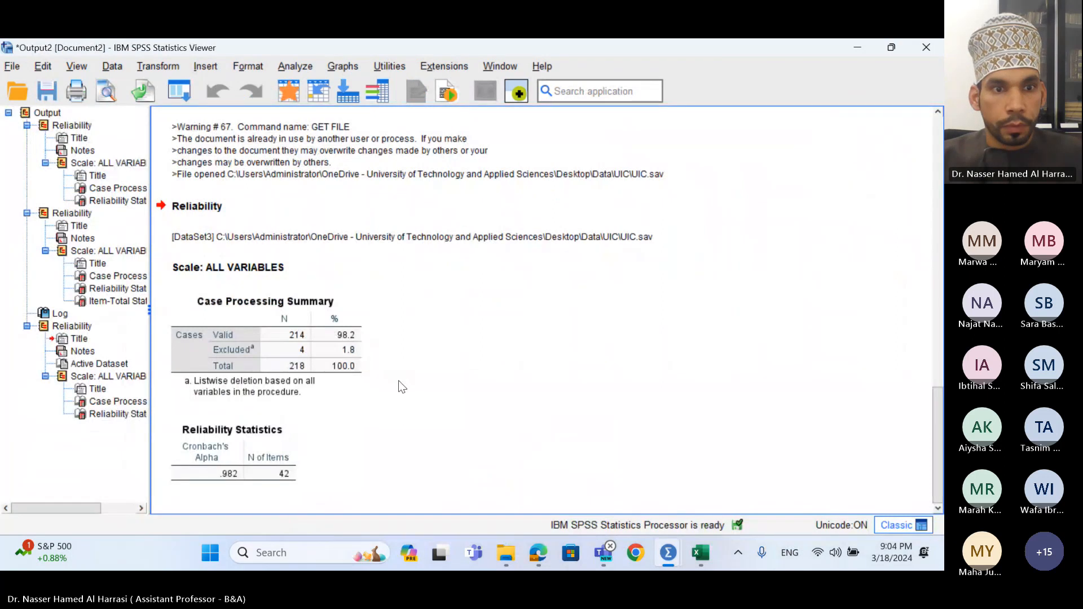
left_click(251, 430)
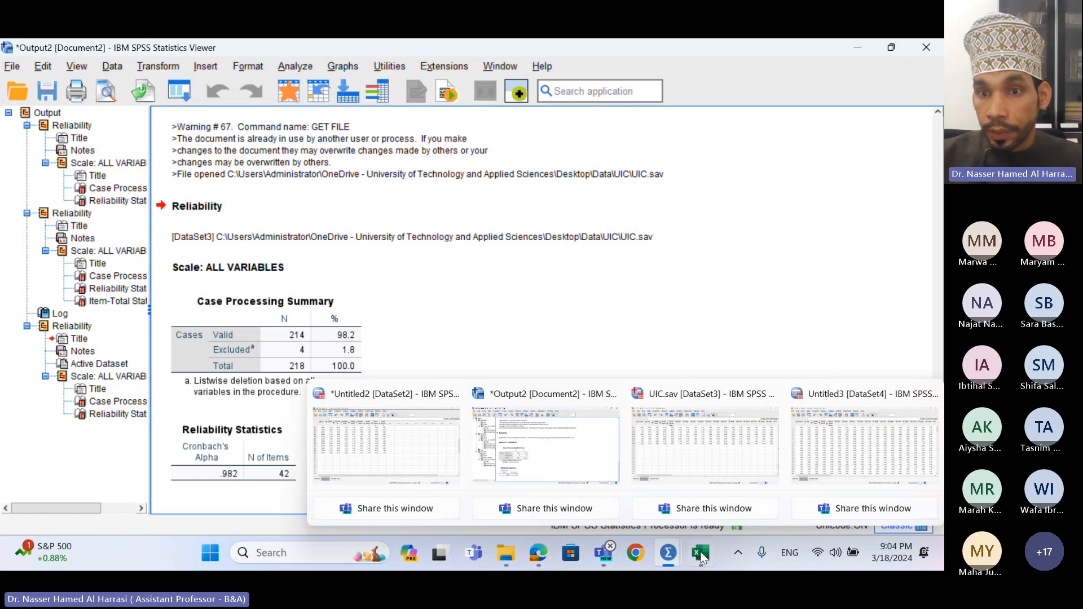
mouse_move(815, 429)
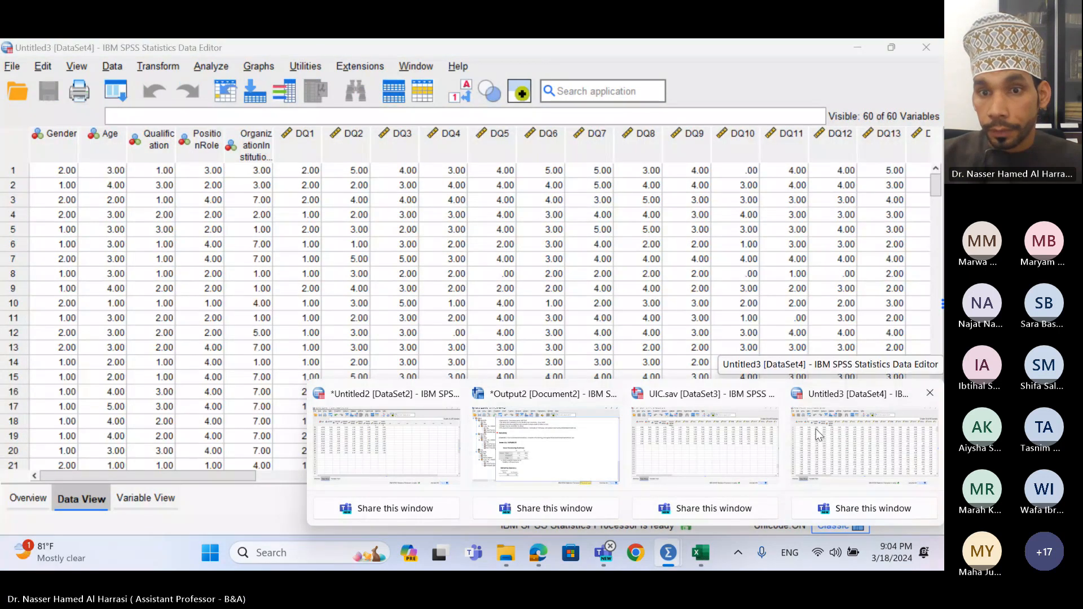
- Switch to the UIC.sav data window and close it
left_click(705, 443)
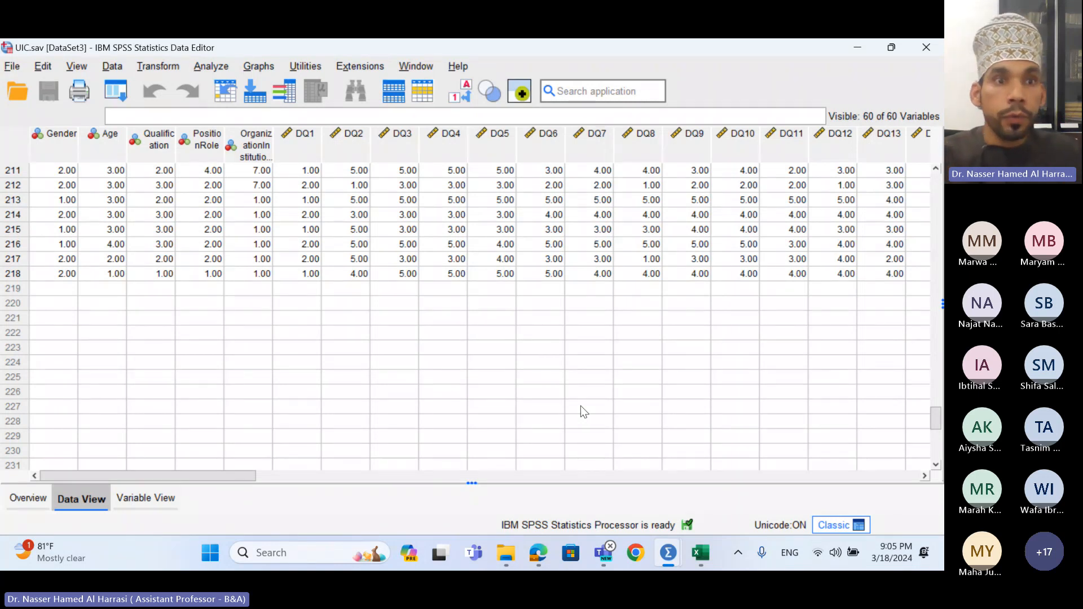
left_click(926, 47)
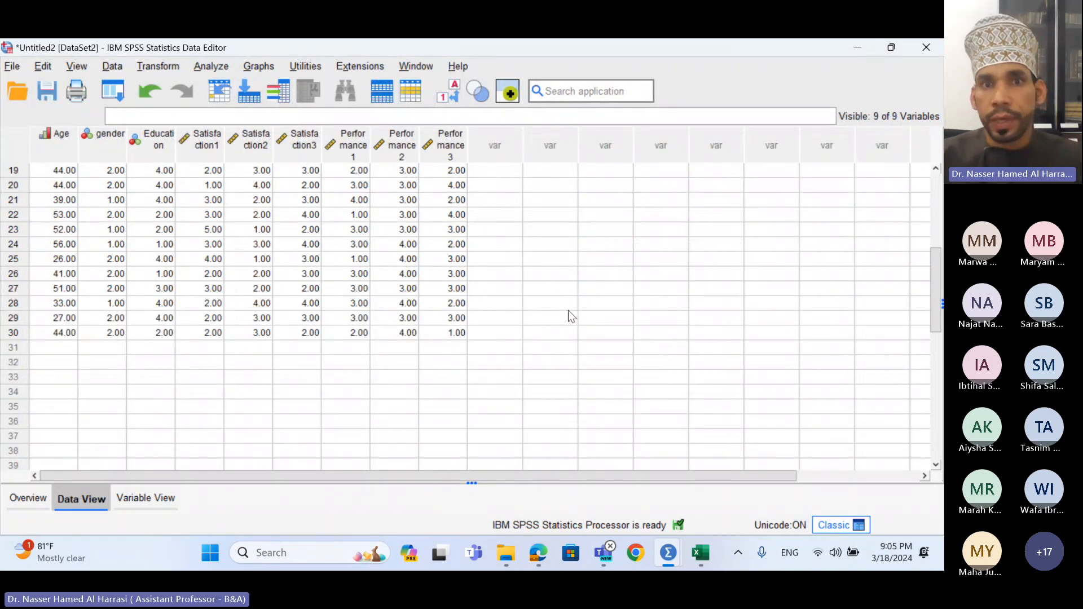
- Scroll the Untitled2 data grid back to row 1 and open the Analyze menu
scroll(567, 311, "up", 4)
scroll(428, 299, "up", 2)
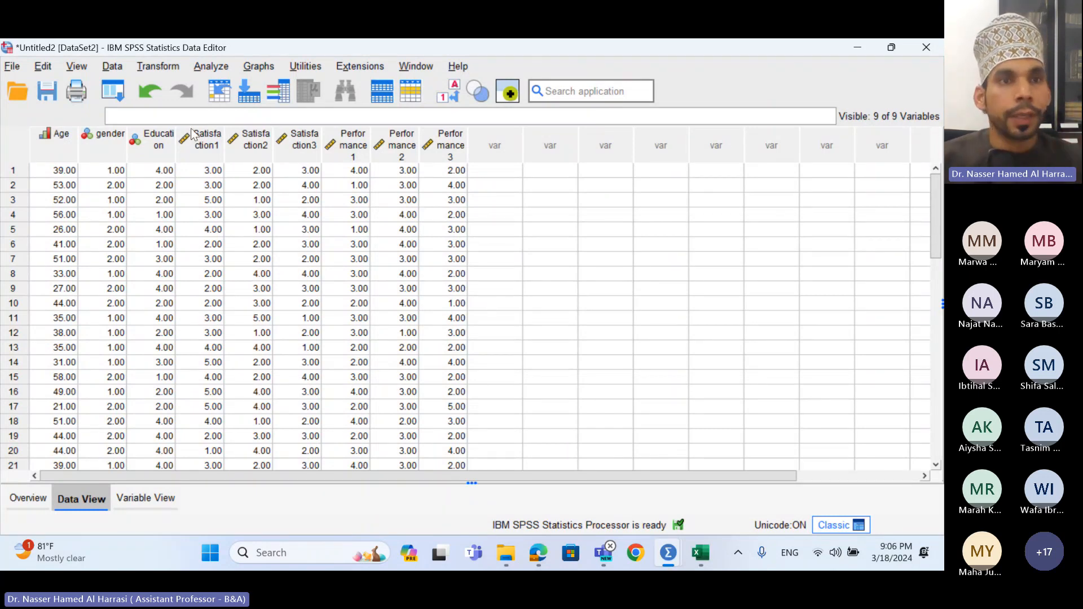
left_click(219, 66)
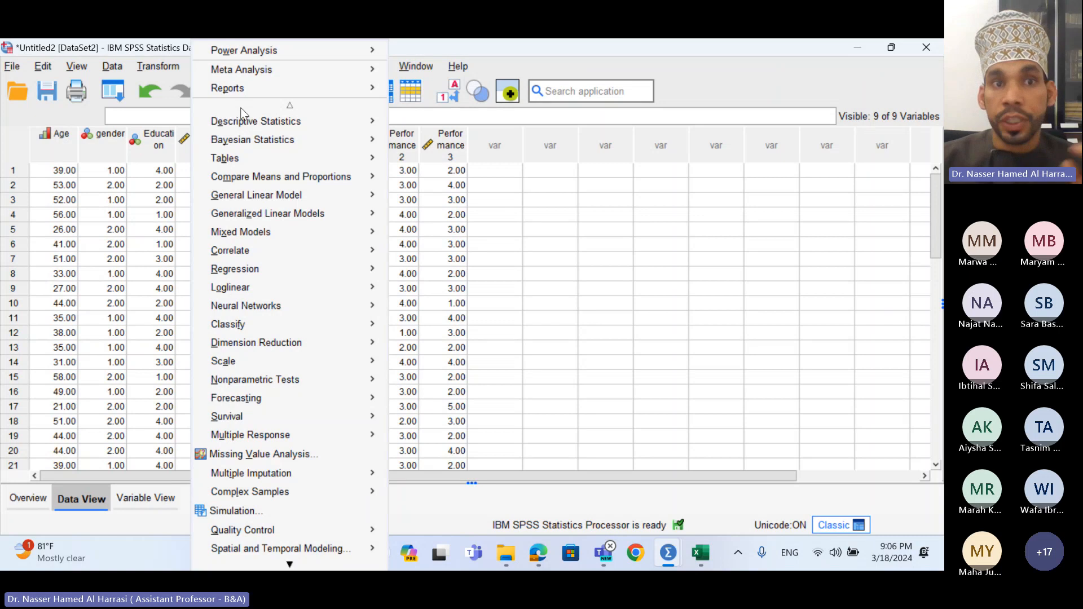
- Start Descriptives and move all nine variables into the Variable(s) list
mouse_move(263, 123)
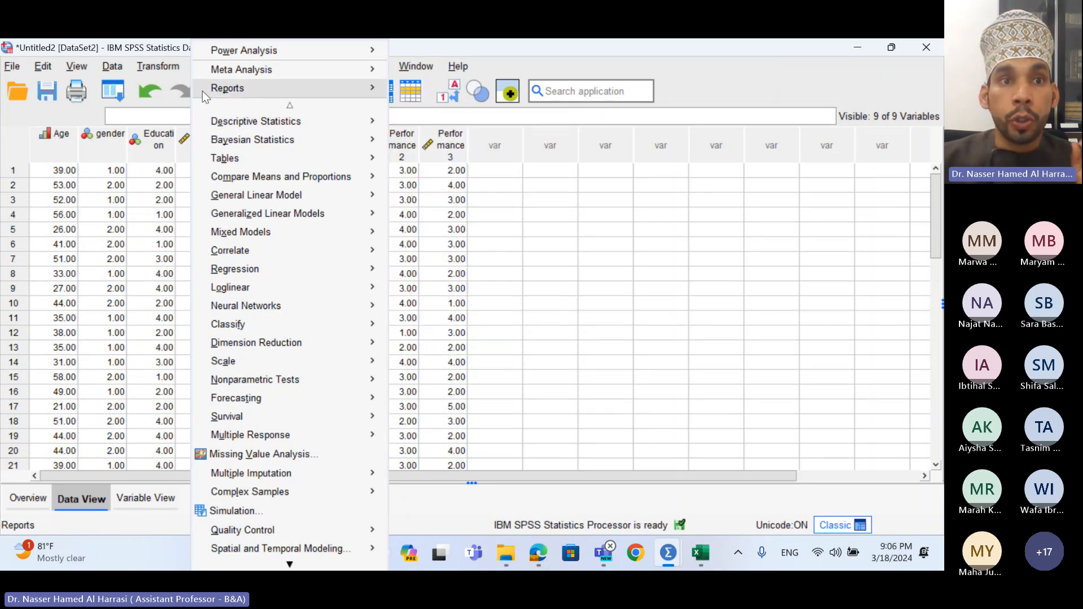
mouse_move(213, 71)
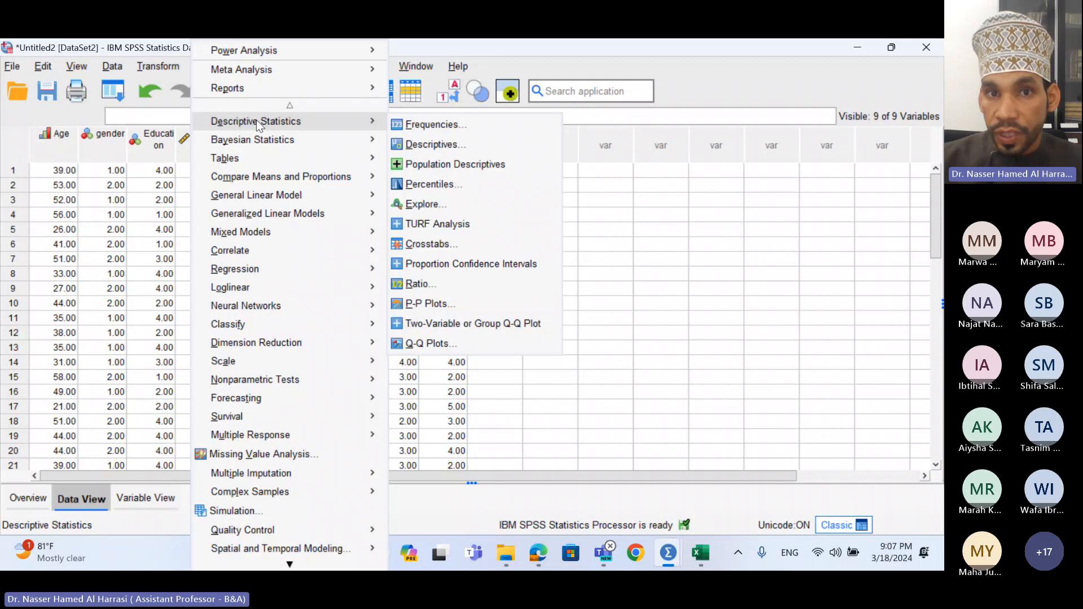
left_click(417, 144)
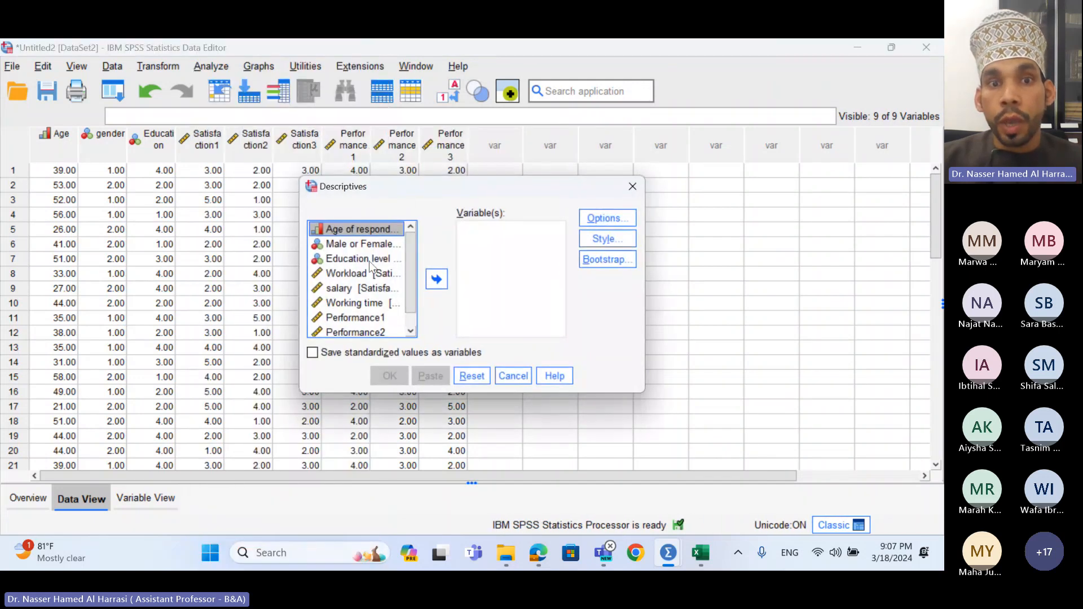
scroll(416, 296, "down", 1)
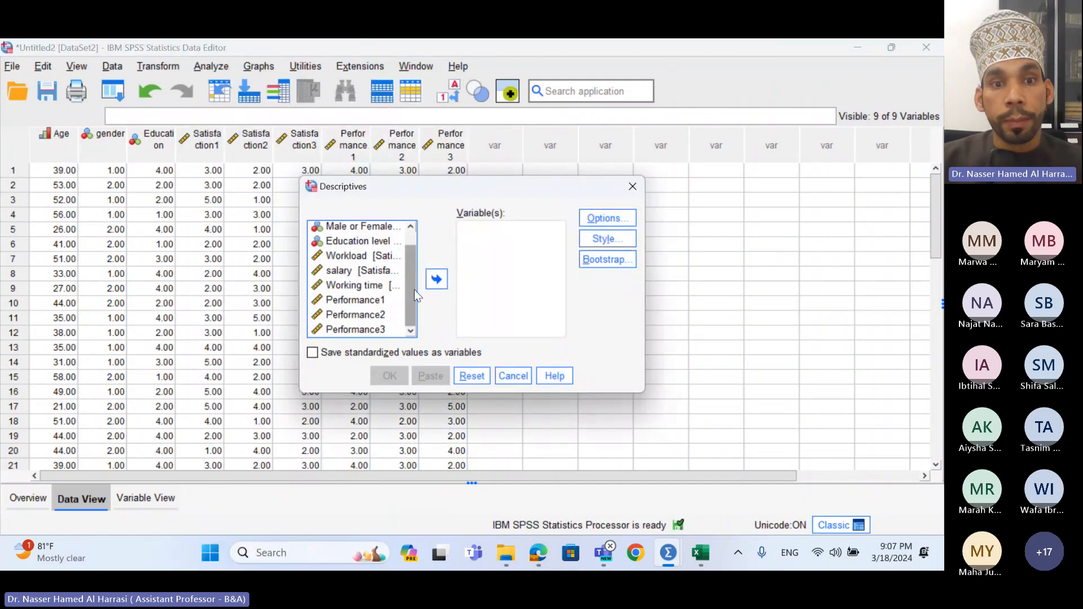
left_click(378, 329, "shift")
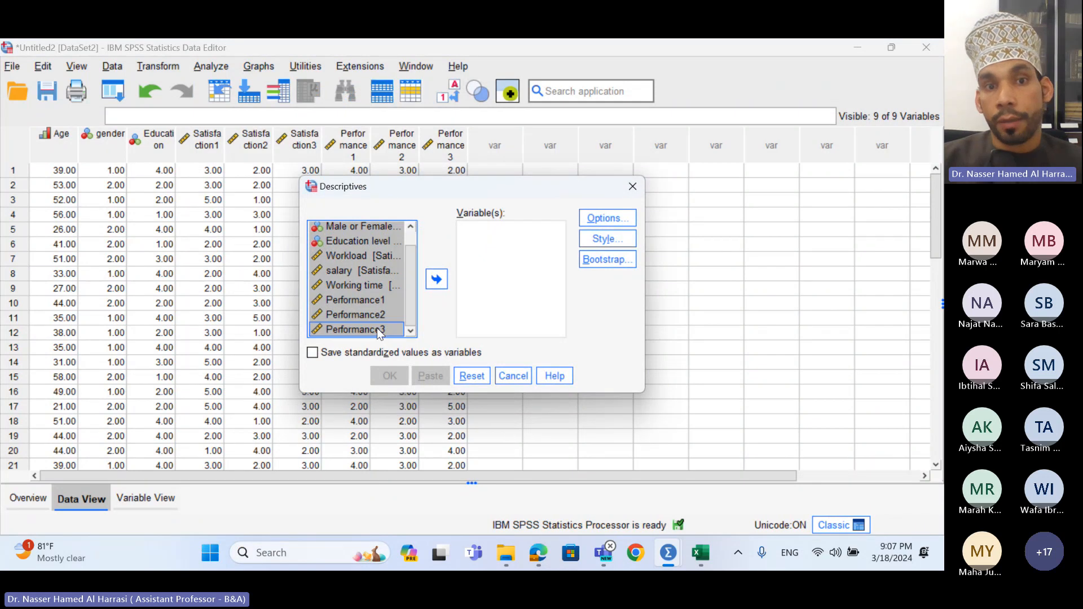
scroll(370, 305, "up", 1)
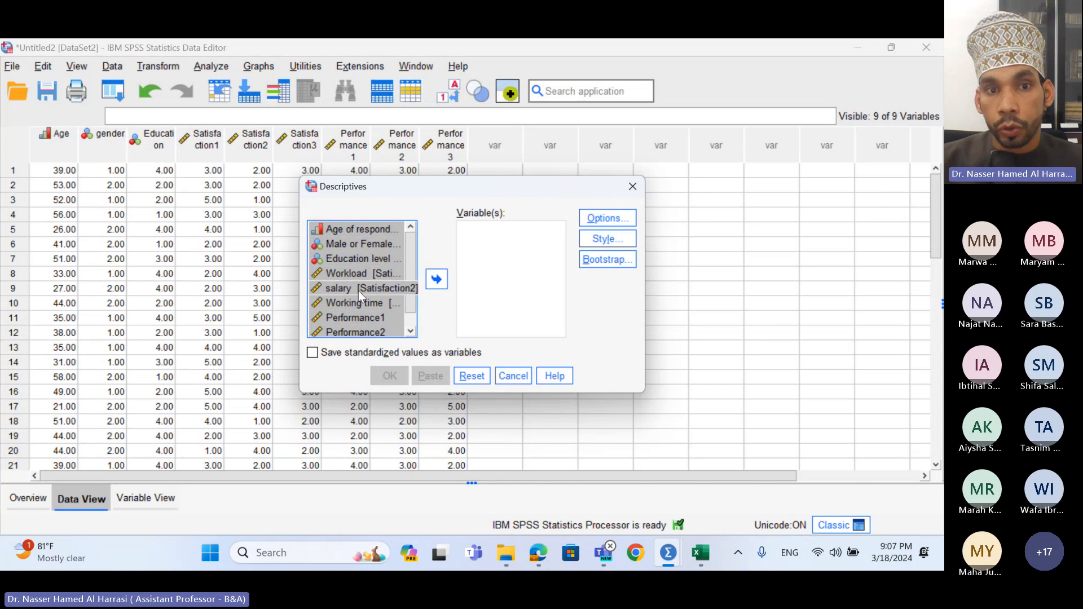
scroll(373, 322, "down", 1)
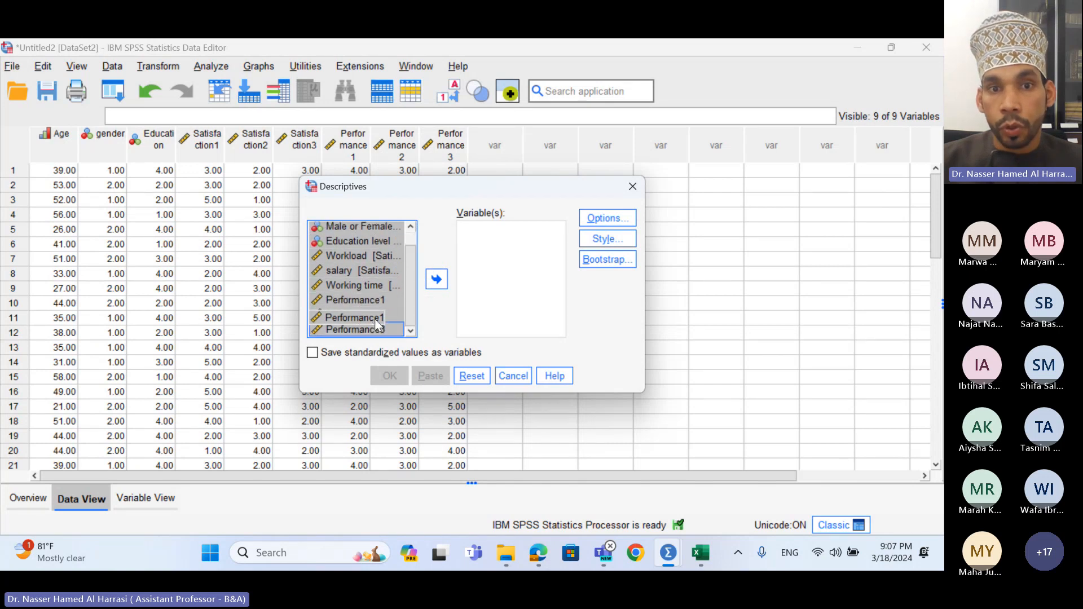
left_click(437, 279)
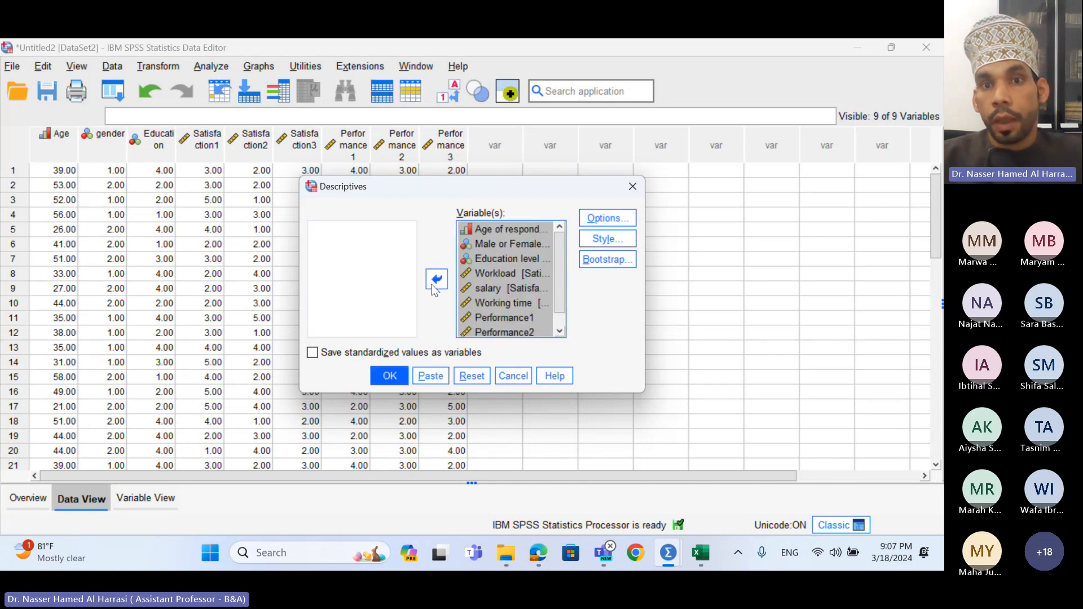
- Drop Minimum and Maximum from the Descriptives options and run the analysis
left_click(602, 220)
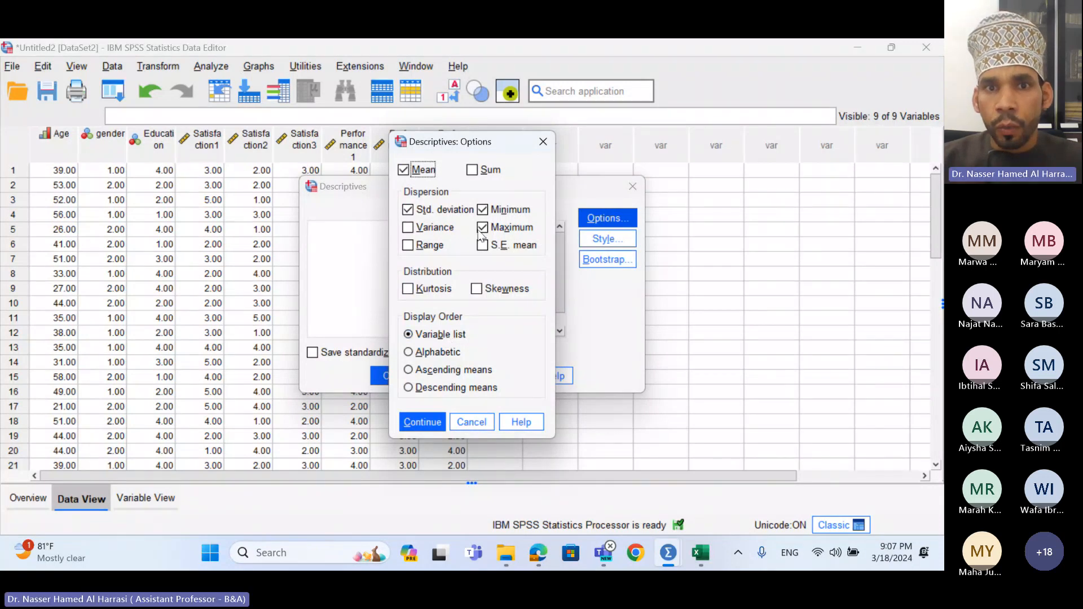
left_click(482, 209)
left_click(483, 227)
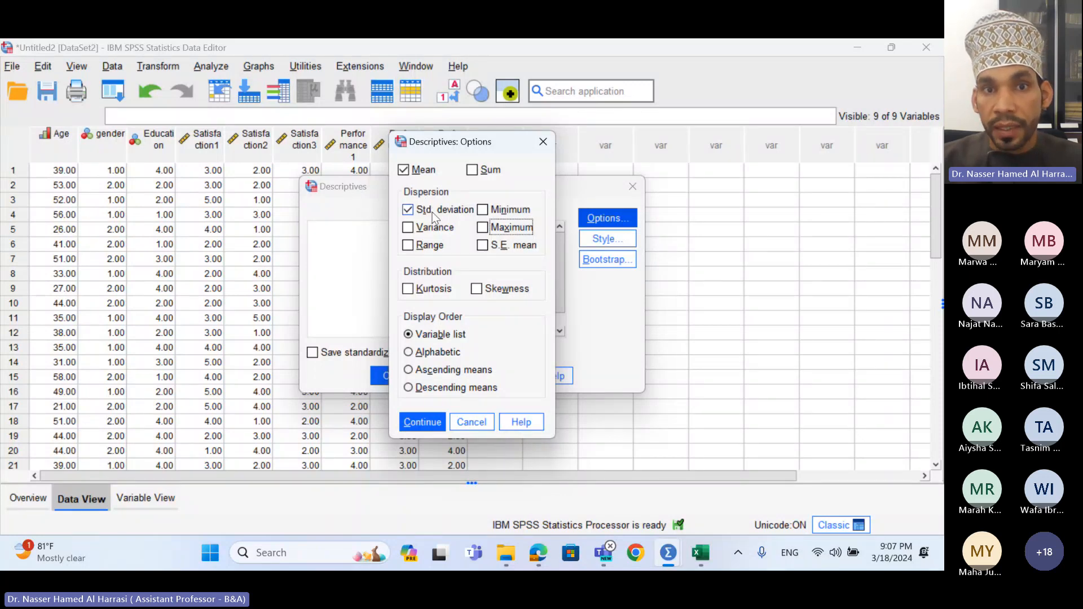
left_click(429, 422)
left_click(390, 376)
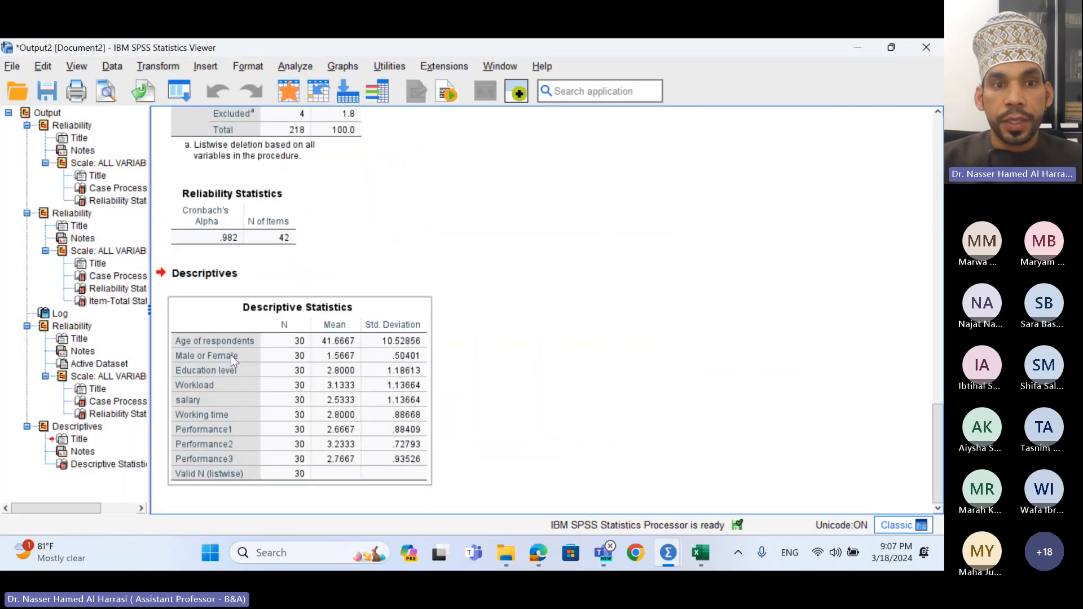
left_click(293, 384)
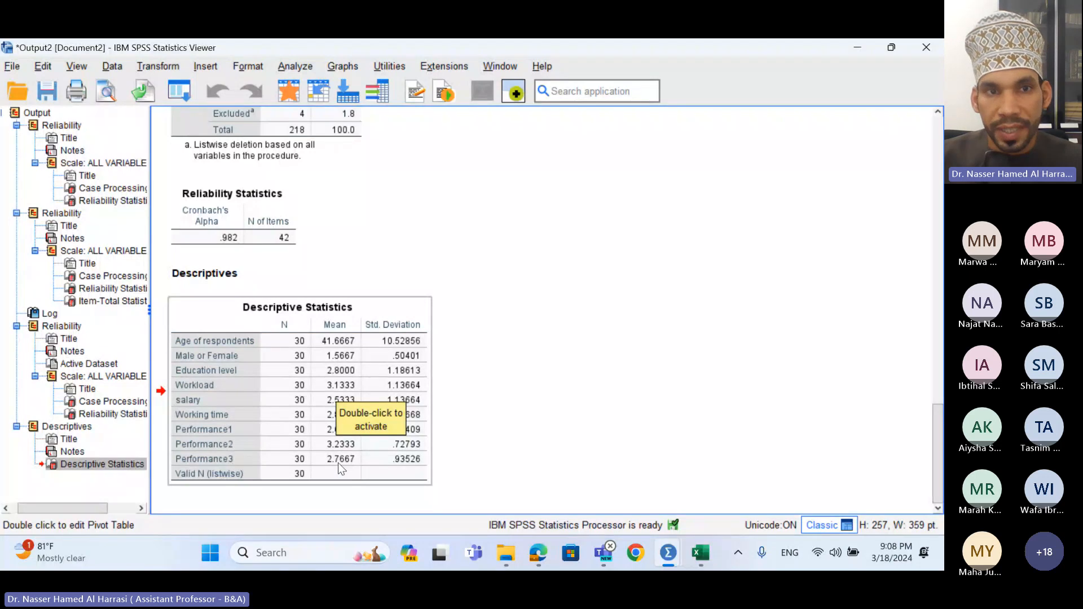
- Rerun Descriptives with Age, Male or Female and Education level removed, keeping the six work items
left_click(294, 66)
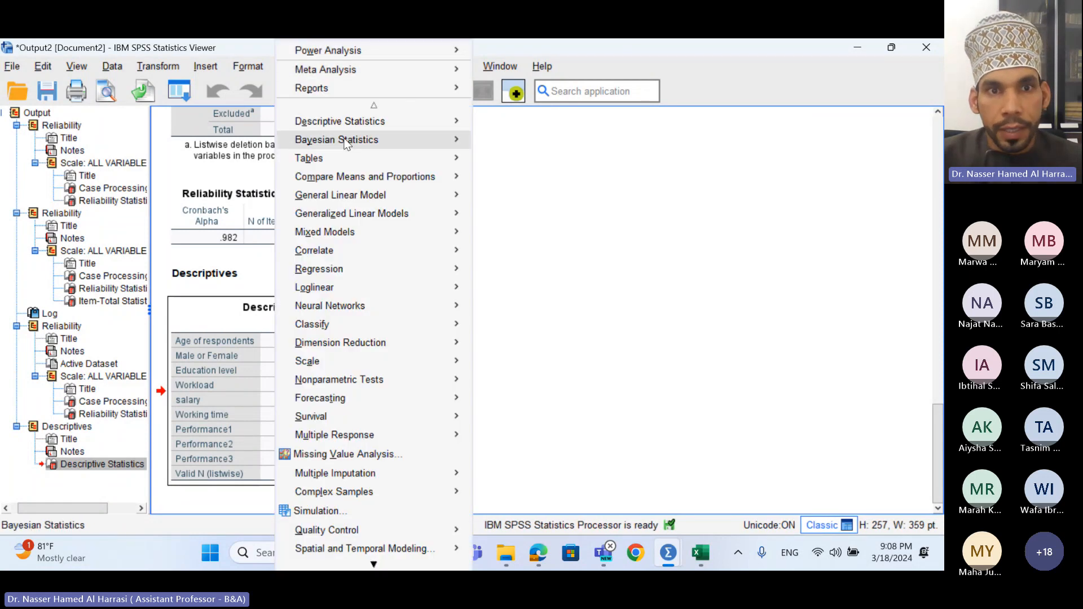
mouse_move(361, 122)
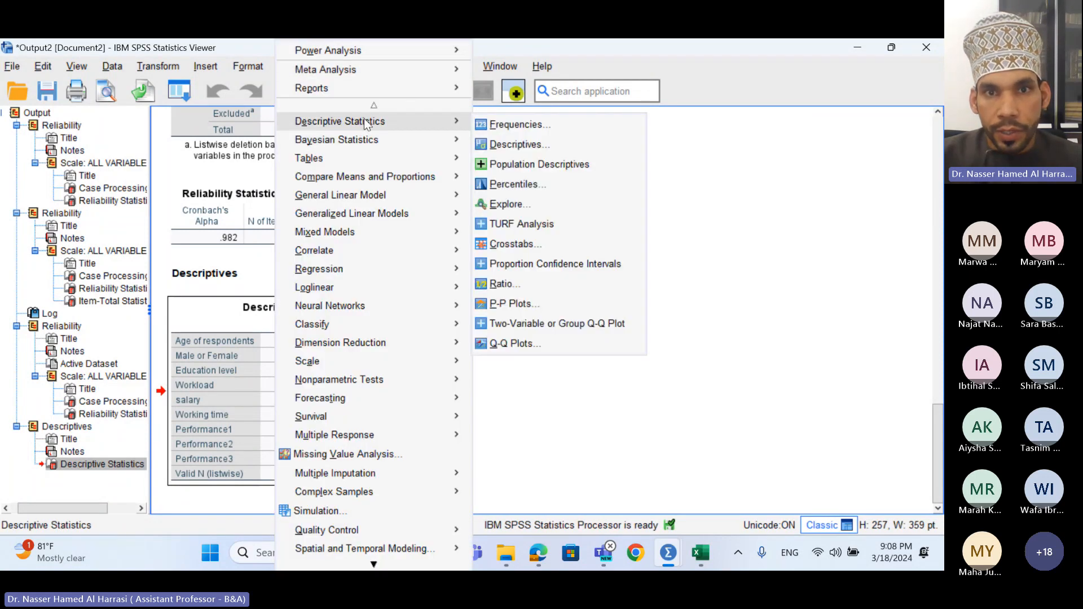
left_click(509, 145)
left_click(496, 229)
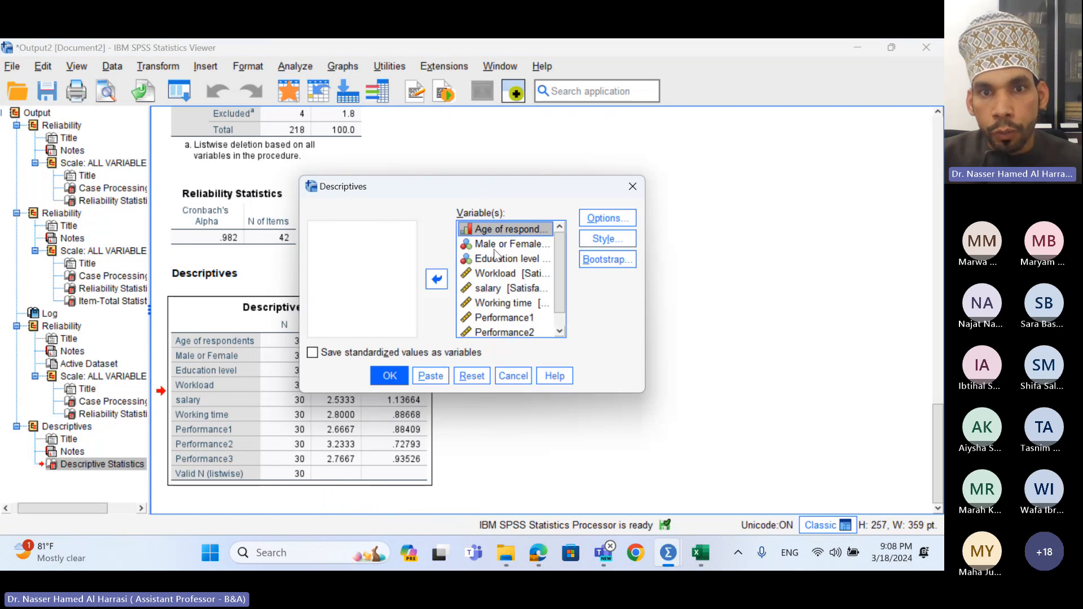
left_click_drag(495, 252, 479, 257)
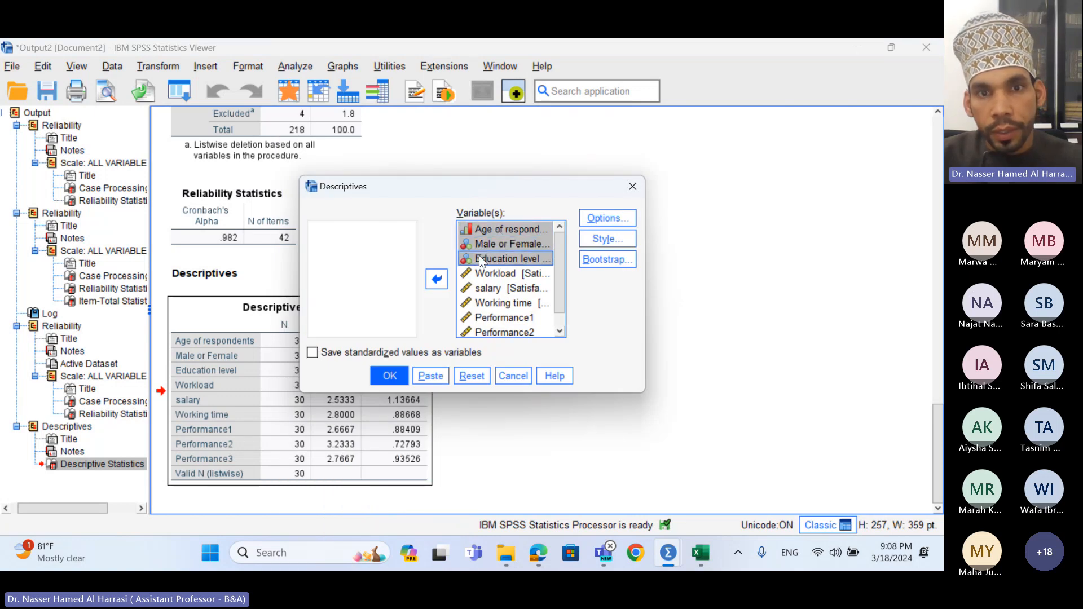
left_click(436, 281)
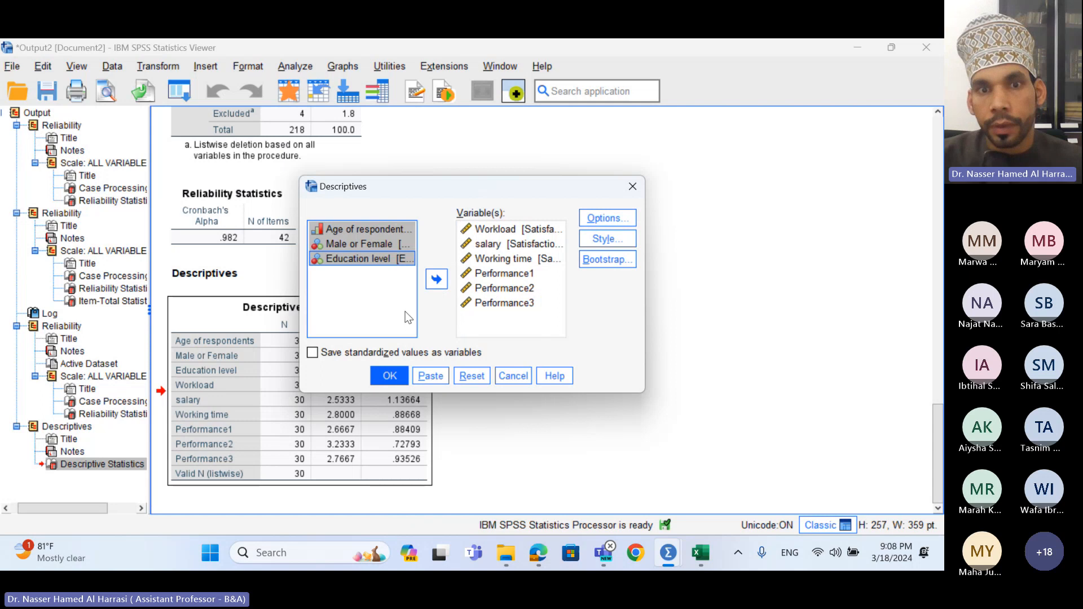
left_click(390, 376)
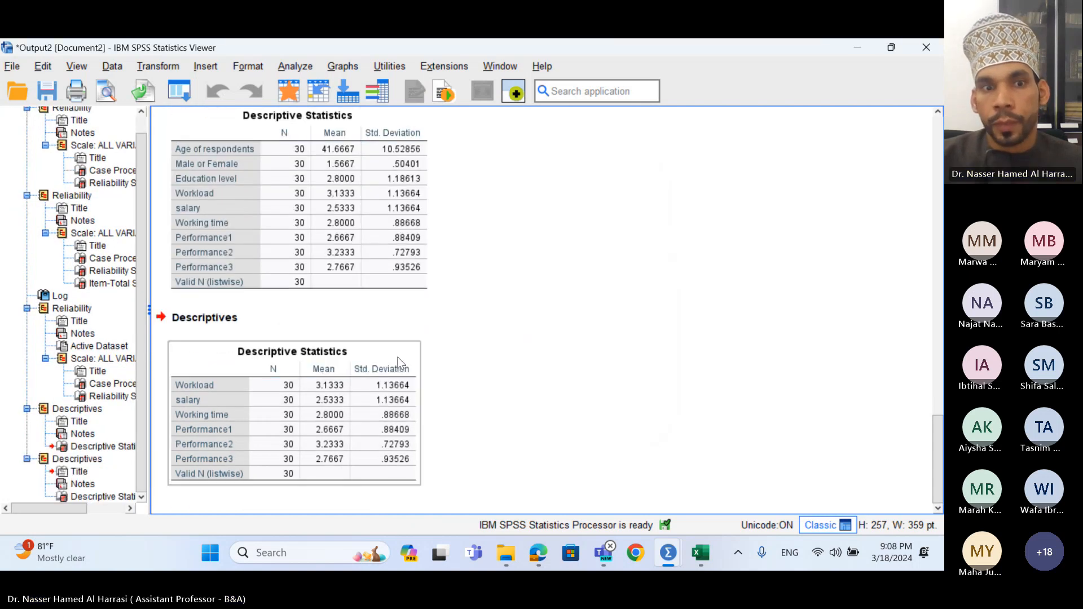
left_click(285, 437)
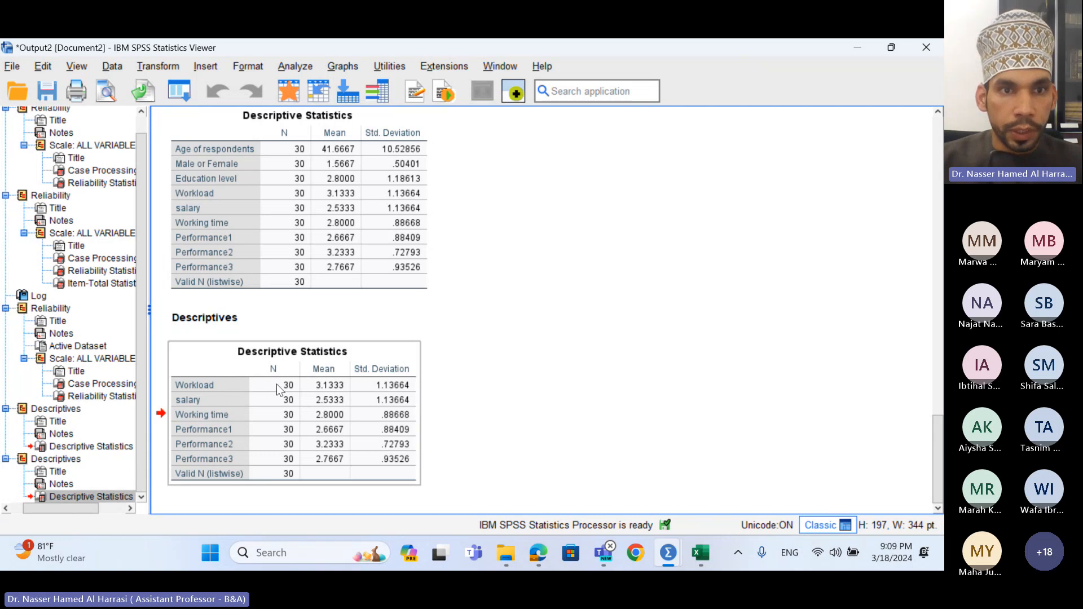
- Start Frequencies with Age of respondents, Male or Female and Education level as variables
left_click(291, 67)
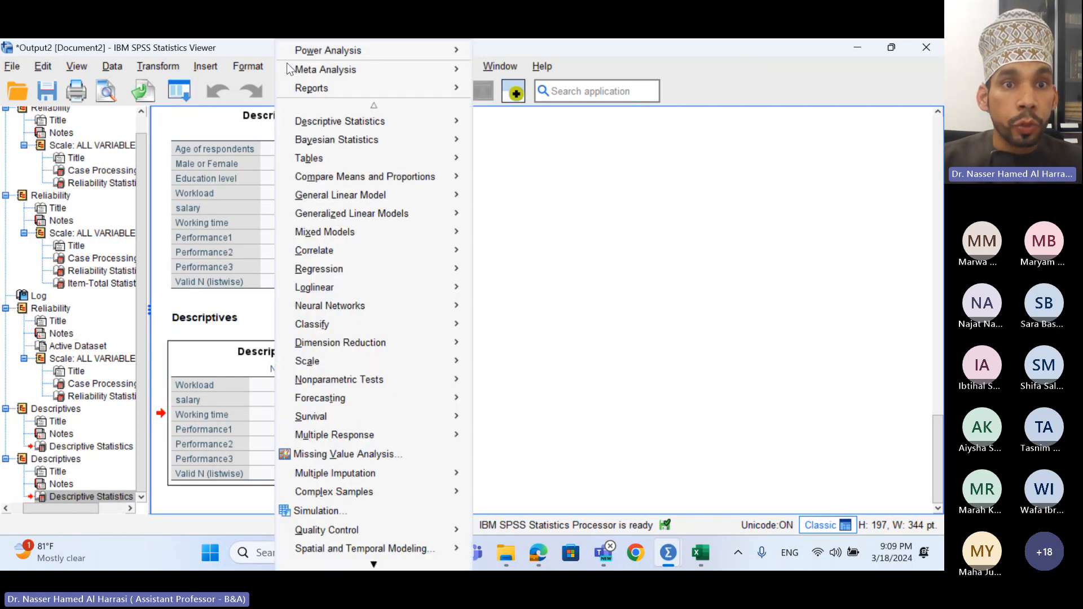
mouse_move(350, 127)
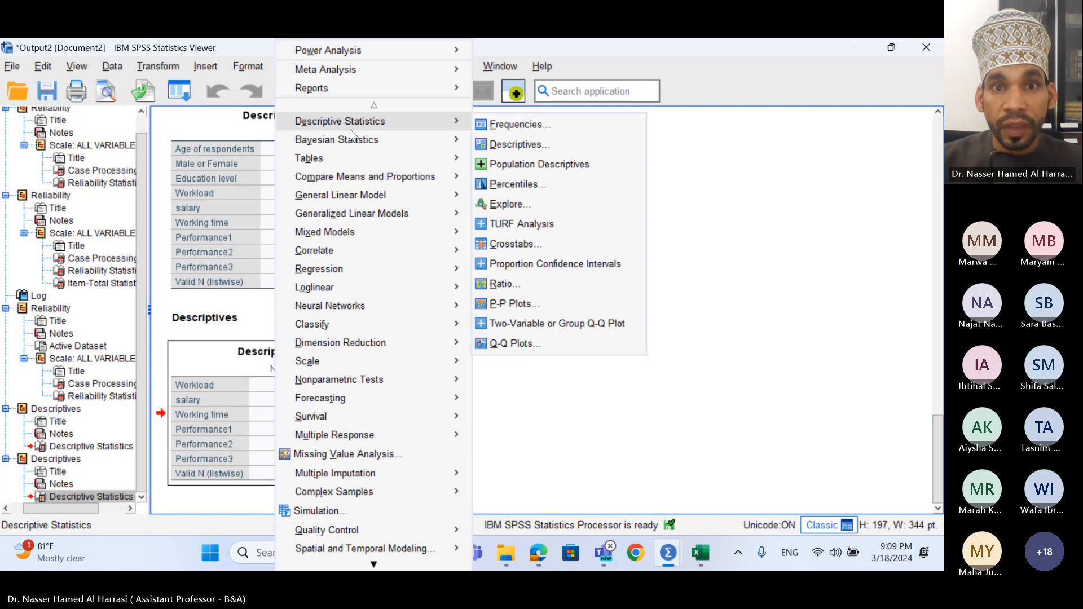
left_click(489, 130)
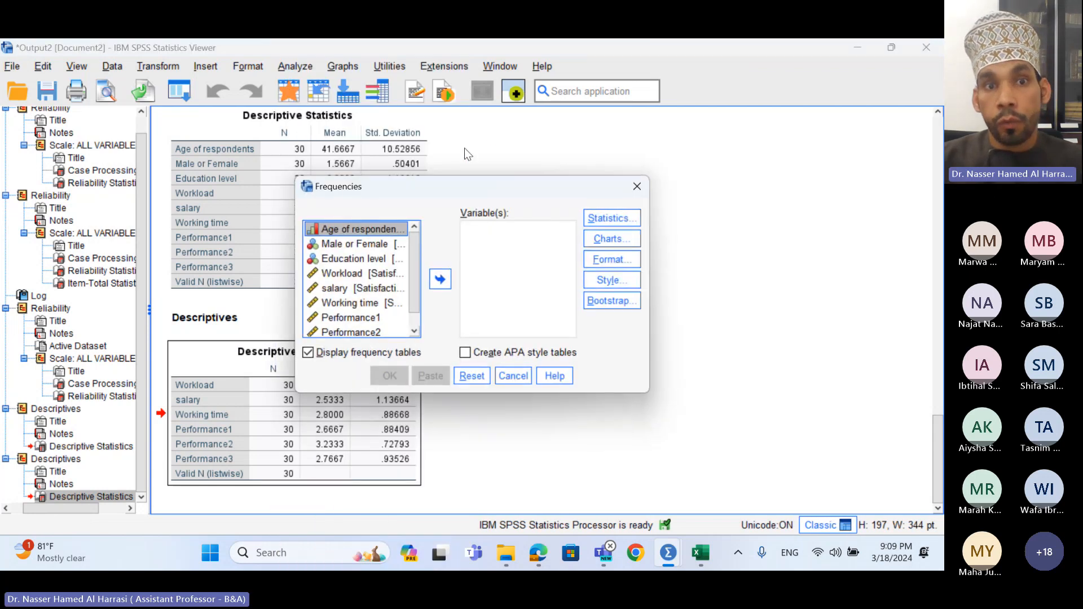
left_click(366, 245, "shift")
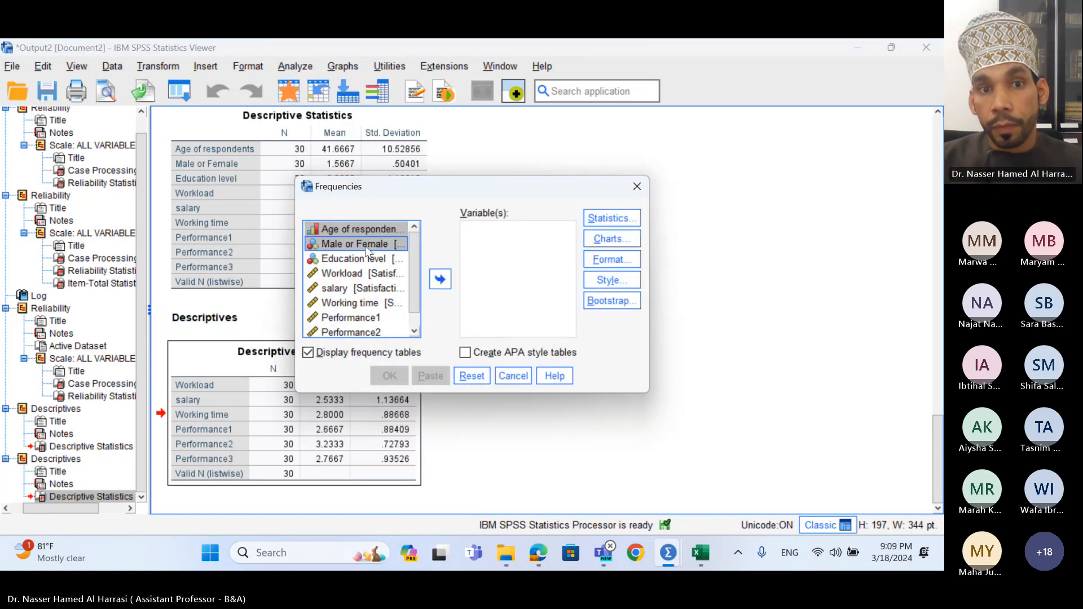
left_click(364, 260, "shift")
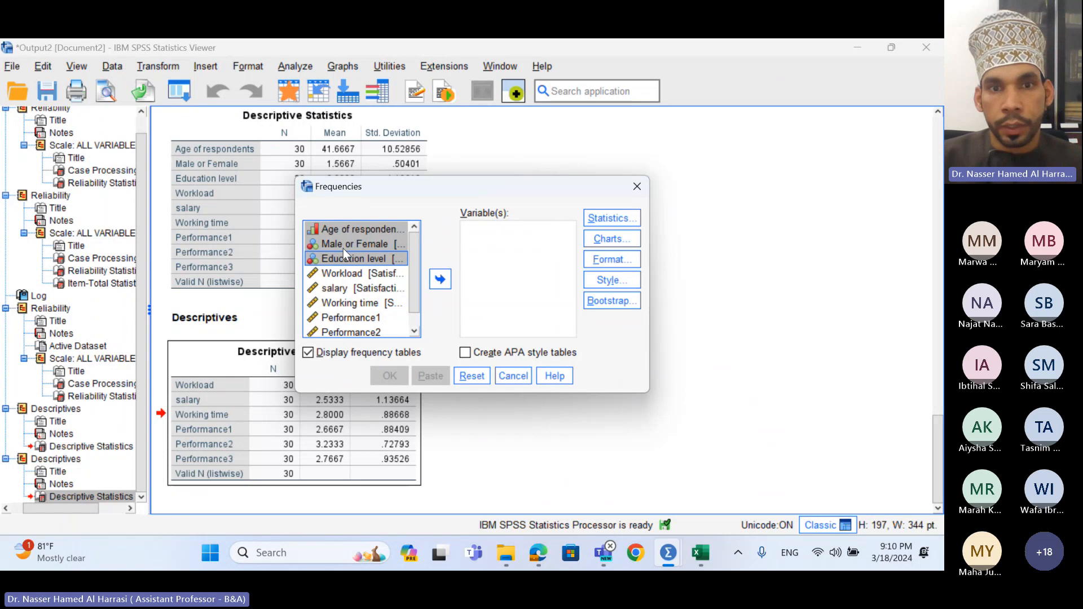
left_click(440, 280)
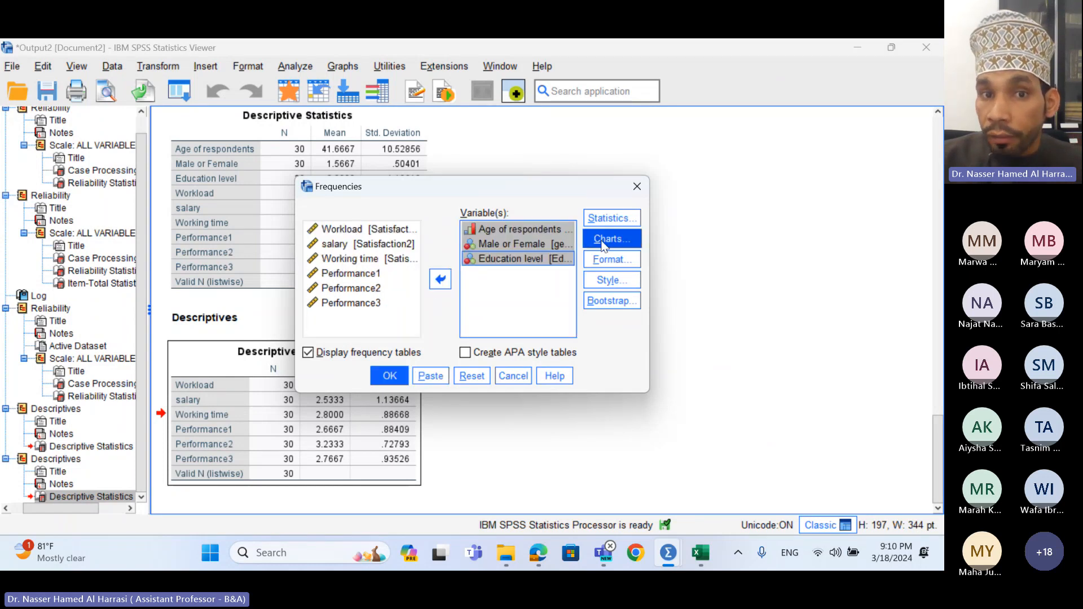
- Set the Frequencies chart type to Histograms
left_click(602, 241)
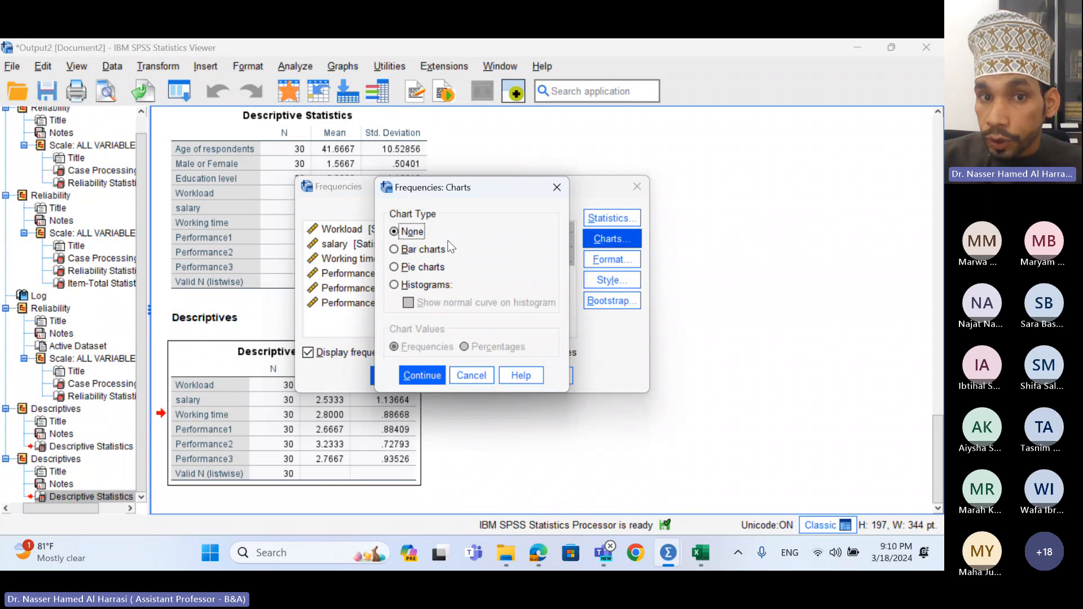
left_click(406, 252)
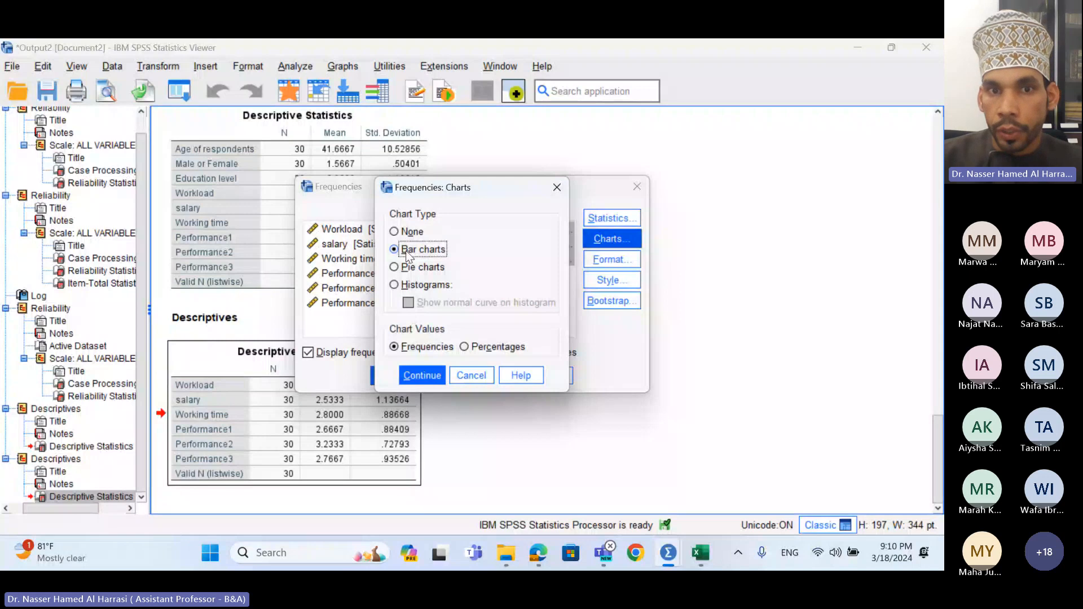
left_click(432, 286)
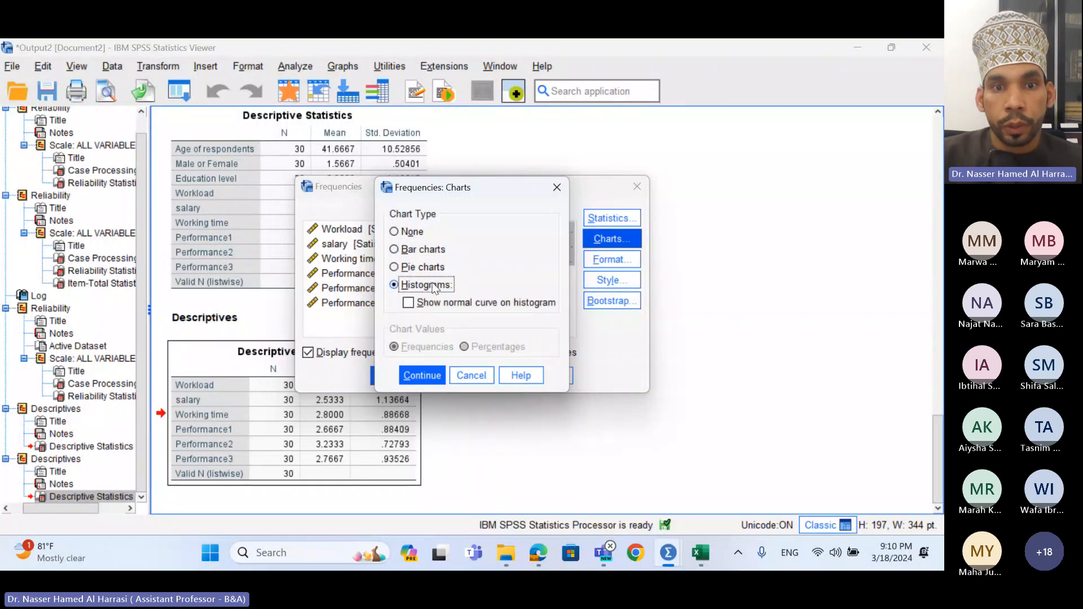
left_click(431, 376)
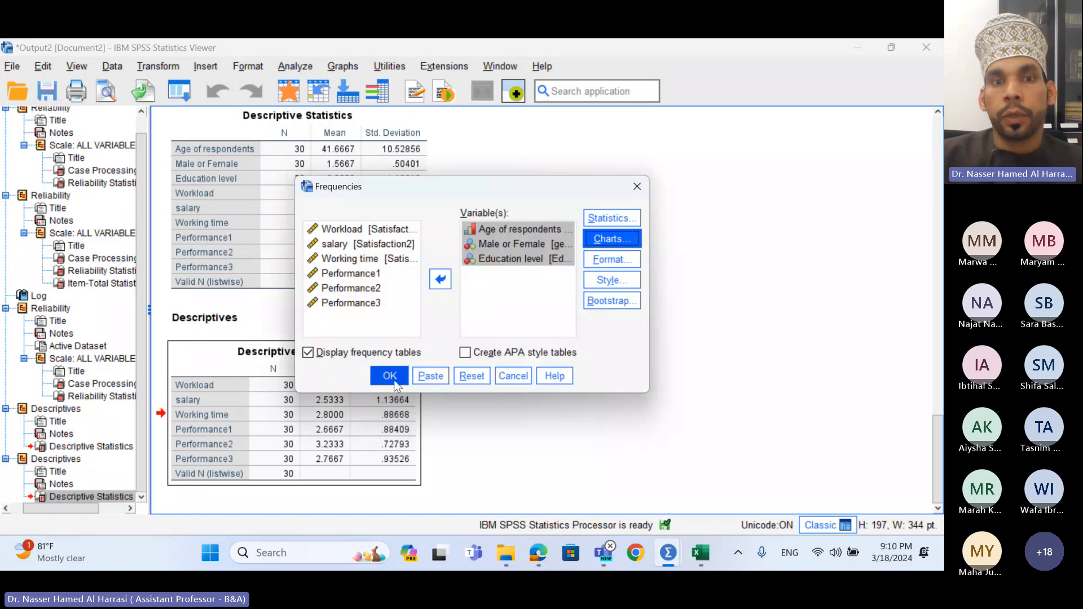
- Run Frequencies and scroll through the tables and histograms down to the Education level histogram
left_click(390, 376)
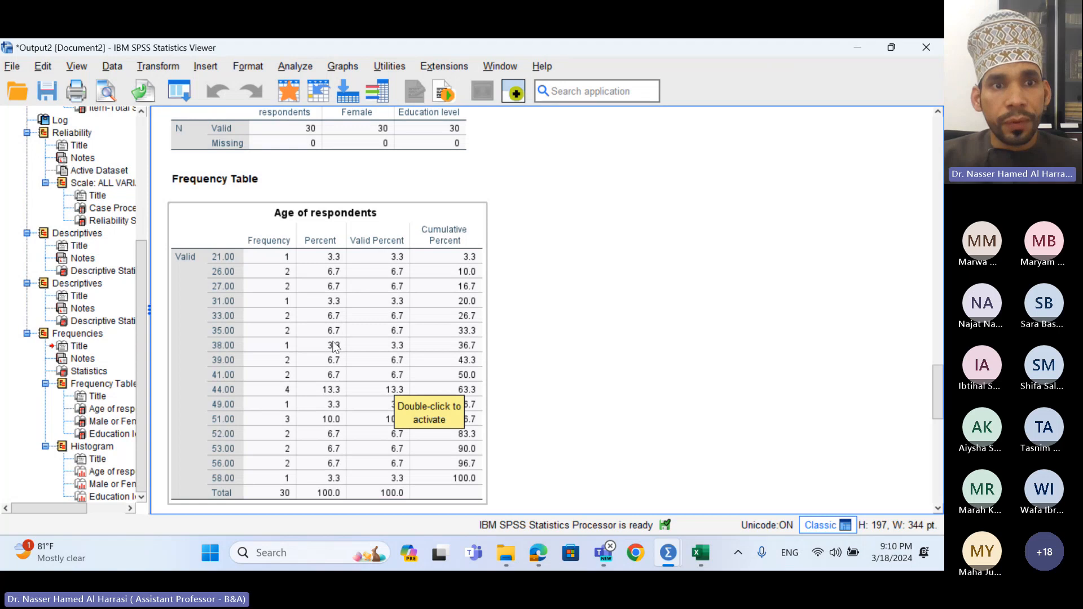
scroll(282, 328, "down", 3)
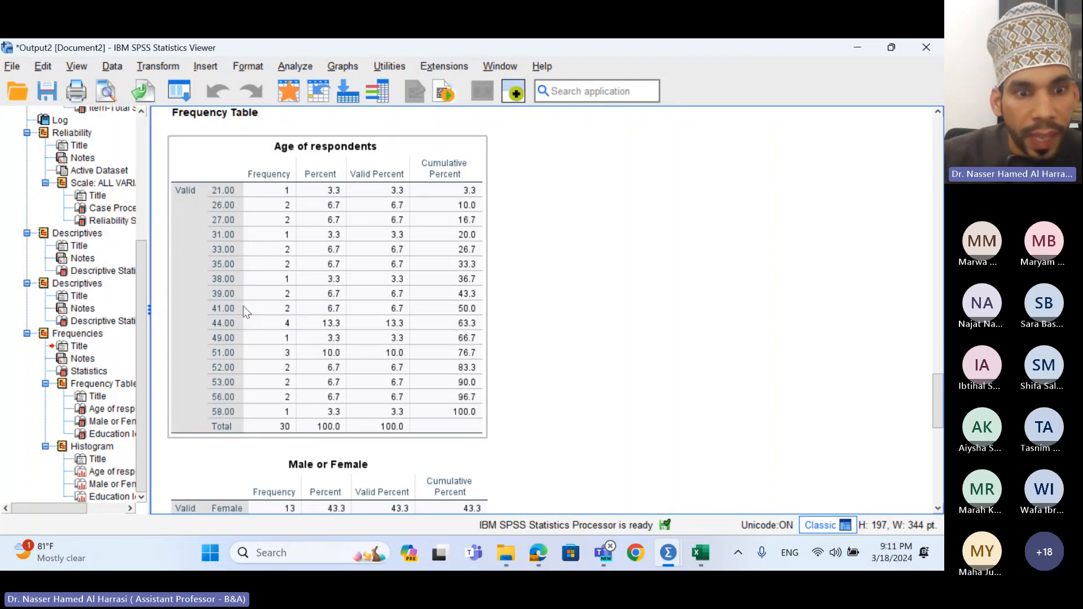
scroll(284, 416, "down", 4)
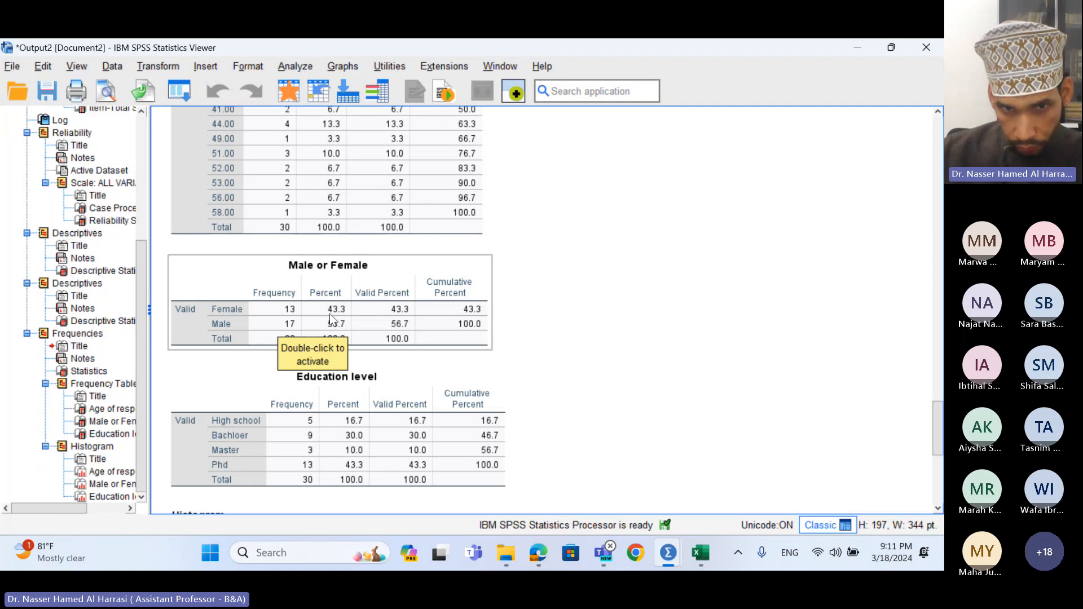
scroll(330, 314, "down", 3)
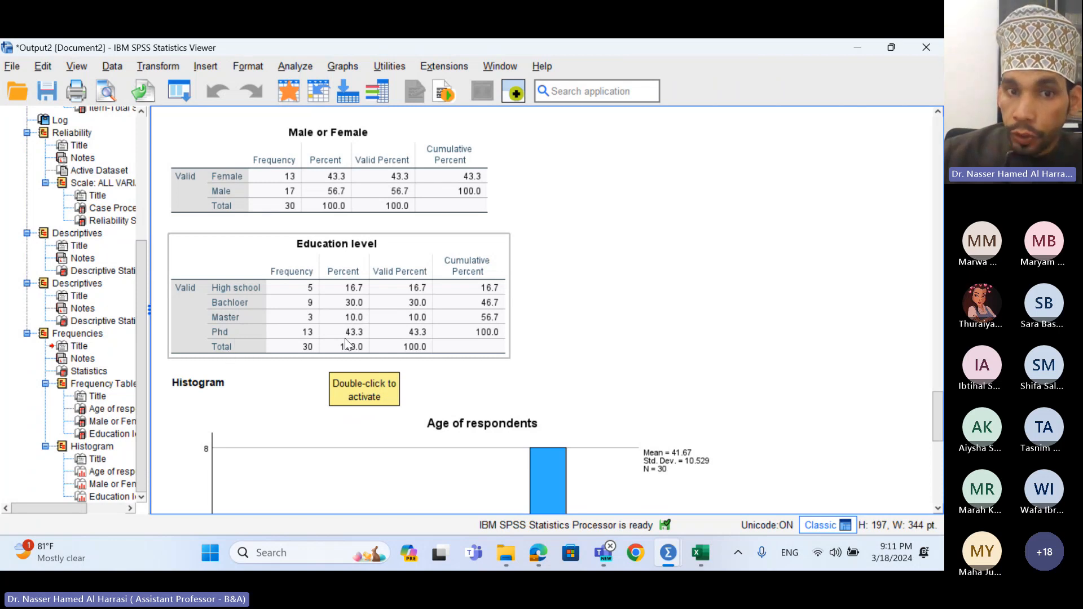
scroll(349, 339, "down", 3)
scroll(459, 355, "down", 3)
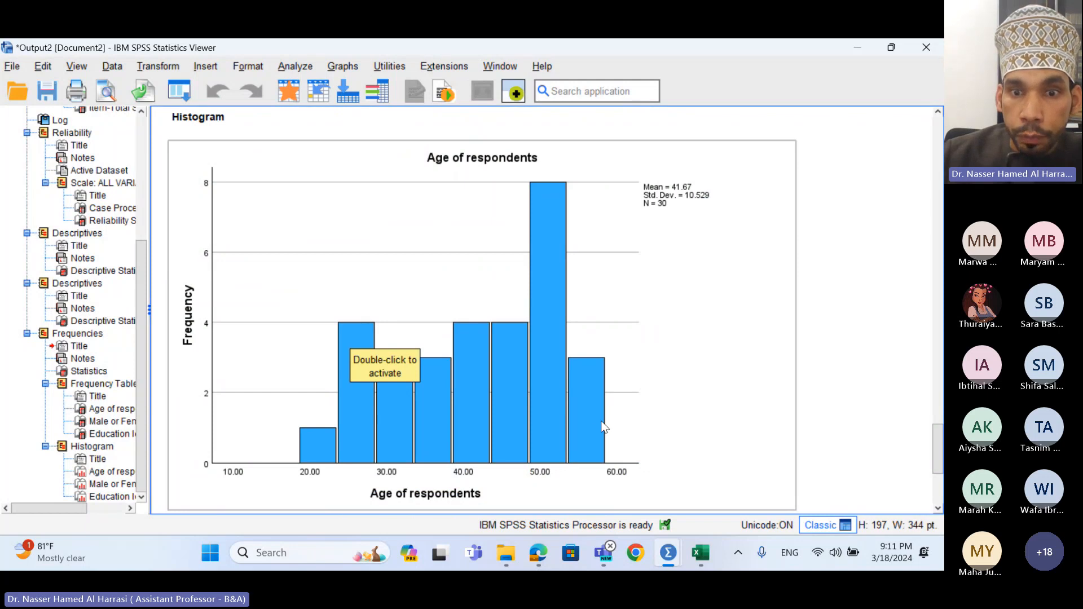
scroll(607, 419, "down", 3)
scroll(608, 420, "down", 3)
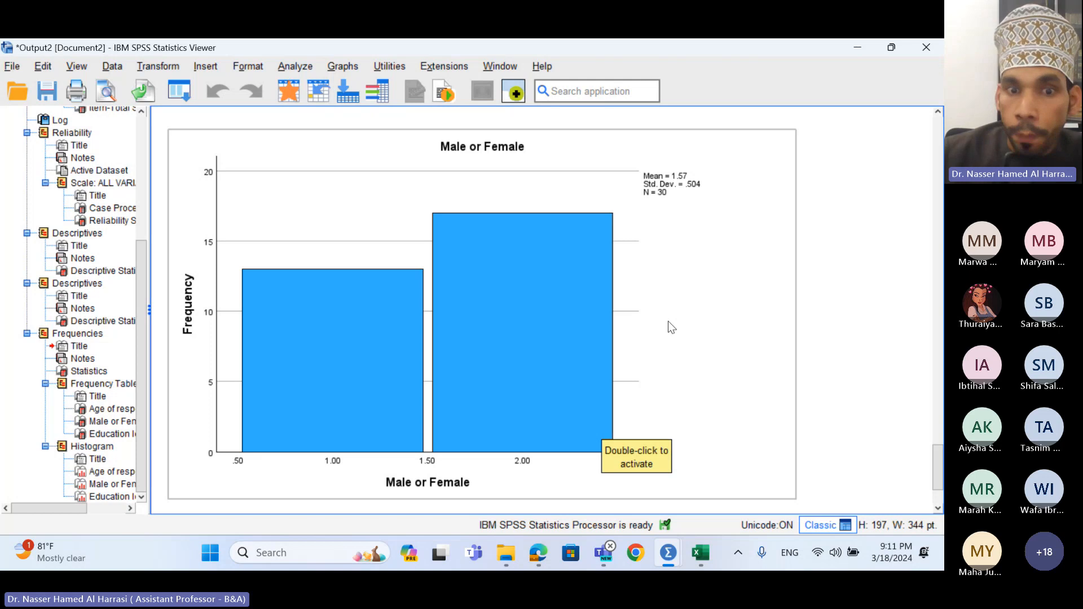
scroll(668, 320, "down", 5)
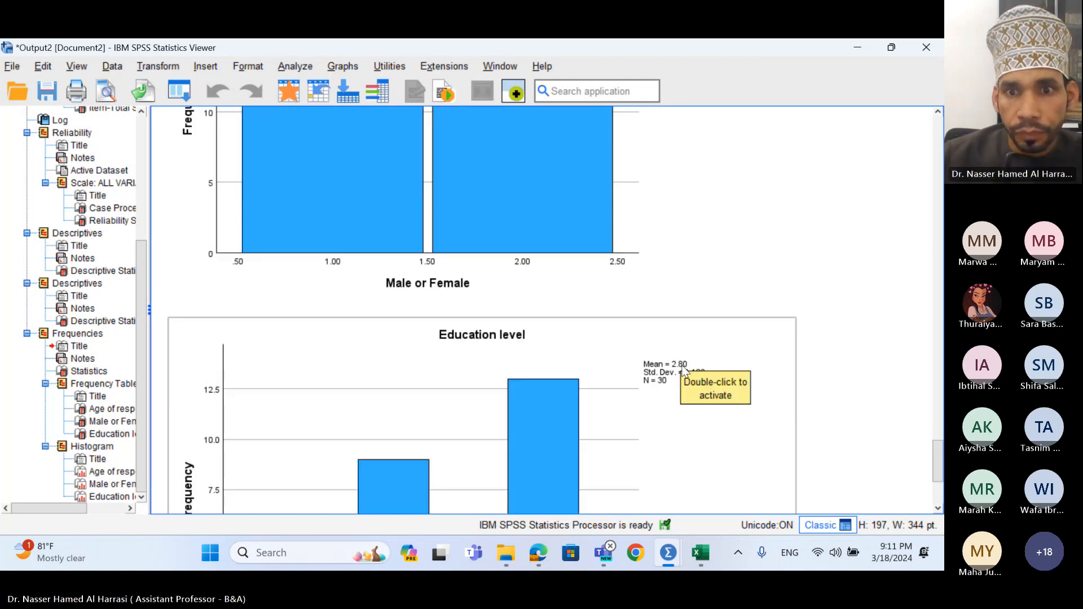
scroll(615, 322, "down", 1)
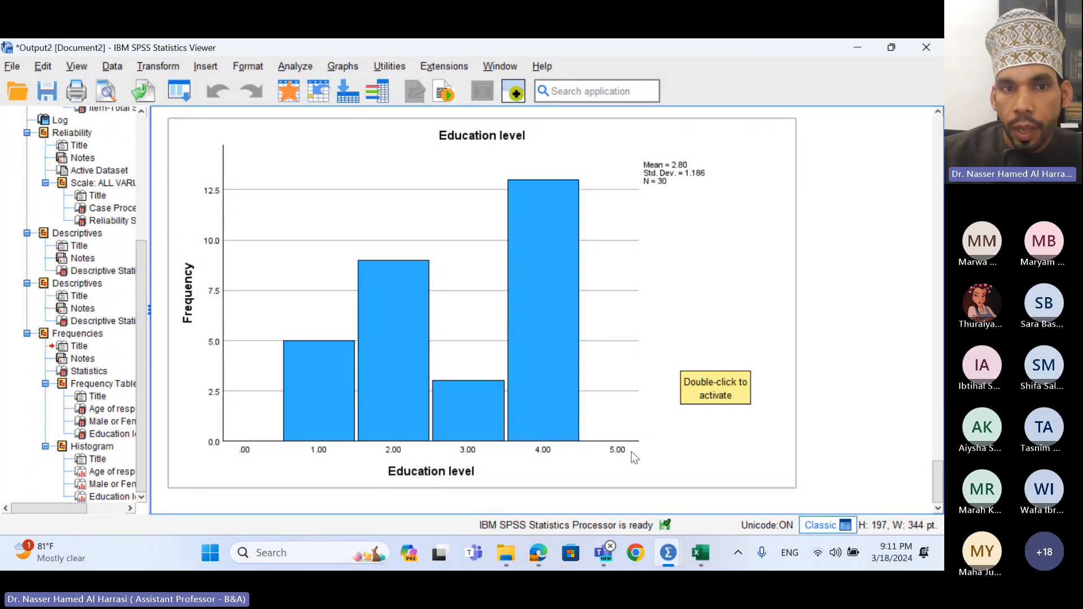
- Open the Education level histogram in Chart Editor, select its x-axis labels, then close the editor
left_click(473, 367)
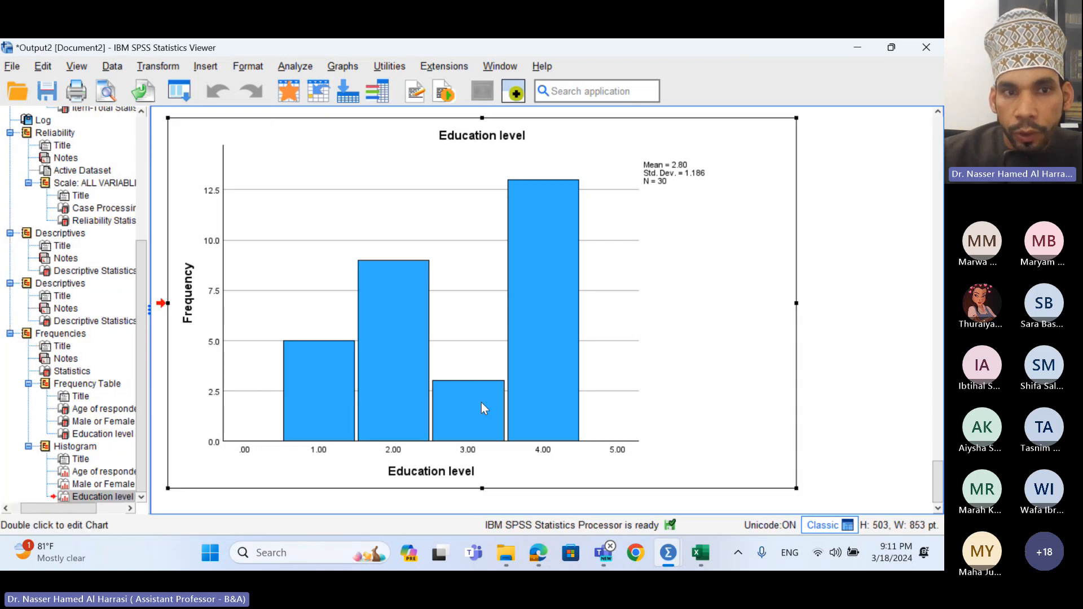
double_click(481, 408)
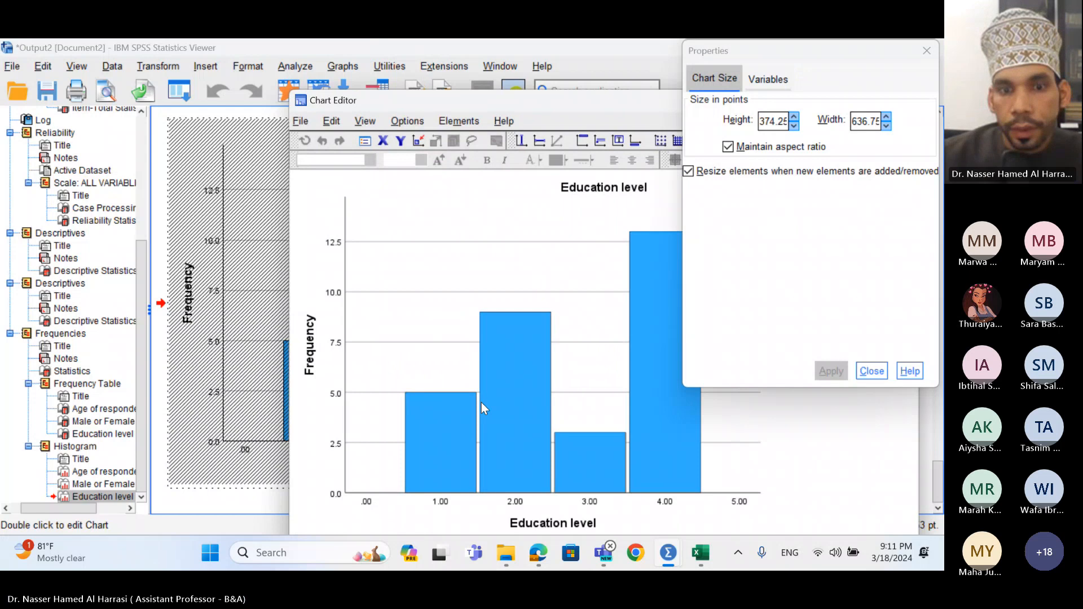
left_click(872, 371)
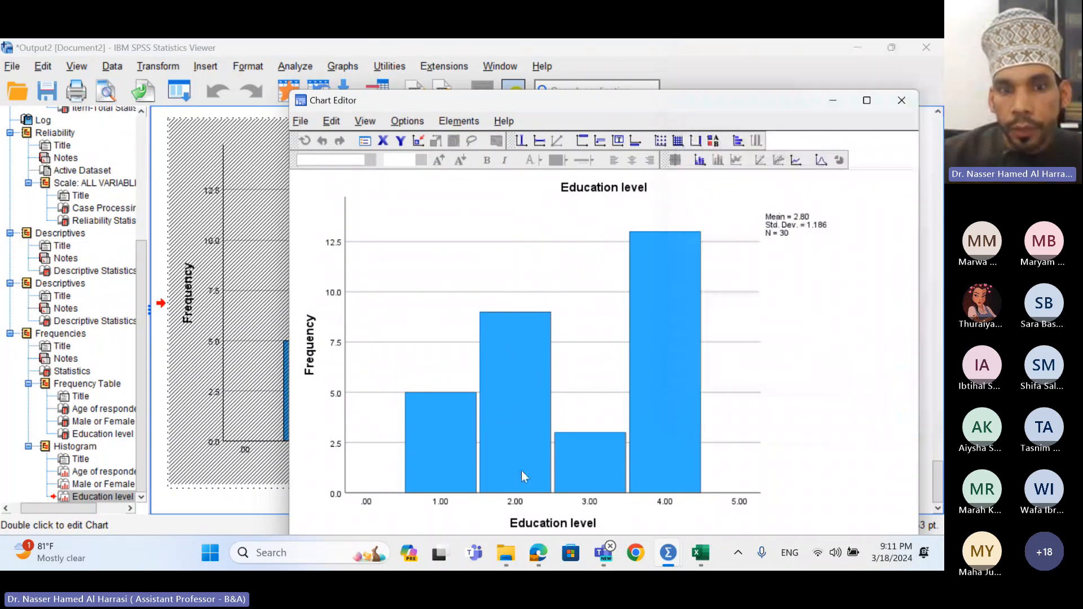
left_click(441, 502)
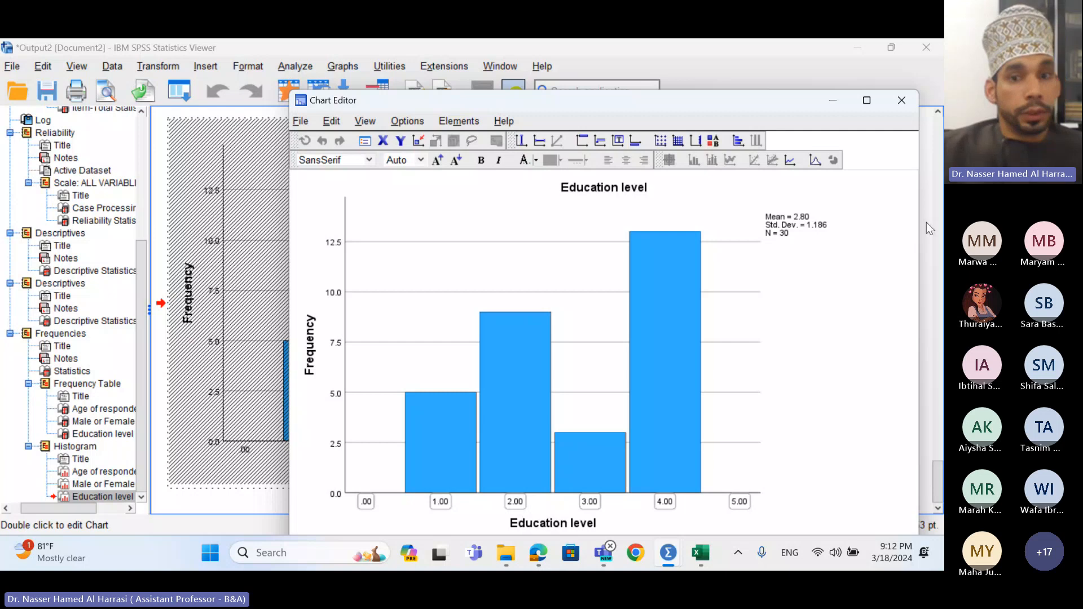
left_click(906, 105)
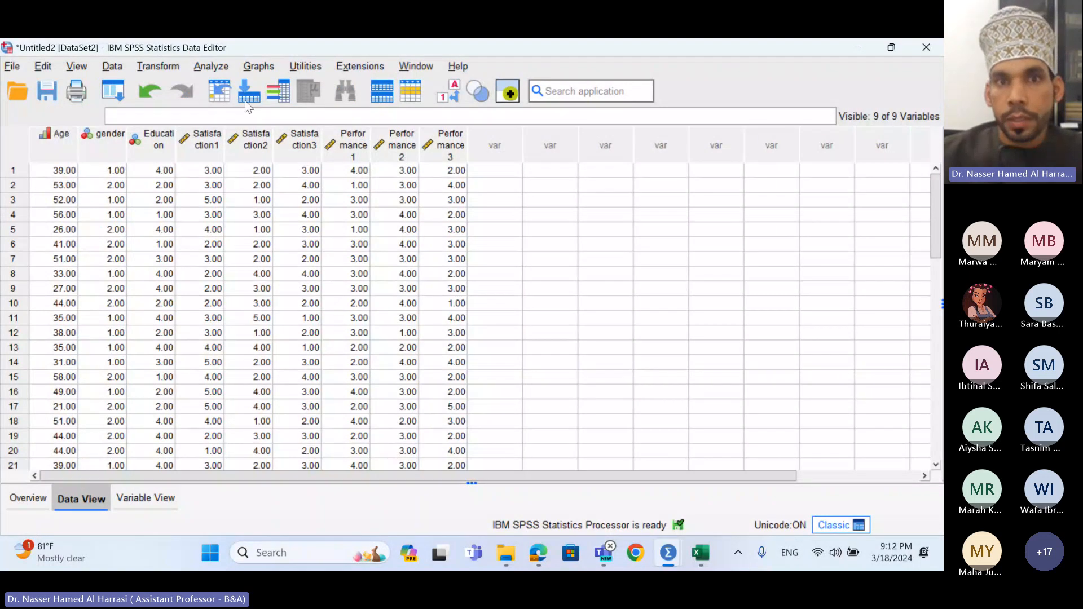
- Open the Analyze menu and dismiss it without choosing an analysis
left_click(218, 68)
mouse_move(266, 124)
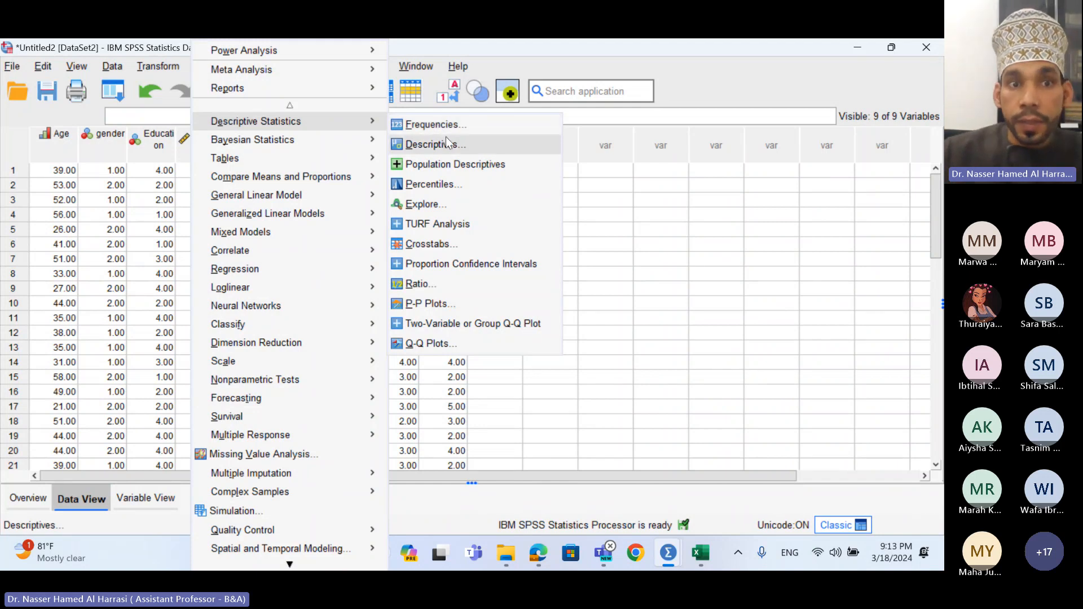
left_click(651, 216)
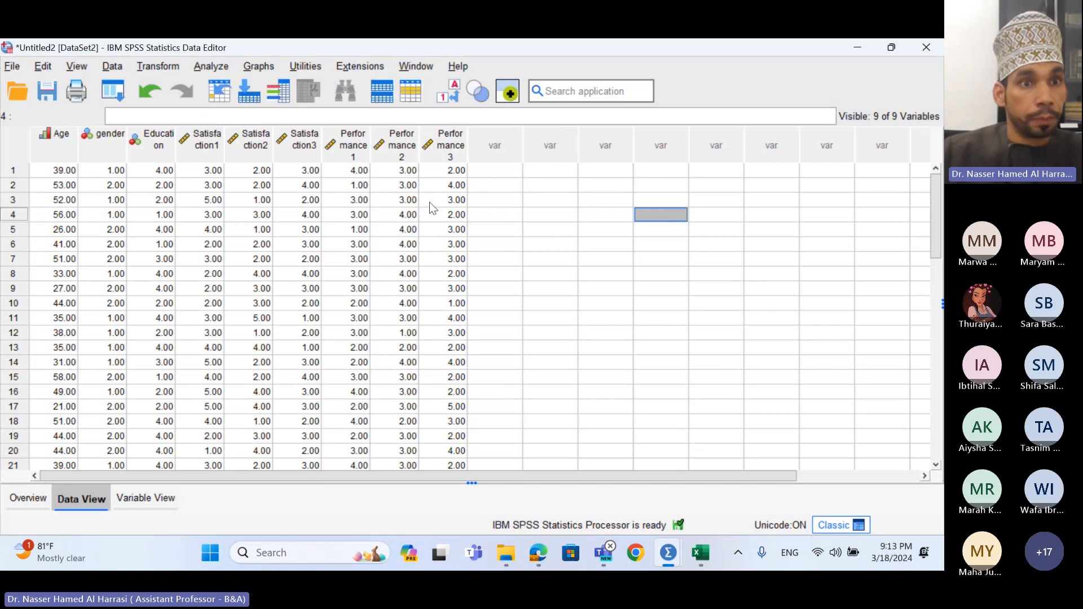
- Select the Satisfaction1, Satisfaction2 and Satisfaction3 columns, then open the Transform menu
left_click(208, 151)
left_click(270, 150)
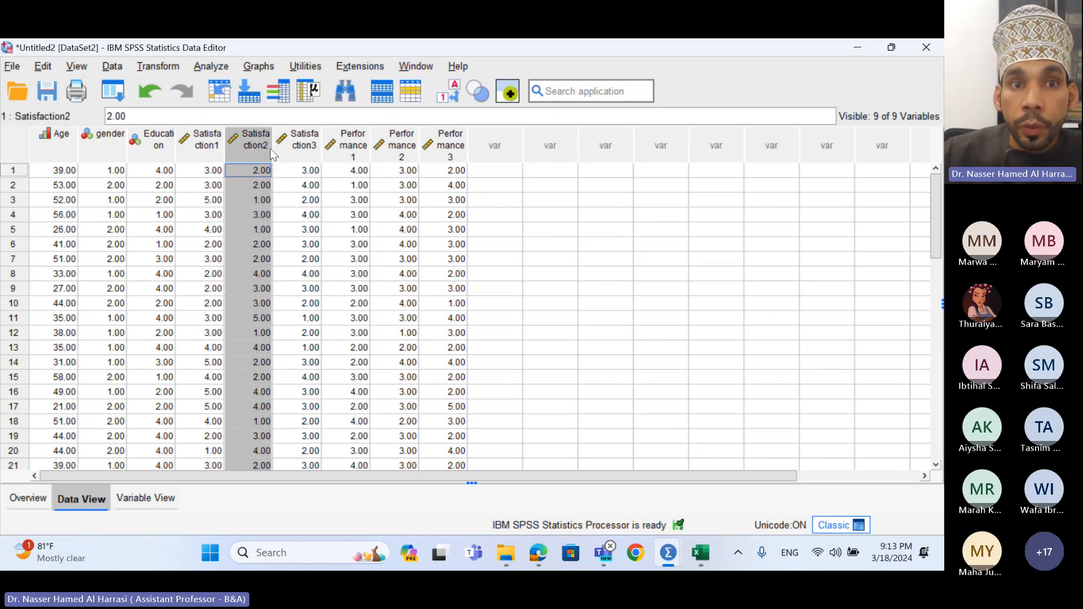
left_click(292, 147)
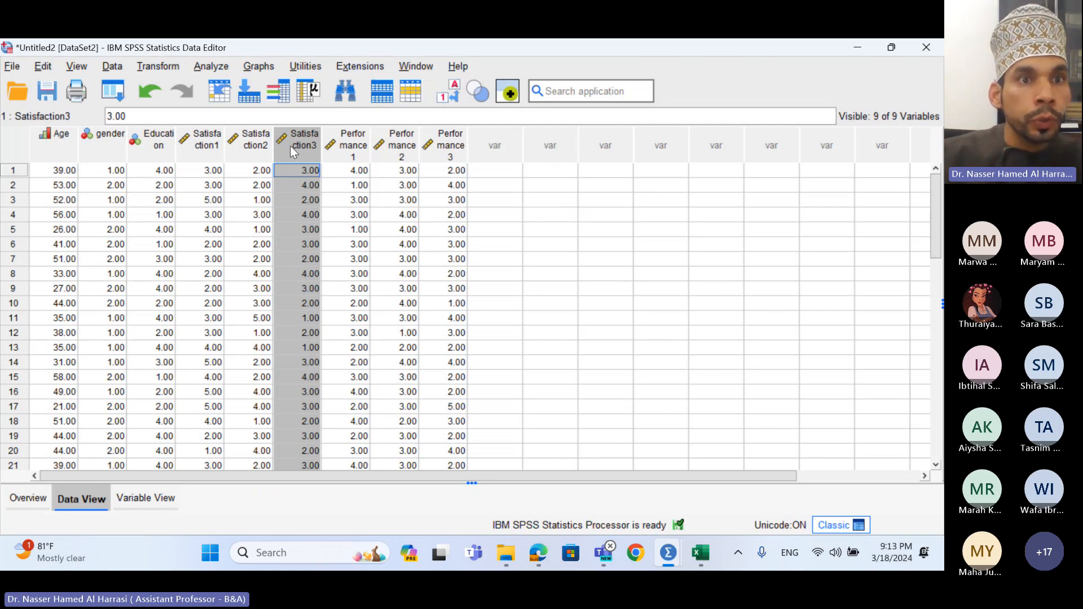
left_click(173, 69)
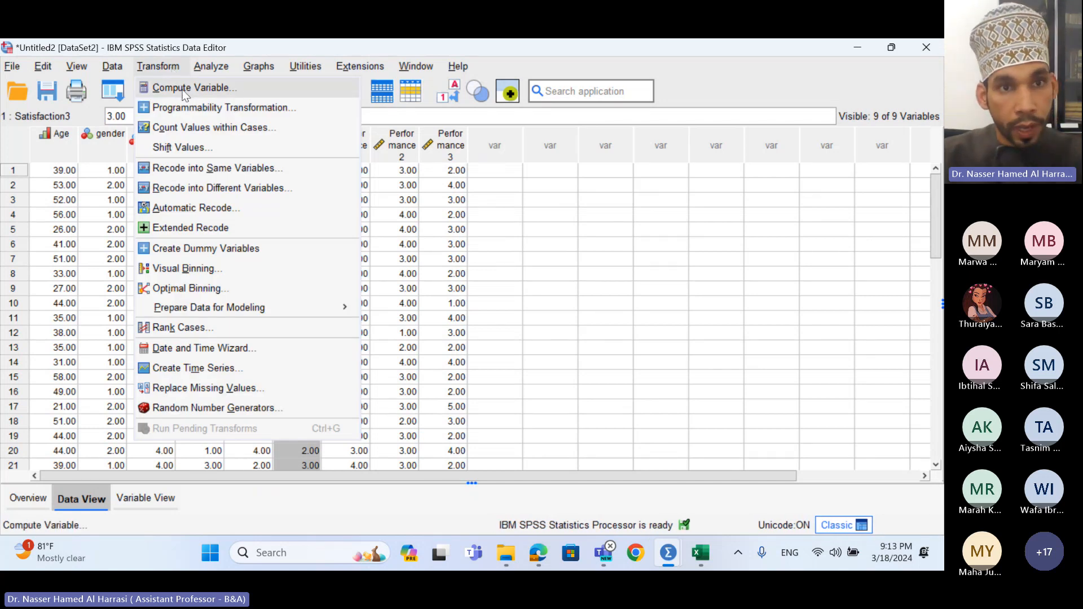
- In Compute Variable, name the target Satisfaction and pick Mean from the Statistical functions
left_click(184, 89)
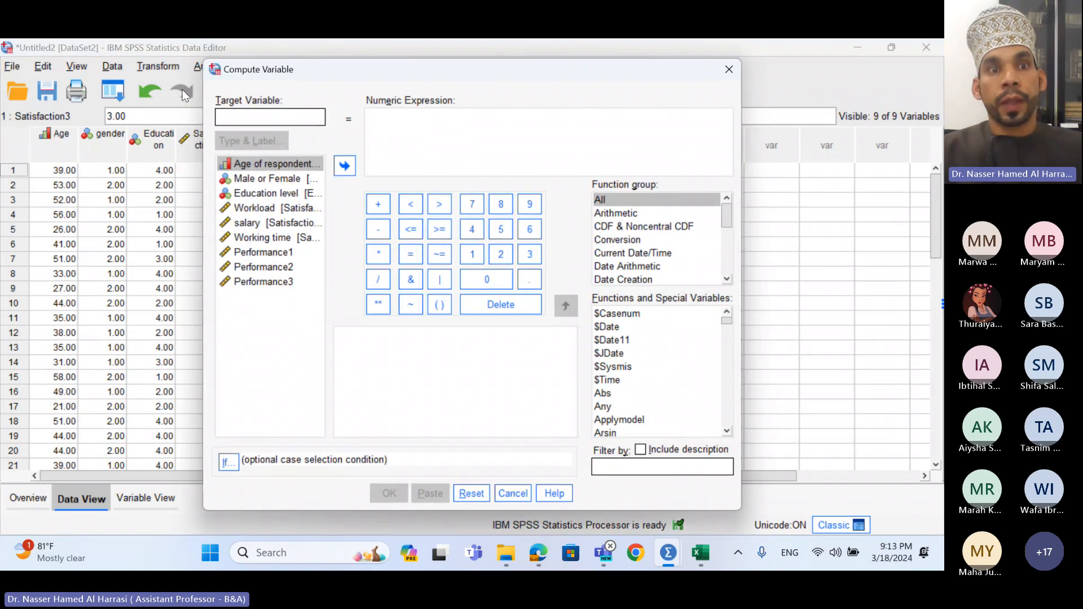
left_click(234, 122)
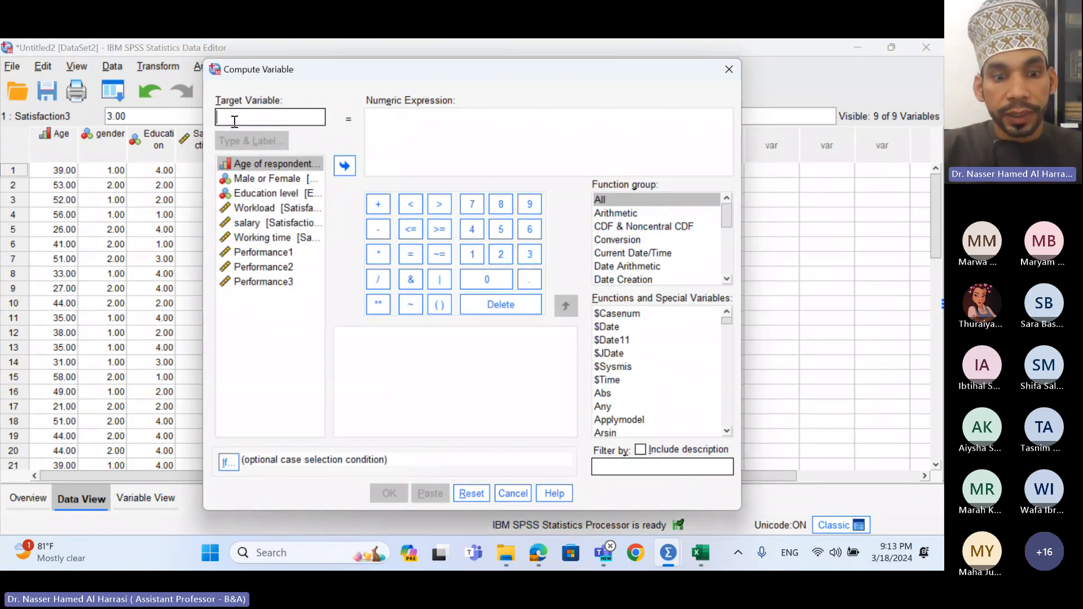
type("Satisf")
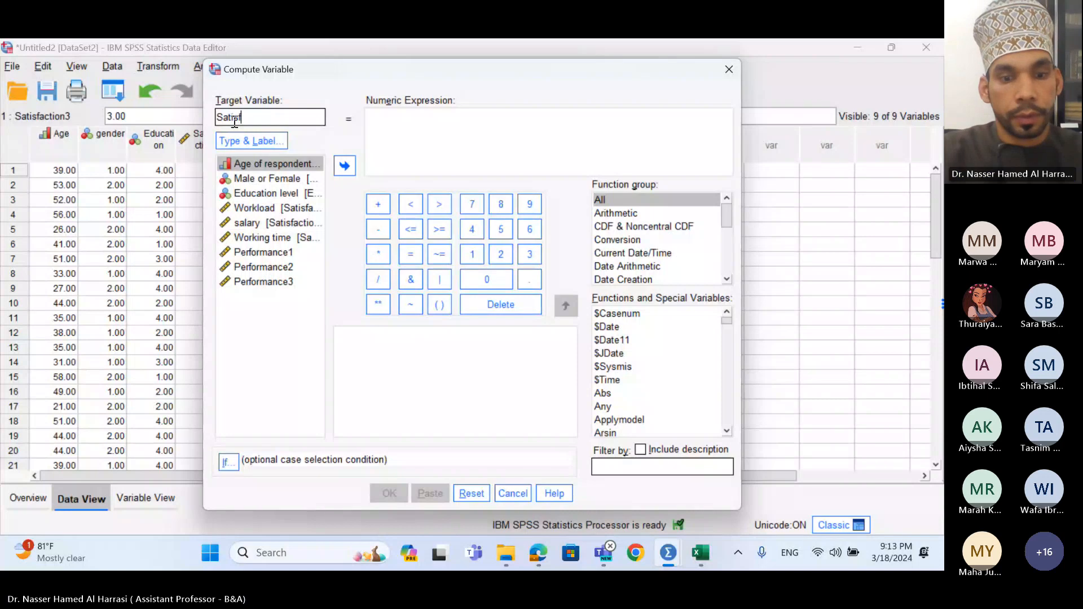
type("action")
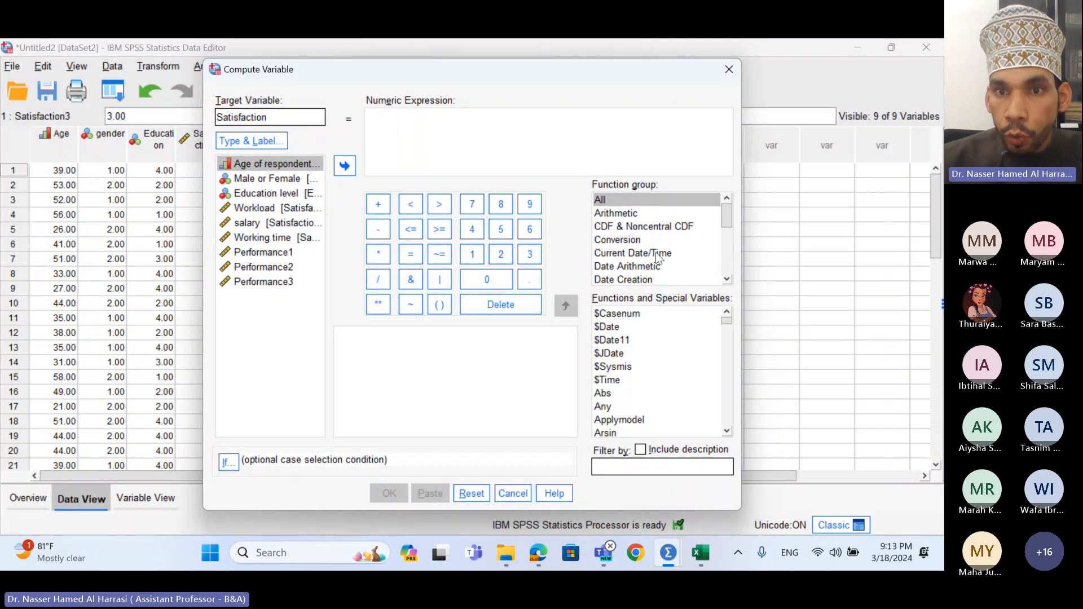
scroll(655, 256, "down", 4)
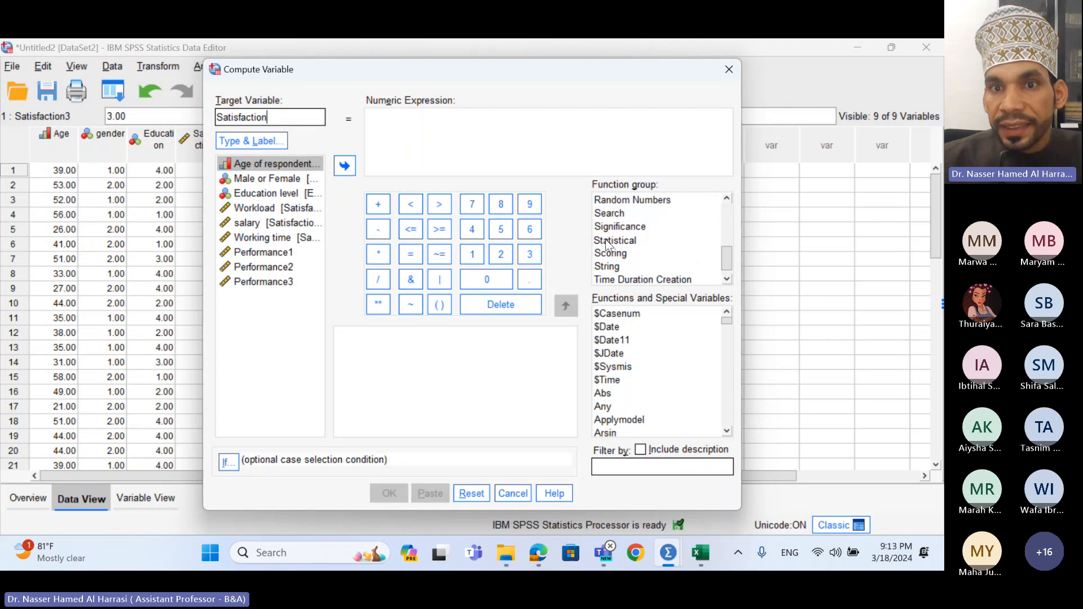
left_click(632, 241)
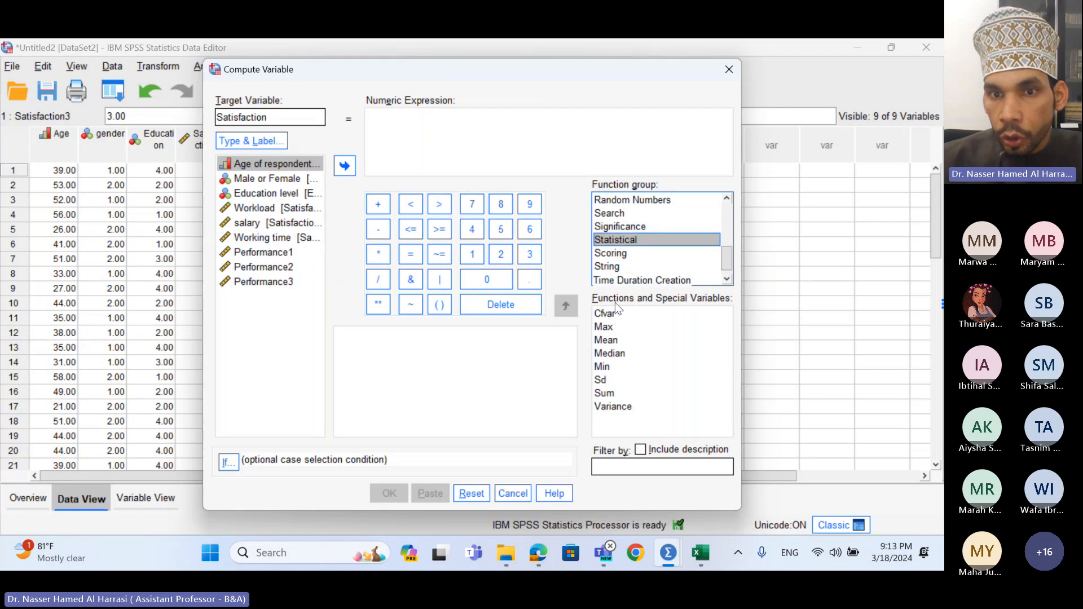
left_click(618, 344)
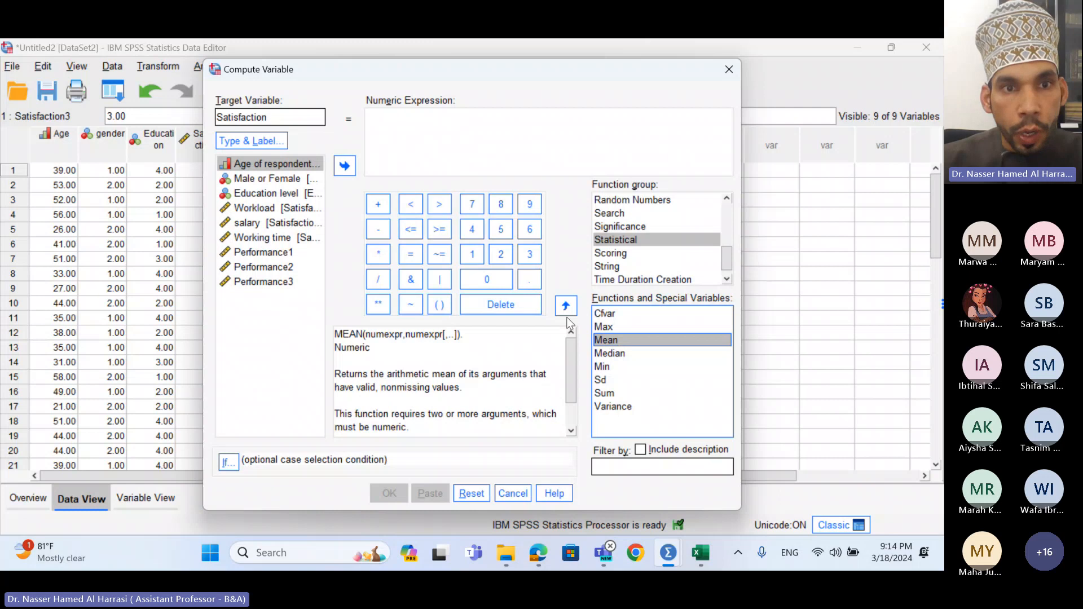
- Discard a started Satisfaction1 + sum and insert the MEAN function template instead
left_click(260, 209)
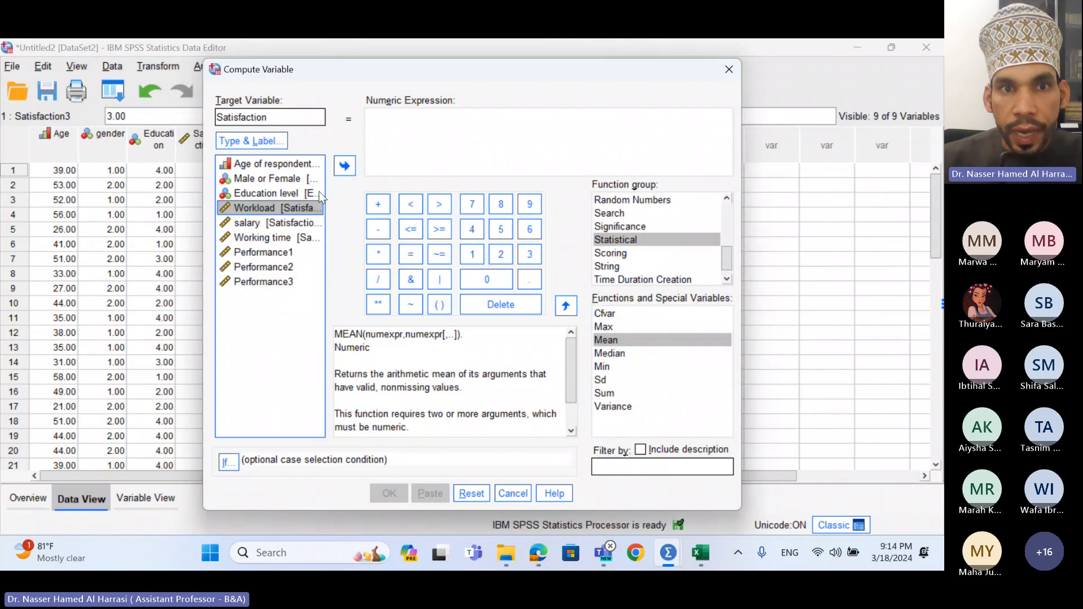
left_click(344, 166)
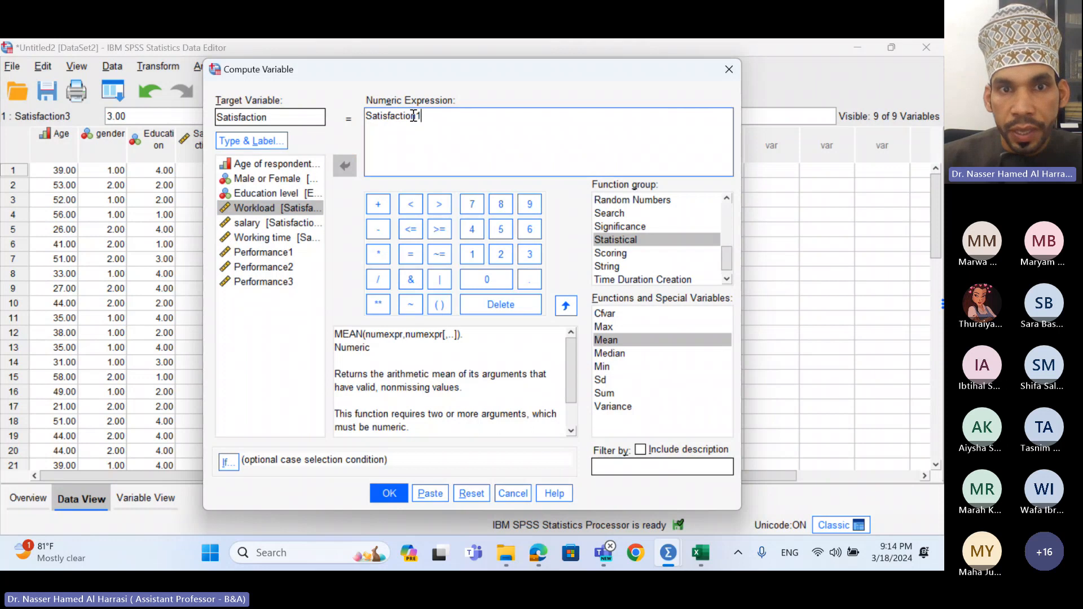
left_click(378, 208)
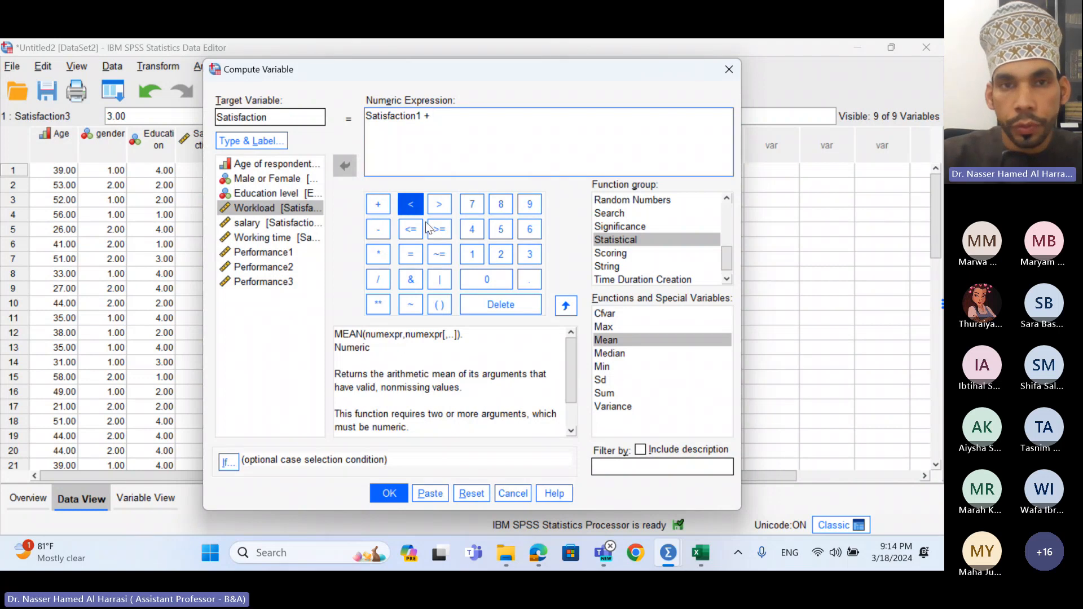
key("BackSpace")
key("BackSpace")
key("BackSpace")
key("BackSpace")
key("BackSpace")
key("BackSpace")
key("BackSpace")
key("BackSpace")
key("BackSpace")
key("BackSpace")
key("BackSpace")
key("BackSpace")
key("BackSpace")
key("BackSpace")
key("BackSpace")
key("BackSpace")
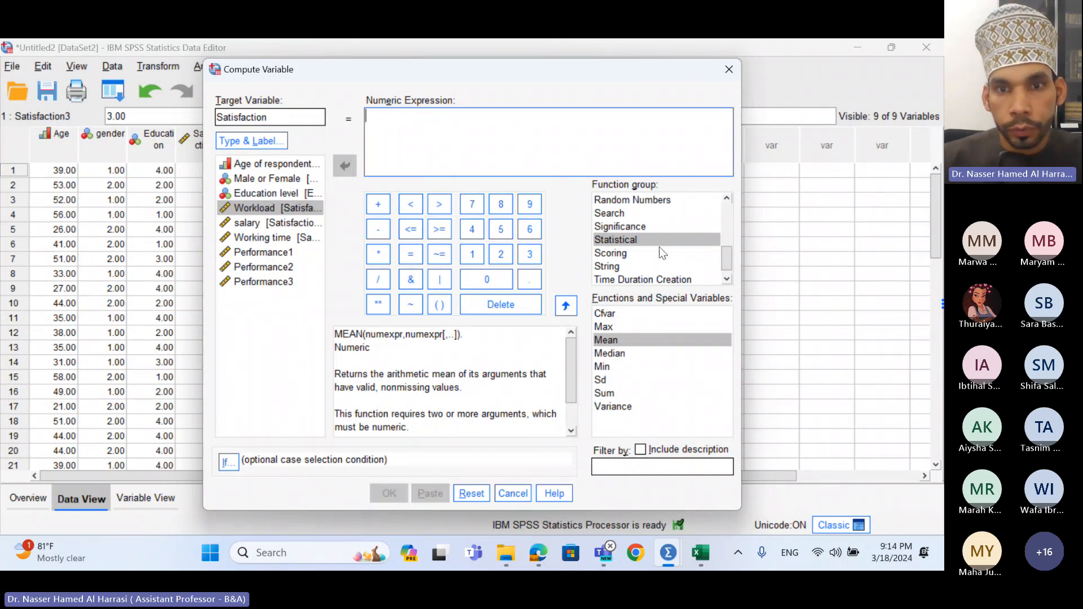
left_click(566, 312)
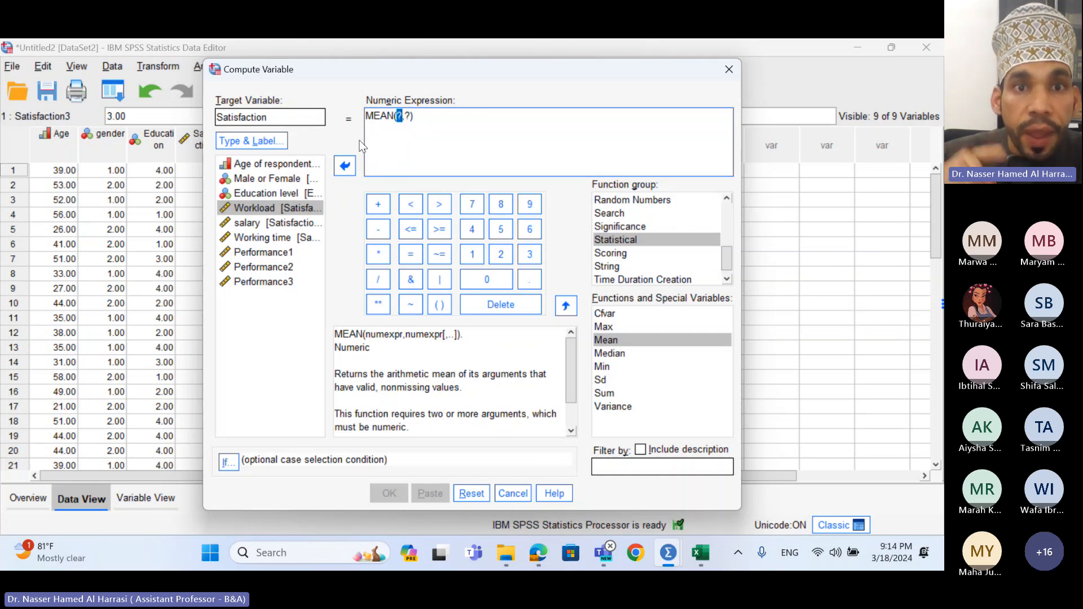
- Fill MEAN with Satisfaction1, Satisfaction2 and Satisfaction3 as its arguments
left_click(258, 210)
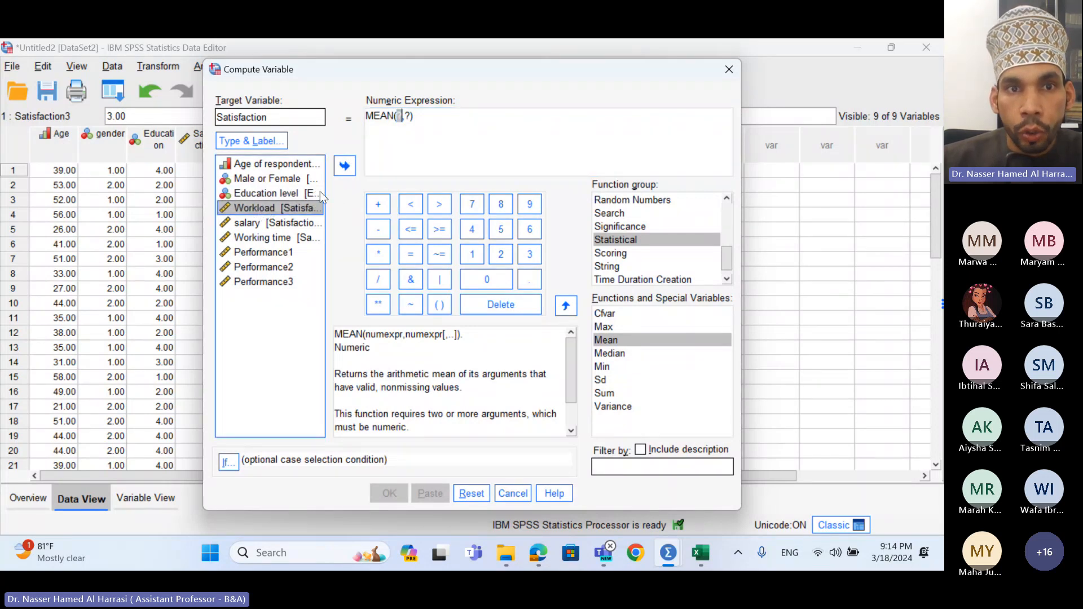
left_click(351, 171)
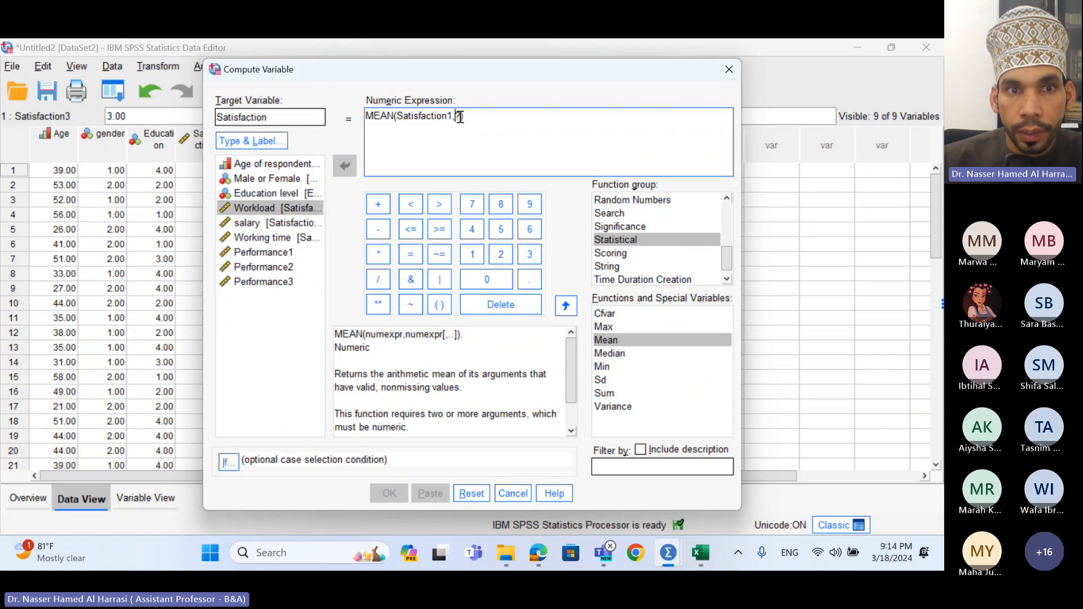
left_click(267, 224)
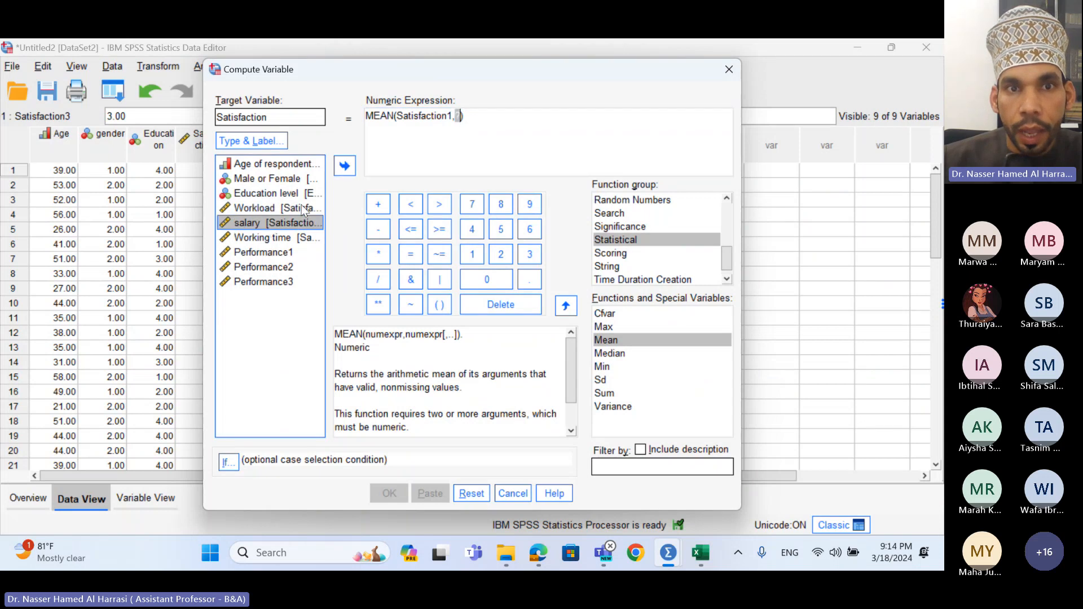
left_click(350, 171)
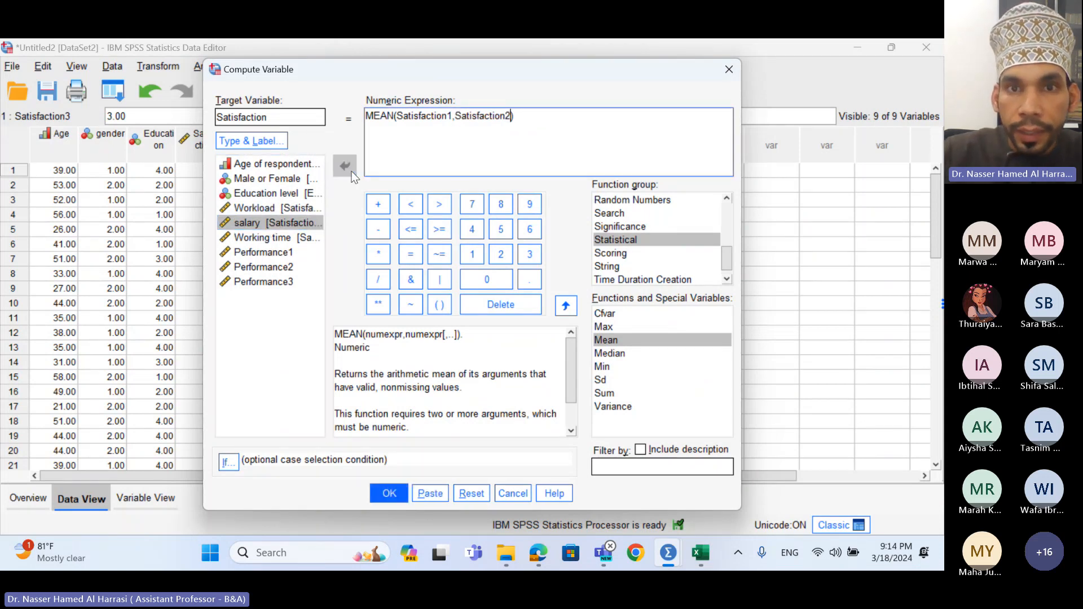
type(",")
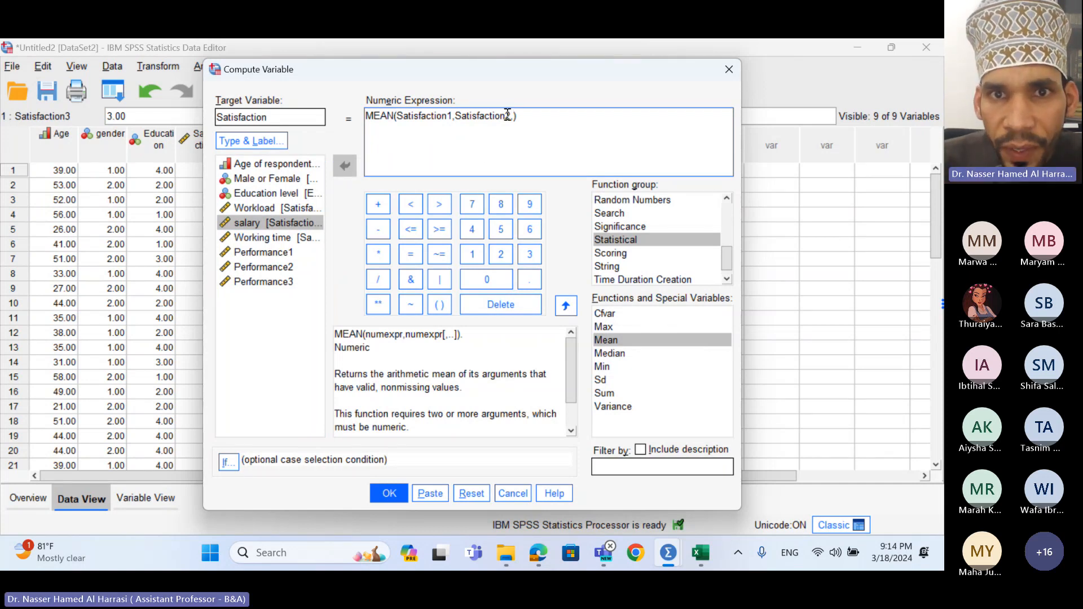
key("BackSpace")
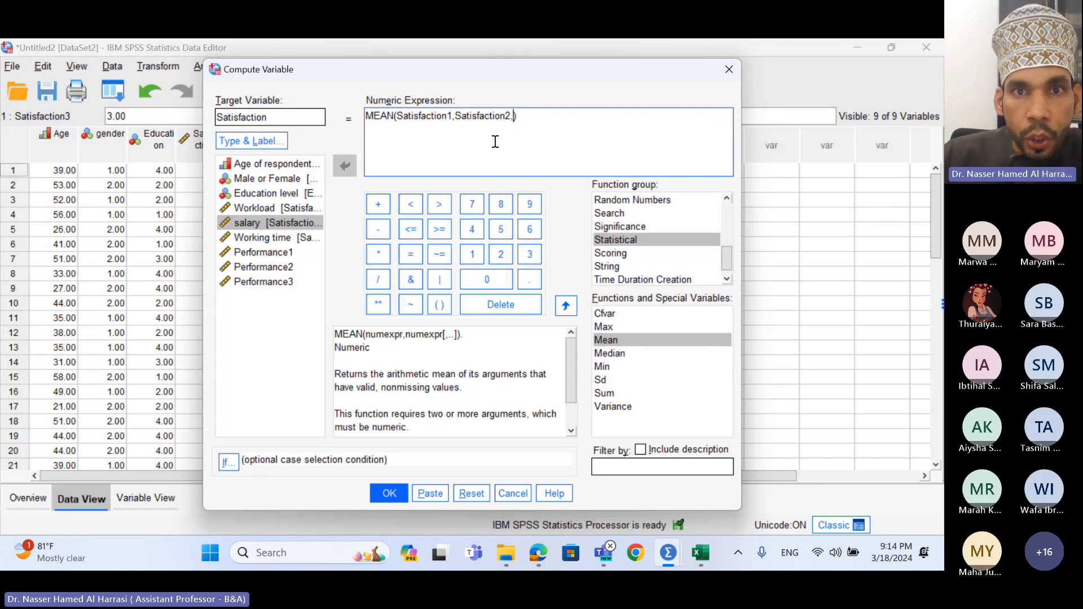
left_click(283, 238)
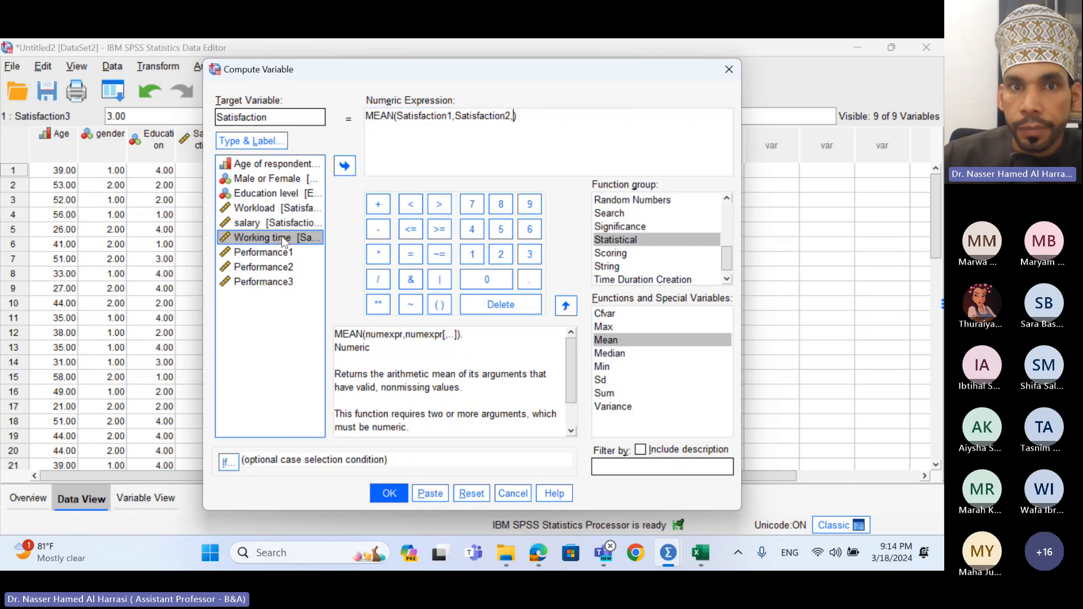
left_click(345, 166)
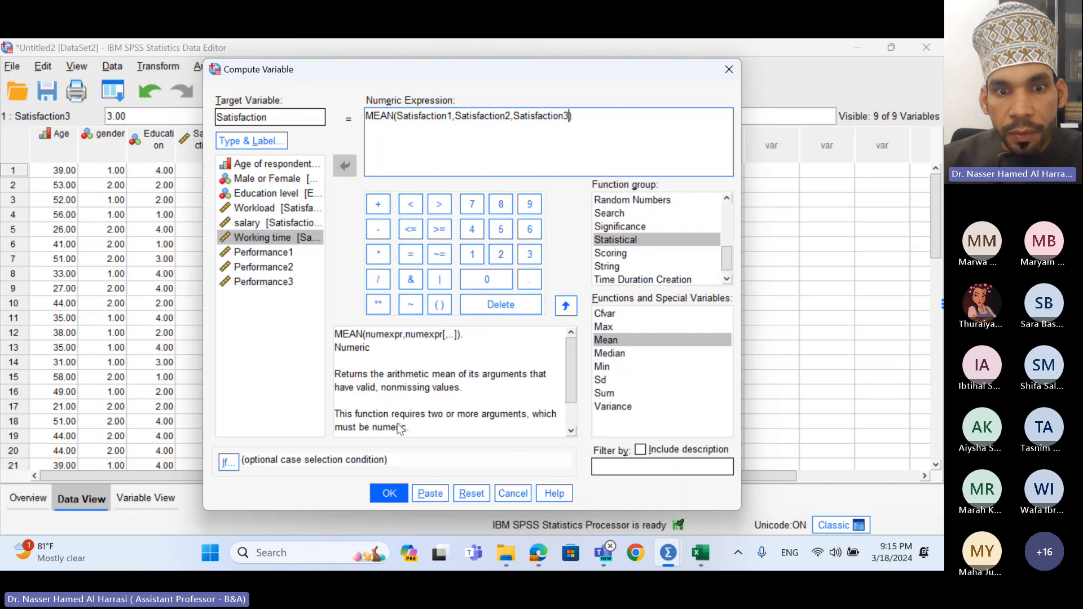
- Compute the Satisfaction variable and check its new column in the Untitled2 data sheet
left_click(396, 491)
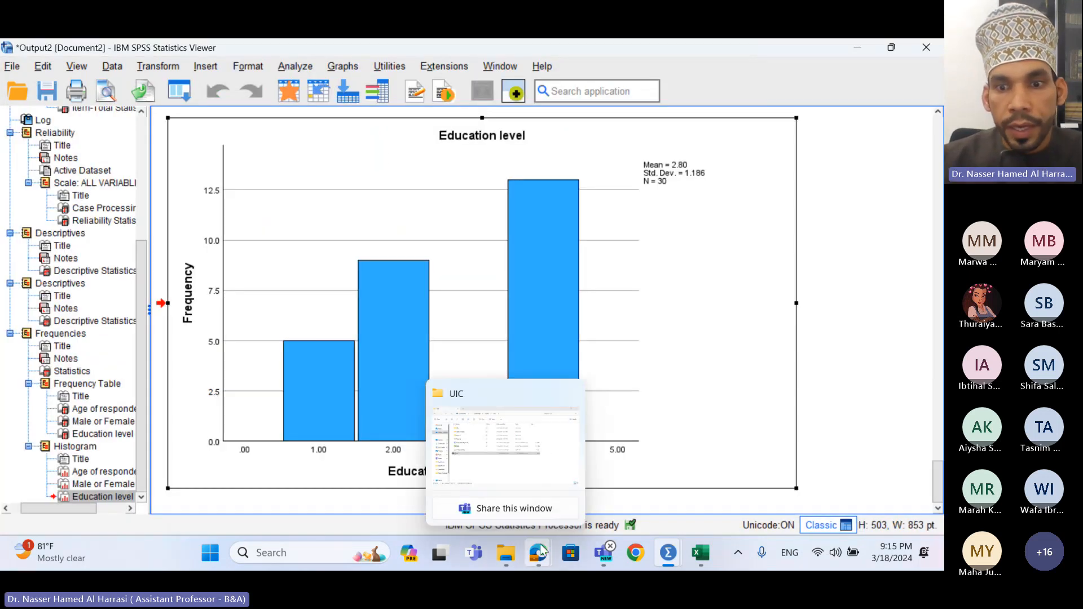
mouse_move(667, 560)
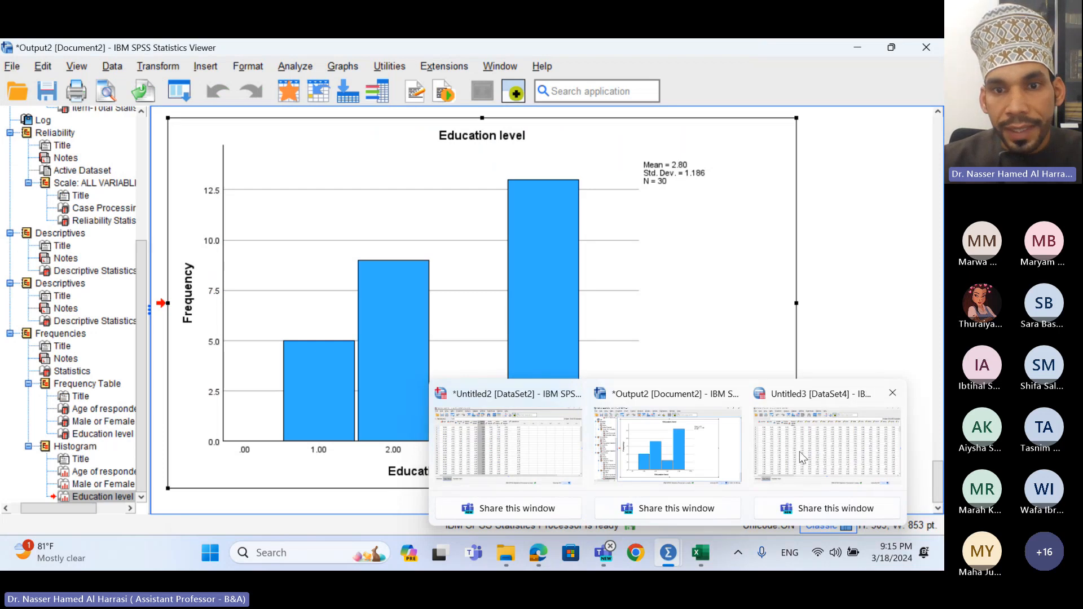
mouse_move(548, 438)
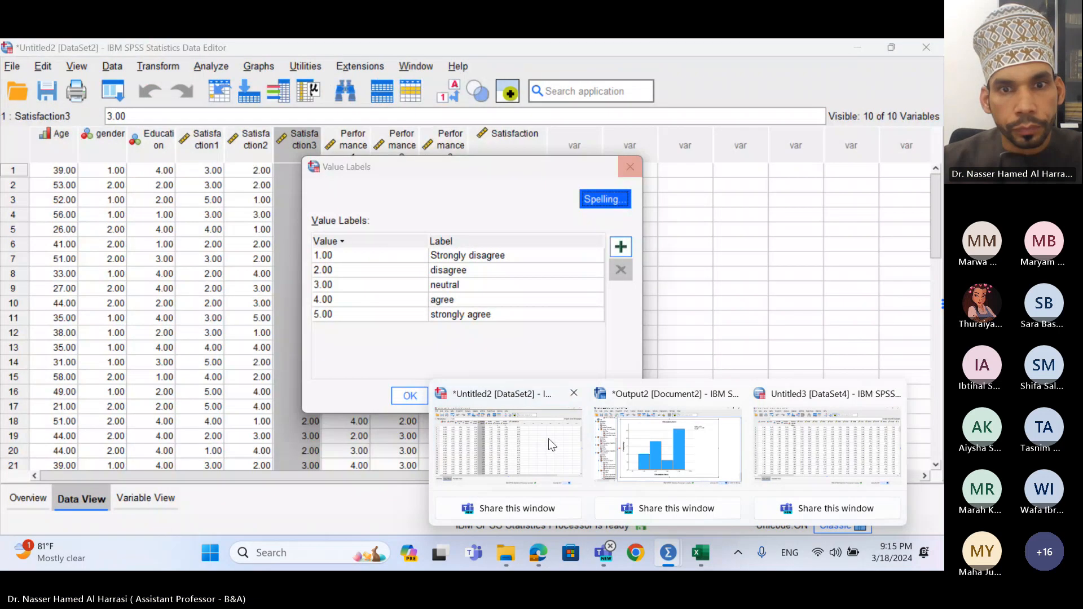
left_click(548, 438)
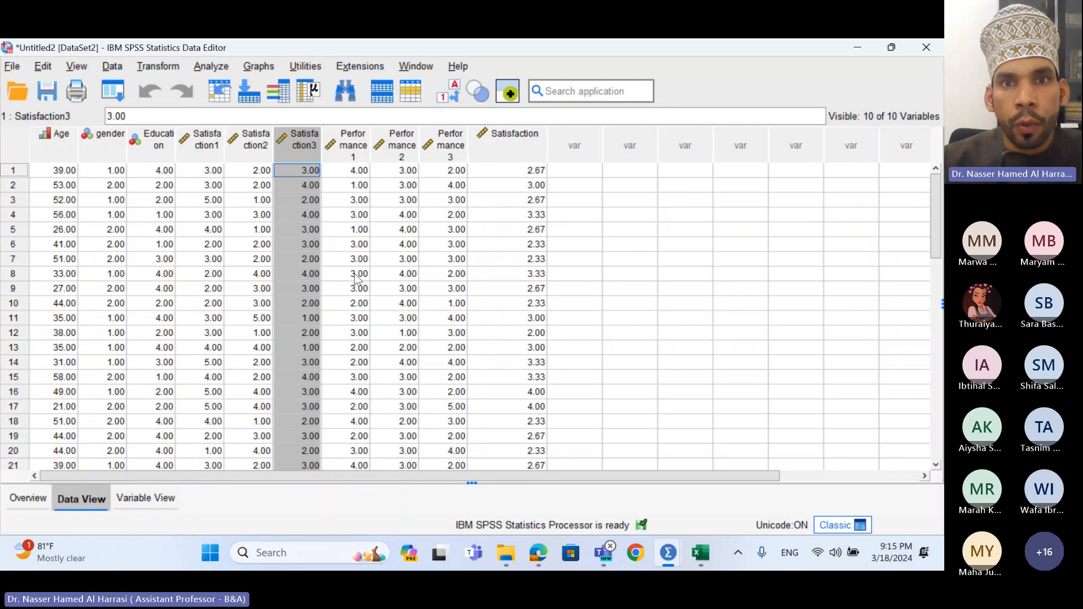
left_click(524, 138)
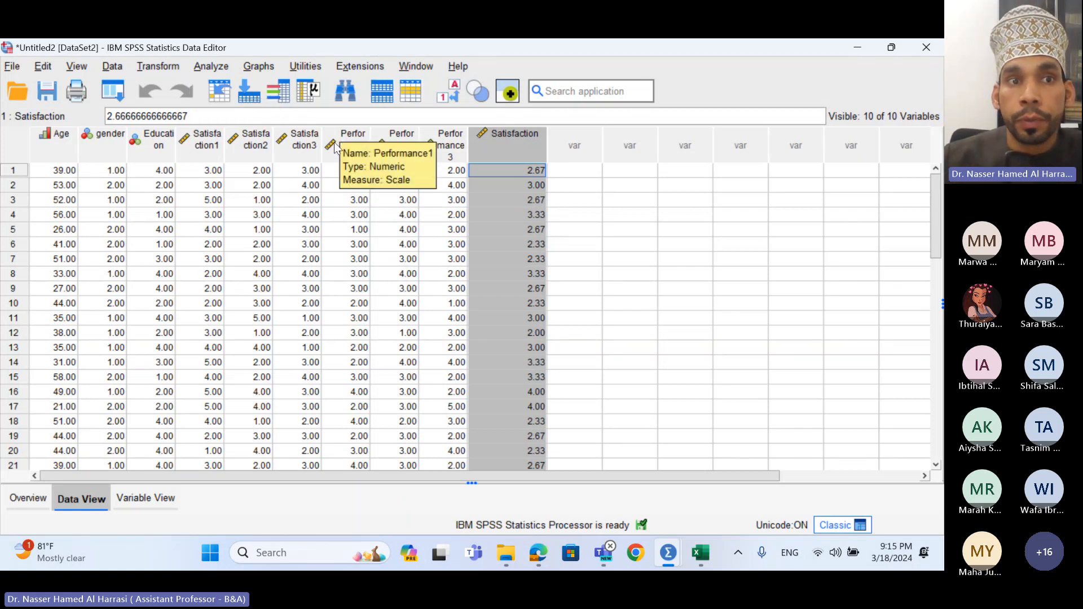
- Reopen Compute Variable and name the new target variable Performance
left_click(154, 68)
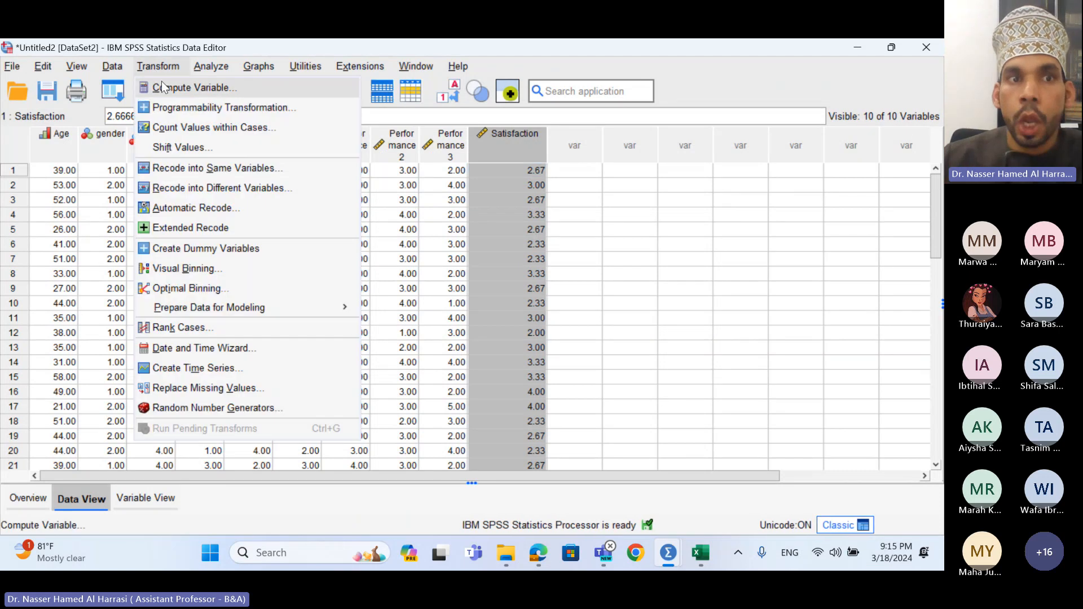
left_click(163, 83)
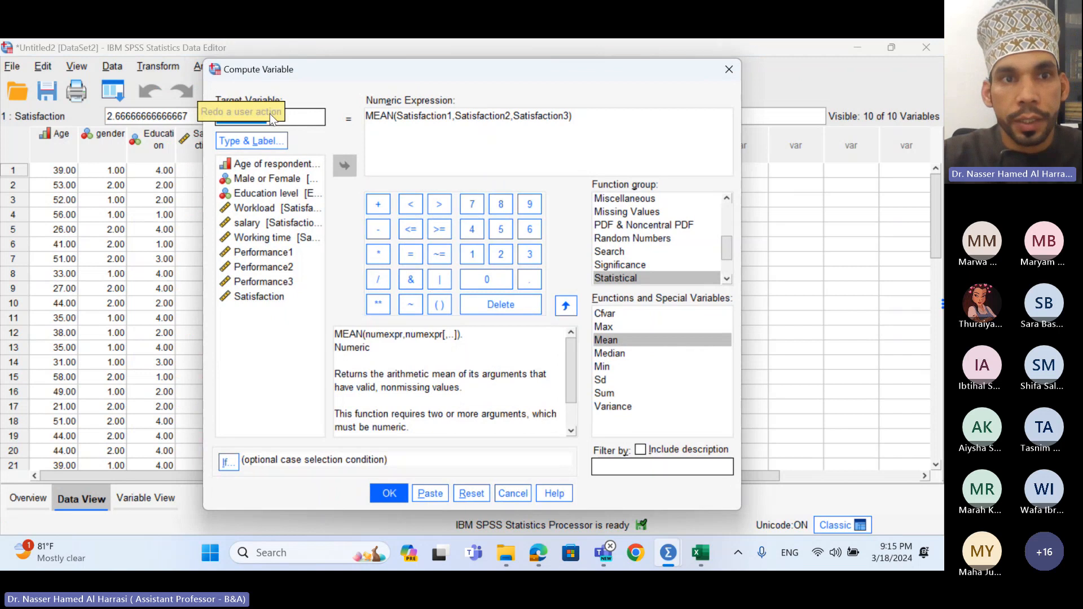
key("BackSpace")
type("Performa")
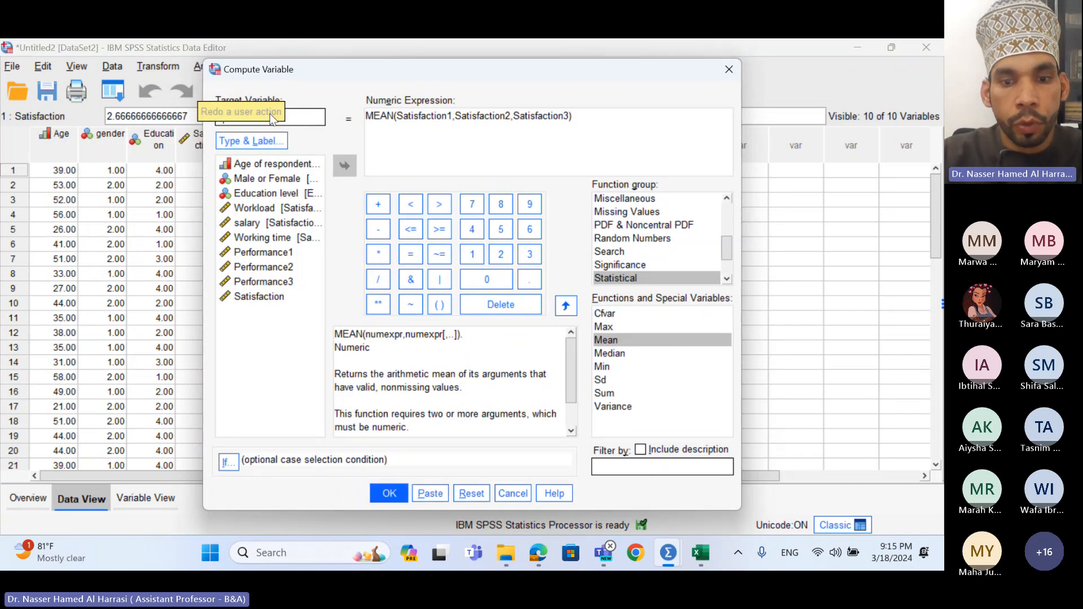
type("nce")
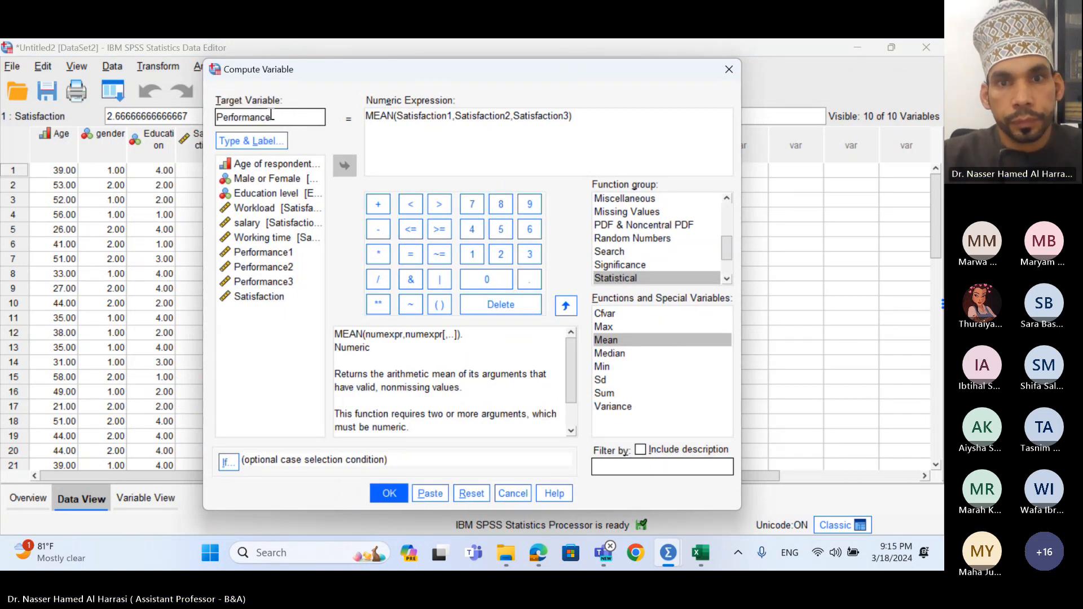
- Clear the old Satisfaction expression and insert the statistical MEAN function
left_click(614, 279)
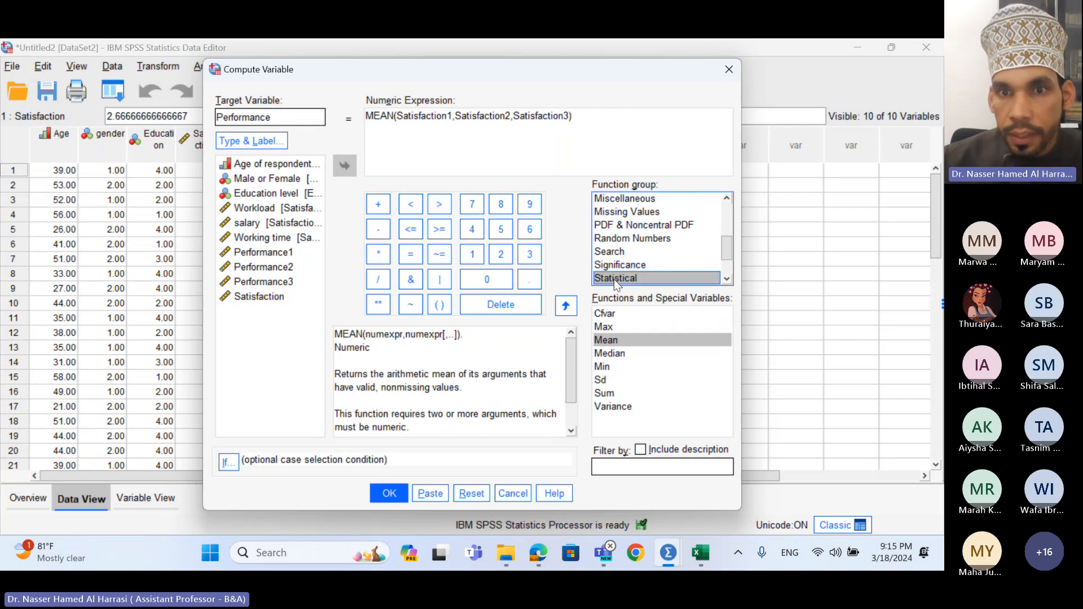
left_click(614, 344)
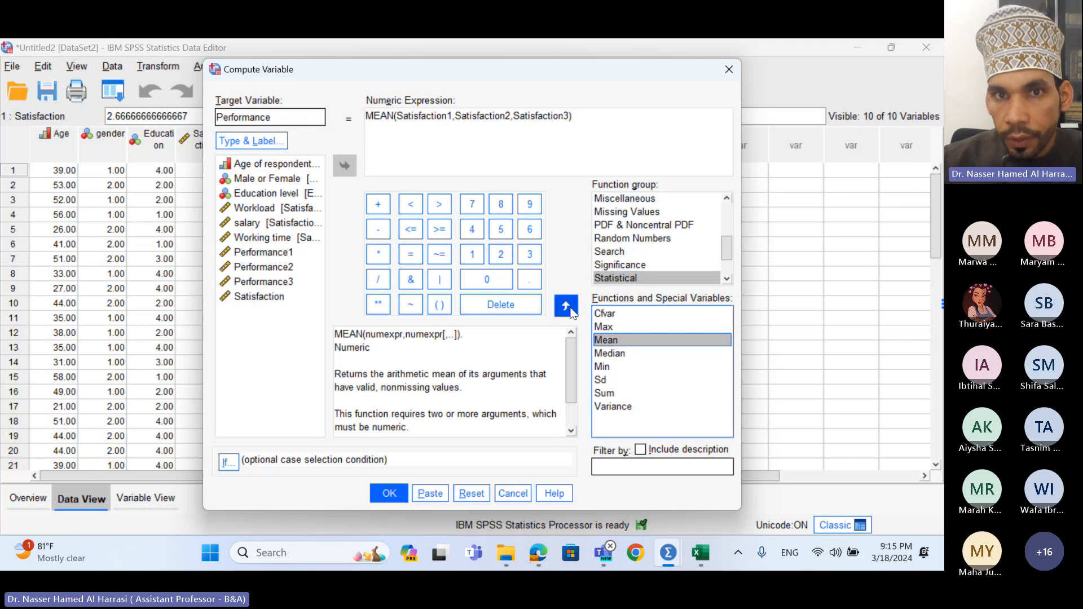
left_click_drag(590, 121, 362, 119)
key("BackSpace")
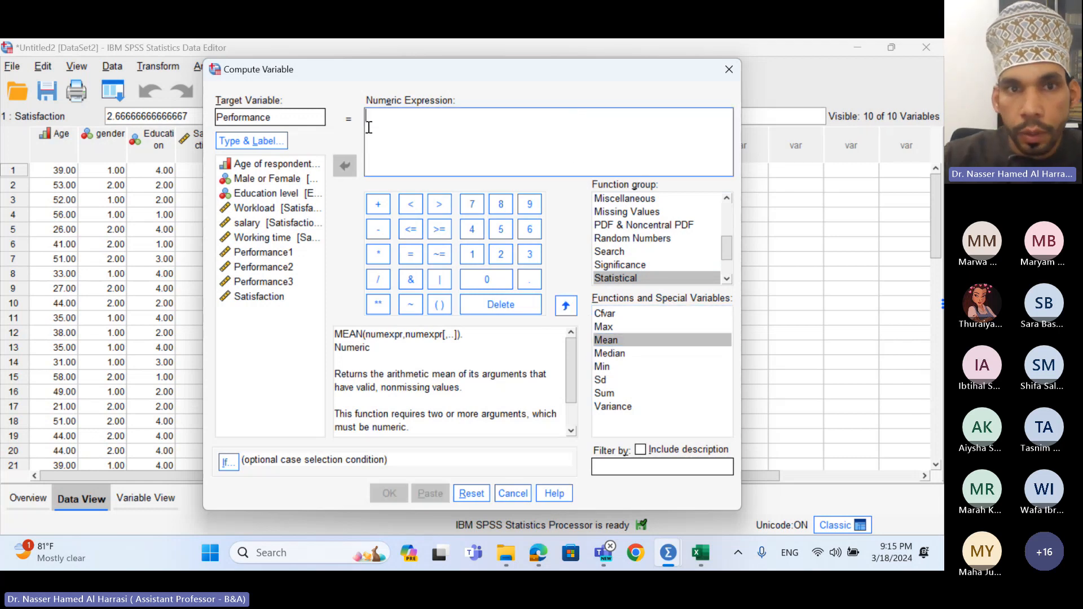
left_click(567, 306)
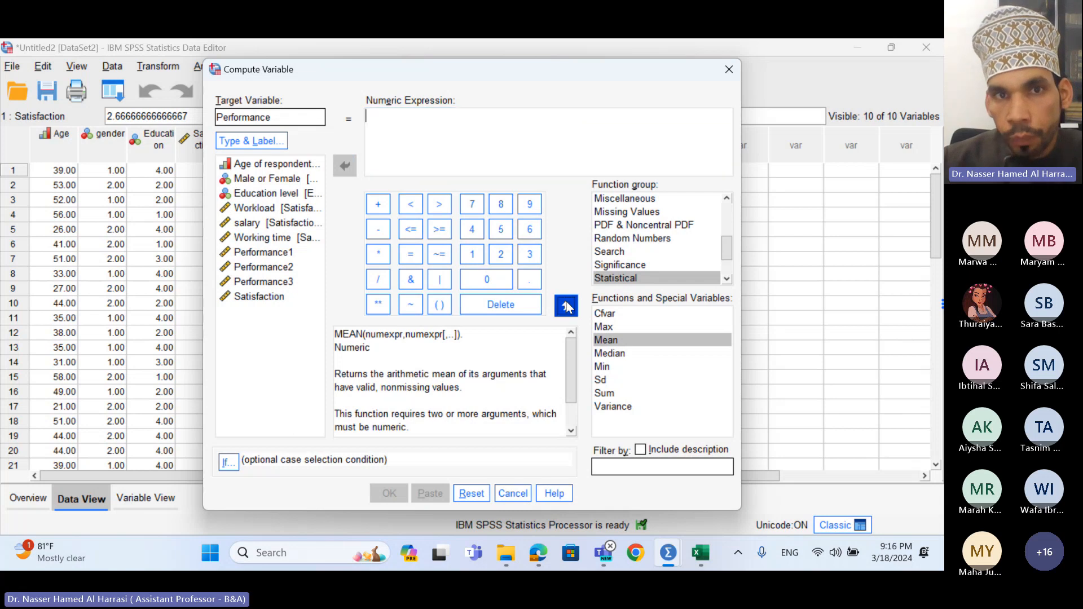
- Fill the MEAN function with Performance1, Performance2 and Performance3 as its arguments
left_click(262, 252)
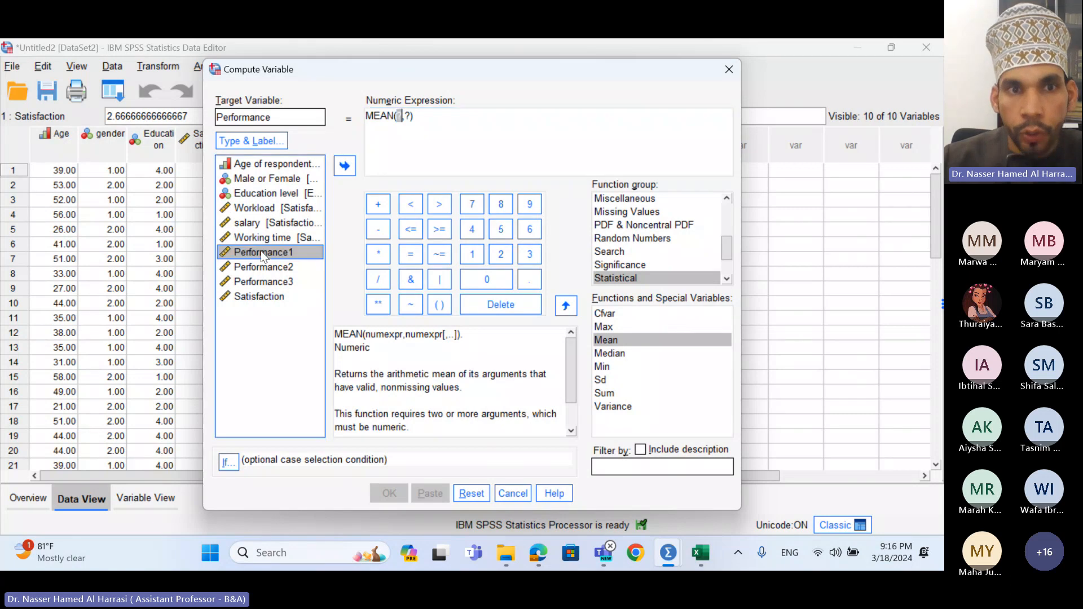
left_click(344, 171)
double_click(461, 115)
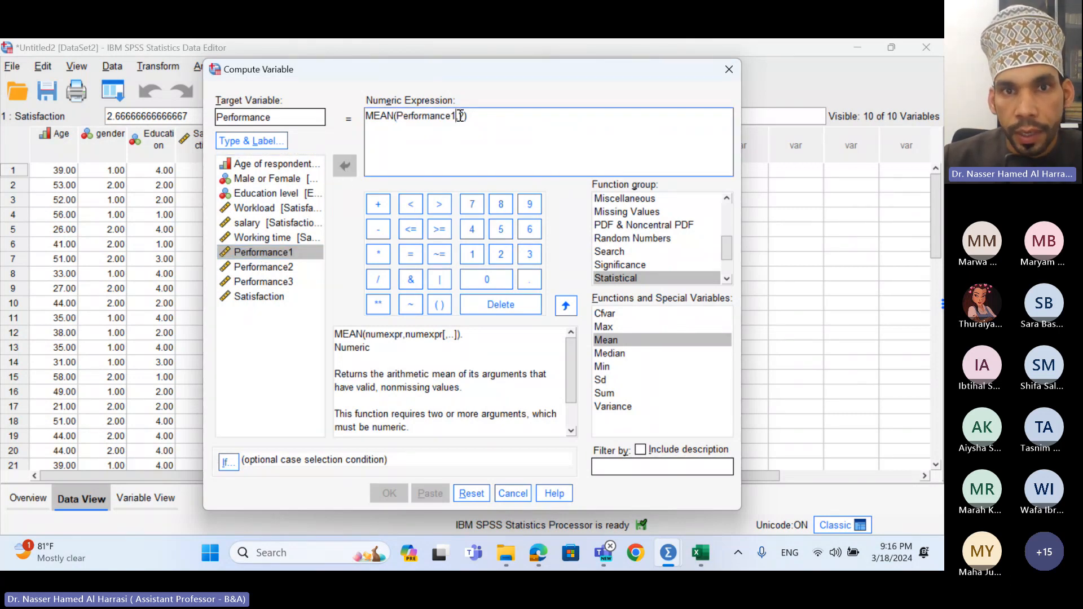
double_click(462, 116)
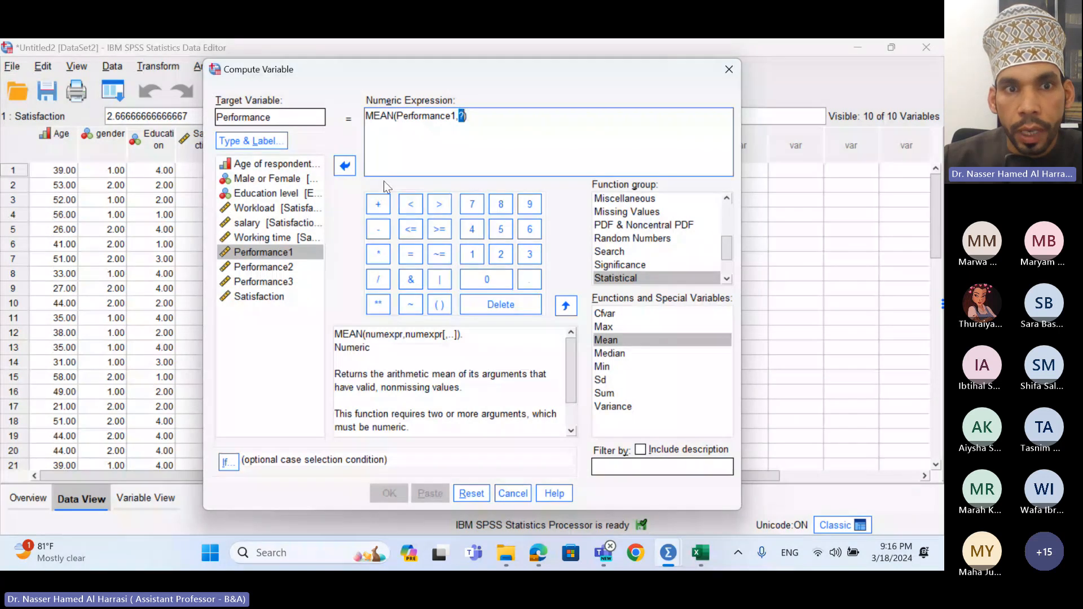
left_click(269, 269)
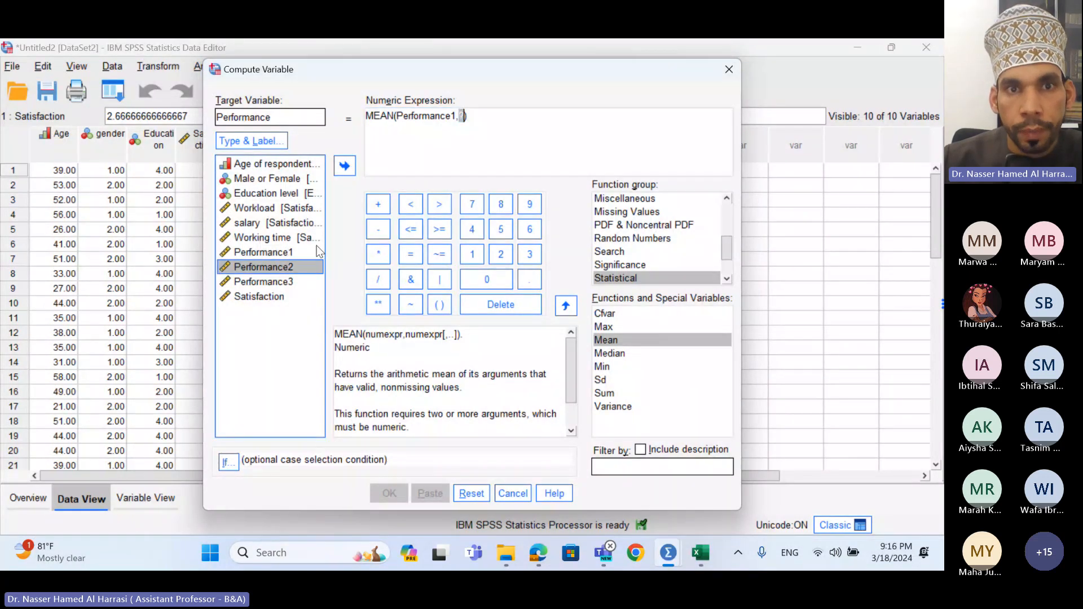
left_click(345, 166)
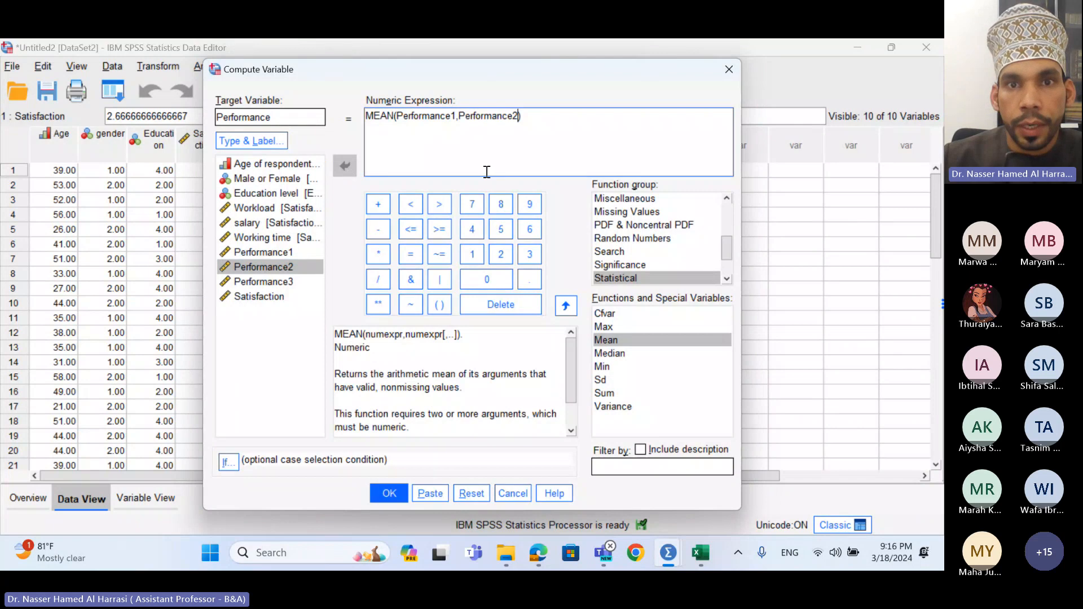
type(",")
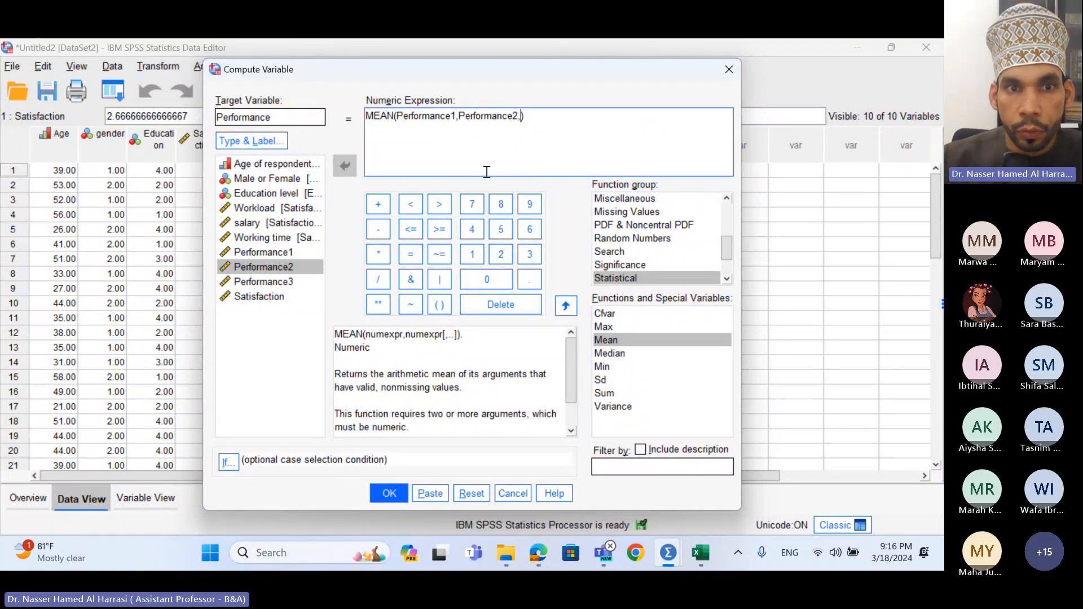
left_click(264, 282)
left_click(342, 171)
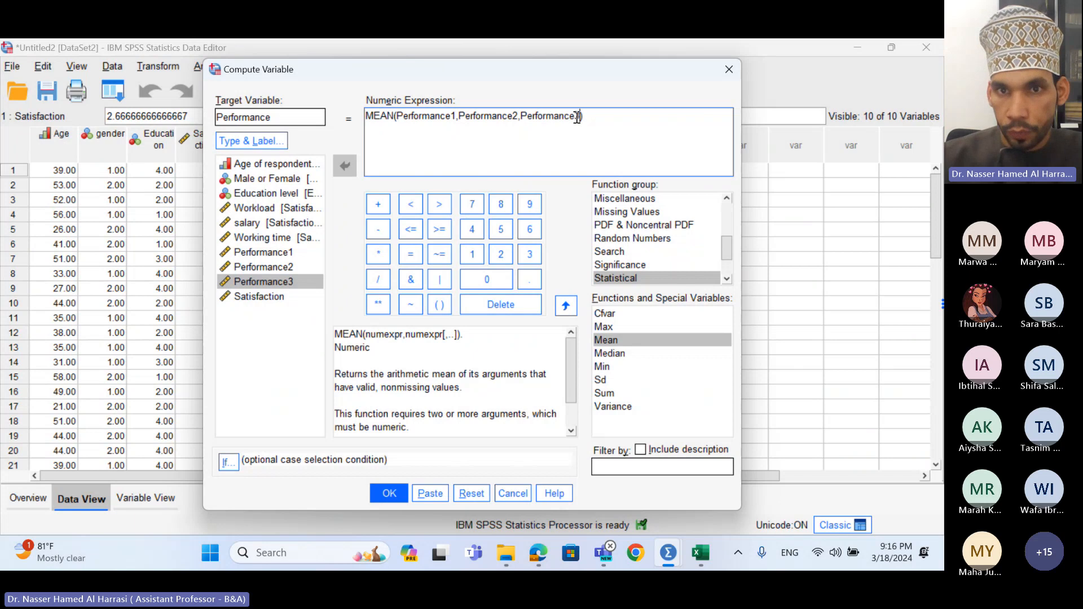
- Run the Performance computation and view its column beside Satisfaction in the Untitled2 Data Editor
left_click(390, 494)
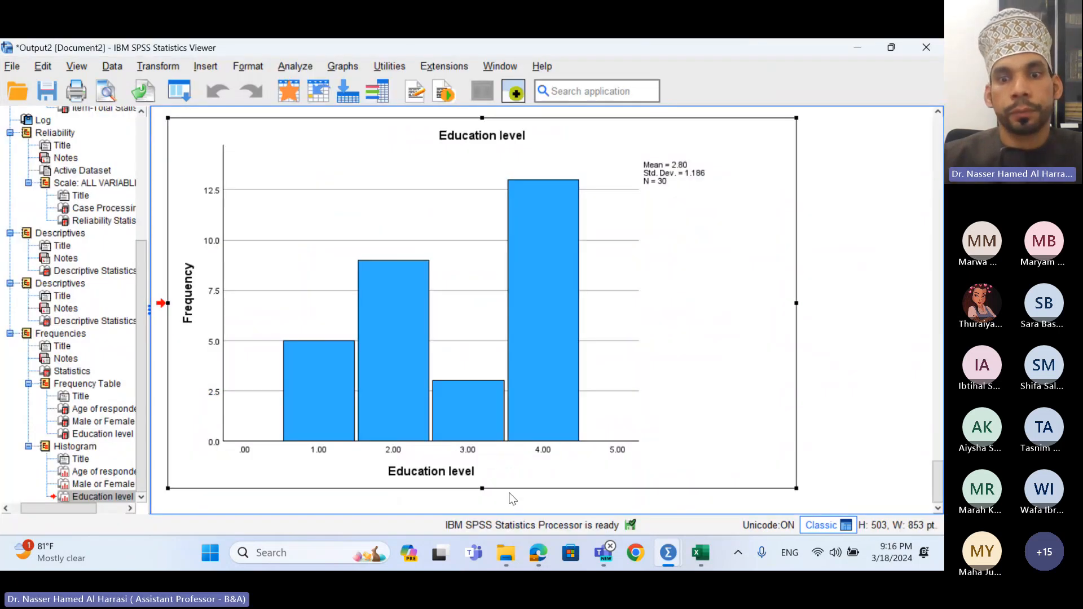
mouse_move(676, 543)
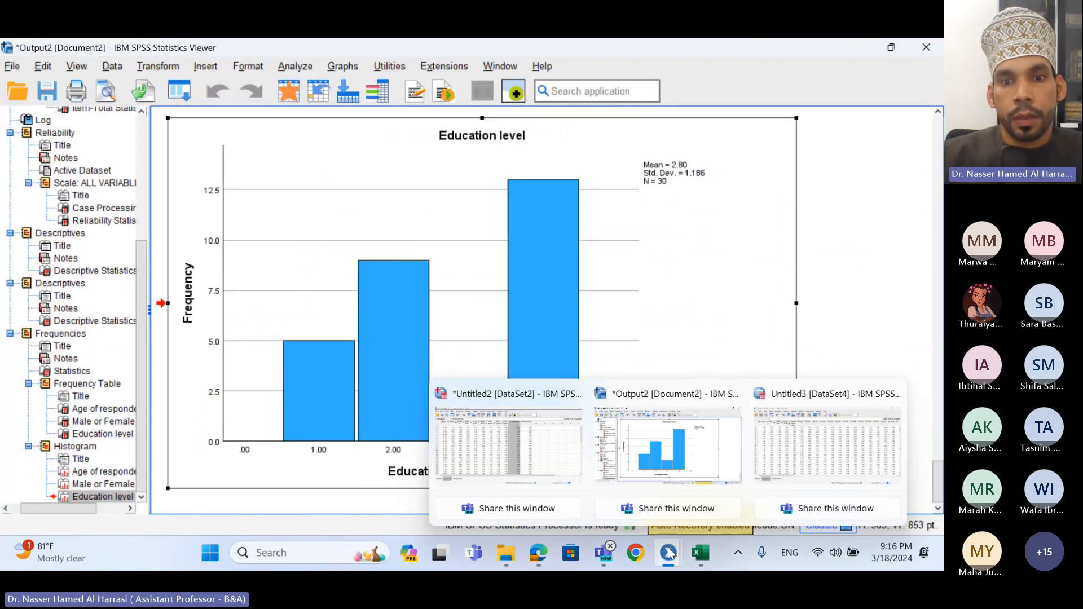
left_click(564, 469)
left_click(588, 137)
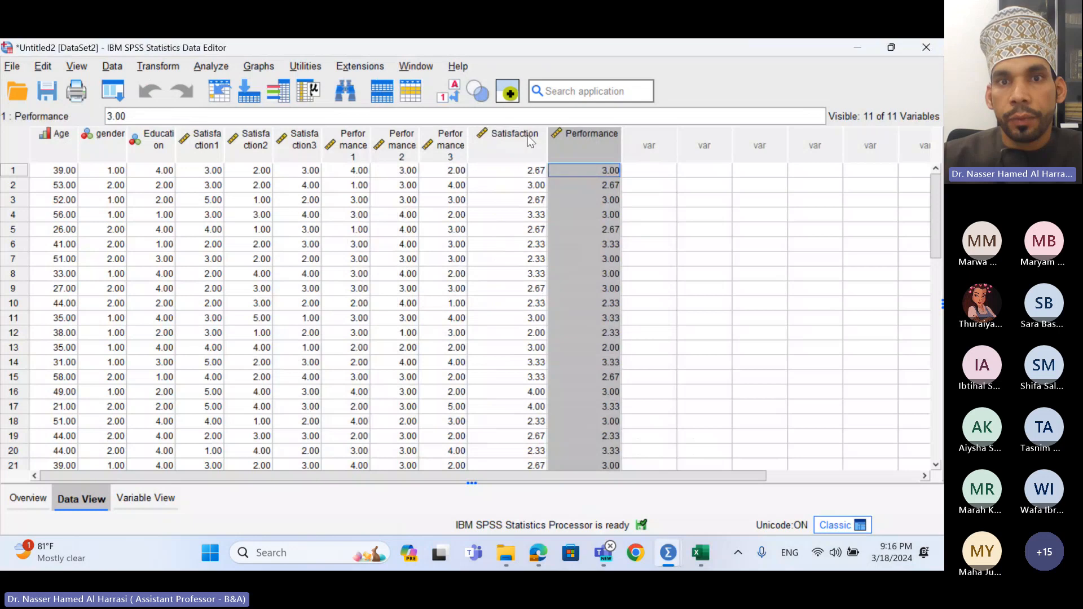
left_click(514, 139)
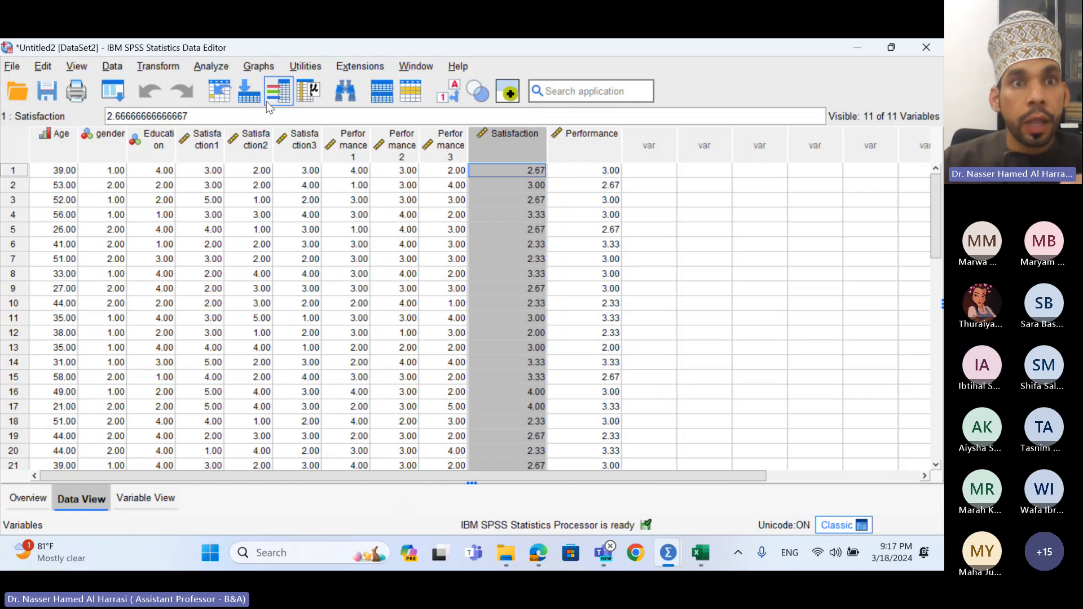
- Run a Pearson bivariate correlation between Satisfaction and Performance
left_click(219, 68)
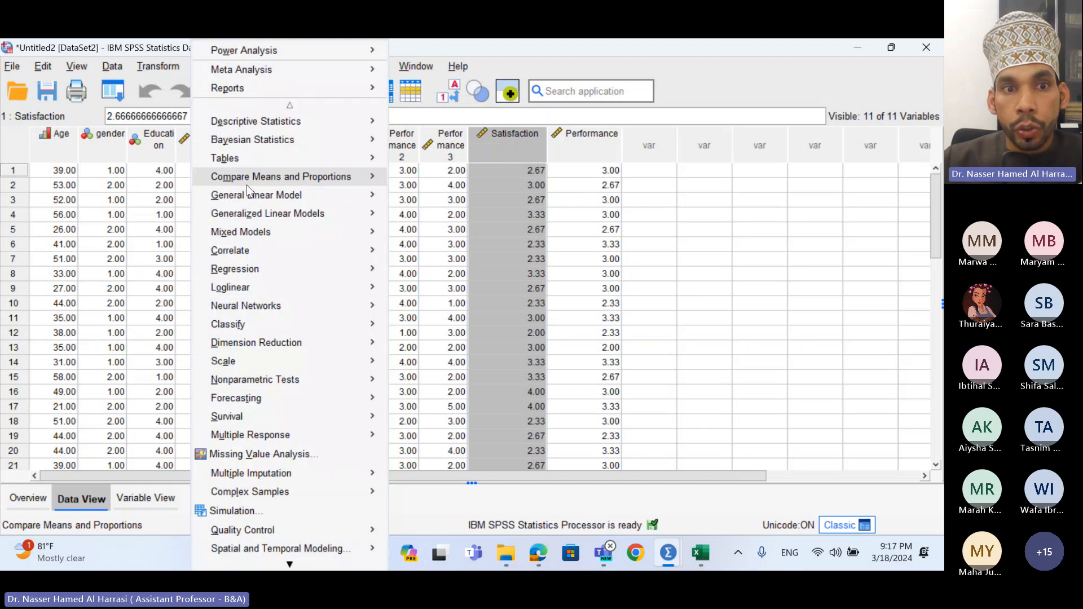
mouse_move(264, 250)
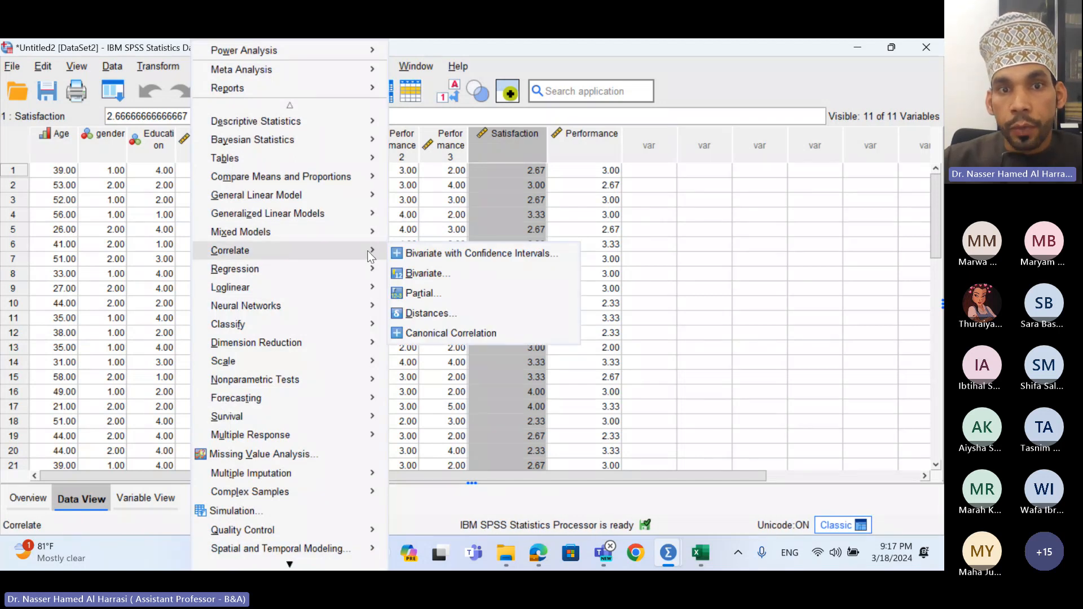
left_click(425, 275)
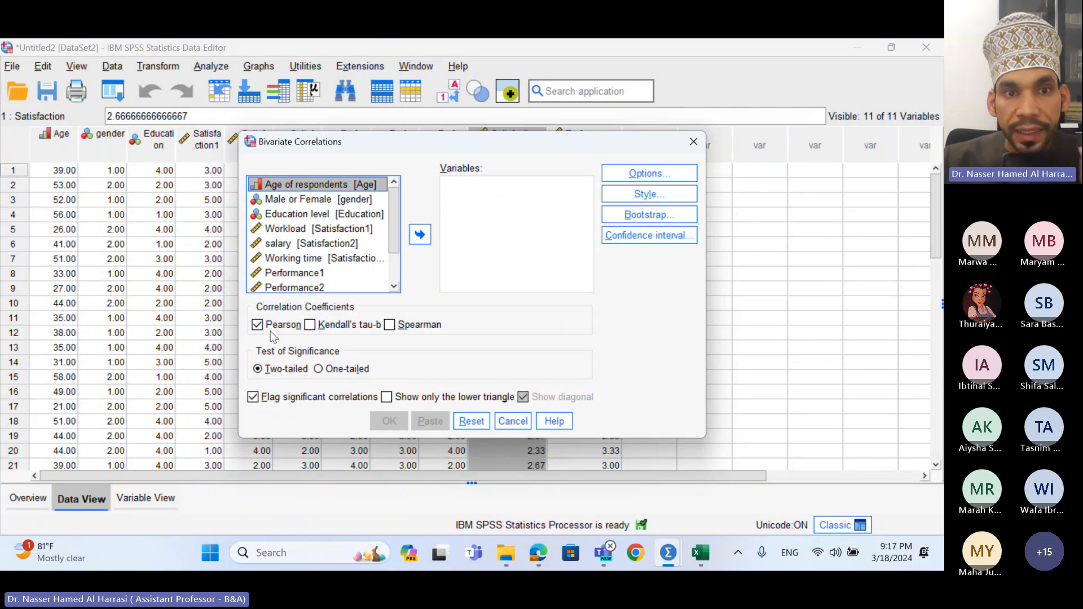
left_click(274, 329)
left_click(277, 330)
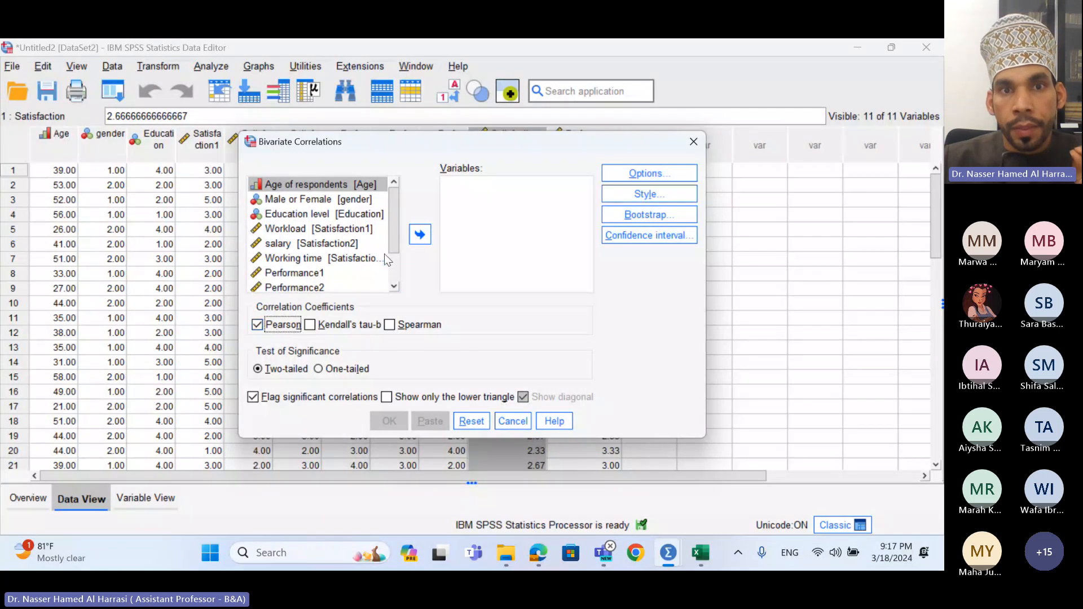
left_click_drag(395, 222, 394, 269)
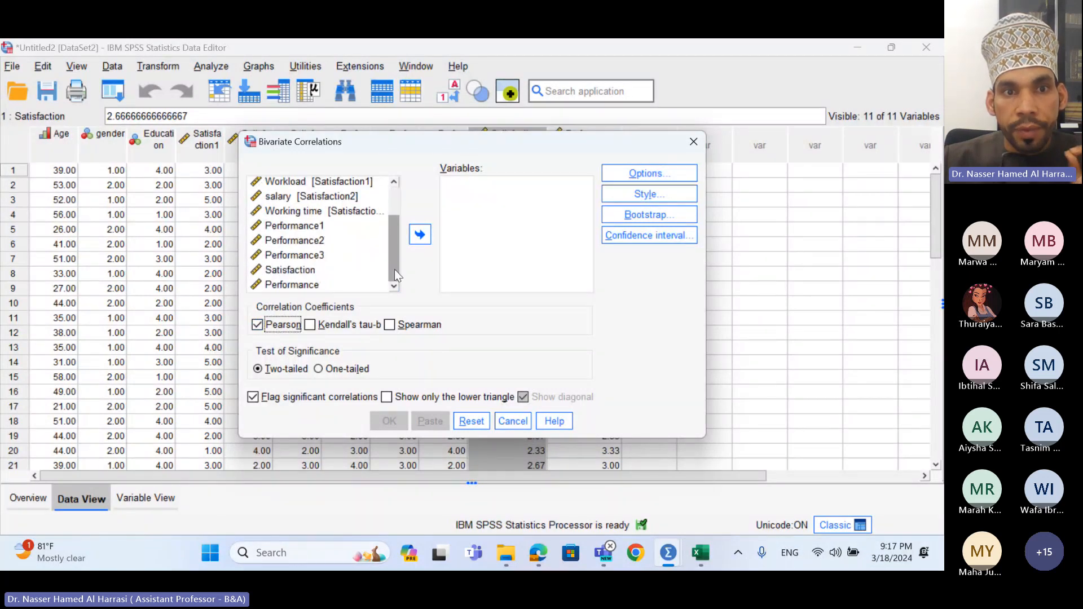
left_click(297, 269)
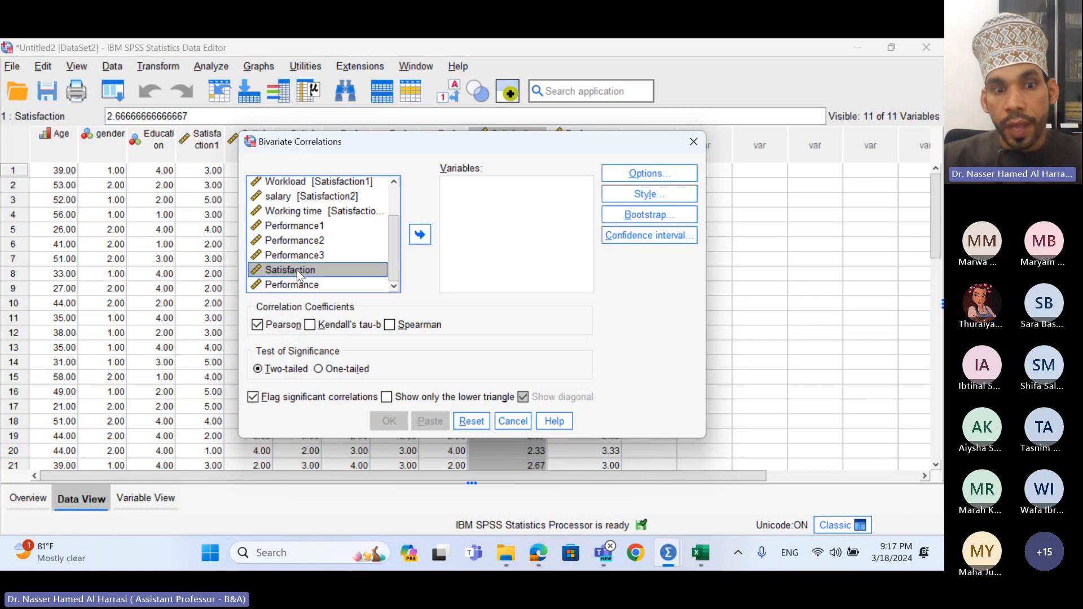
left_click(300, 282, "shift")
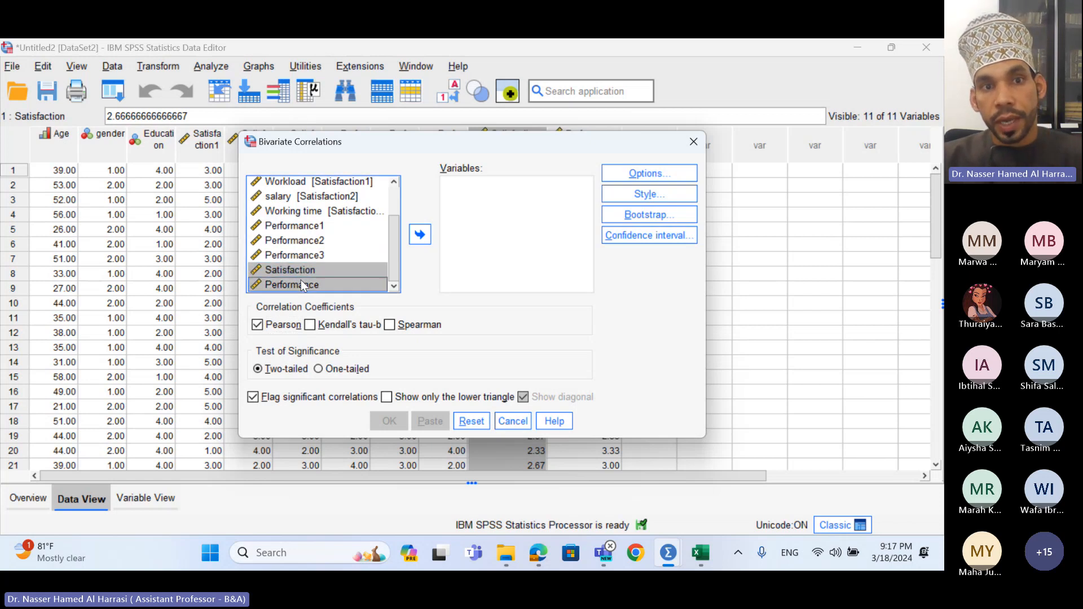
left_click(423, 240)
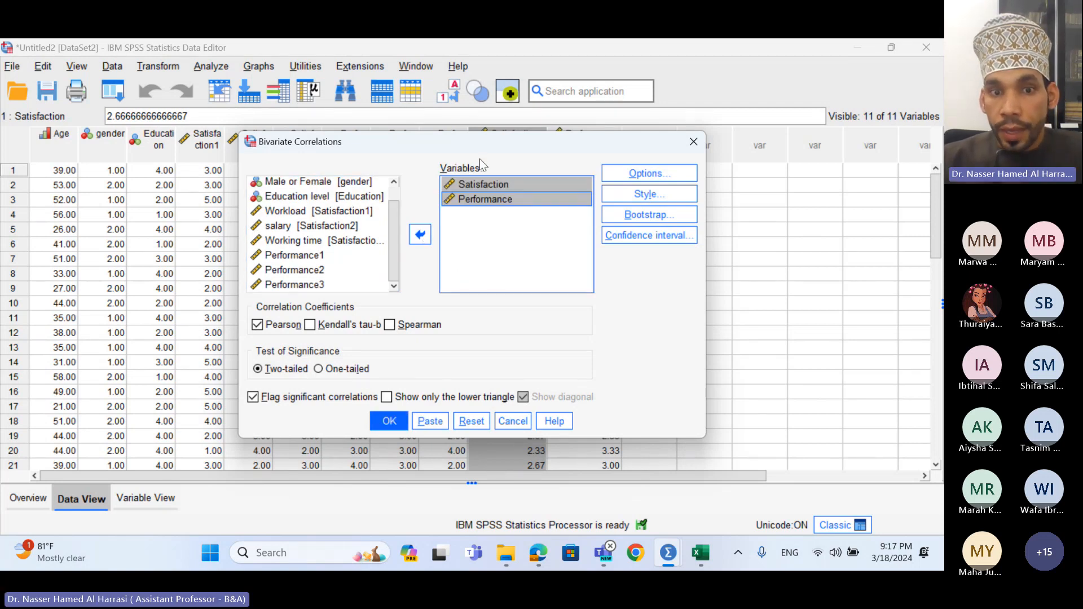
left_click(390, 424)
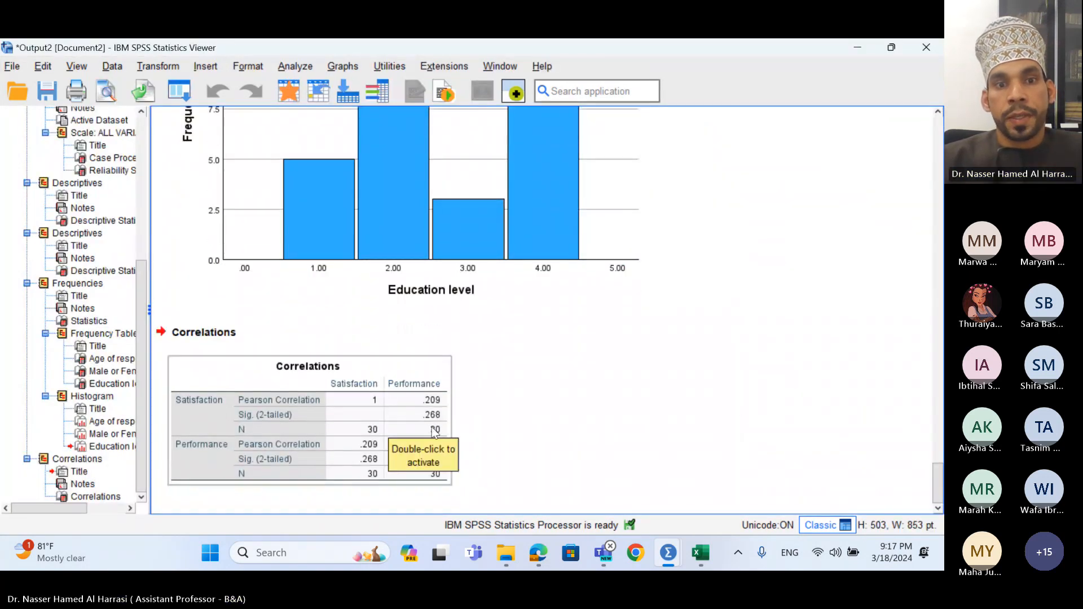
left_click(494, 411)
left_click(367, 413)
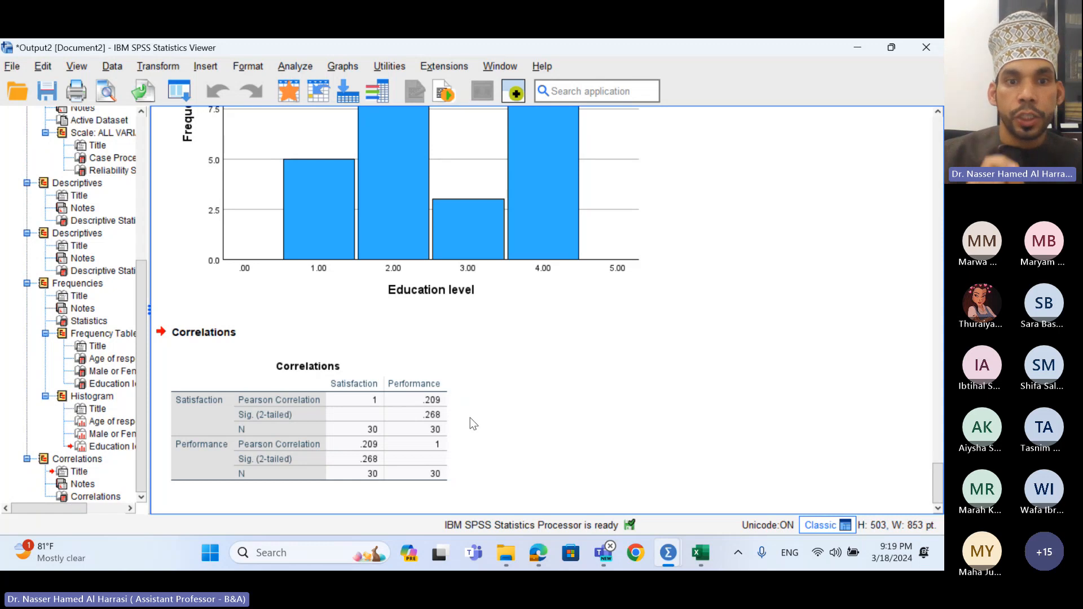
left_click(447, 390)
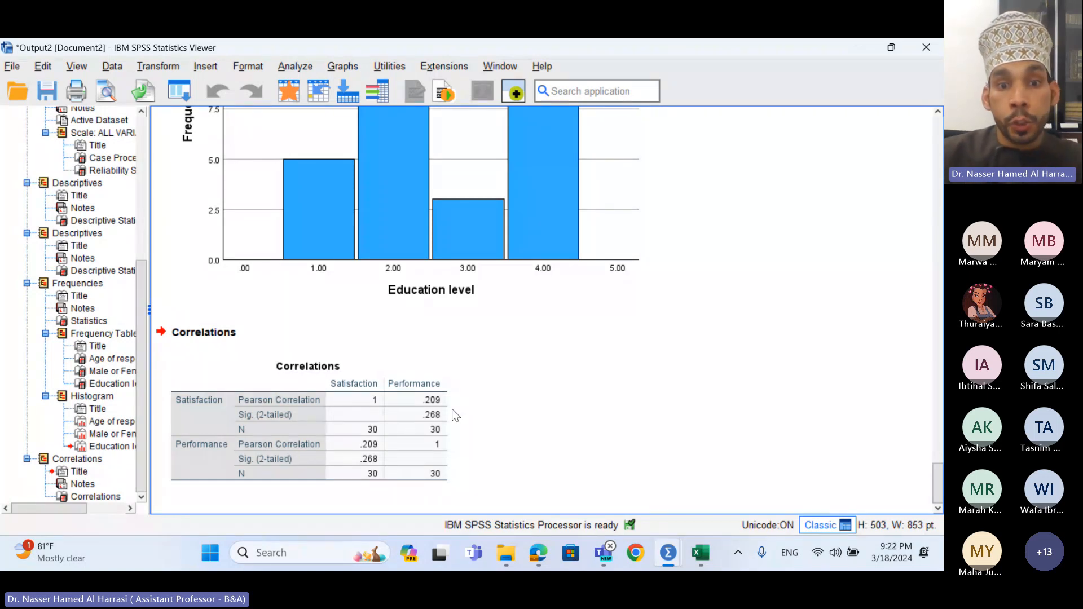
left_click(432, 419)
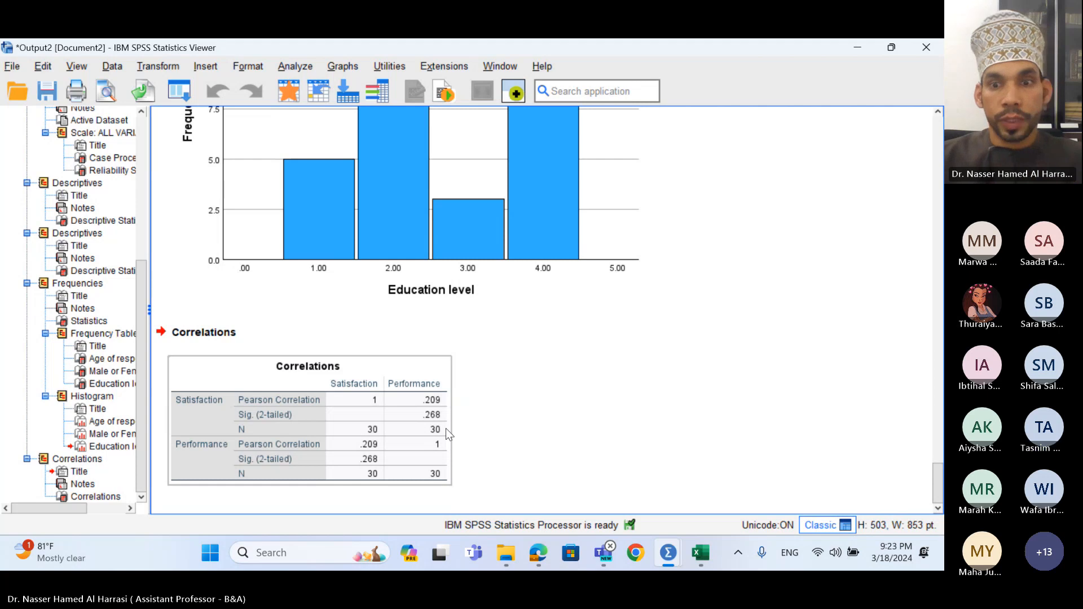
- Bring the Data Editor forward and reopen Transform > Compute Variable
mouse_move(679, 543)
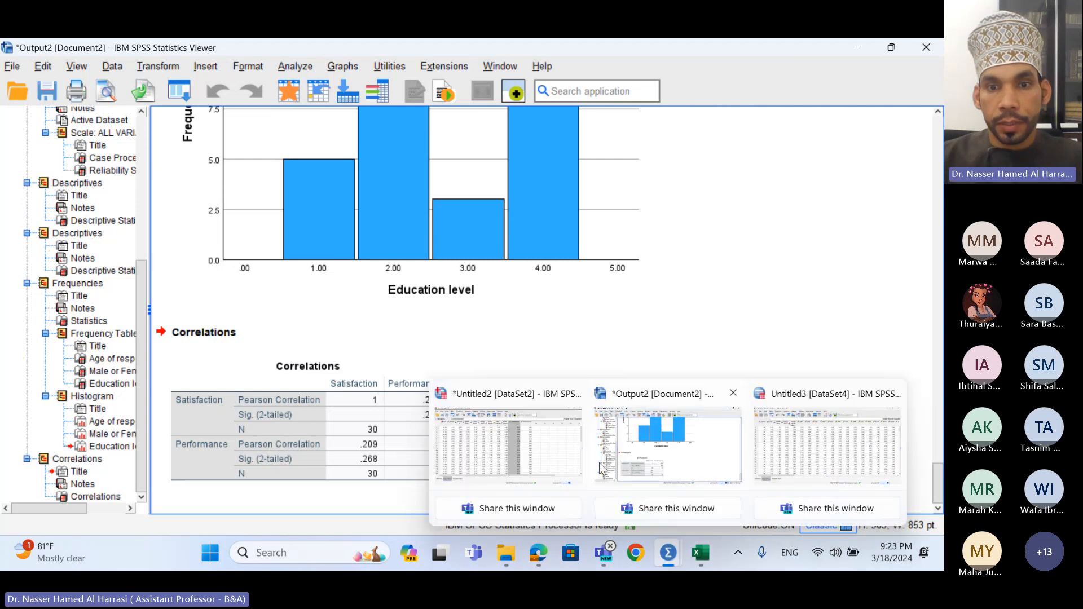
left_click(568, 452)
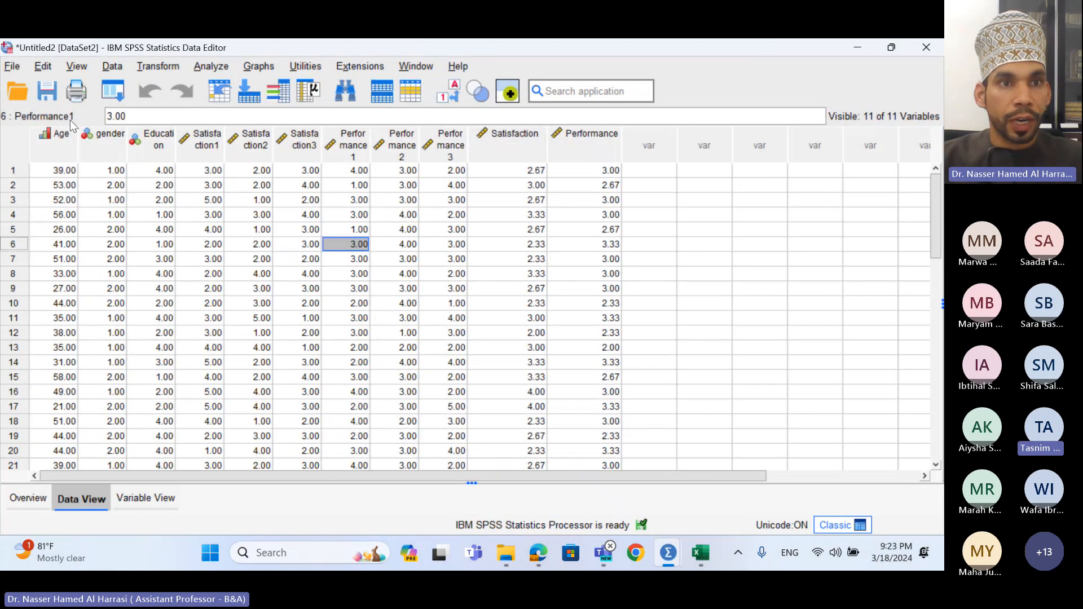
left_click(167, 67)
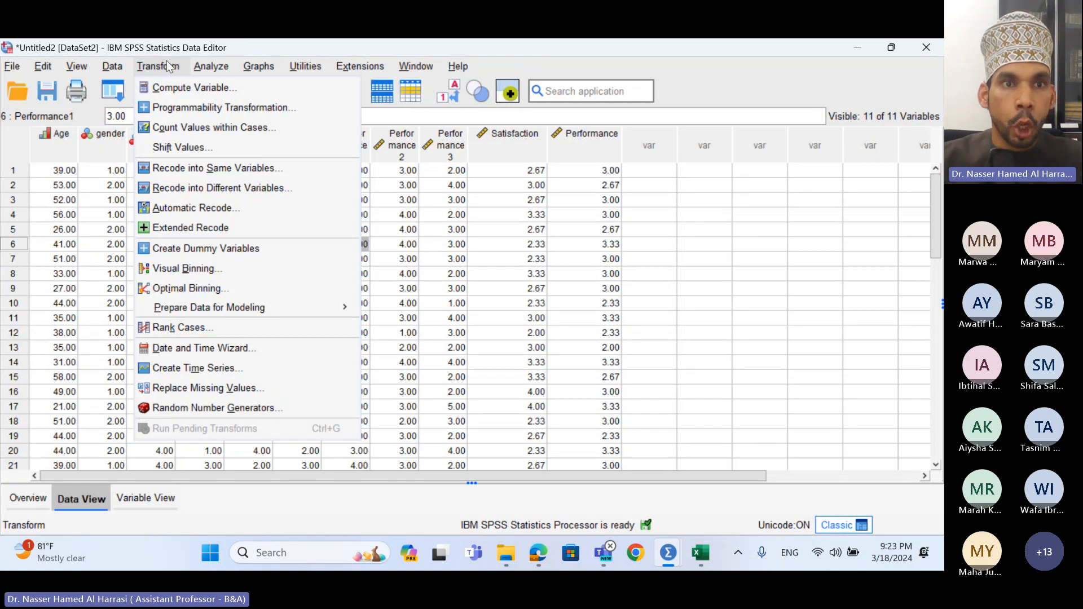
left_click(176, 90)
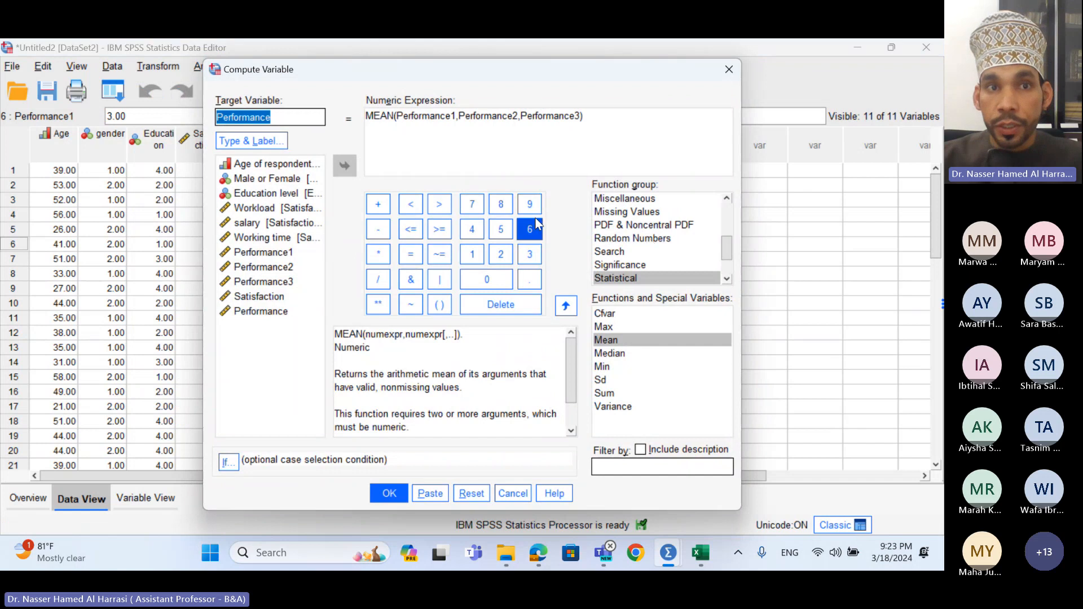
- Clear the leftover formula and insert a fresh MEAN function for target Performance
left_click(281, 119)
left_click_drag(280, 118, 225, 116)
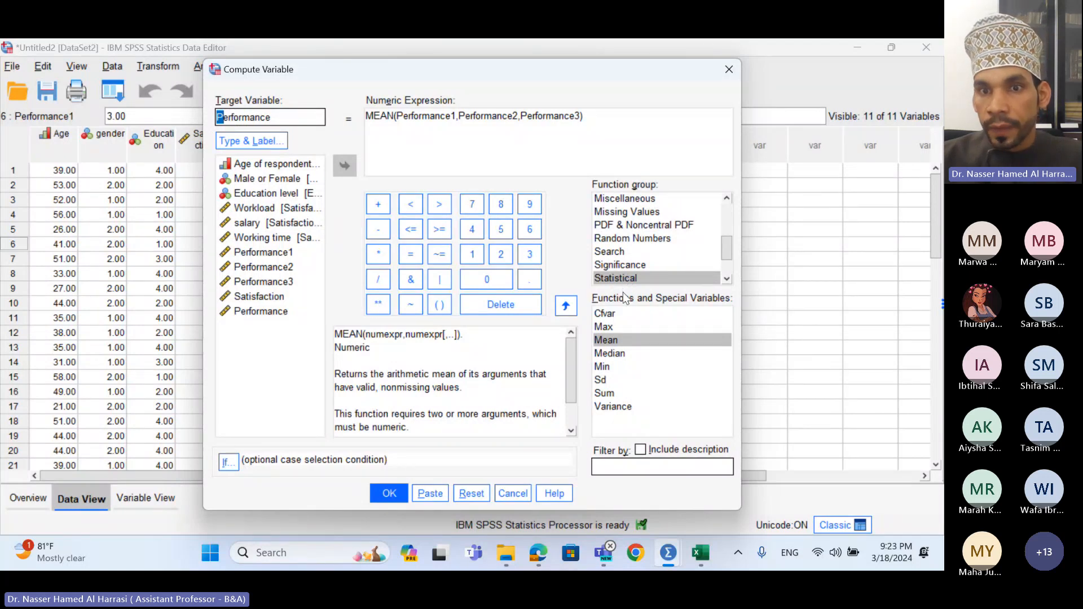
left_click(614, 343)
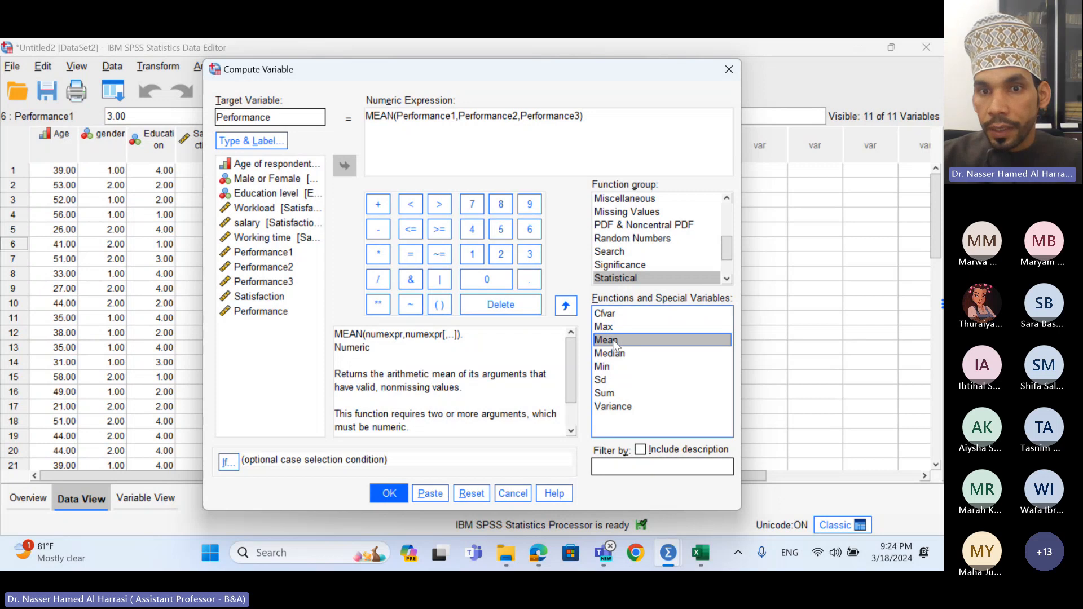
left_click(564, 310)
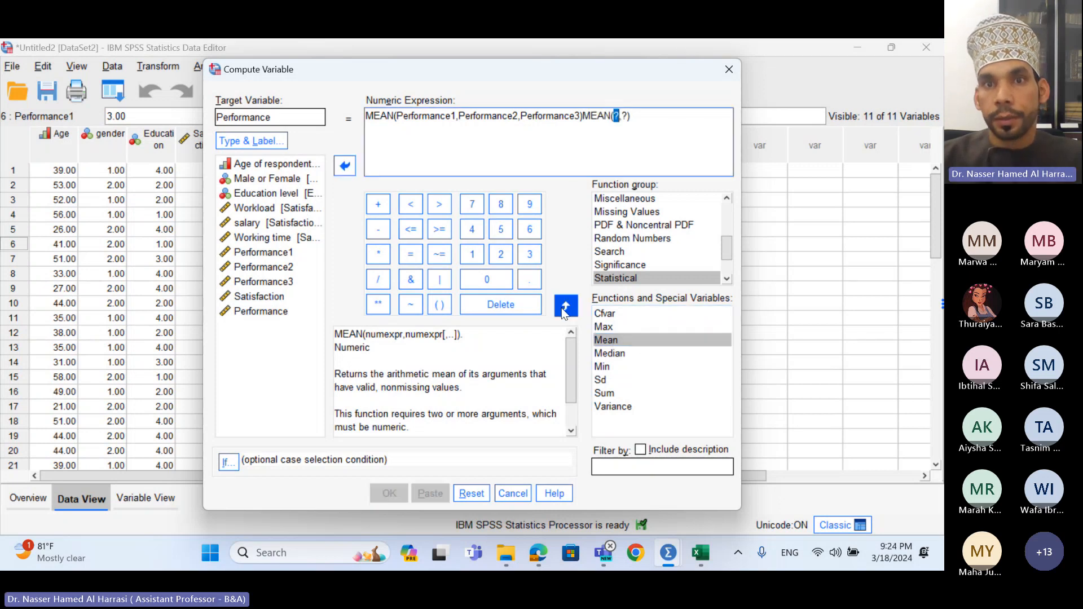
left_click_drag(636, 119, 582, 118)
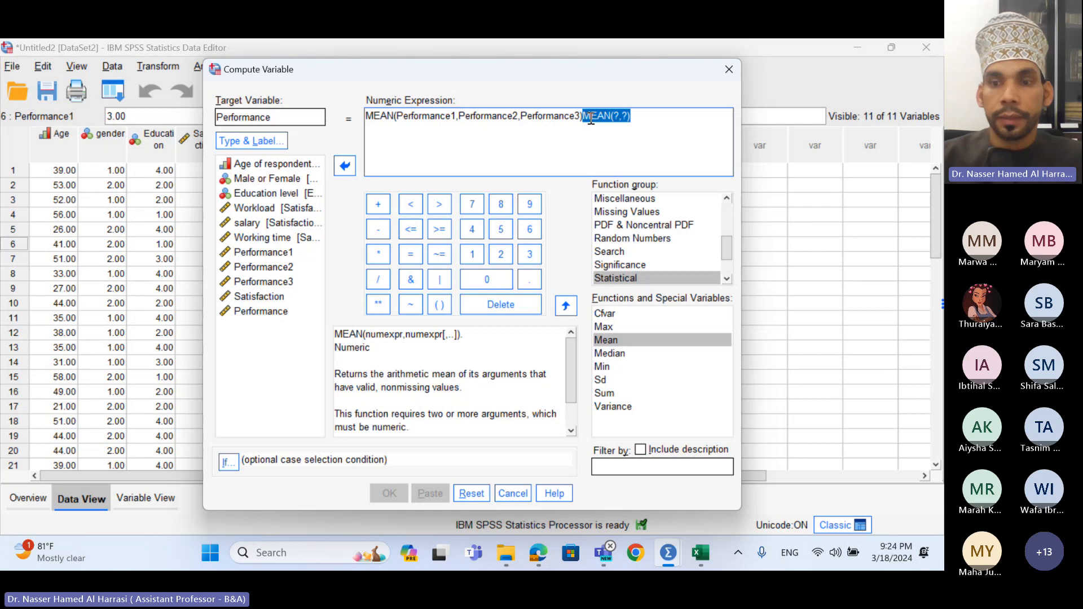
key("BackSpace")
key("BackSpace")
key("BackSpace")
key("BackSpace")
key("BackSpace")
key("BackSpace")
key("BackSpace")
key("BackSpace")
key("BackSpace")
key("BackSpace")
key("BackSpace")
key("BackSpace")
key("BackSpace")
key("BackSpace")
key("BackSpace")
key("BackSpace")
key("BackSpace")
key("BackSpace")
key("BackSpace")
key("BackSpace")
key("BackSpace")
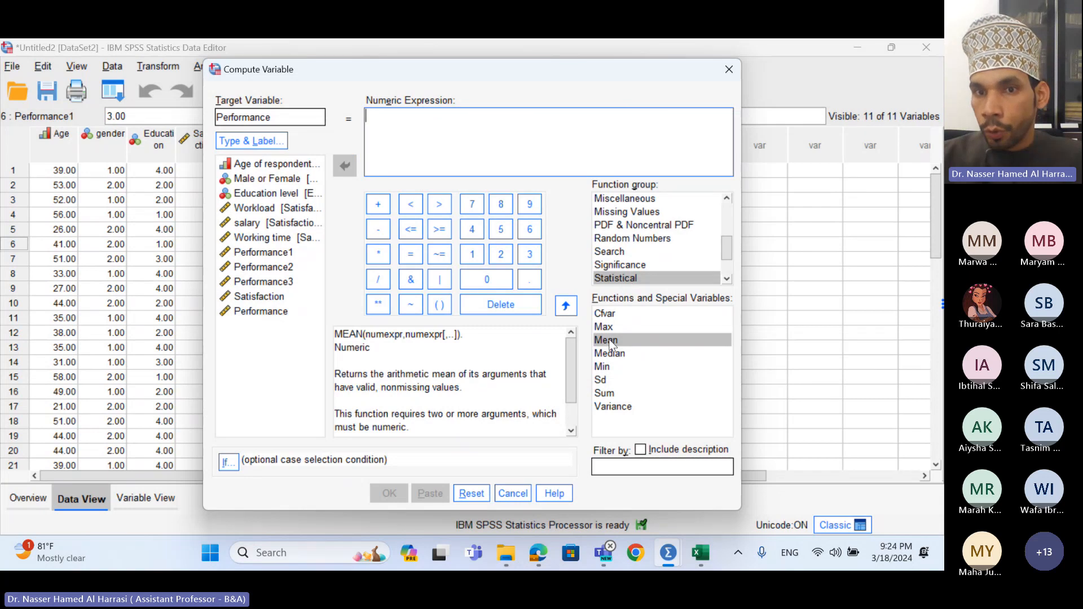
left_click(570, 312)
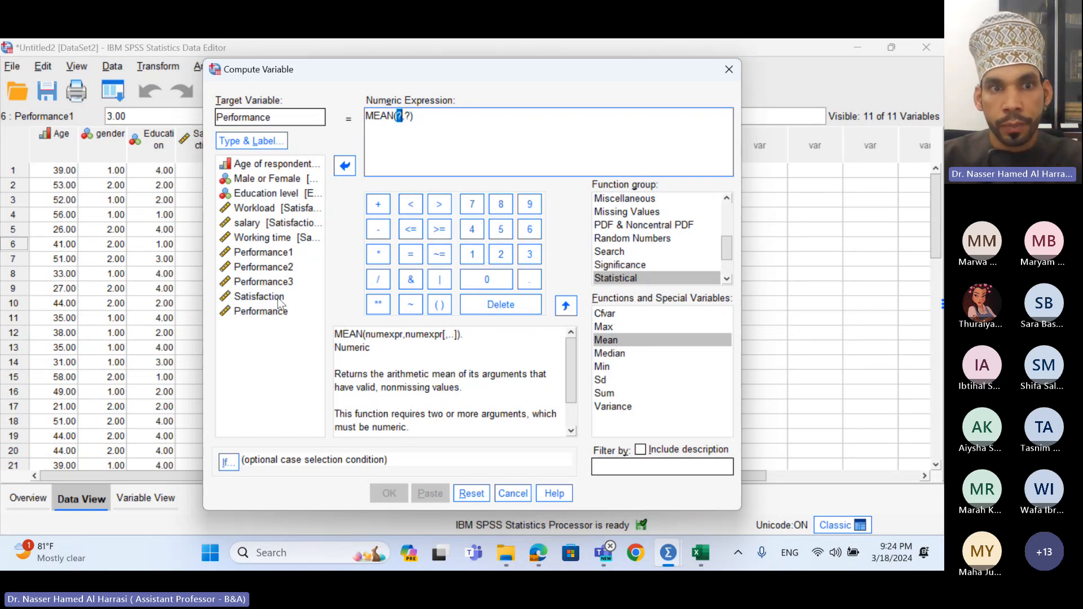
- Average Performance1, Performance2 and Performance3 in MEAN and compute Performance for all cases
left_click(286, 255)
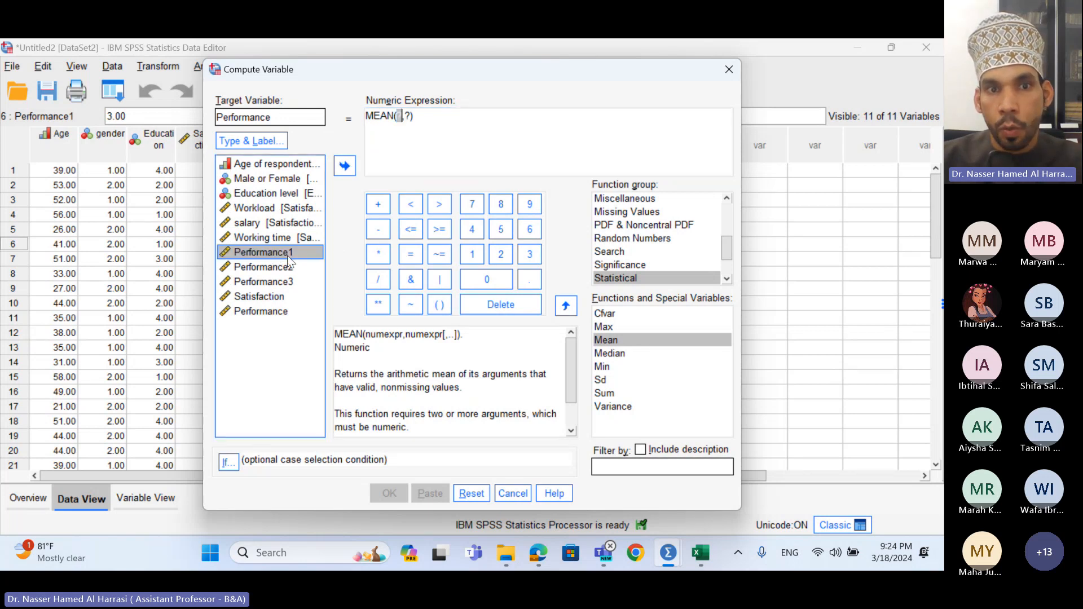
left_click(338, 167)
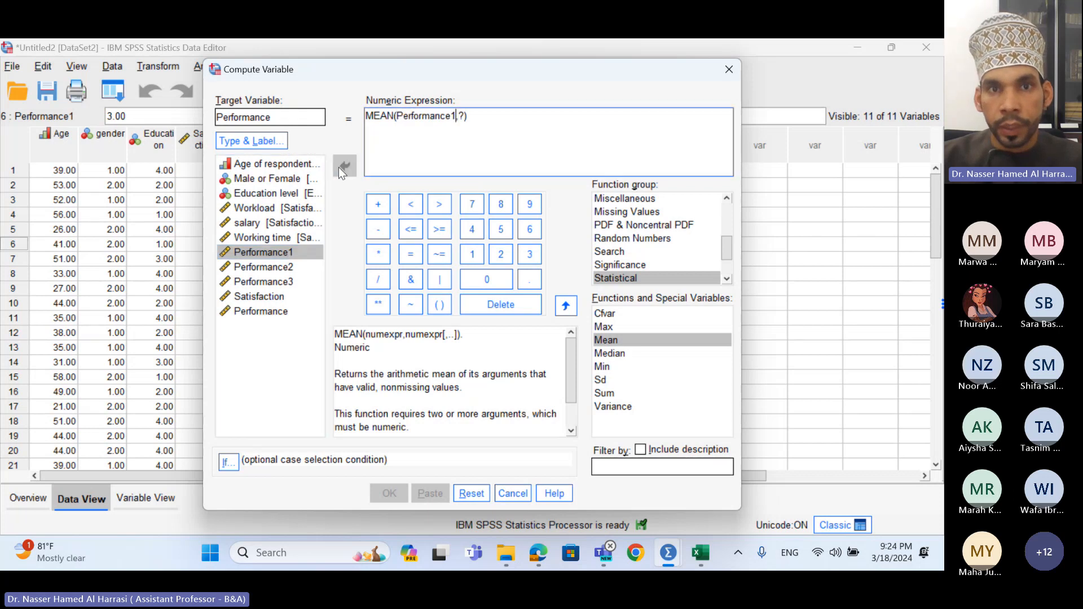
double_click(461, 115)
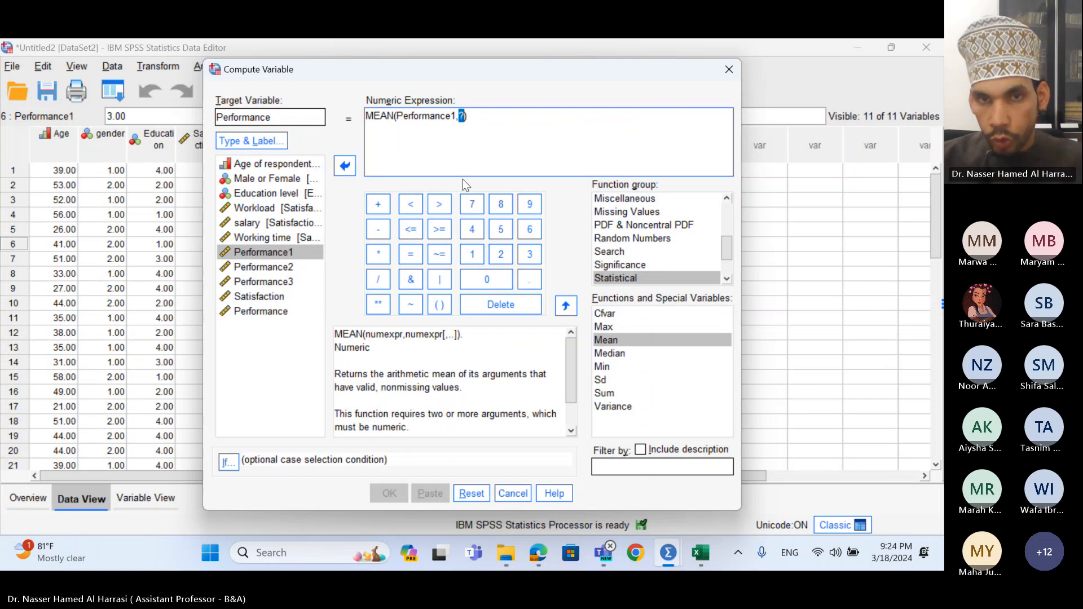
left_click(281, 269)
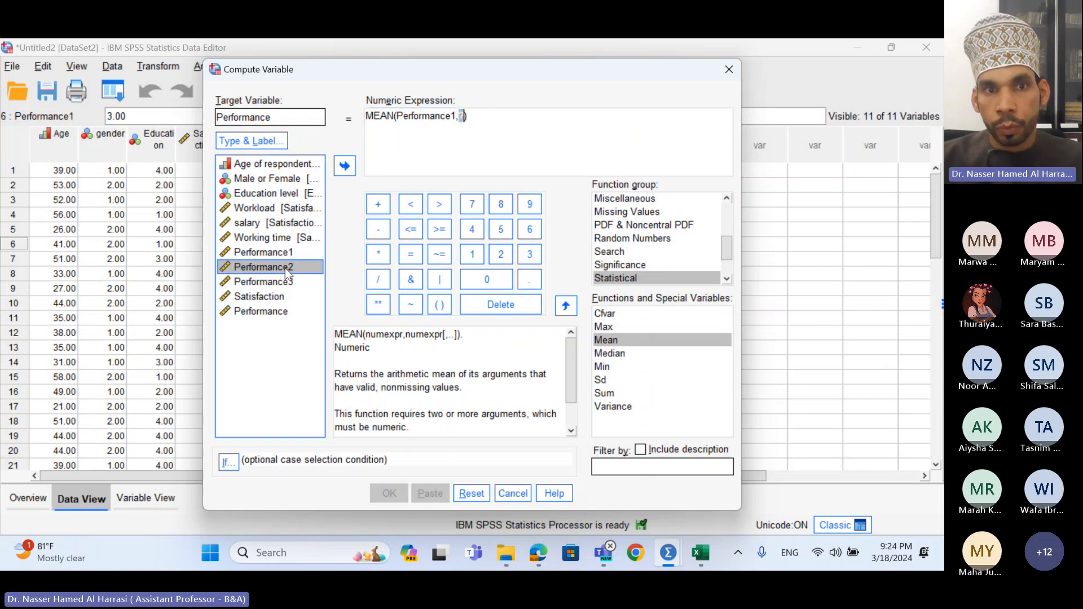
left_click(343, 166)
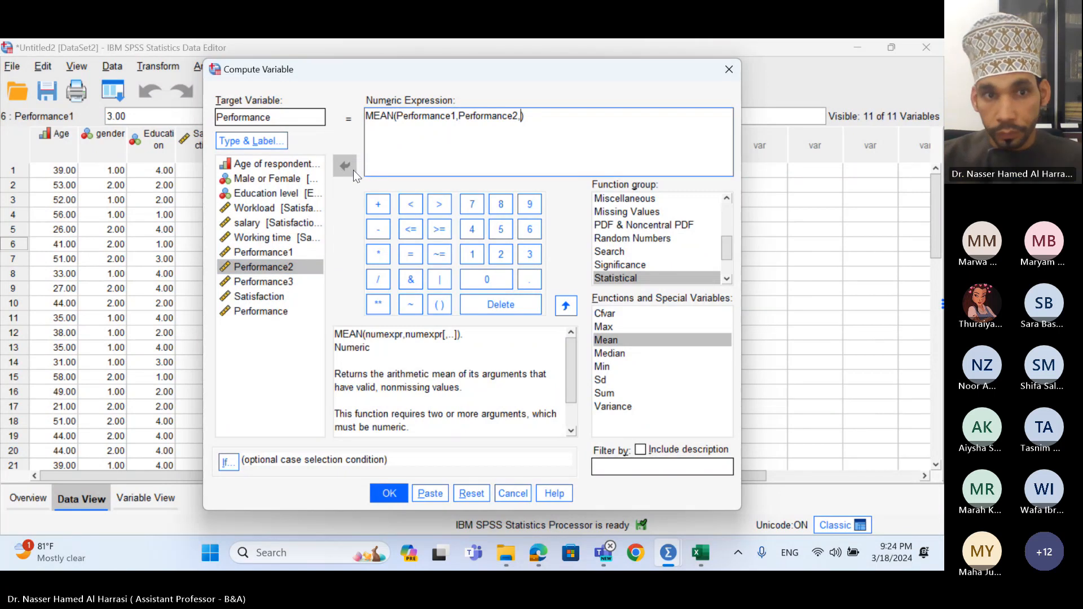
left_click(287, 281)
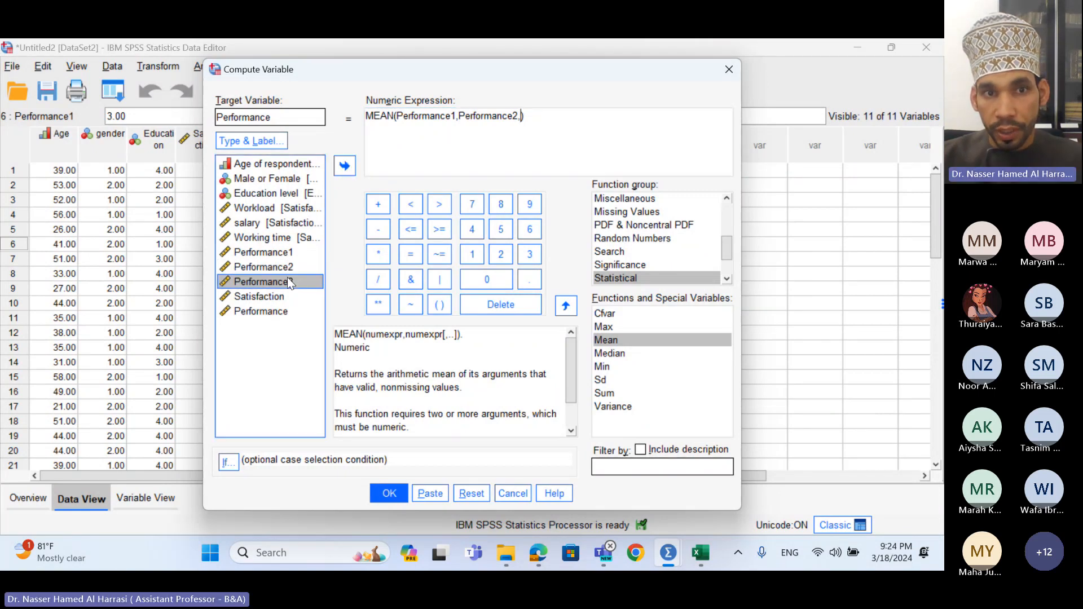
left_click(345, 168)
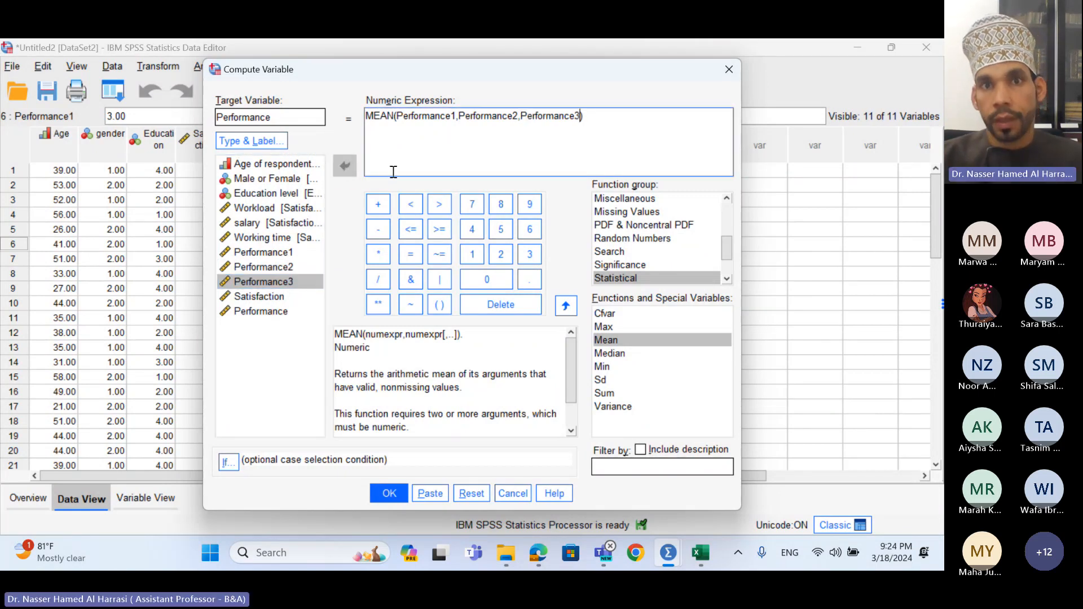
left_click(400, 496)
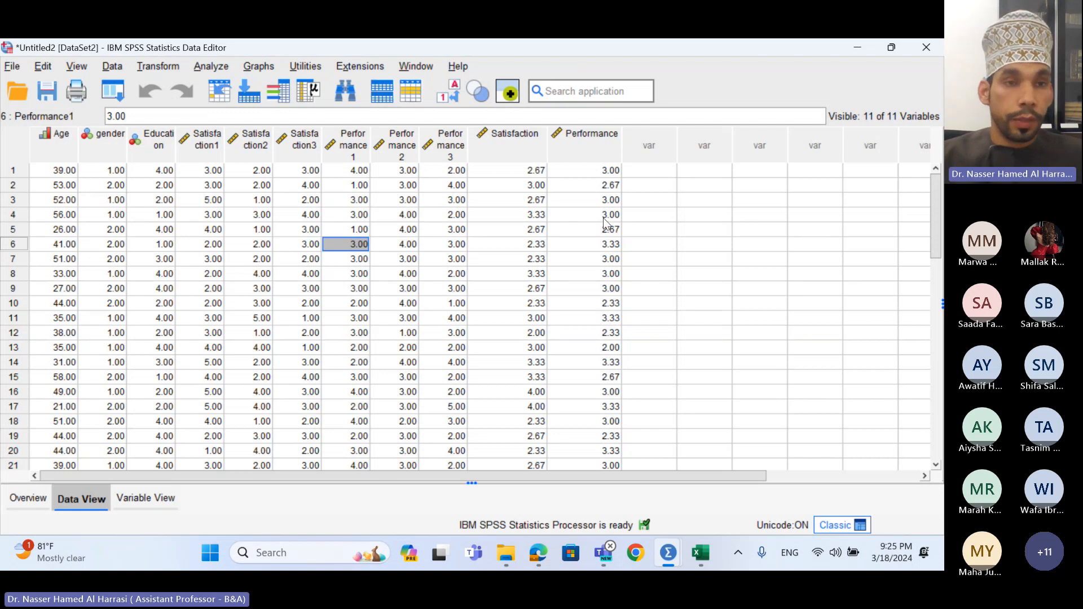
- Open the Analyze menu and browse its analysis submenus
left_click(211, 66)
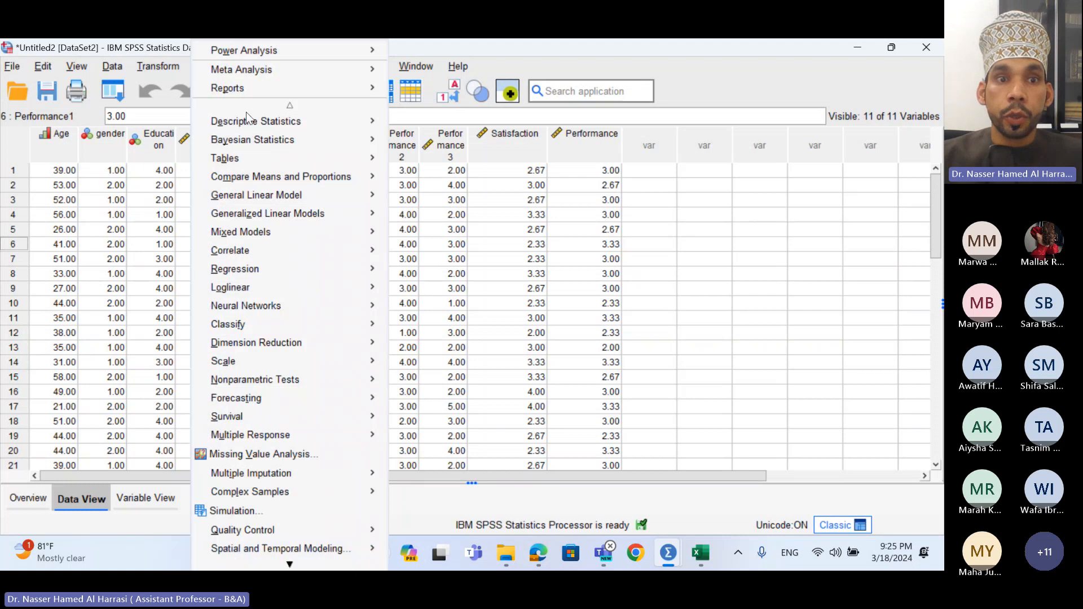
mouse_move(273, 182)
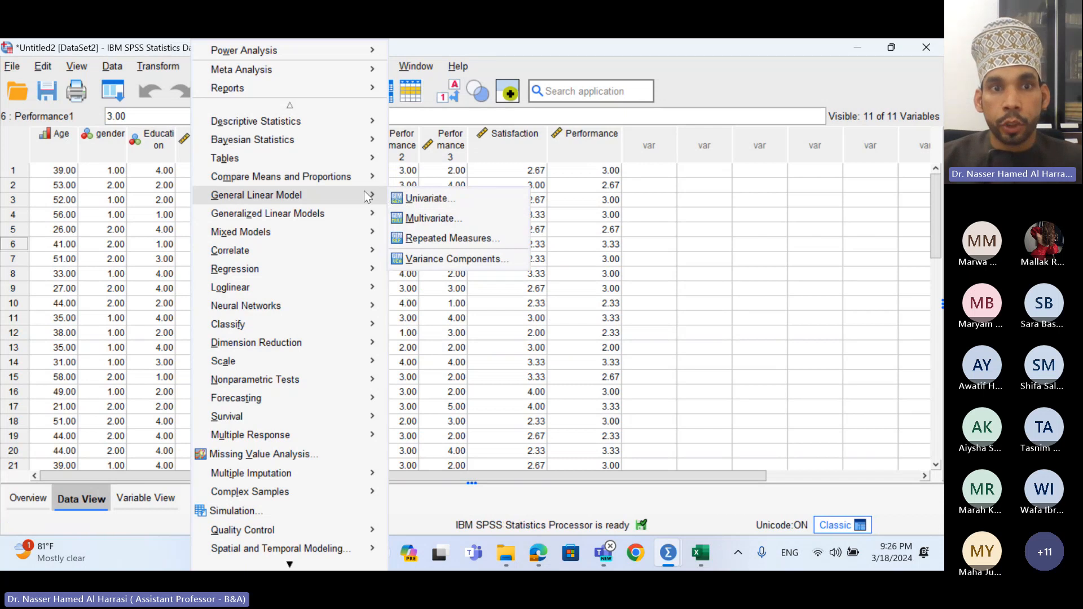
- Show the Compare Means and Proportions submenu under Analyze
mouse_move(335, 186)
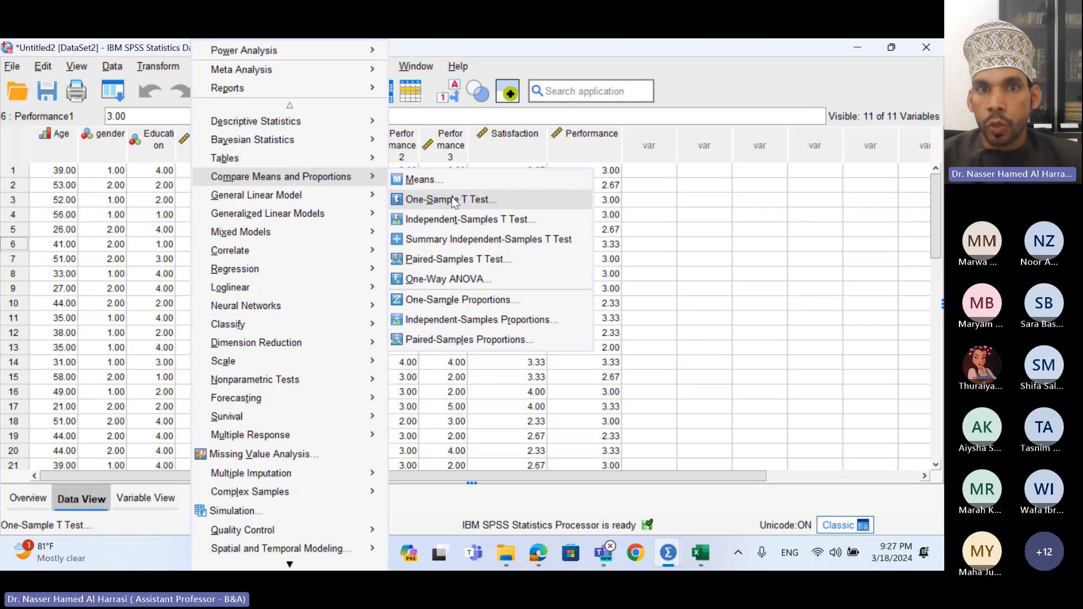
- Run a One-Sample T Test with Satisfaction and Performance as test variables
left_click(454, 202)
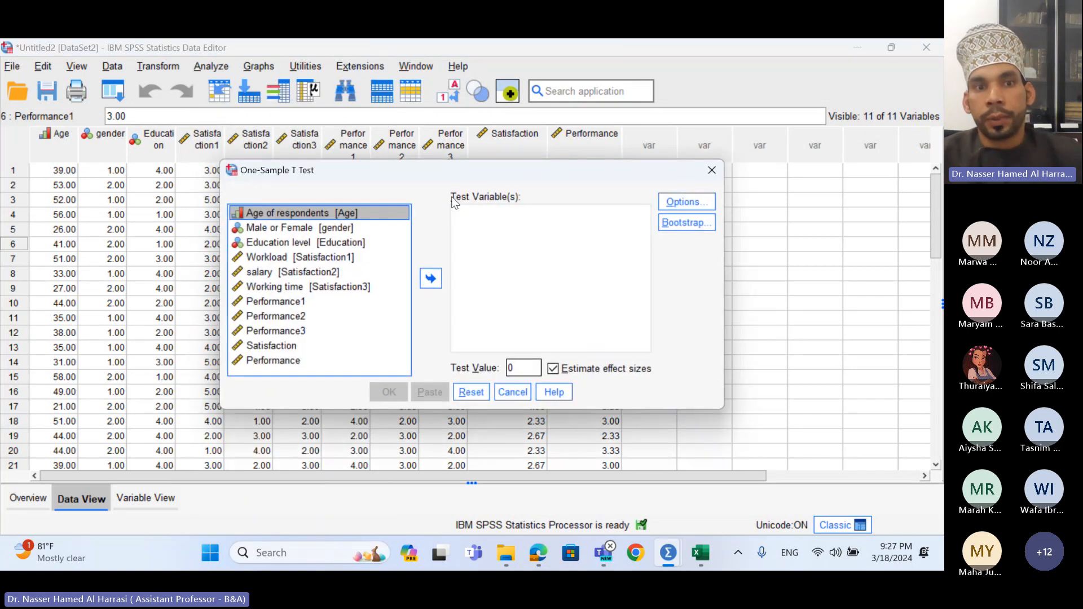
left_click(287, 350)
left_click(432, 282)
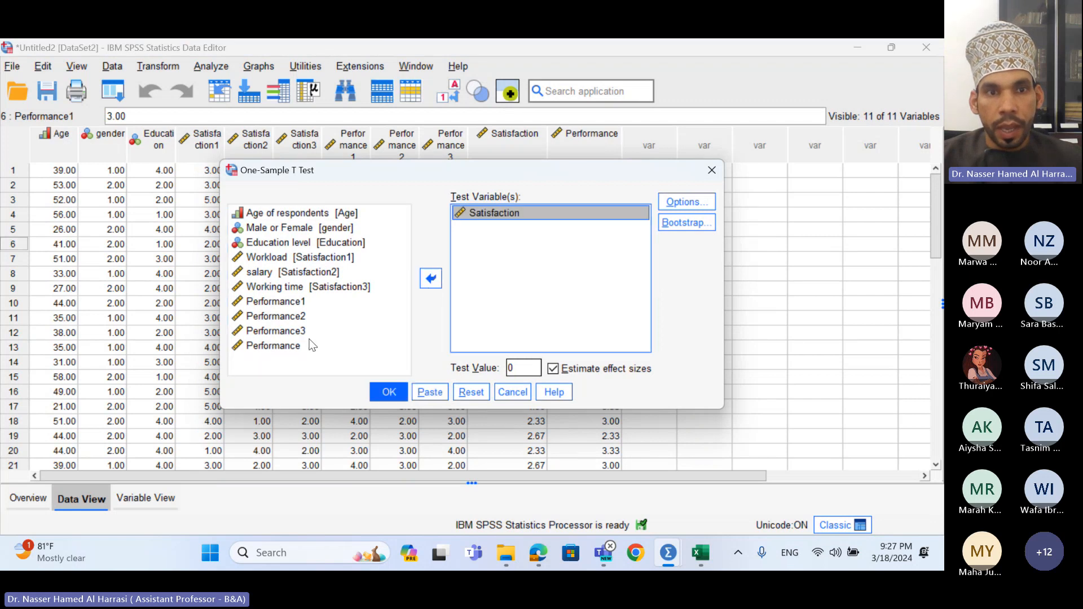
left_click(328, 345)
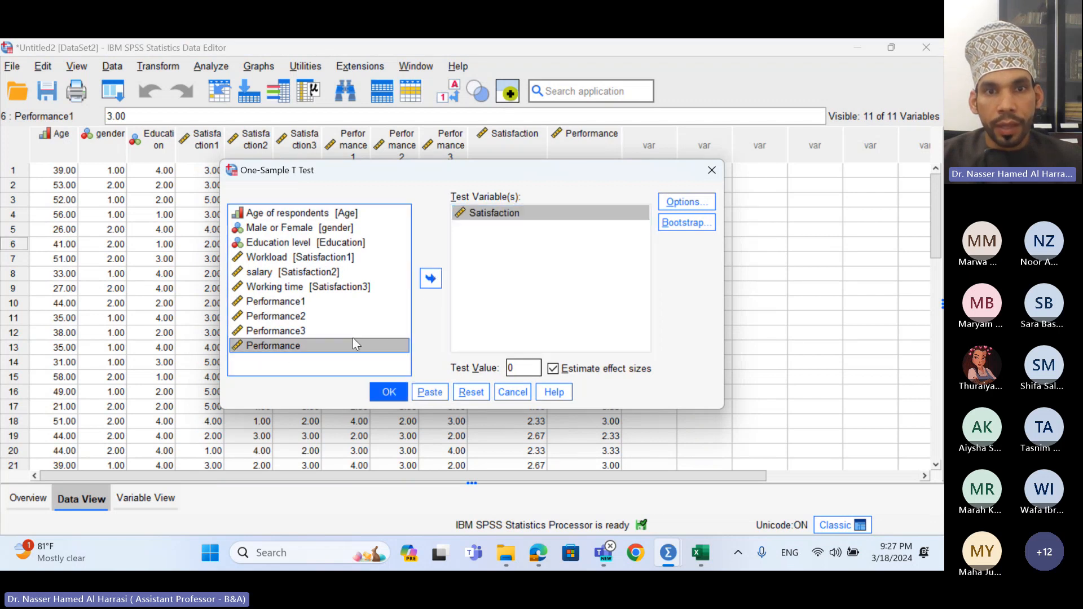
left_click(430, 282)
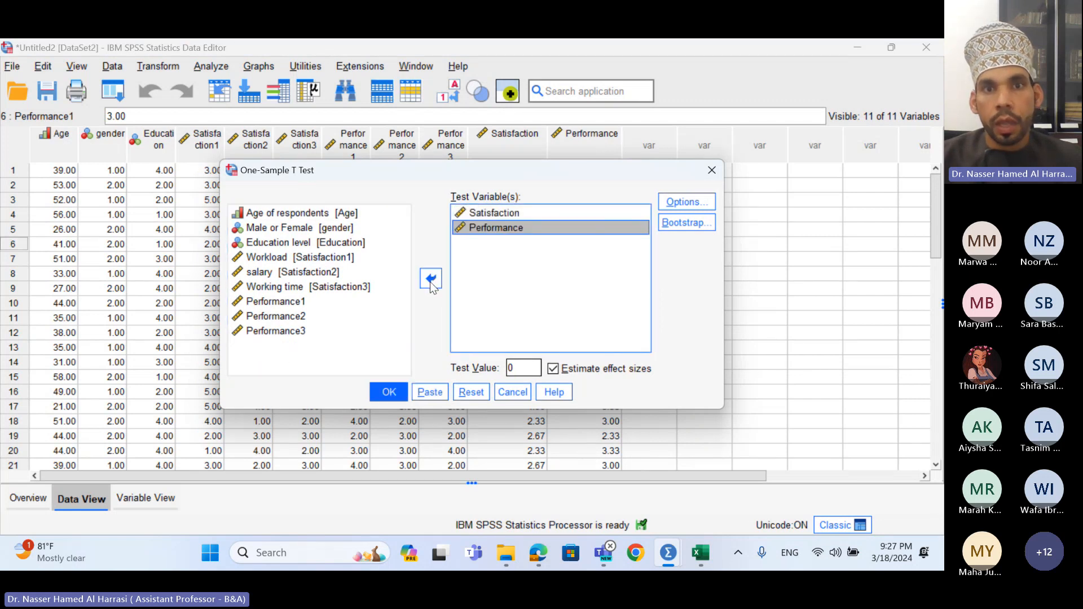
left_click(399, 397)
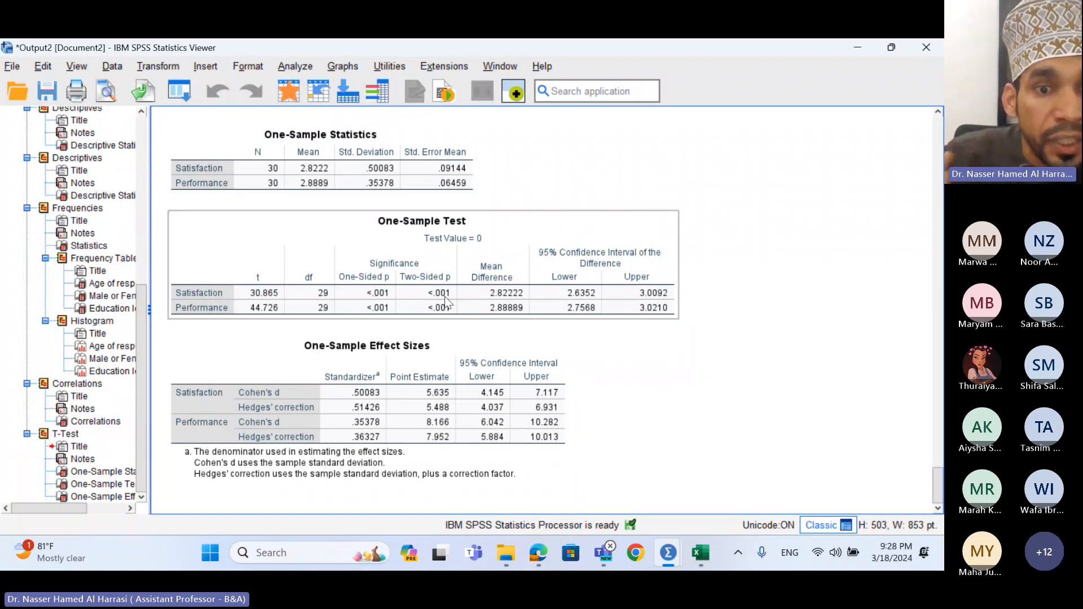
- Review the One-Sample Test and Effect Sizes tables (Cohen's d 5.635 and 8.166)
left_click(381, 352)
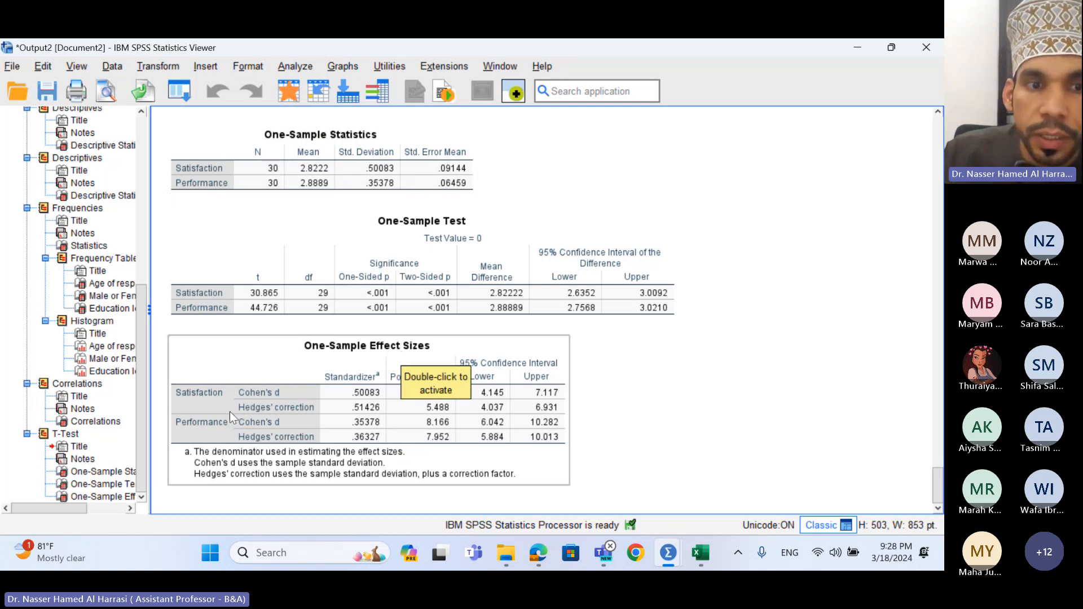
left_click(364, 403)
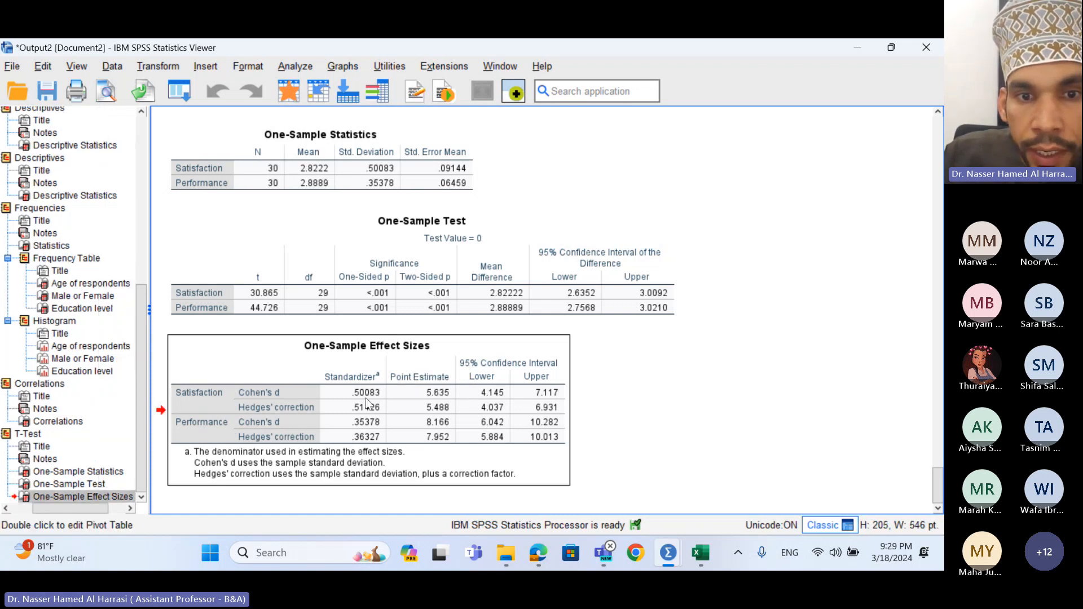
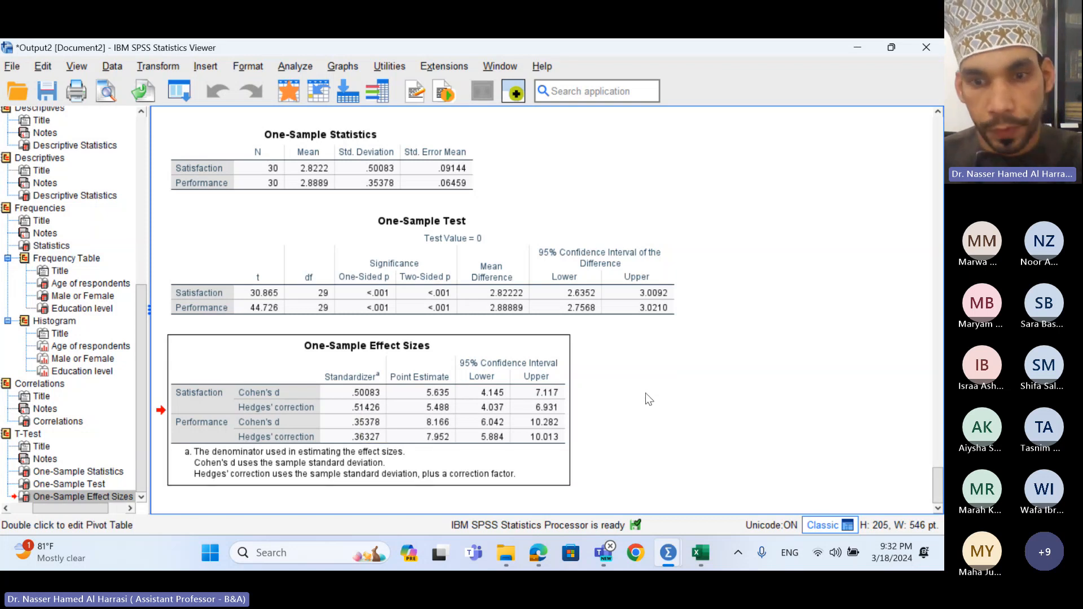
- Add a new blank sheet to the dataset_demo_adjusted workbook and enter 0.5 in A1
left_click(699, 554)
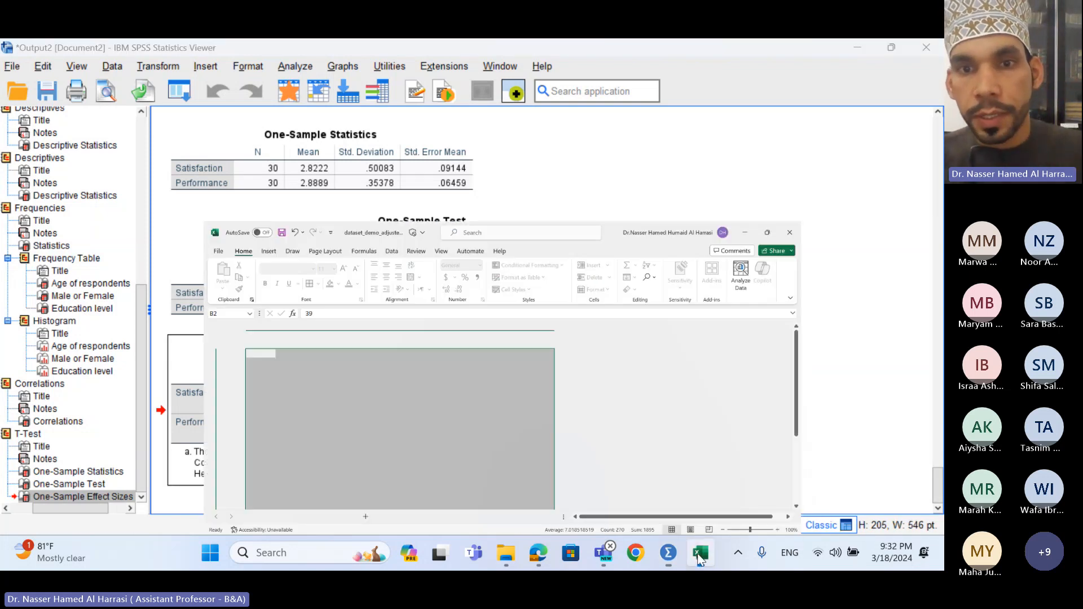
left_click(669, 375)
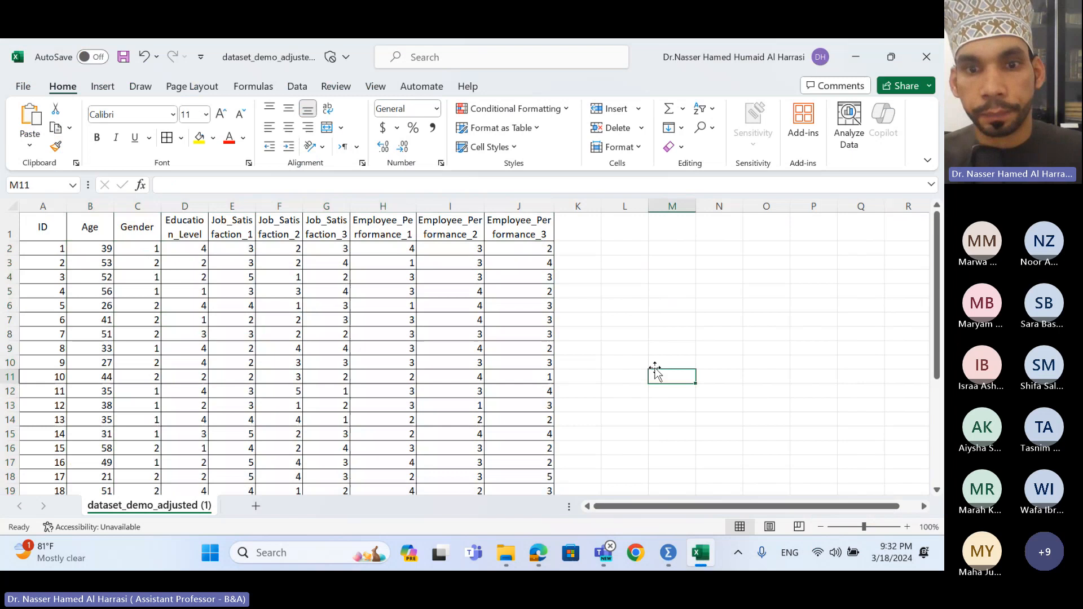
left_click(257, 507)
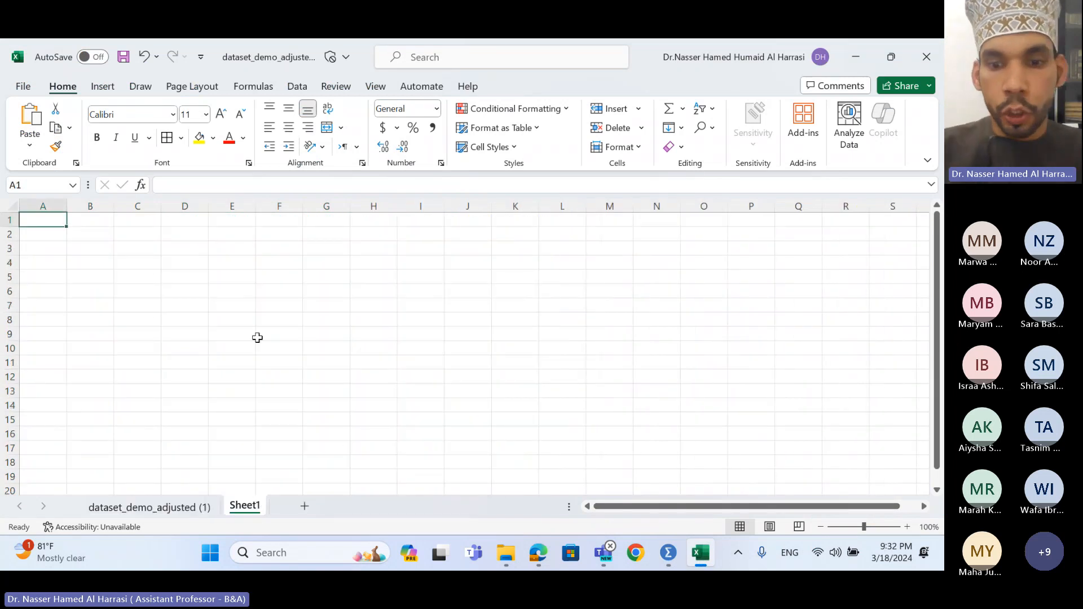
type("0.5")
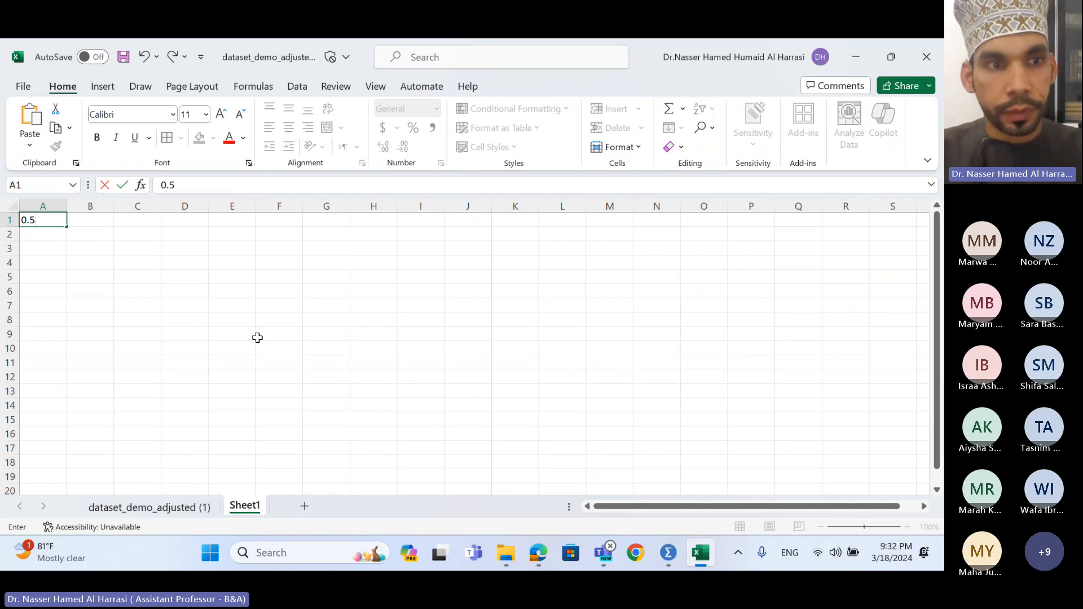
key("Return")
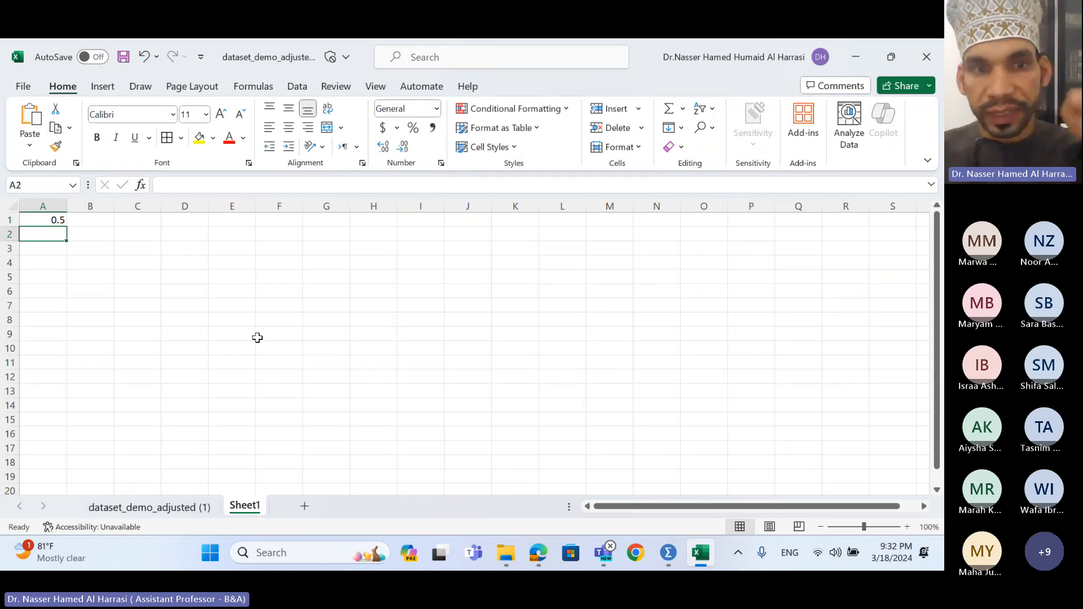
left_click(94, 220)
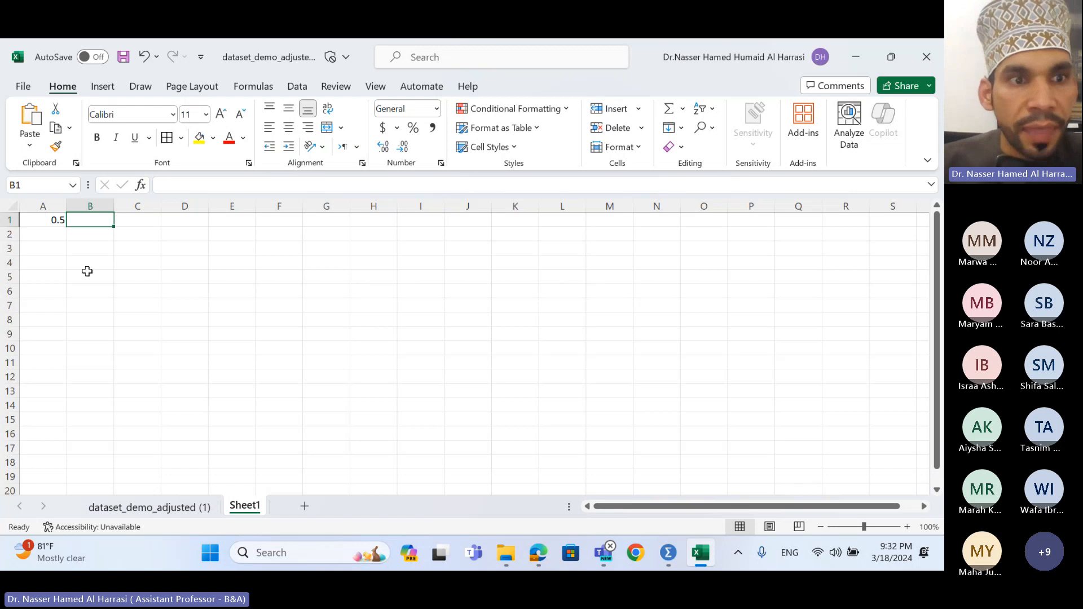
- Enter the headings 'study time' in D1 and 'marks' in E1, then '2 hros' in D2
left_click(190, 222)
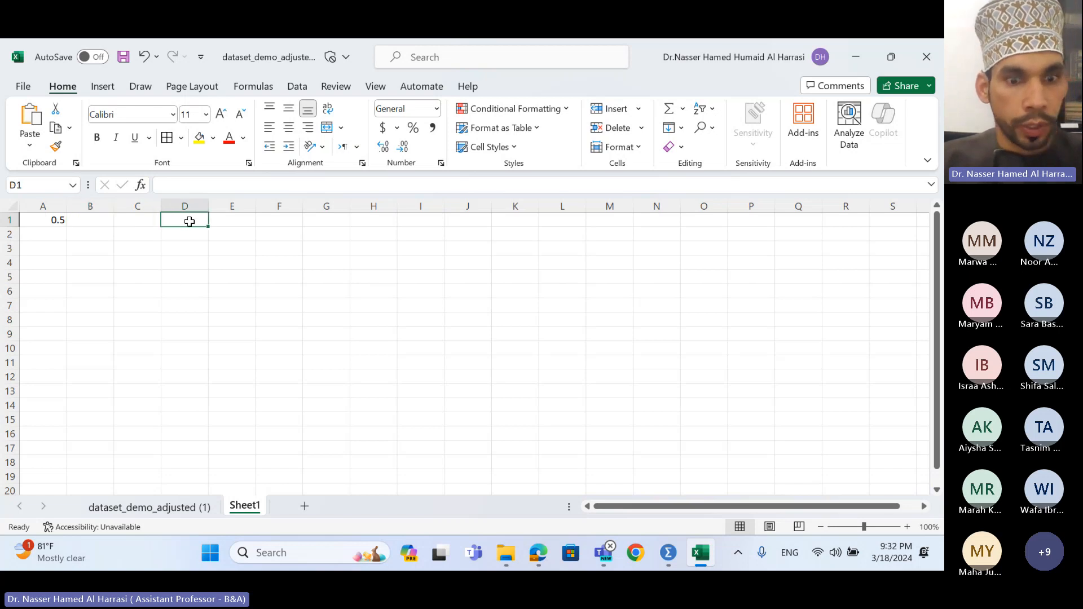
type("stud")
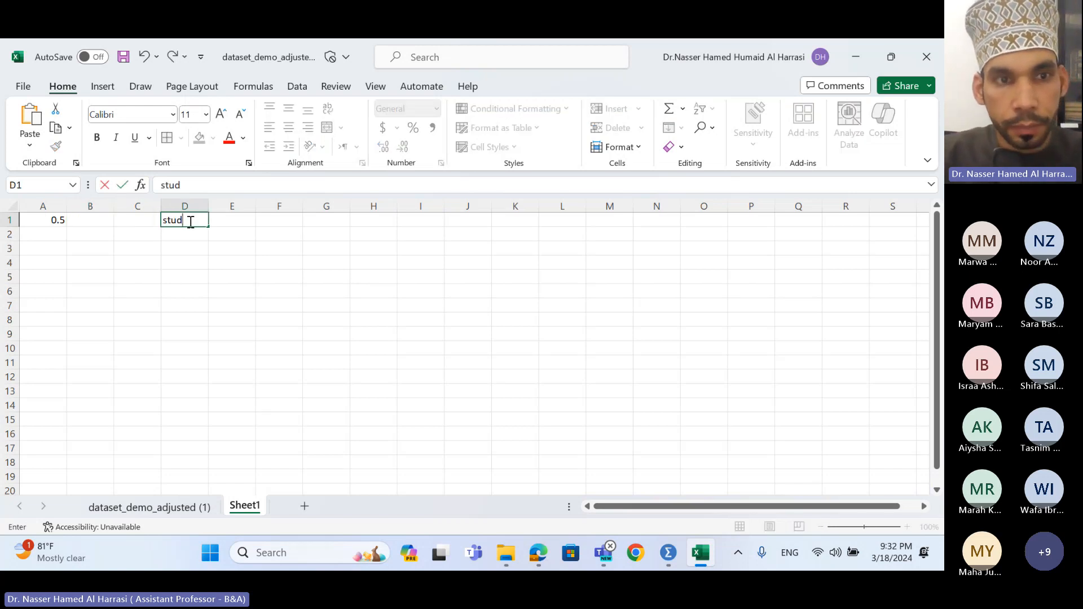
type("y time")
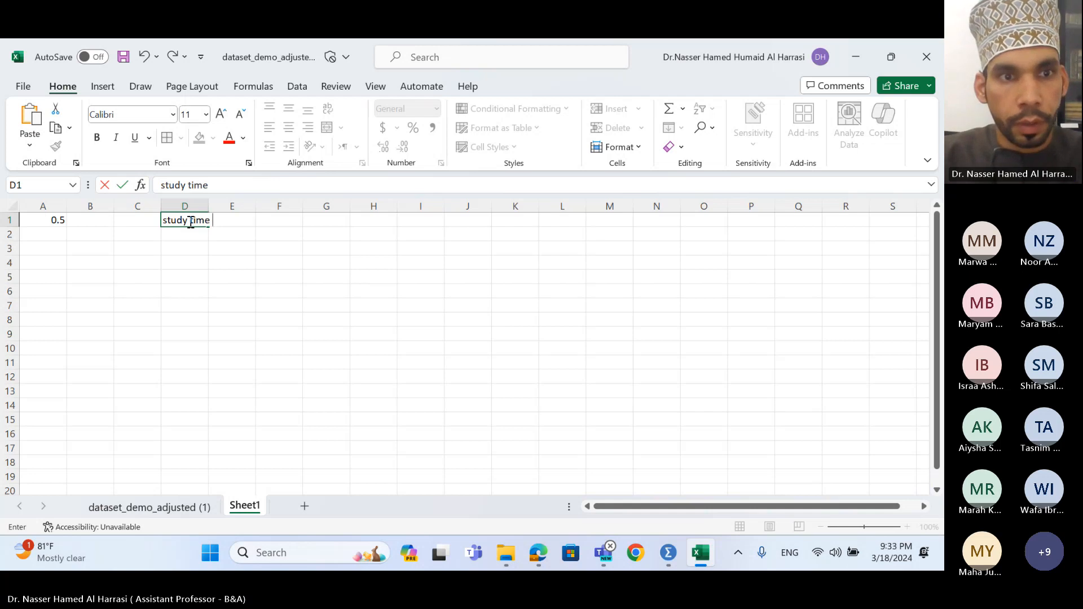
key("Tab")
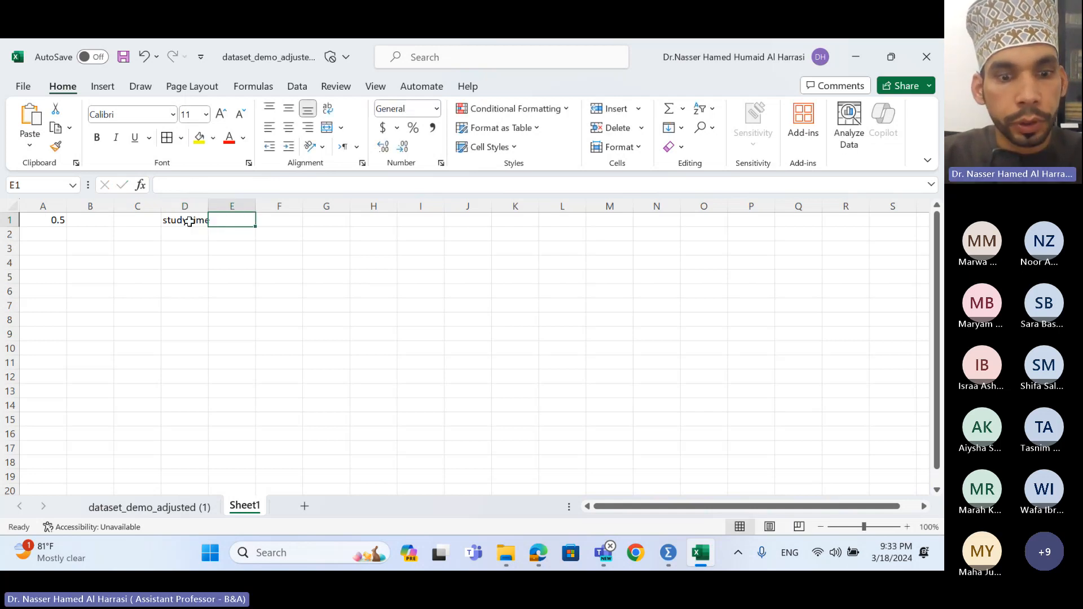
type("marks")
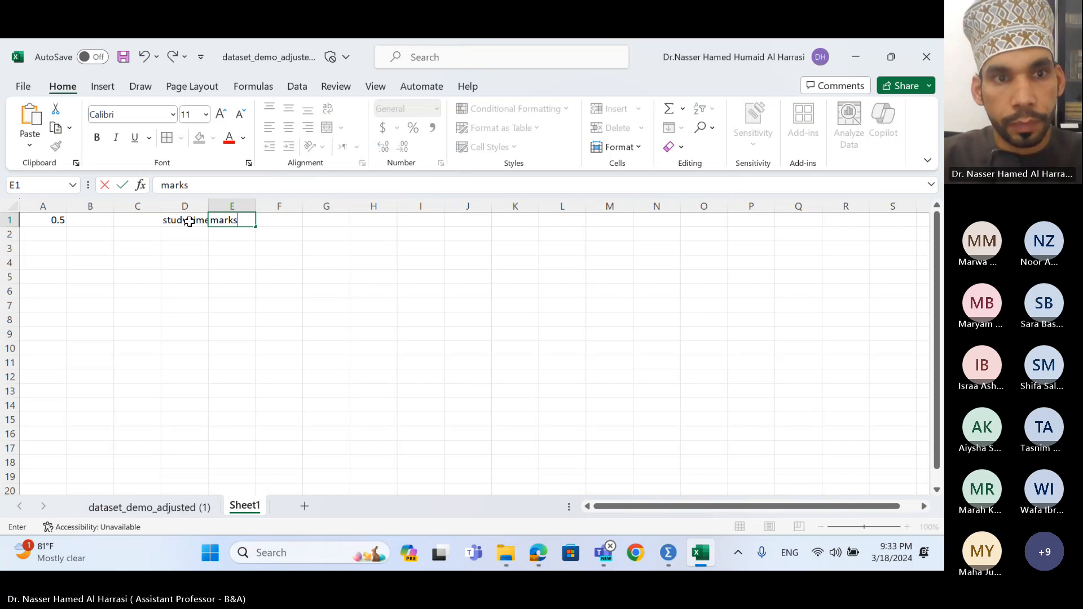
key("Return")
key("Left")
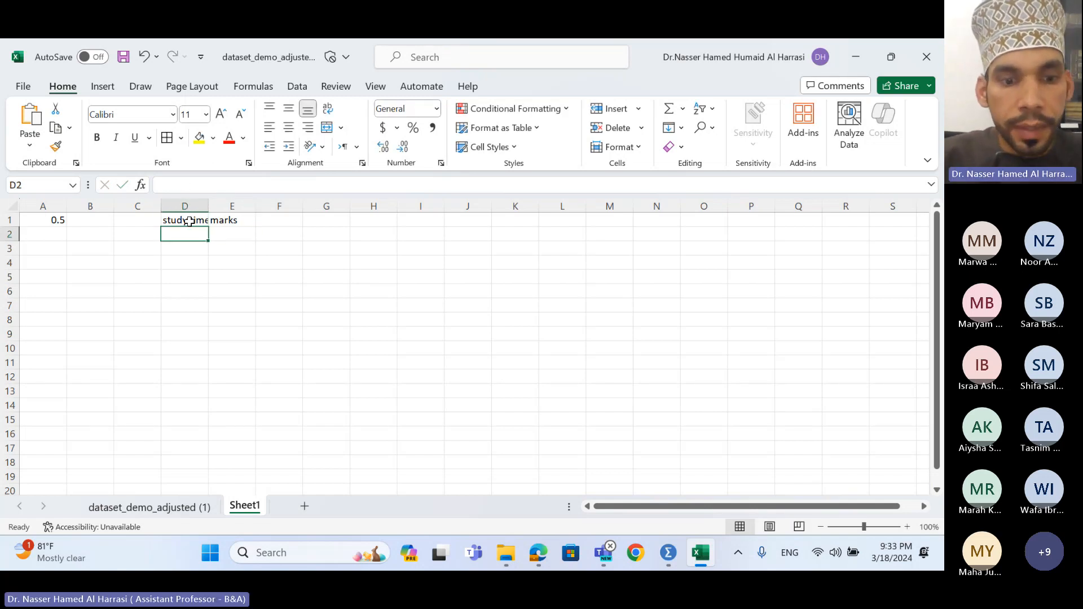
type("2")
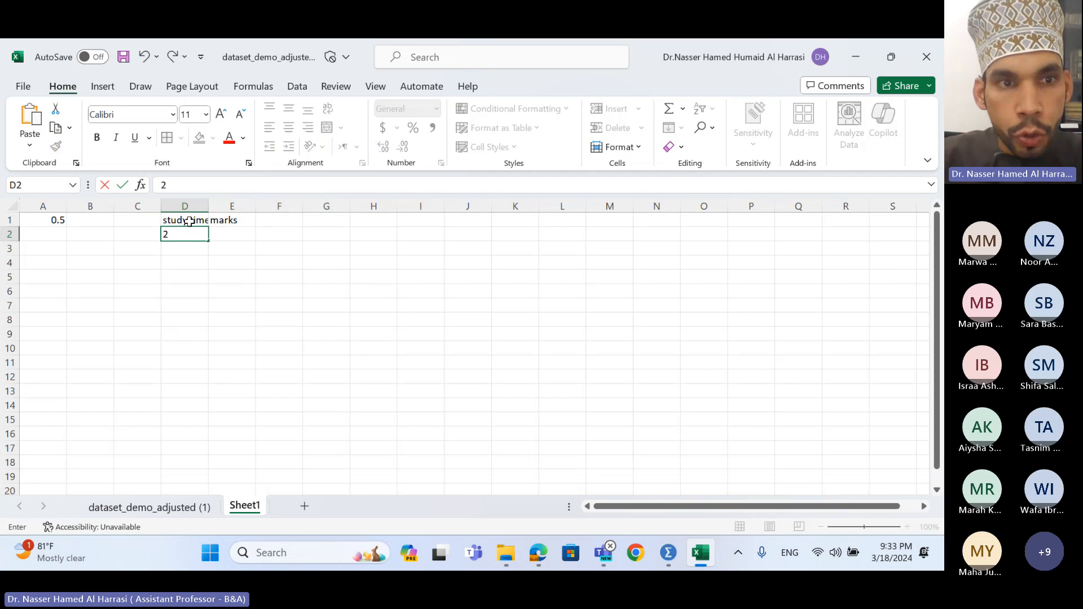
type(" hros")
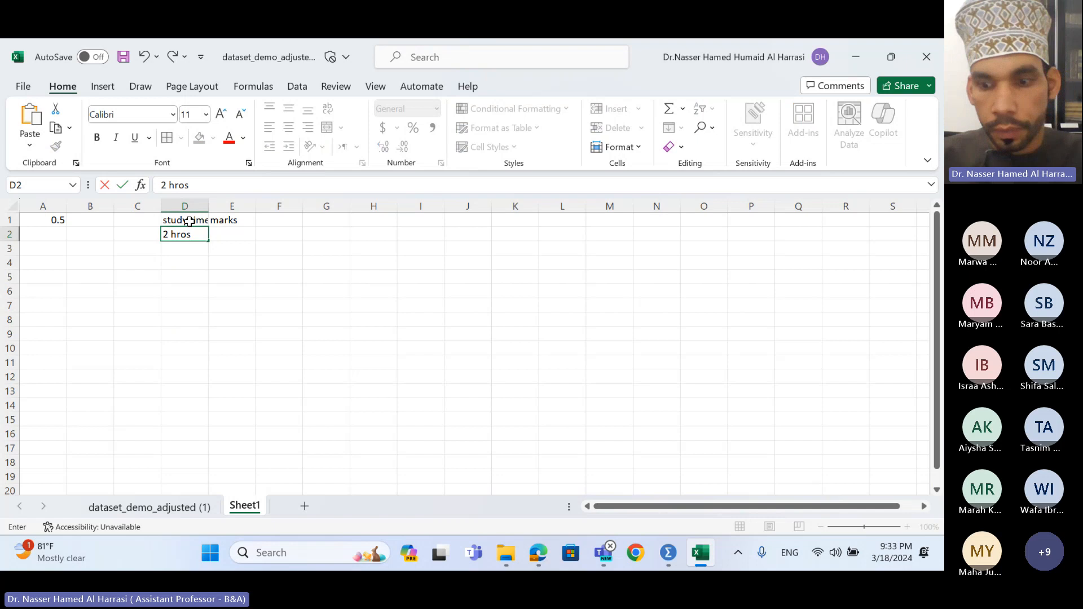
key("Return")
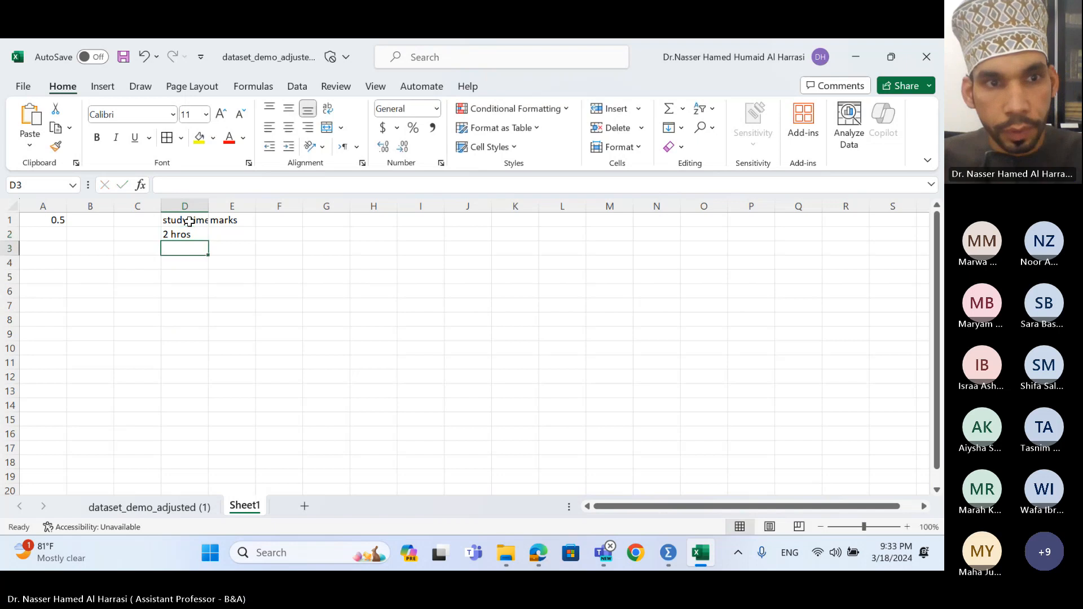
- Zoom the sheet in and autofit column D to the 'study time' heading
left_click(907, 527)
left_click(908, 527)
left_click(908, 527)
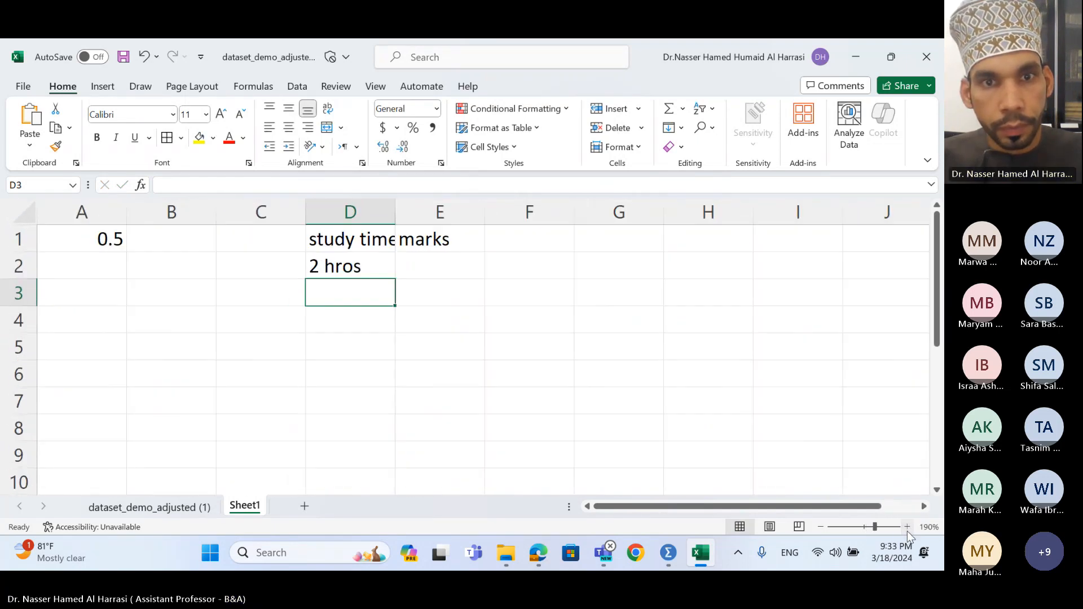
left_click(908, 527)
double_click(416, 218)
- Enter a mark of 4 in E2 and centre it
left_click(458, 270)
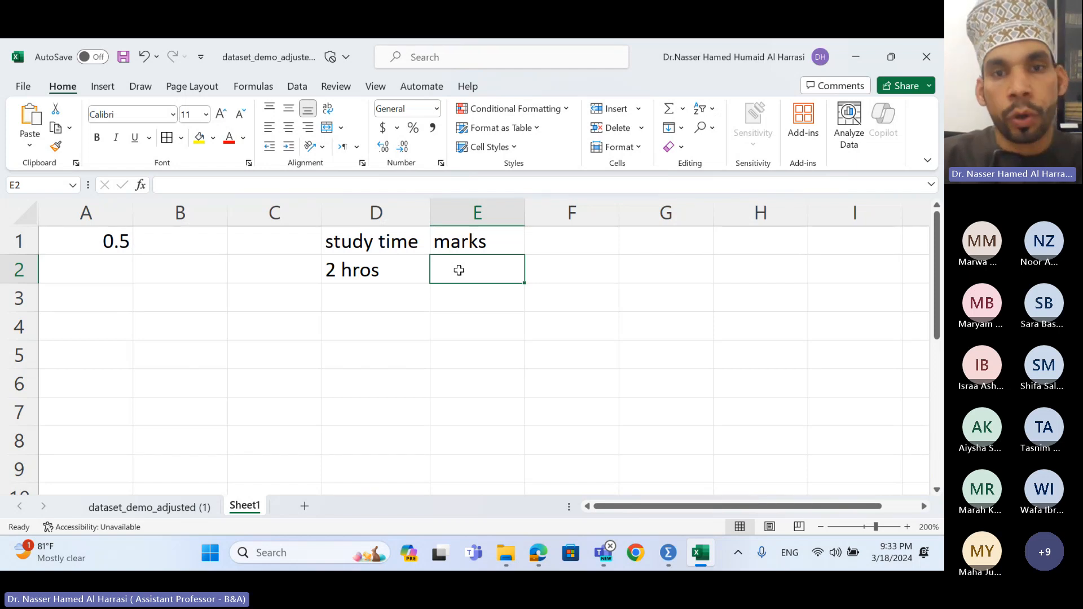
type("4")
key("Return")
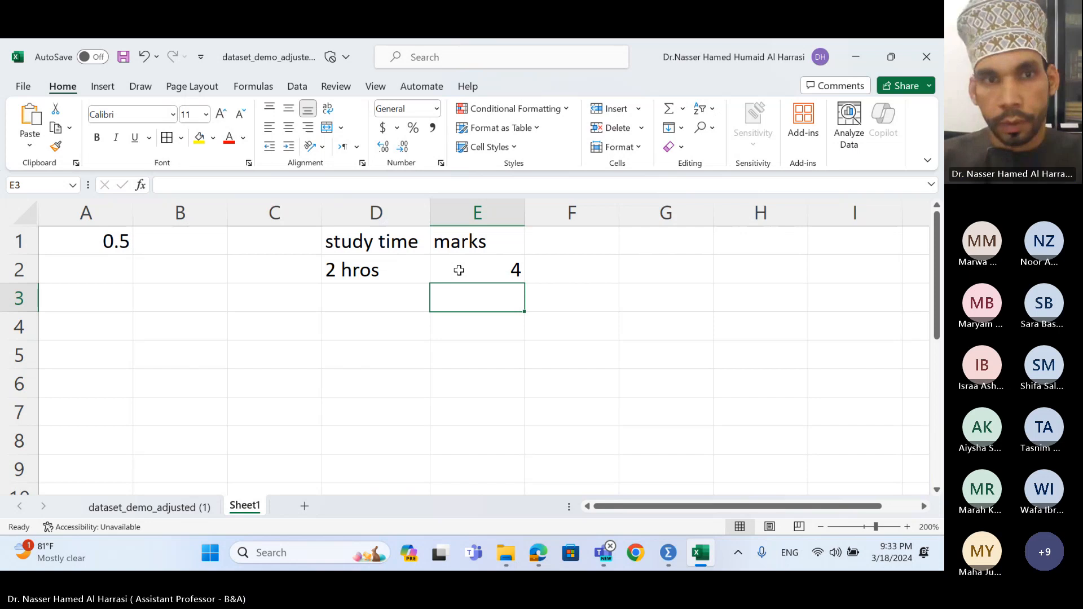
left_click(459, 270)
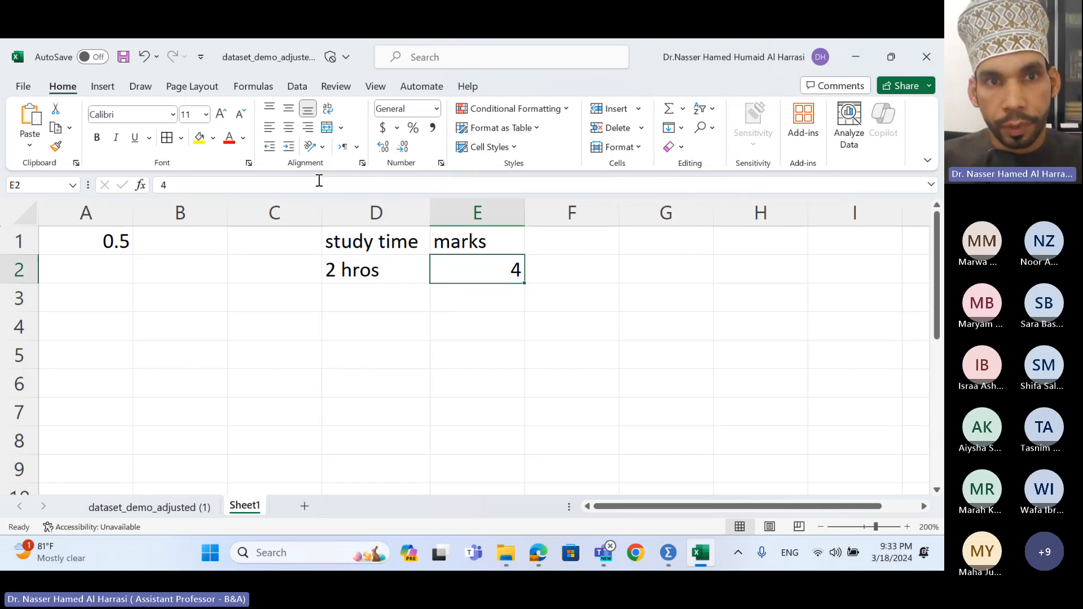
left_click(288, 126)
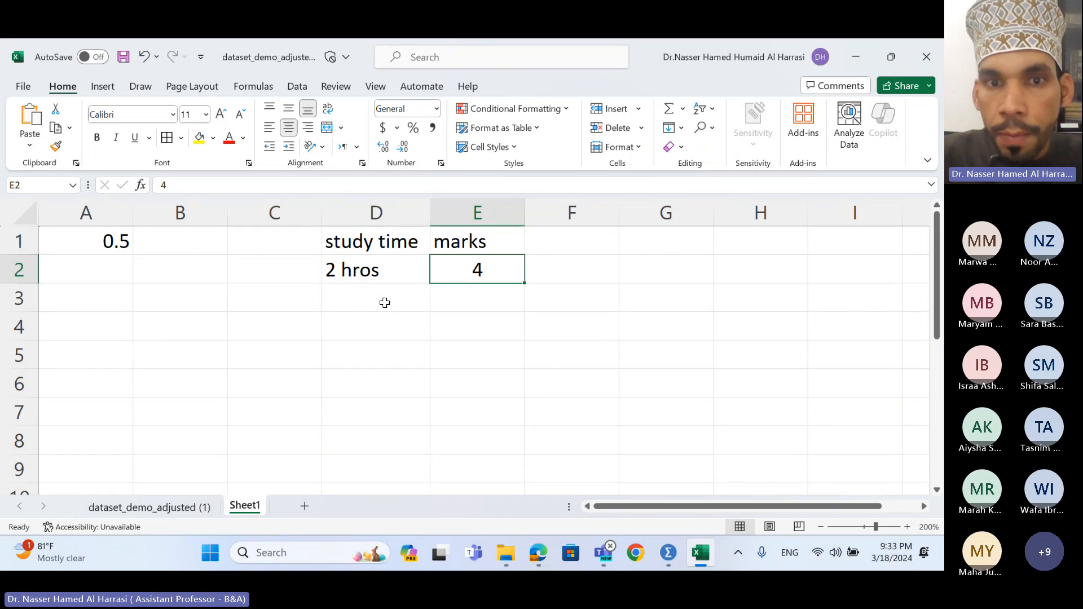
- Try changing E2 to 4/10, then undo the date conversion so it holds 4
double_click(485, 270)
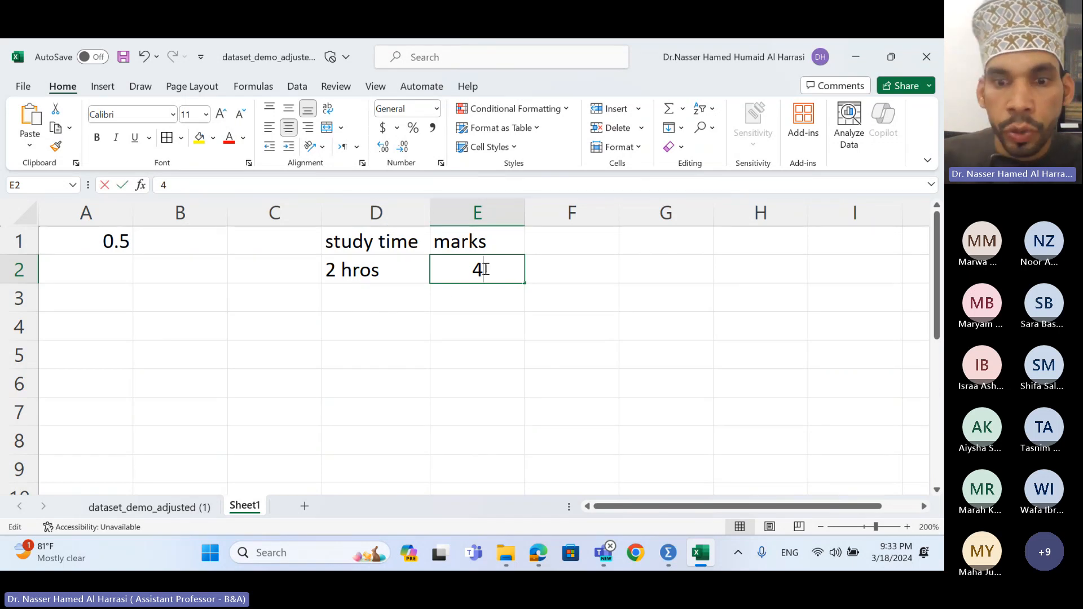
type("/")
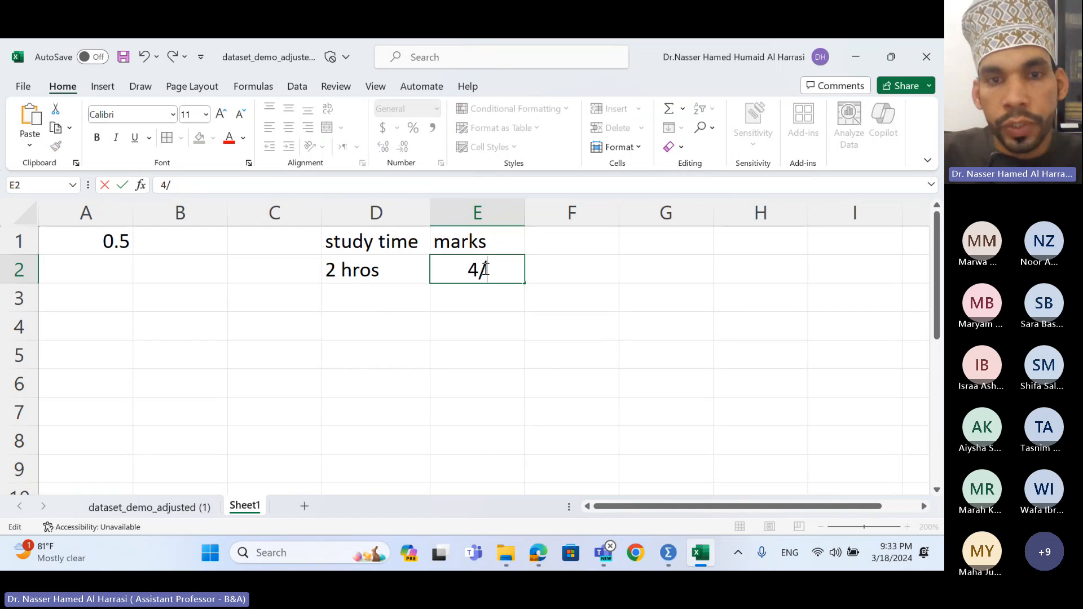
type("10")
key("Return")
left_click(484, 269)
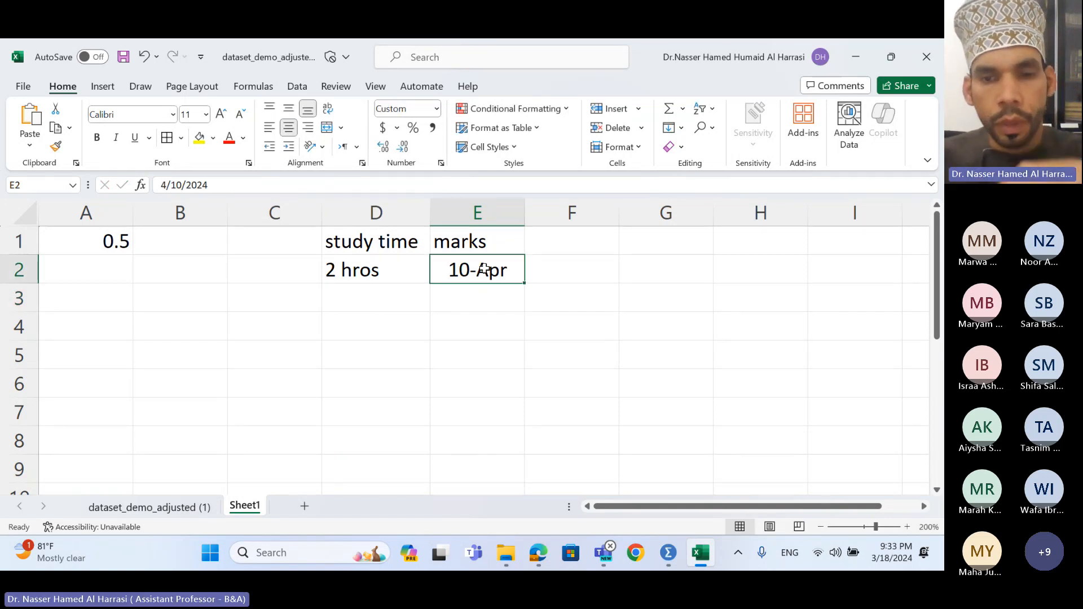
type("4")
key("Return")
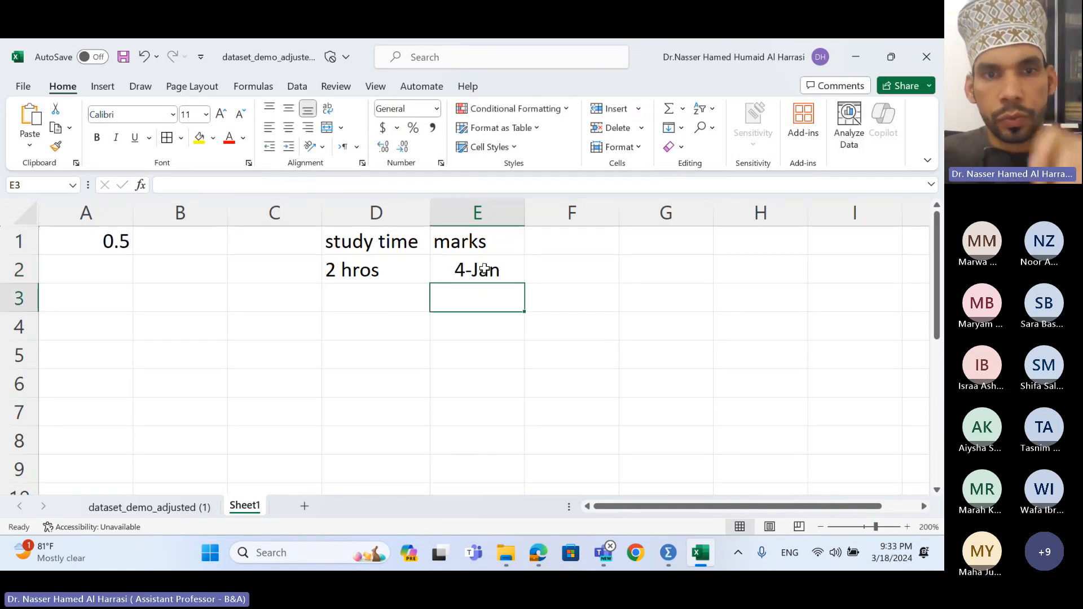
key("ctrl+z")
key("ctrl+z")
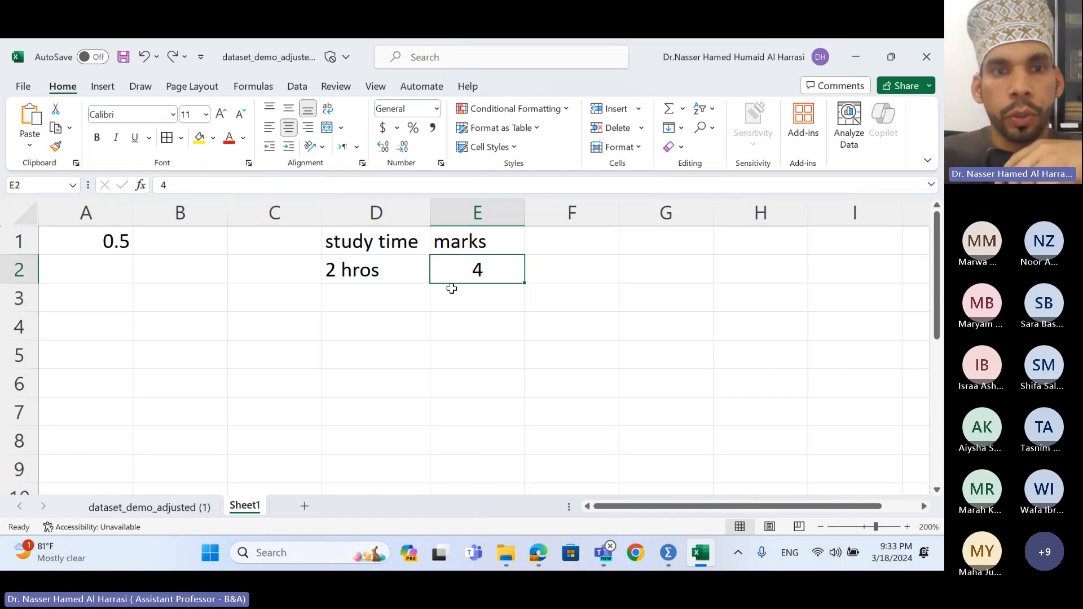
left_click(399, 302)
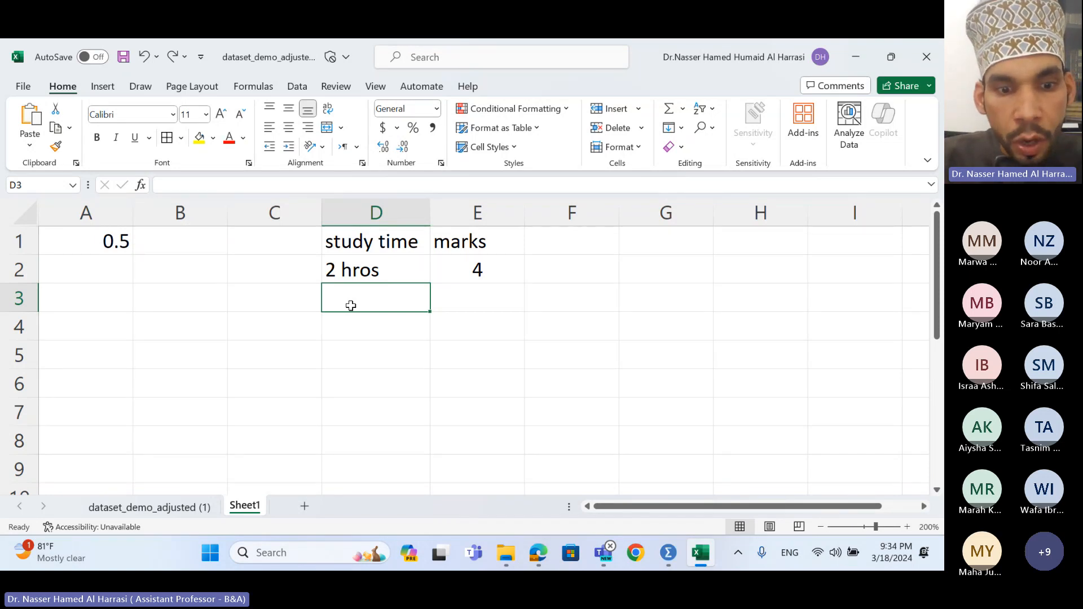
- Enter 4 in D3 as the second study time
type("4")
key("Tab")
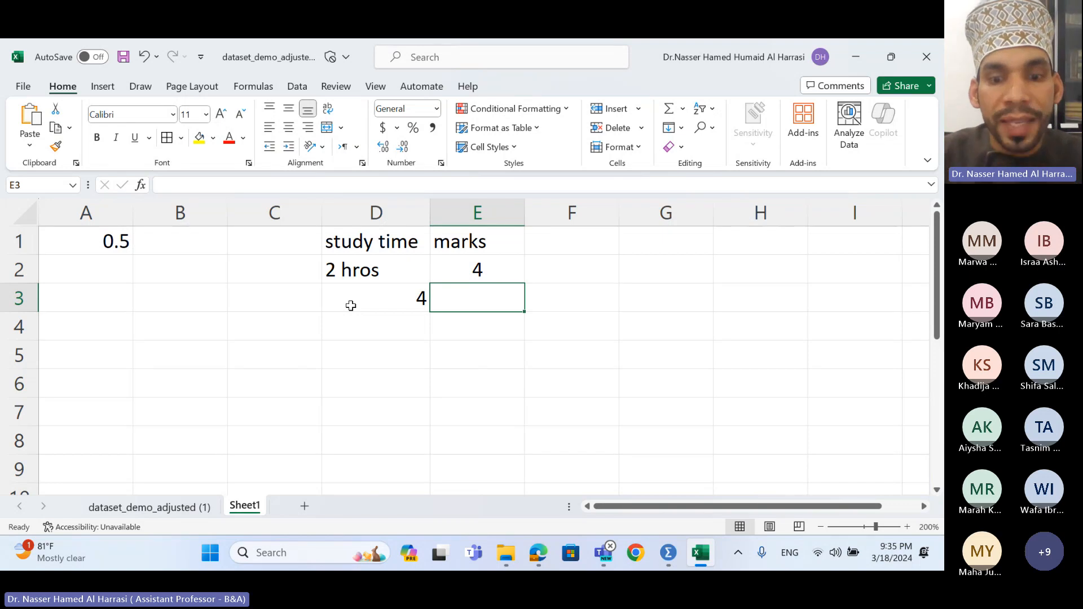
- Enter a mark of 6 in E3 and centre both D3 and E3
type("6")
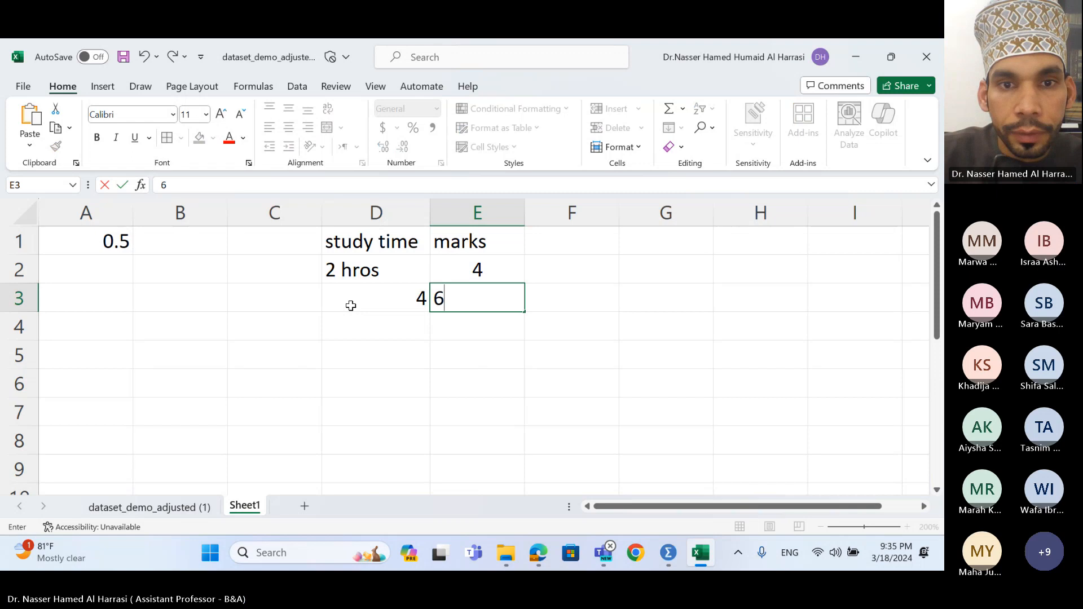
key("Return")
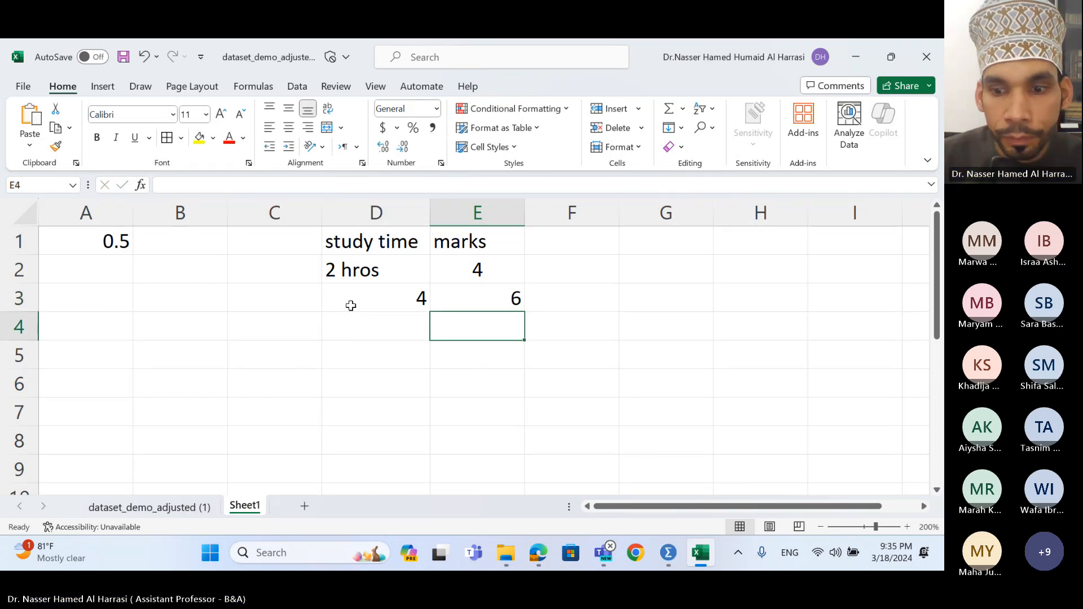
left_click_drag(469, 298, 387, 298)
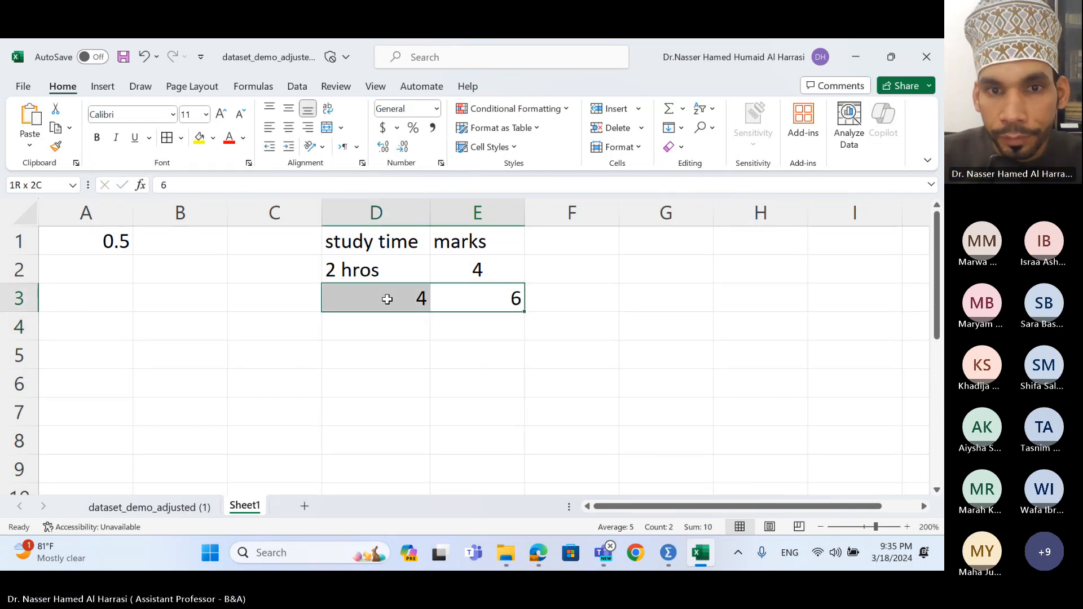
left_click(289, 128)
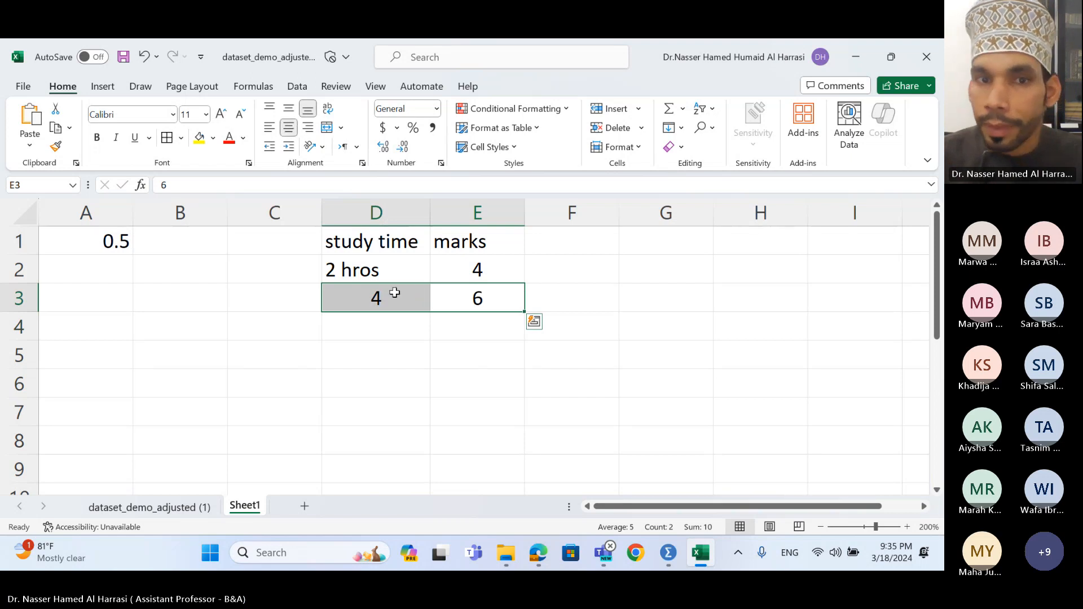
left_click(444, 376)
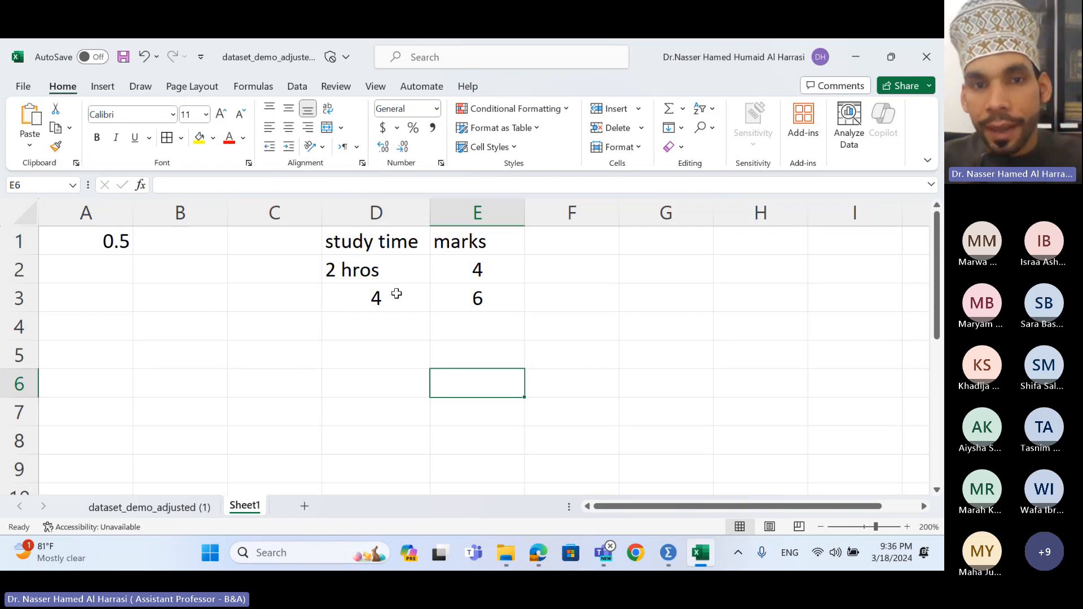
- Clear the old rows and enter study time/marks pairs 1hr/2 and 2/4
left_click_drag(404, 276, 469, 297)
key("Delete")
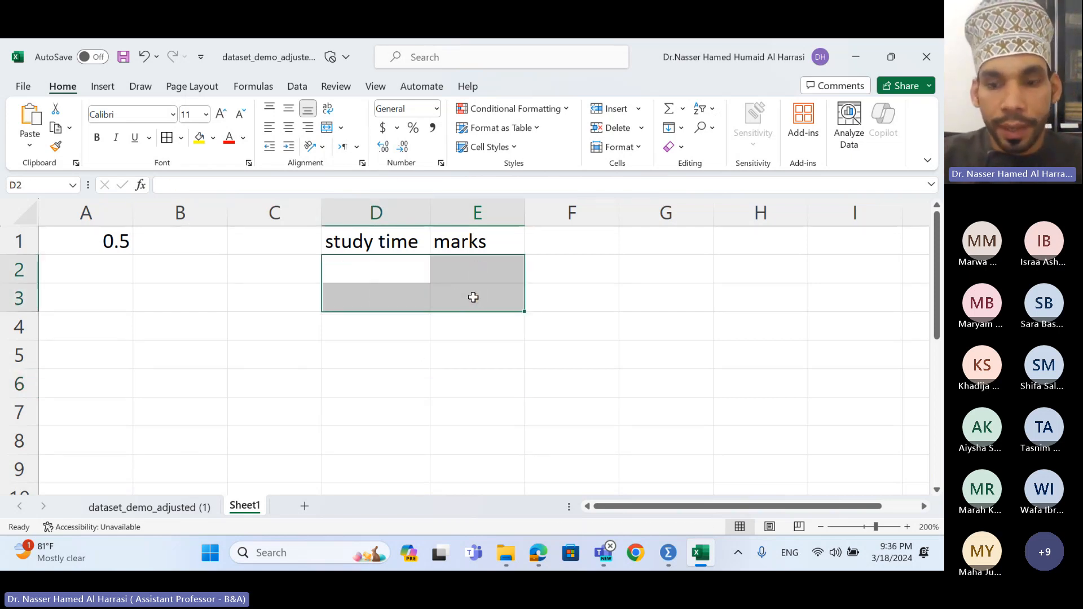
key("Up")
key("Down")
type("1")
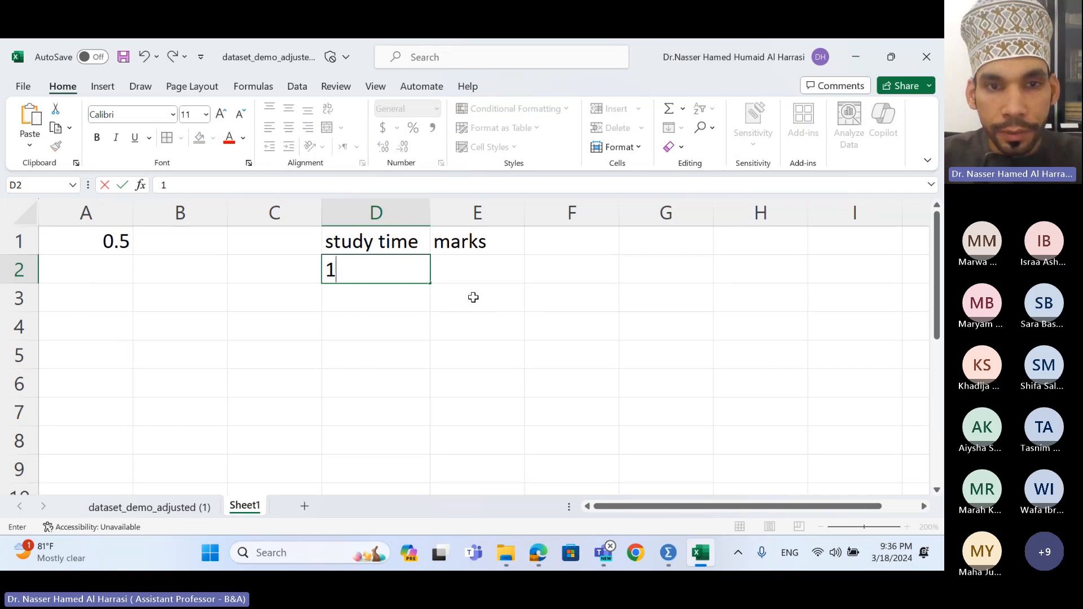
type("hr")
key("Tab")
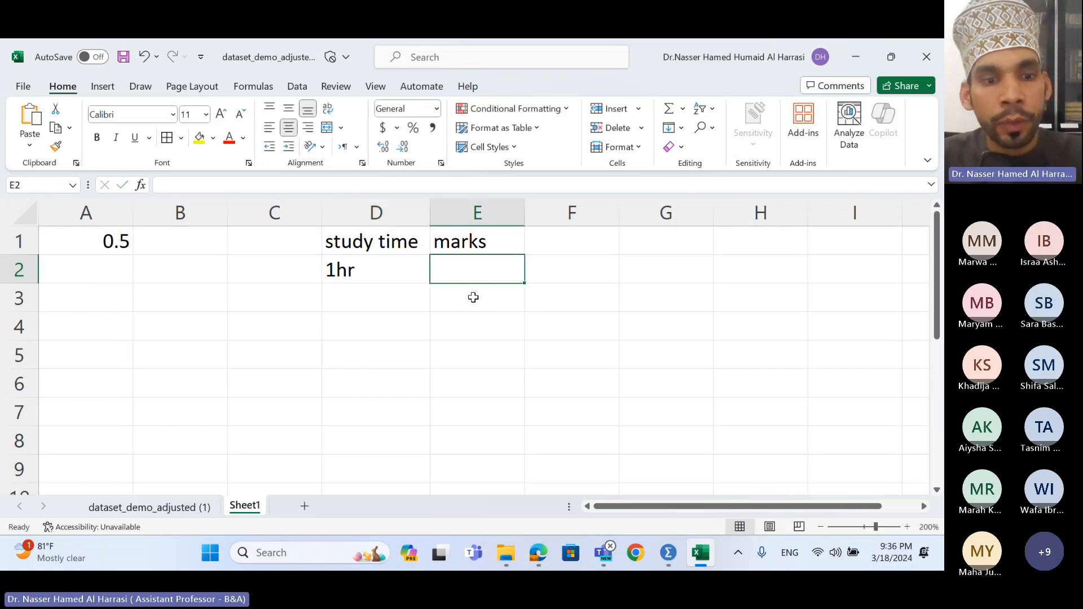
type("2")
key("Return")
key("Left")
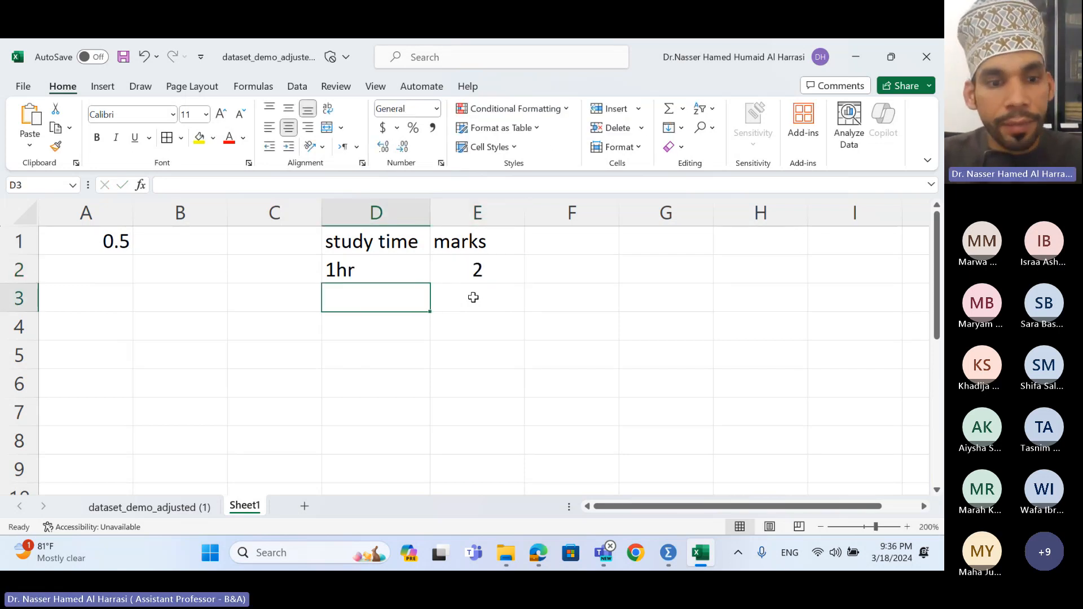
type("2")
key("Tab")
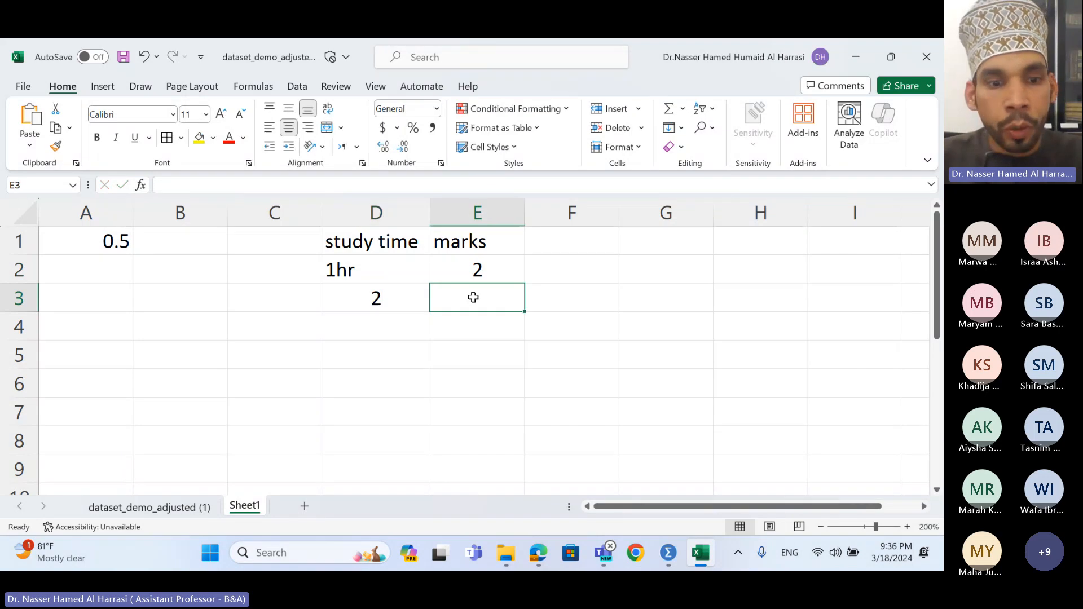
type("4")
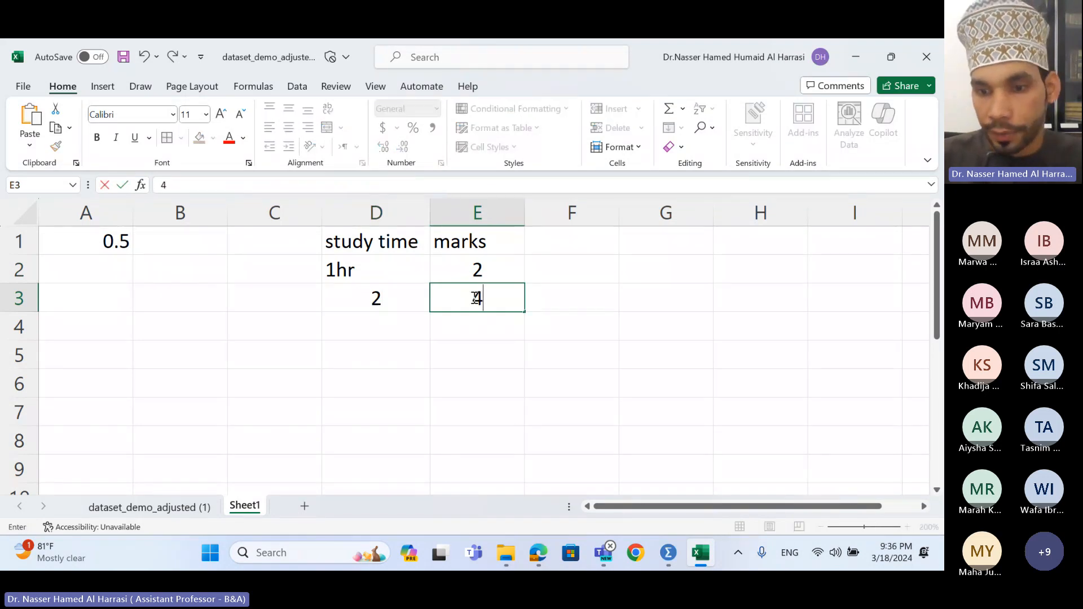
key("Return")
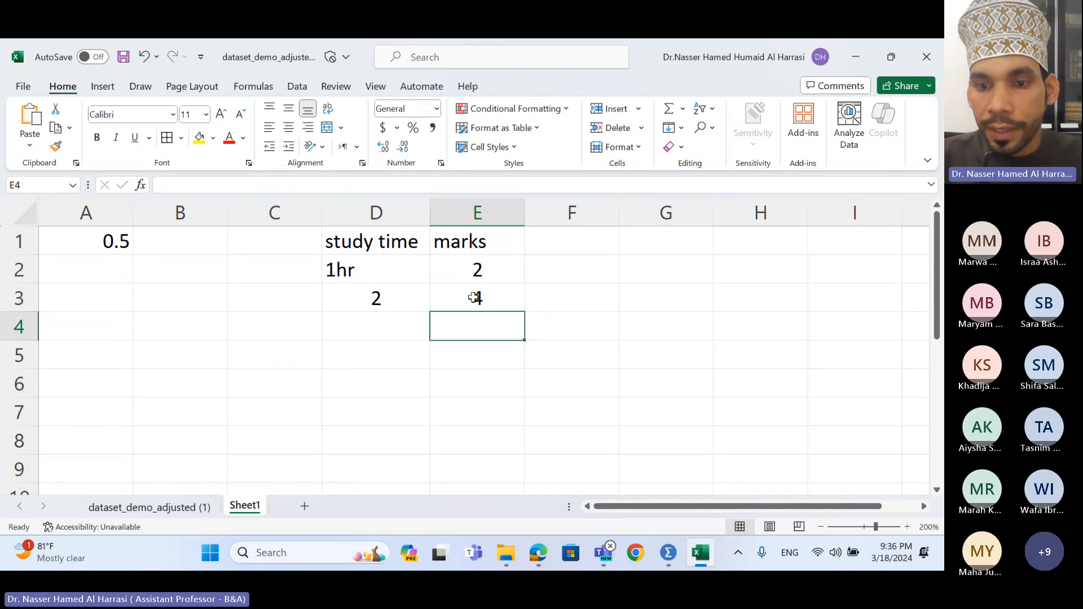
- Add the pairs 3/6 and 4/8, then select the data in D2:E5
key("Left")
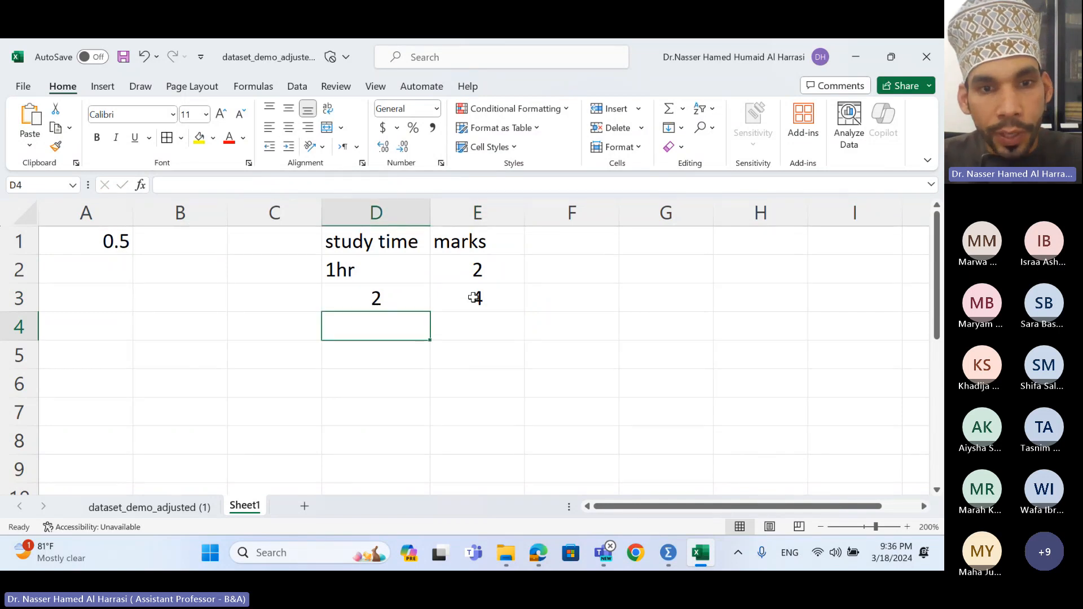
type("3")
key("Tab")
type("6")
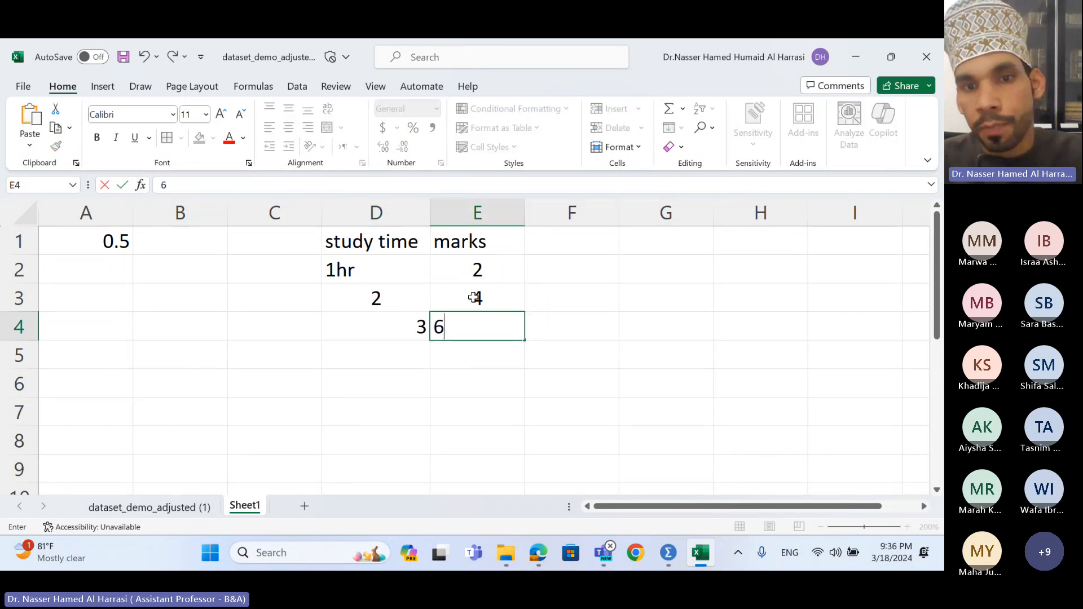
key("Return")
type("4")
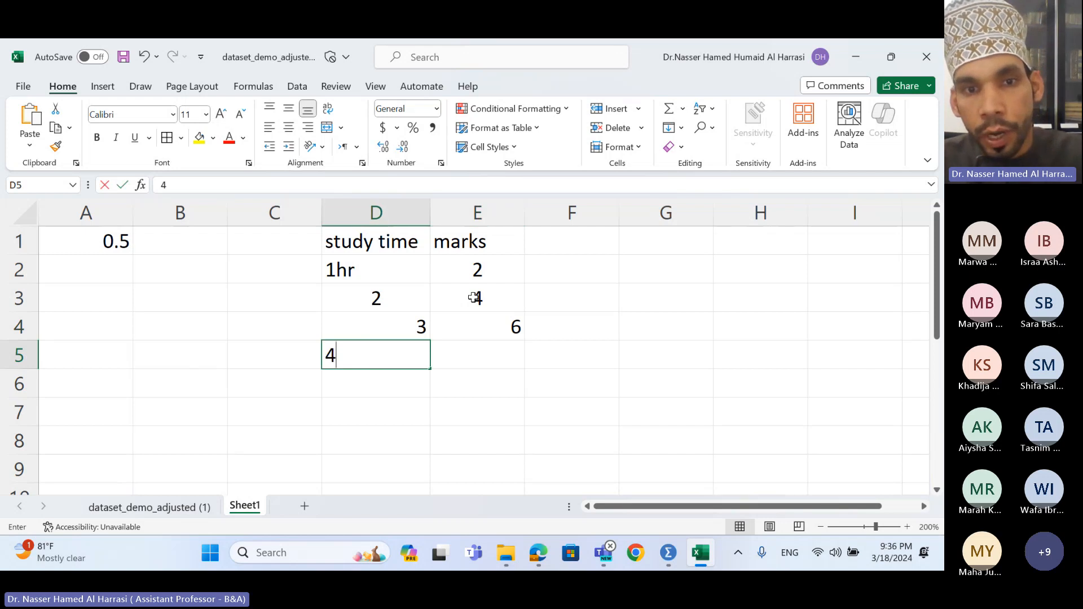
key("Tab")
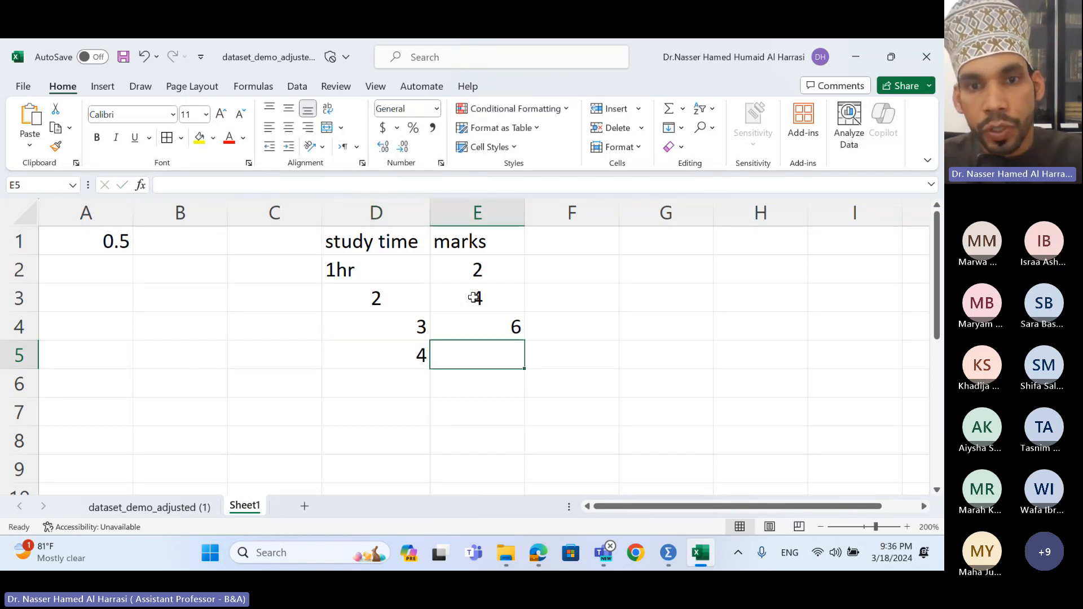
type("8")
key("Tab")
key("Left")
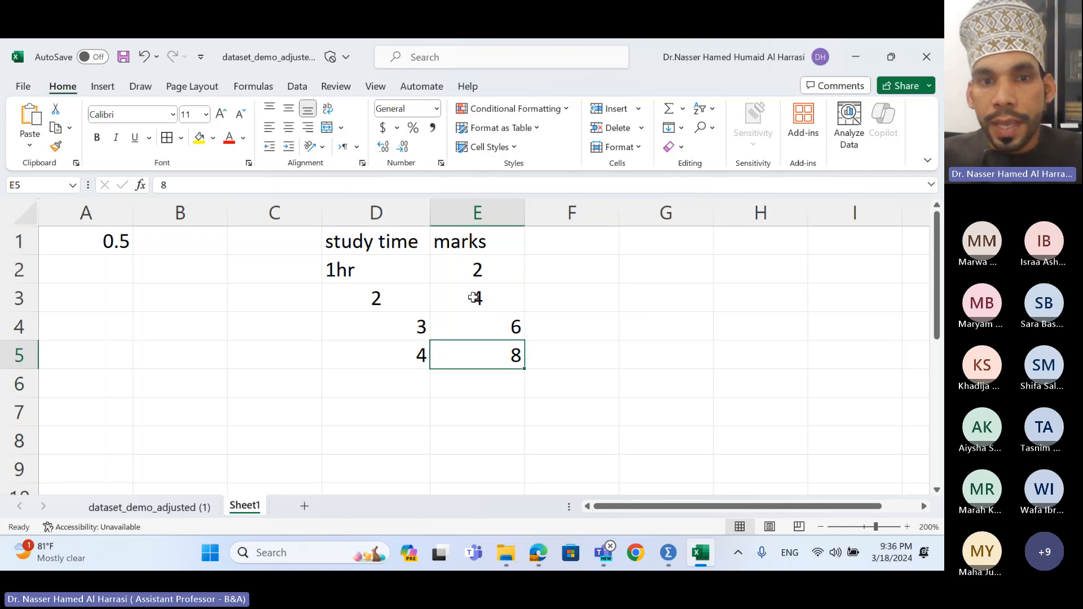
left_click_drag(407, 268, 496, 355)
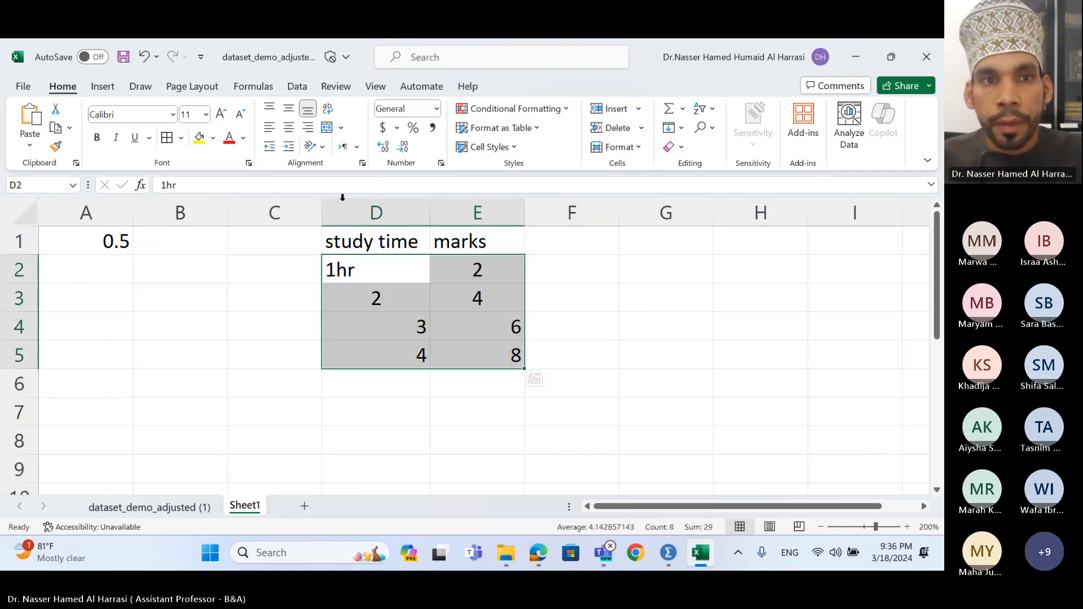
- Centre the four study time and marks rows in D2:E5
left_click(289, 127)
left_click(551, 288)
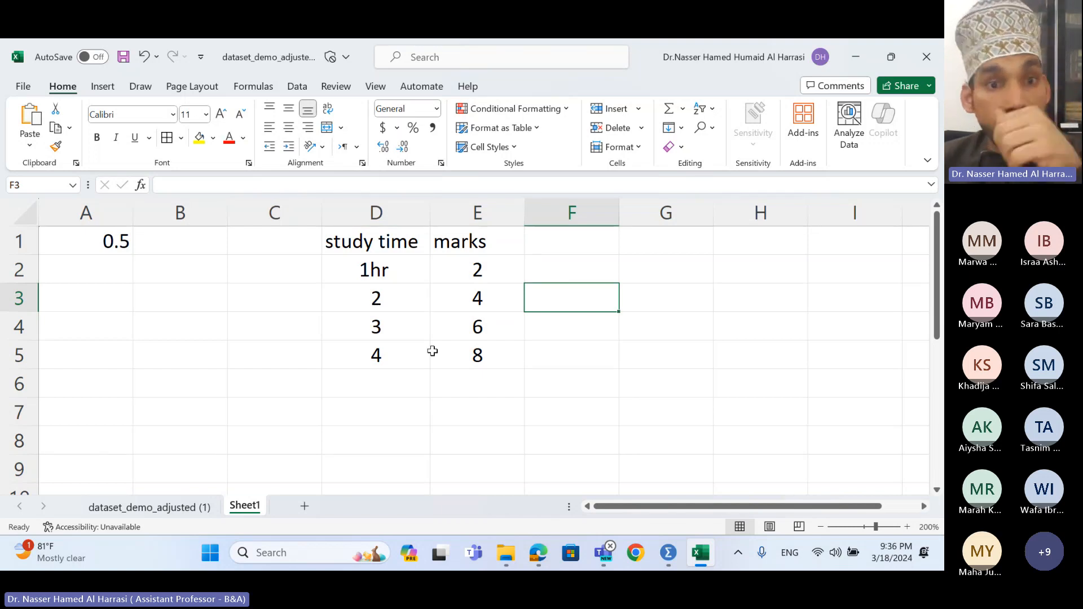
left_click(408, 393)
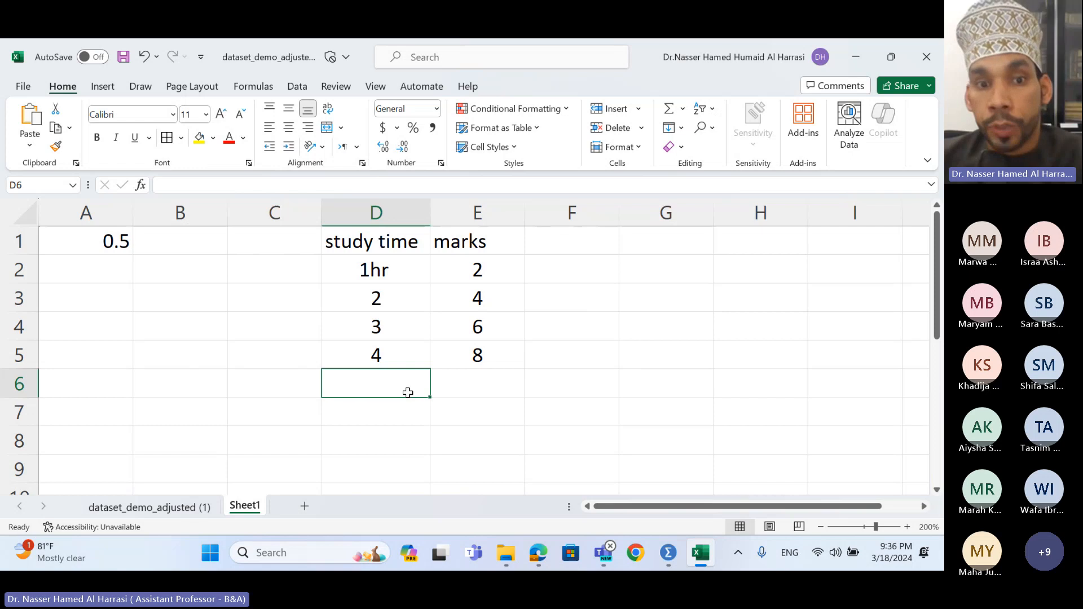
- Enter study time 5 in D6 and a '?' placeholder mark in E6
type("5")
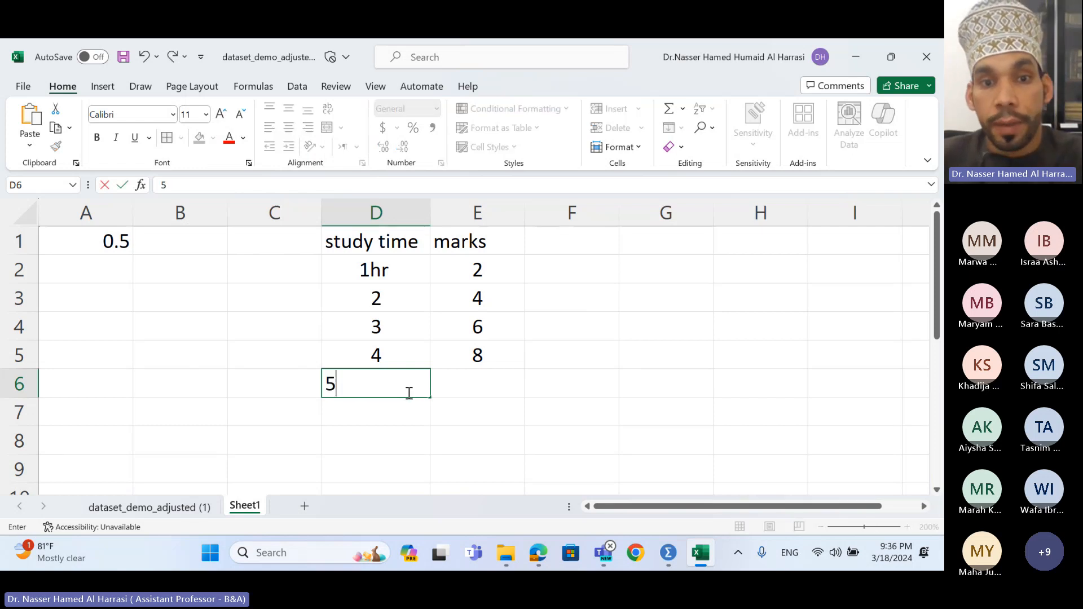
double_click(475, 388)
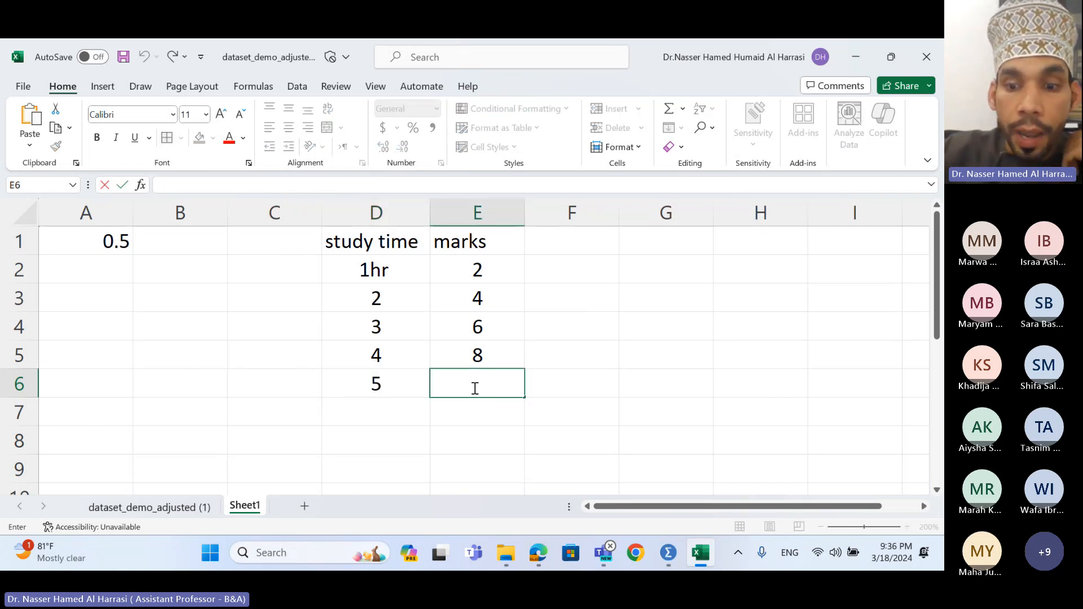
type("?")
key("Return")
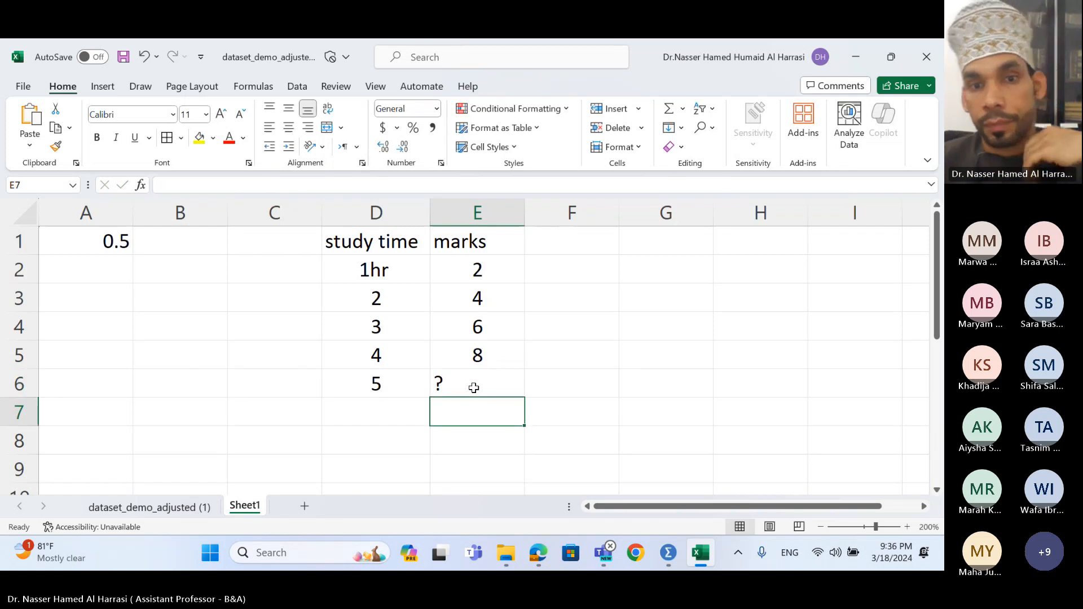
left_click(474, 389)
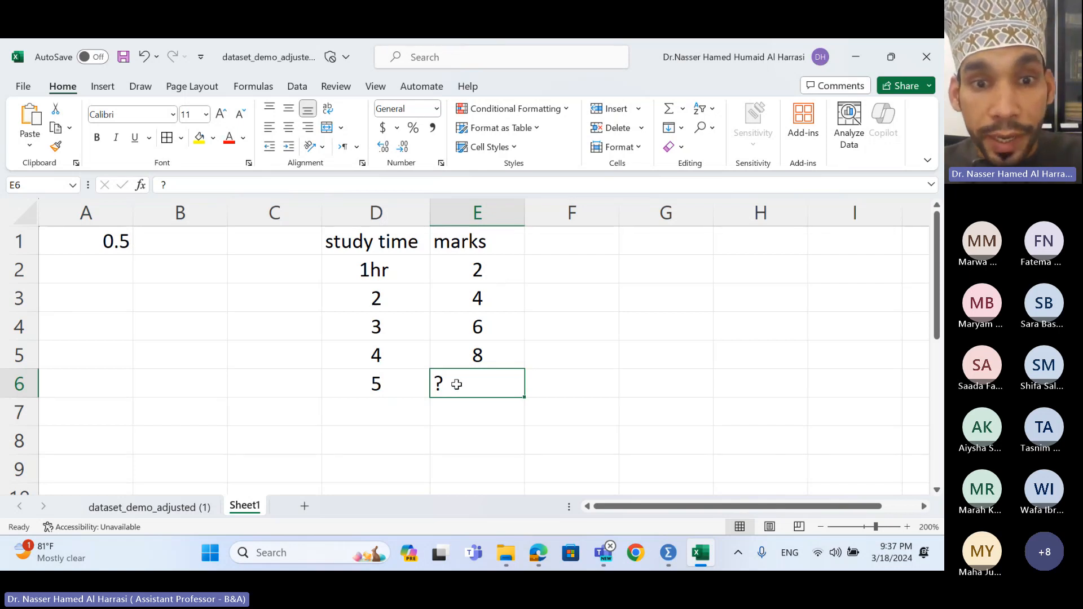
left_click_drag(457, 384, 416, 382)
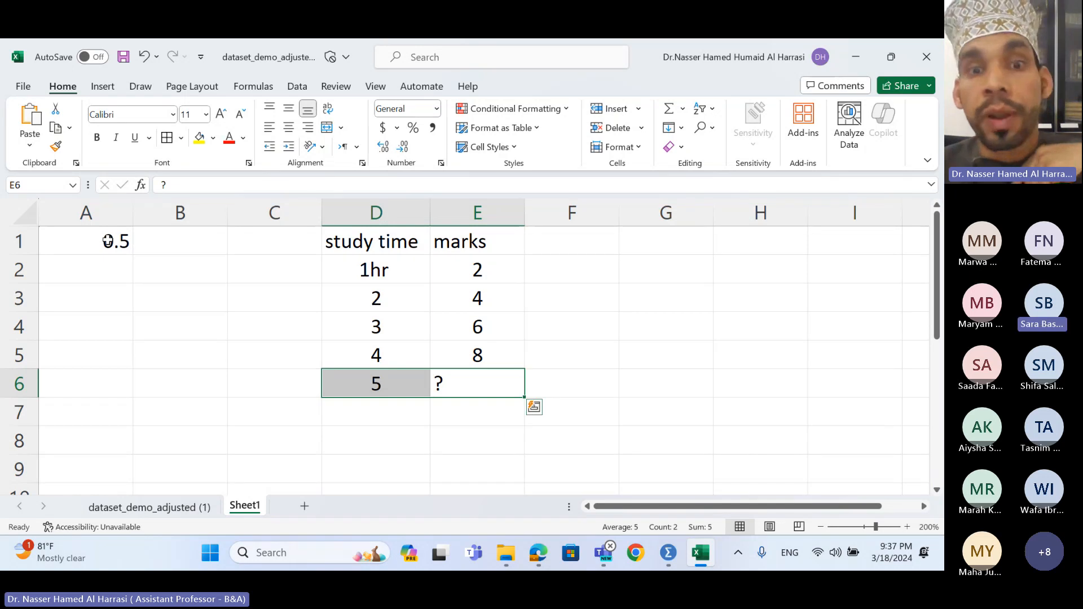
left_click(559, 267)
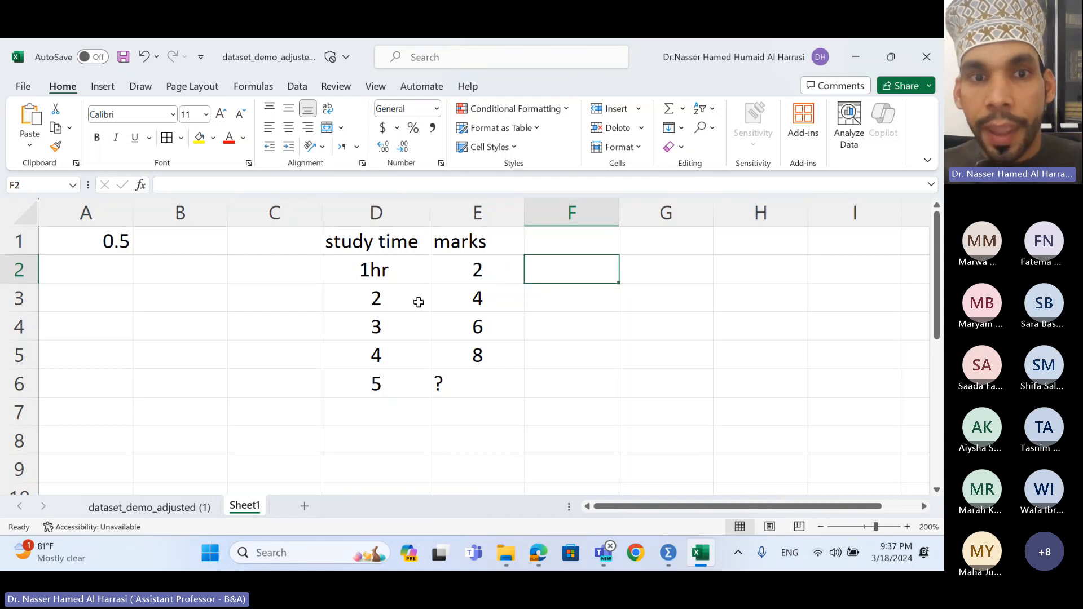
left_click(542, 300)
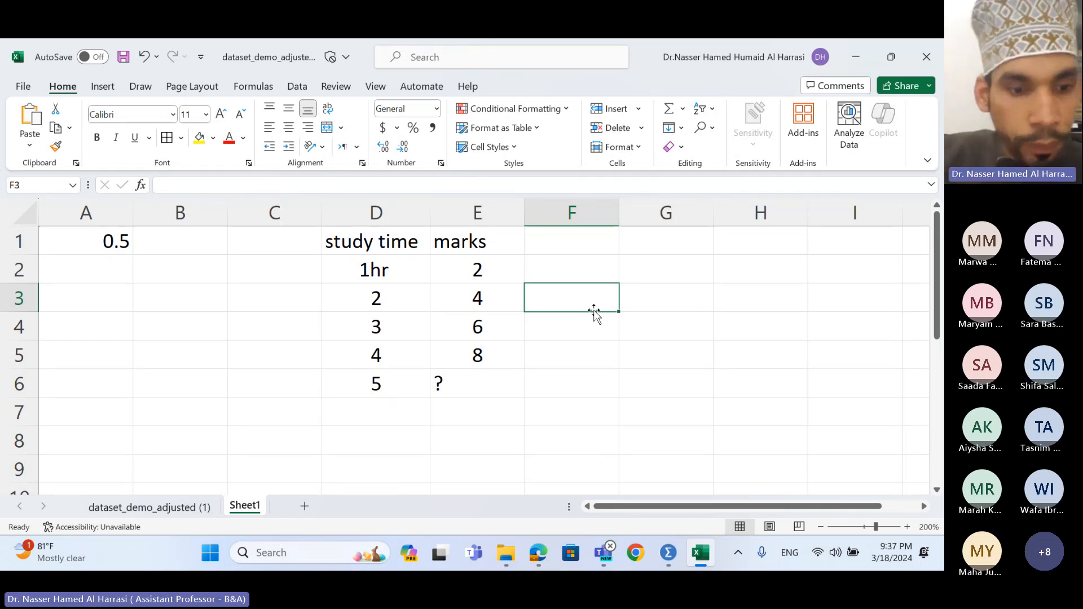
- Enter a difference of 2 in cells F3, F4 and F5
type("2")
key("Return")
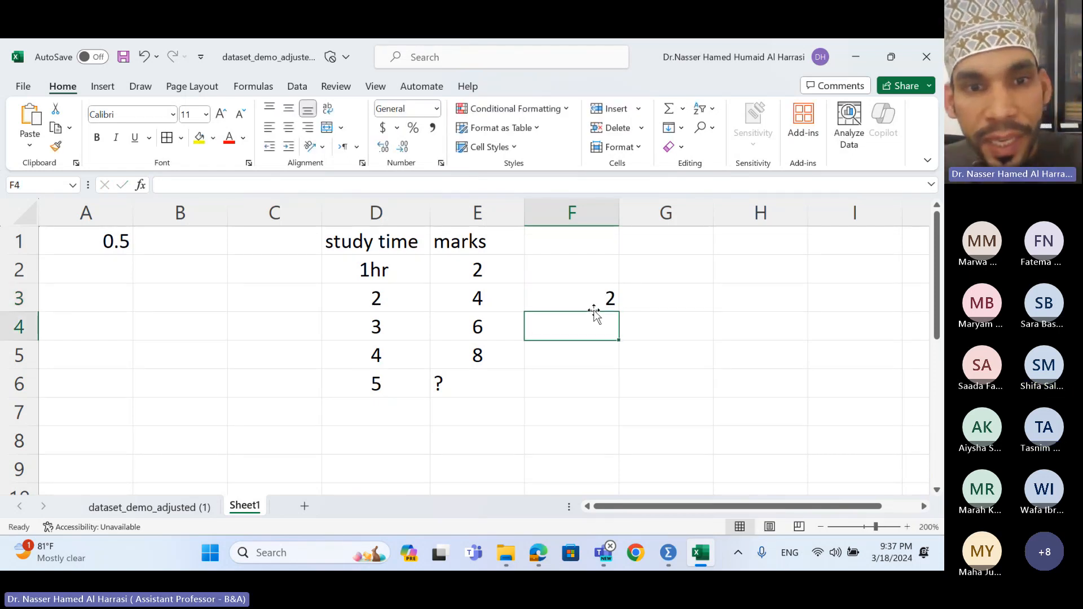
left_click(424, 330)
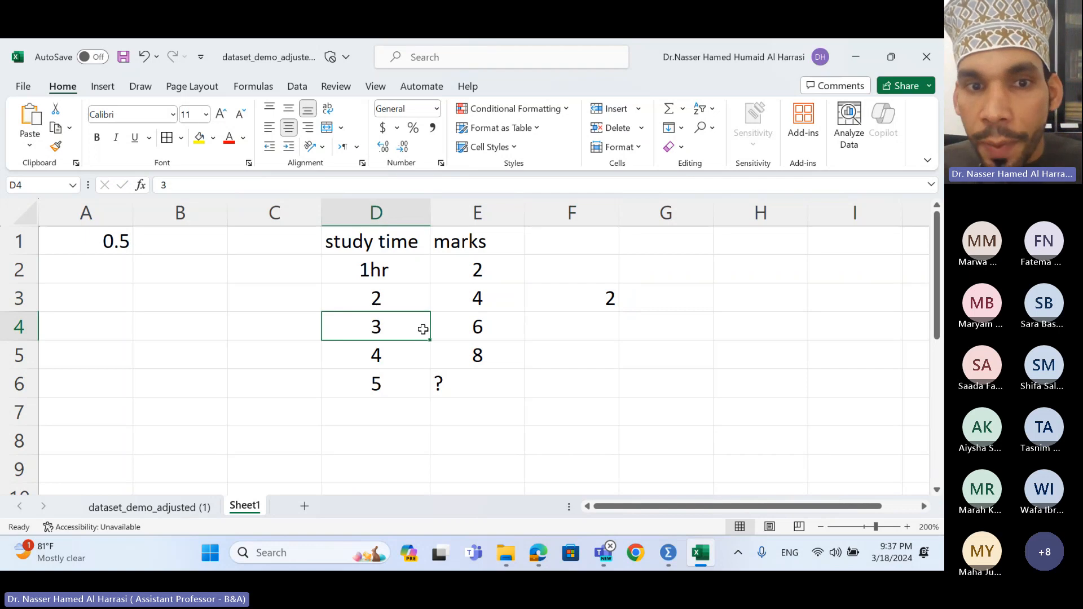
left_click(580, 330)
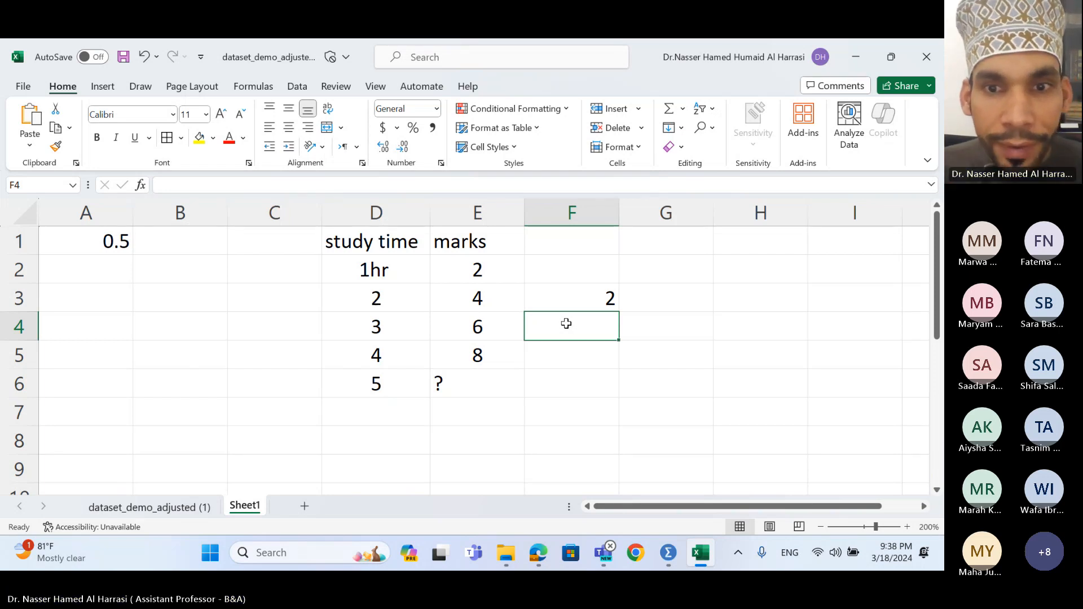
left_click(487, 300)
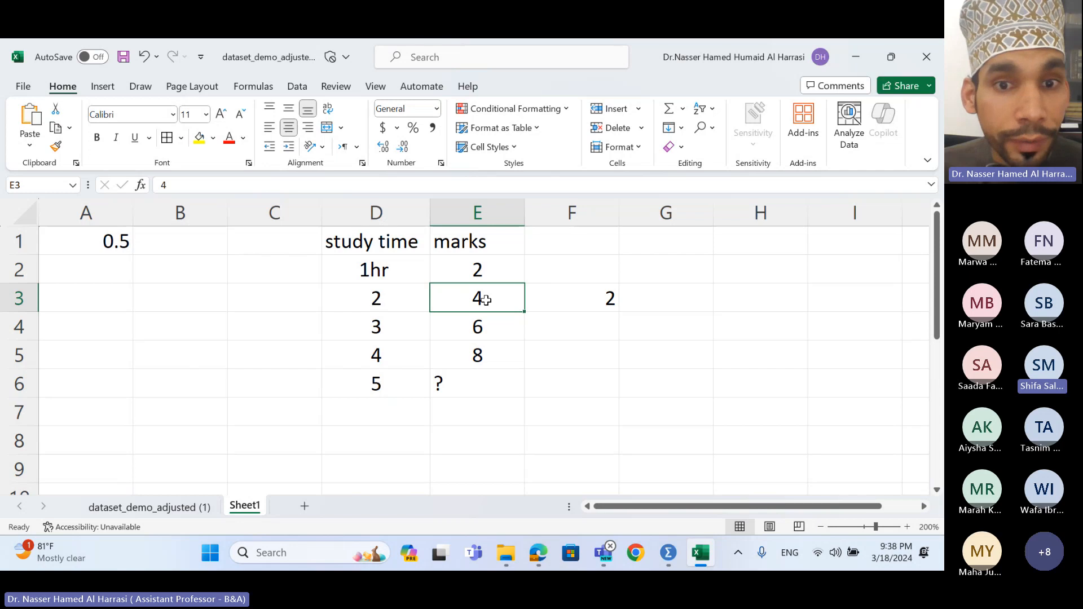
left_click(560, 333)
type("2")
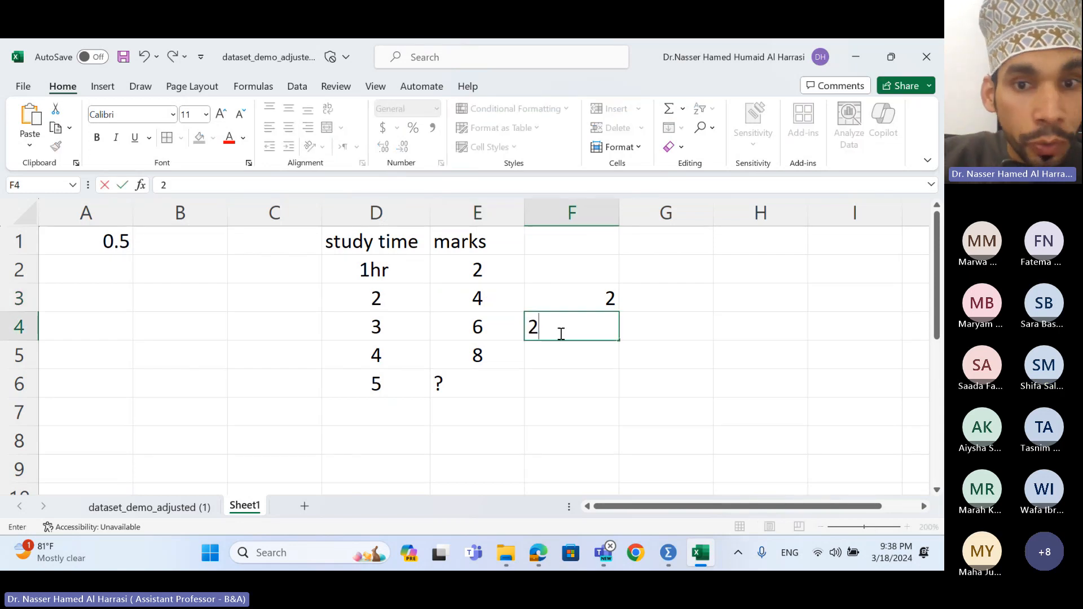
left_click(374, 357)
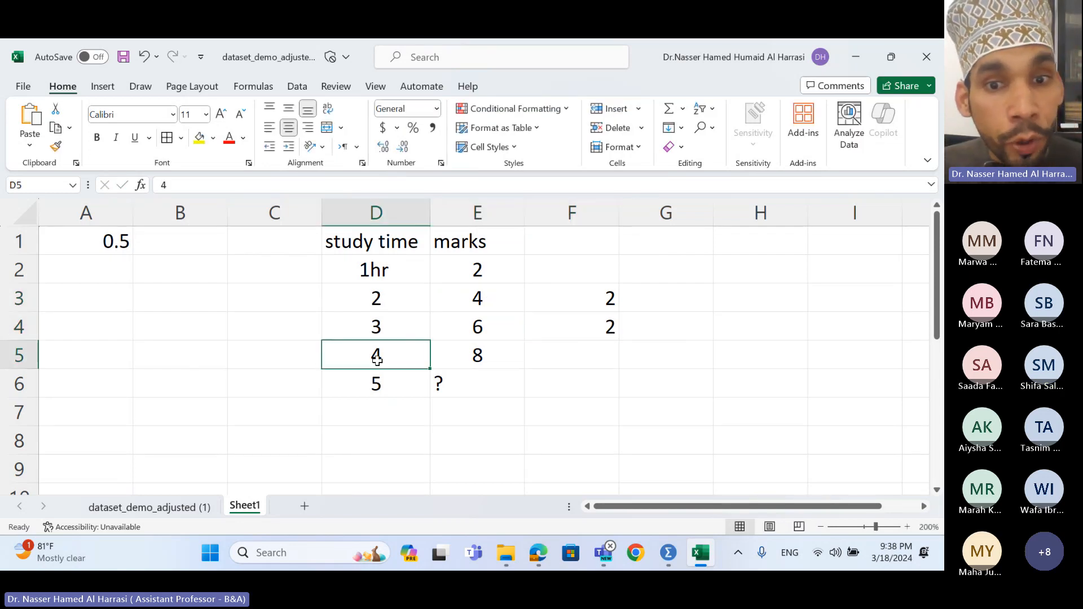
left_click(557, 361)
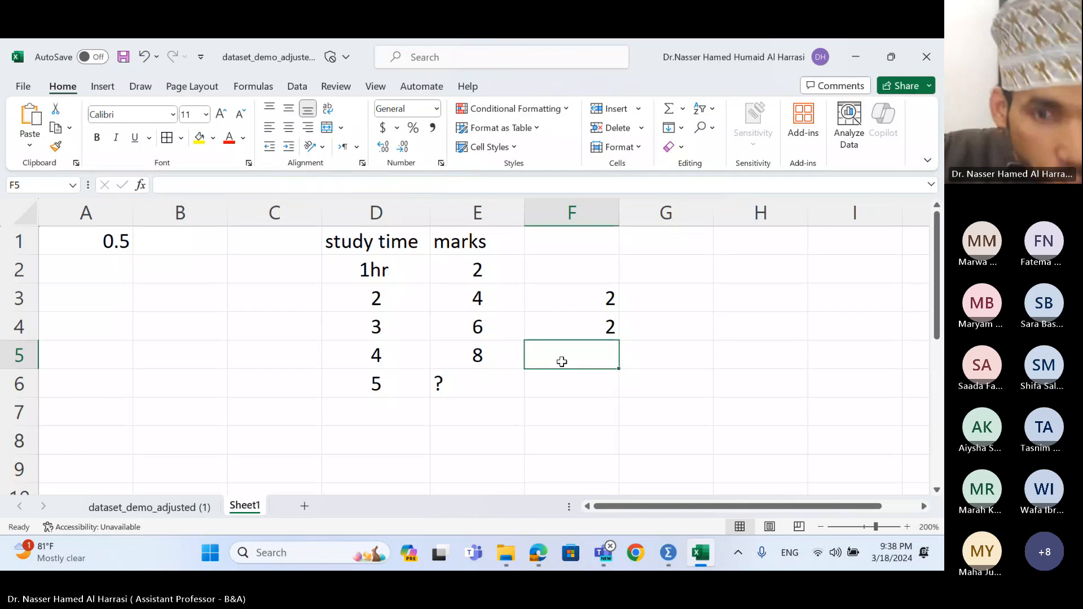
type("2")
left_click(561, 382)
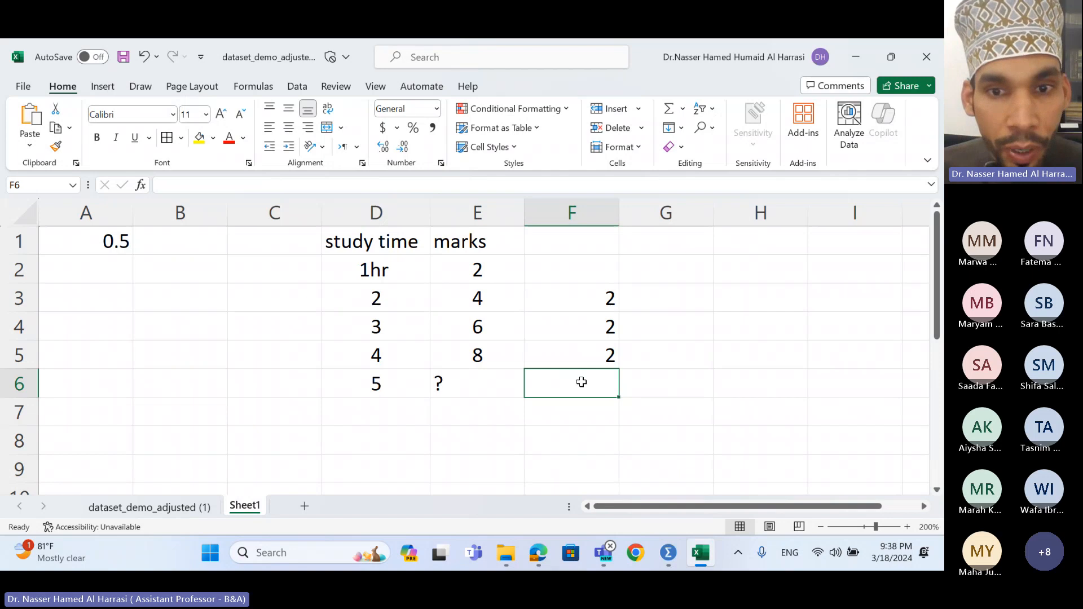
- Enter 2 in F6 and 1 in G6
type("2")
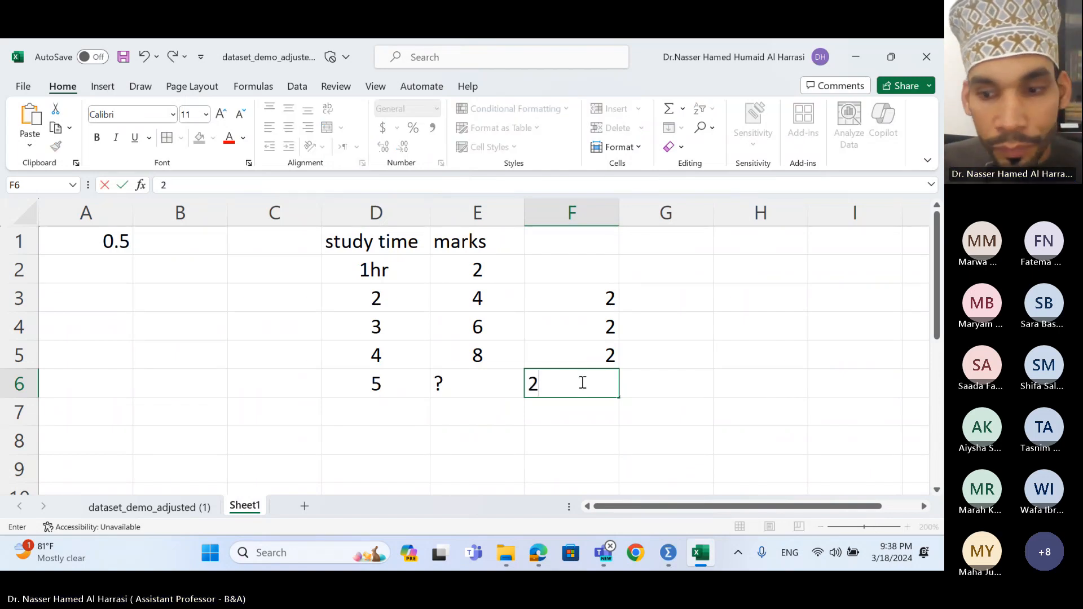
key("Return")
left_click(581, 382)
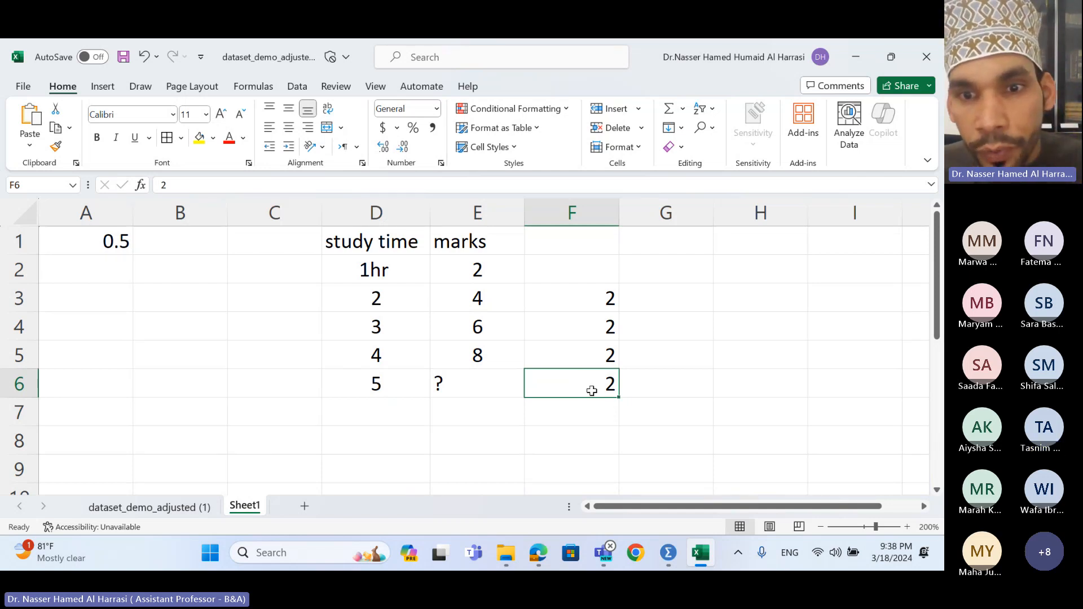
left_click(635, 384)
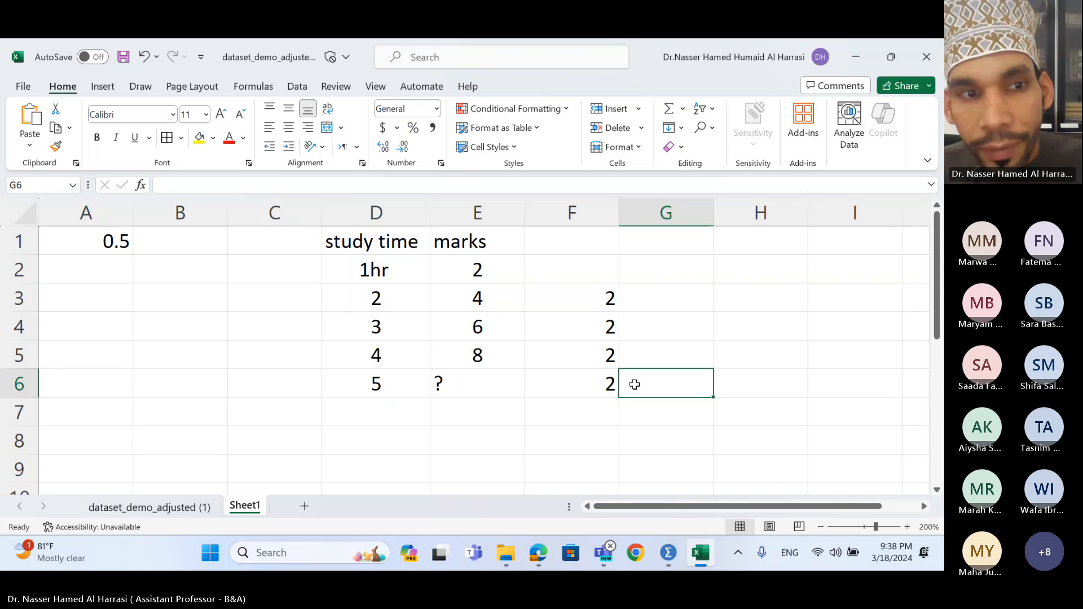
type("1")
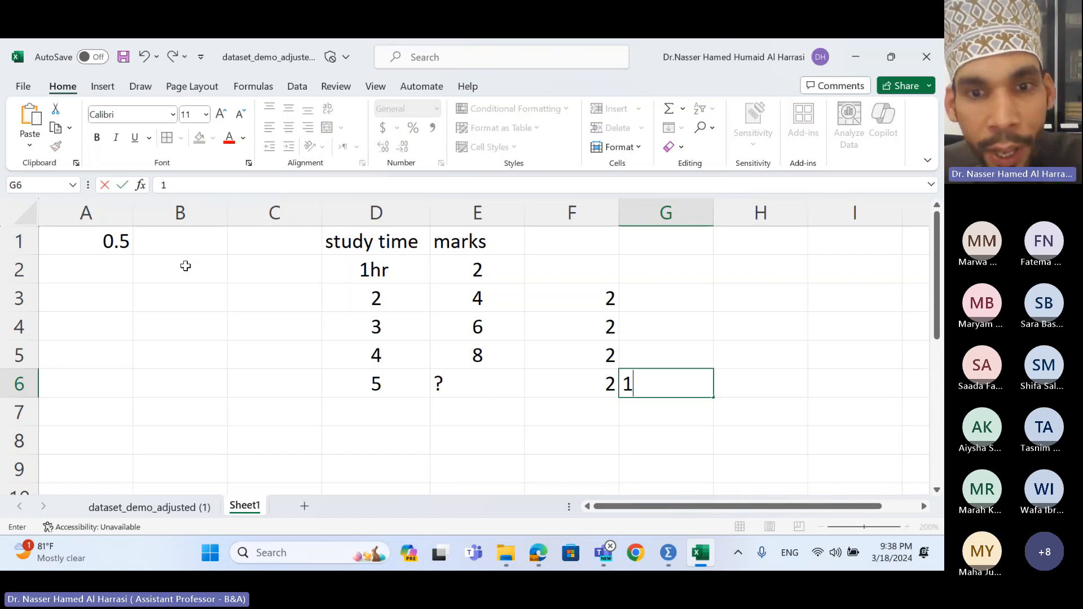
left_click(451, 383)
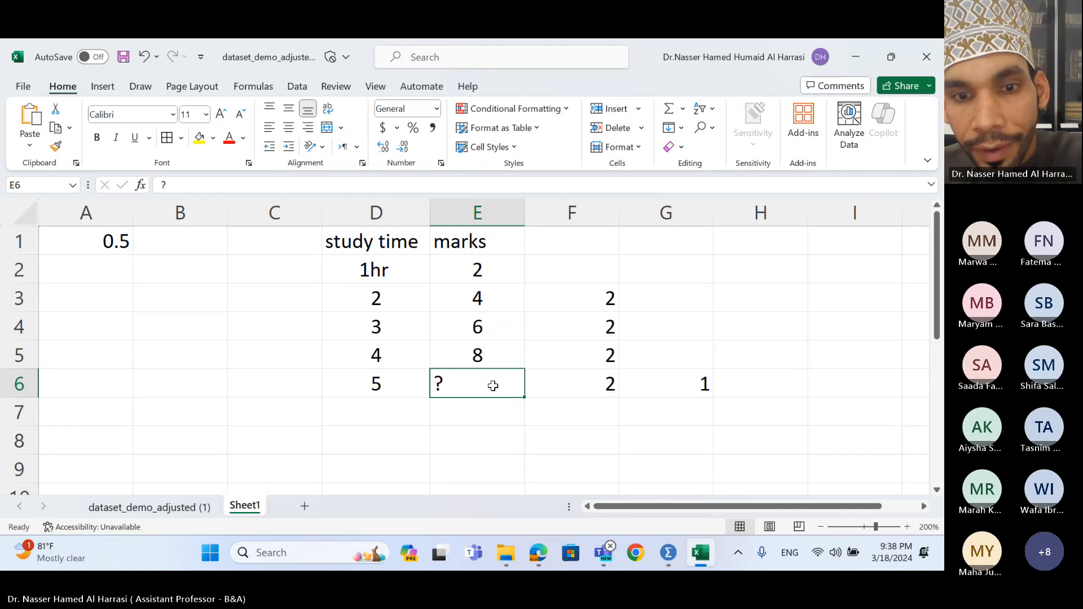
- Replace the '?' in E6 with a centred mark of 9
type("9")
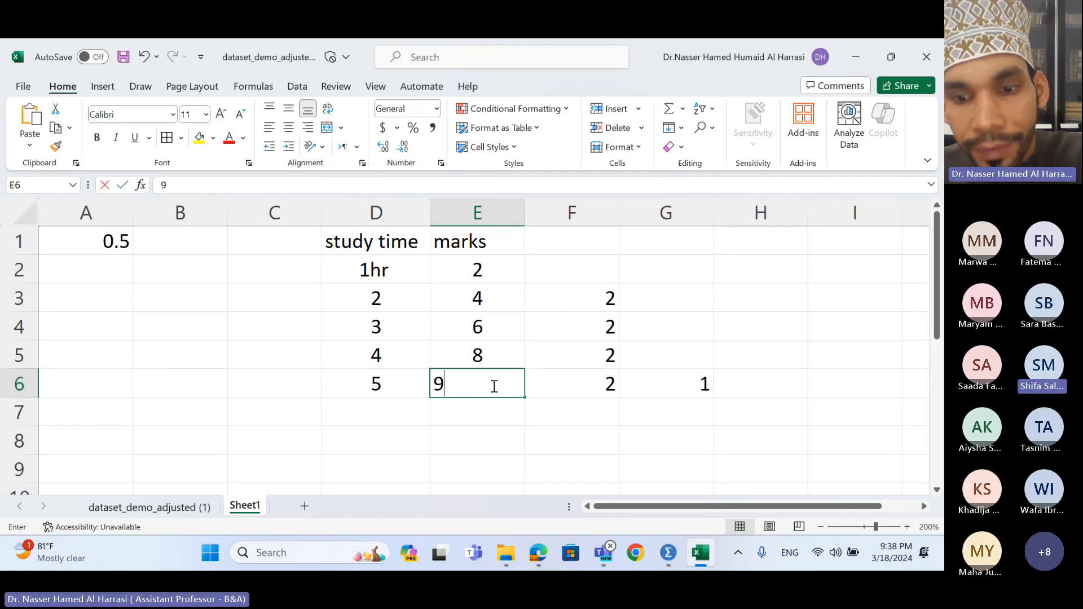
key("Return")
left_click(491, 382)
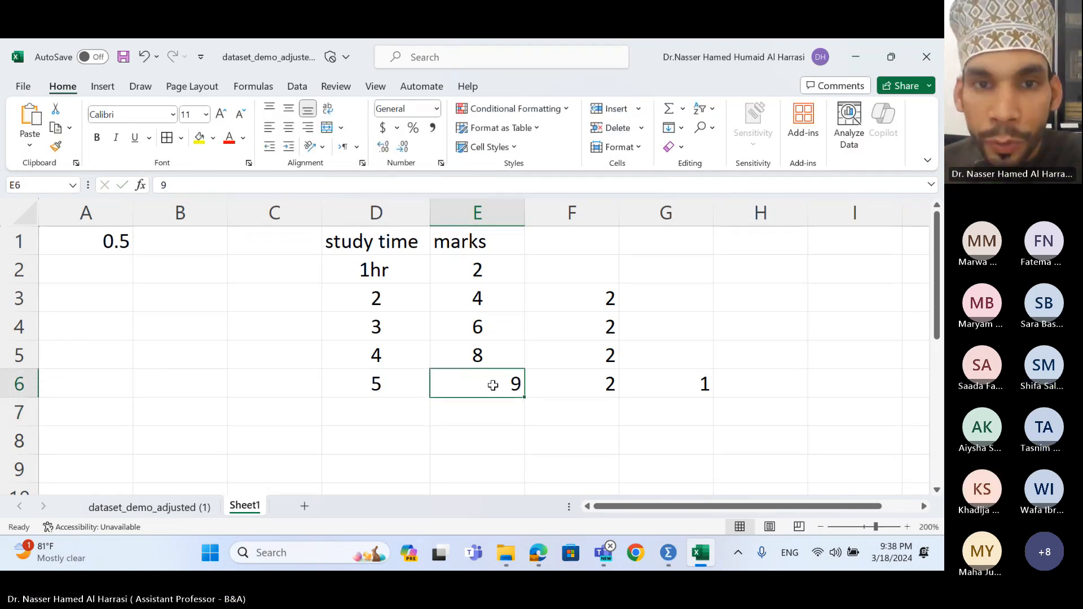
left_click(289, 127)
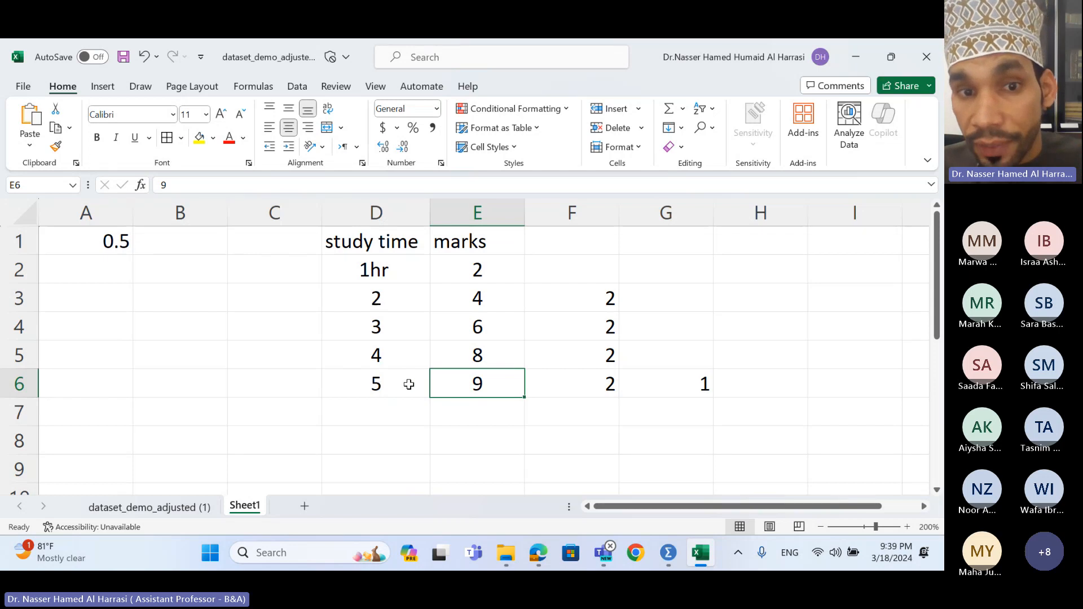
left_click_drag(409, 384, 443, 385)
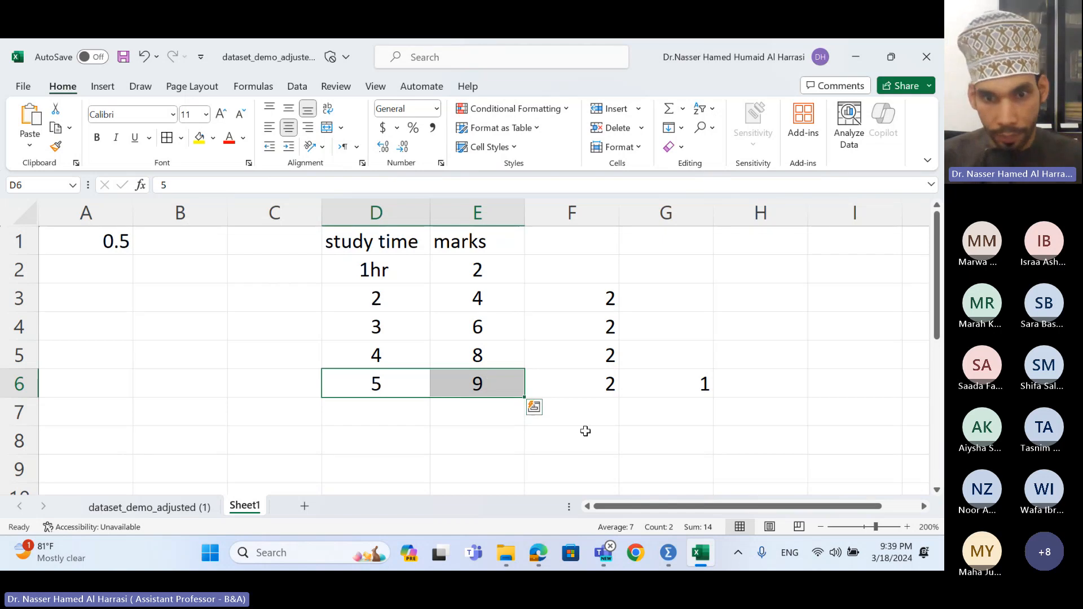
left_click(669, 551)
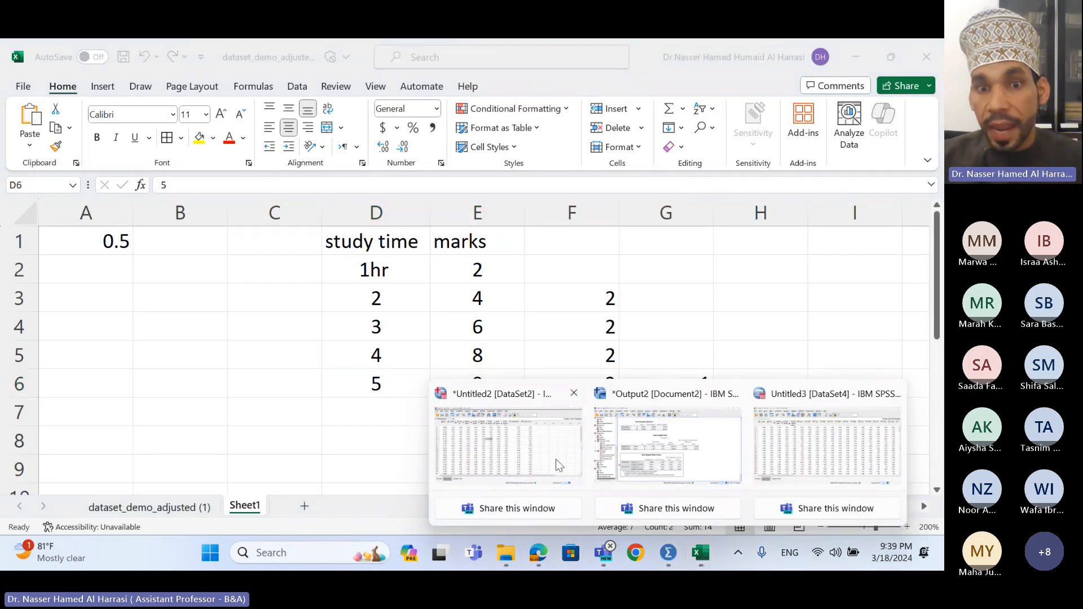
- Return to the Output2 viewer and select the One-Sample Effect Sizes table
left_click(669, 459)
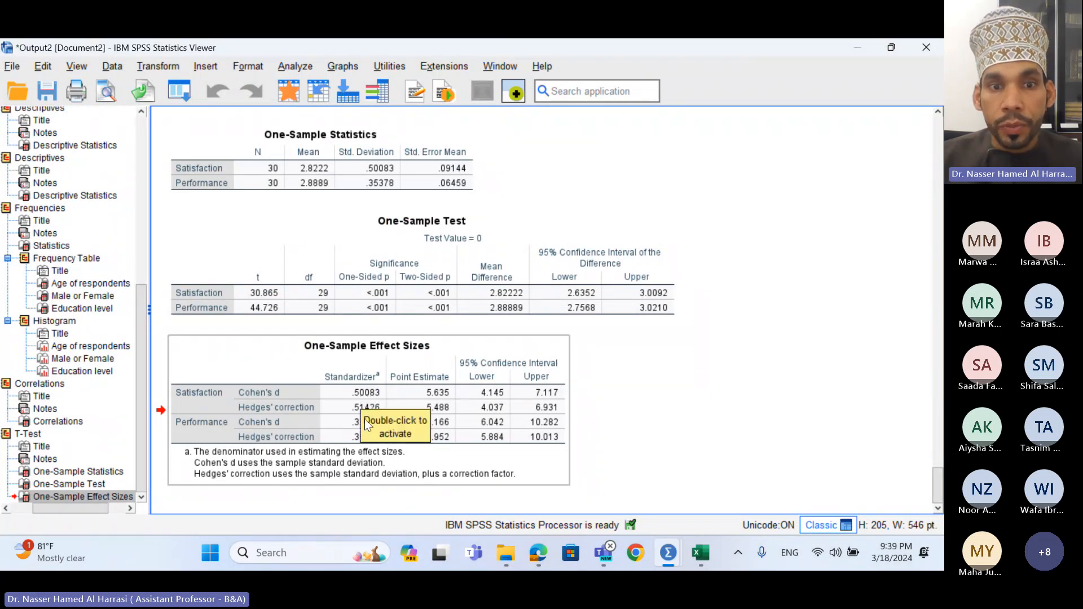
left_click(347, 426)
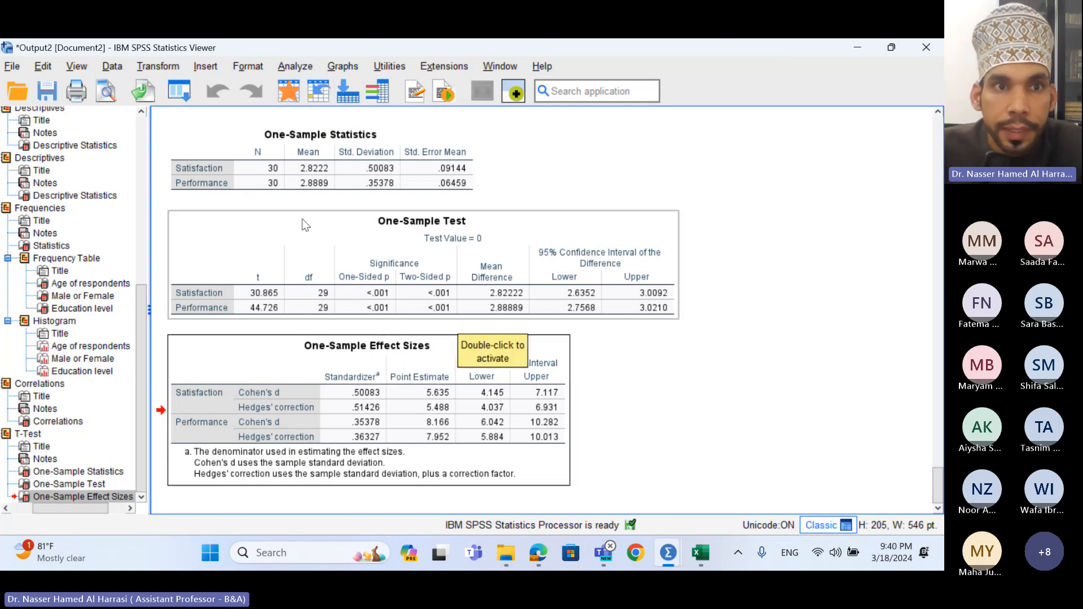
- Rerun the one-sample t test on Satisfaction and Performance against a test value of 0
left_click(300, 66)
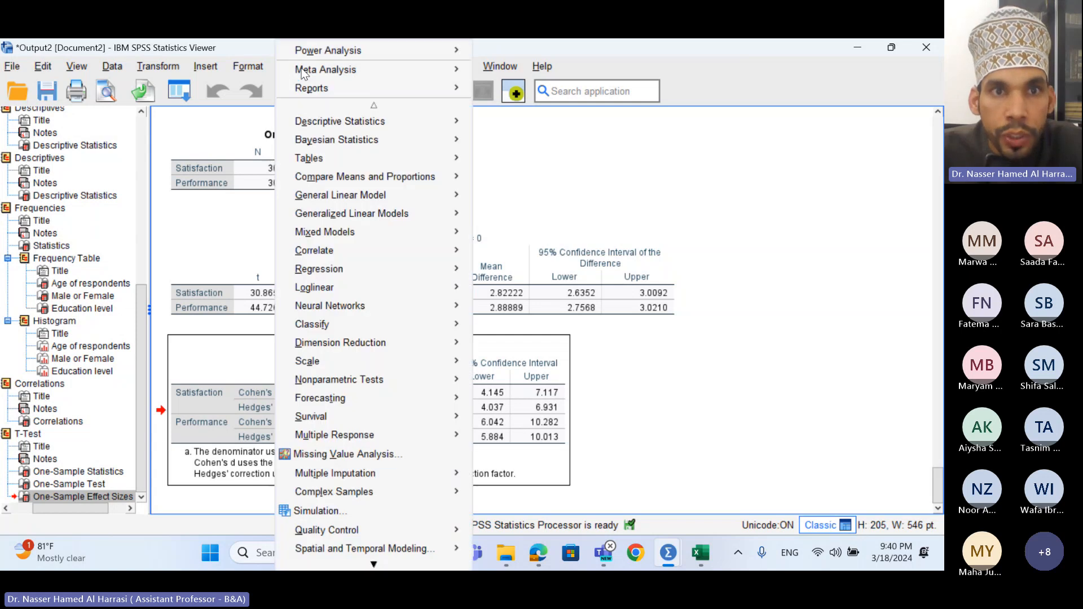
mouse_move(362, 180)
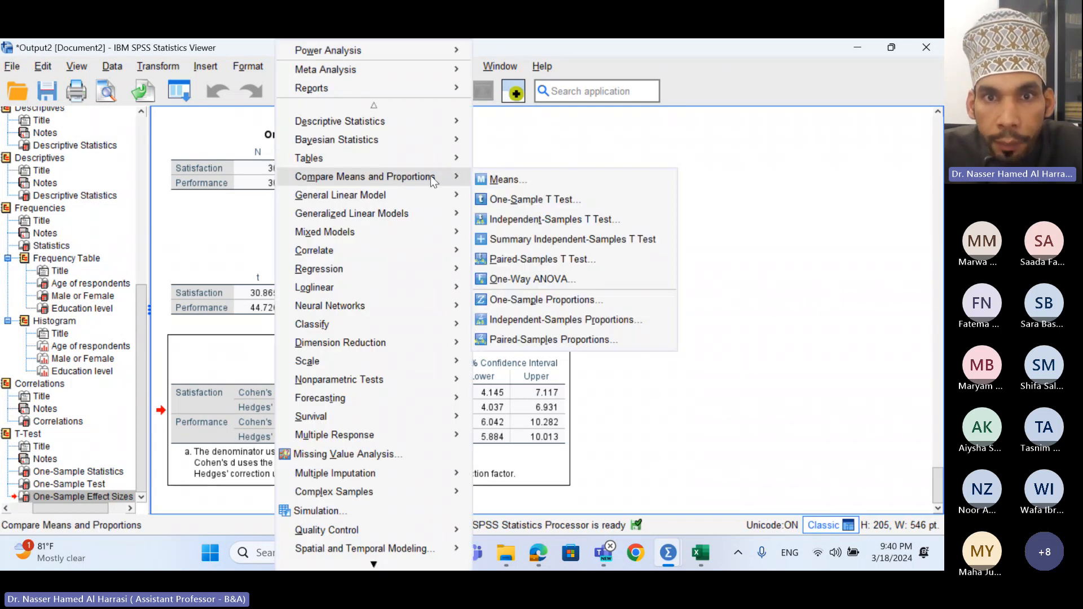
left_click(516, 201)
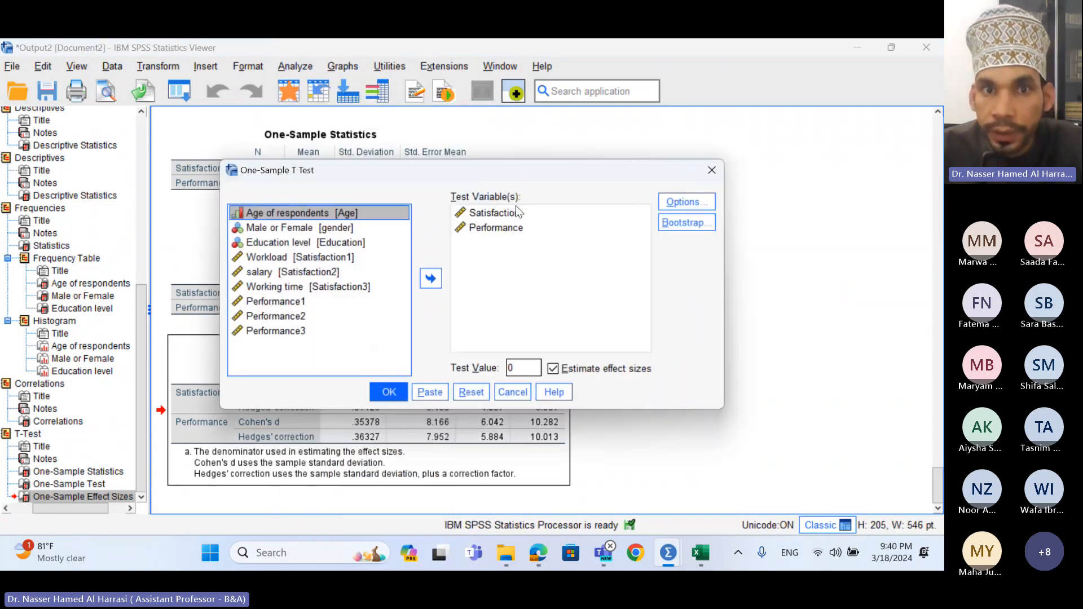
left_click(482, 213)
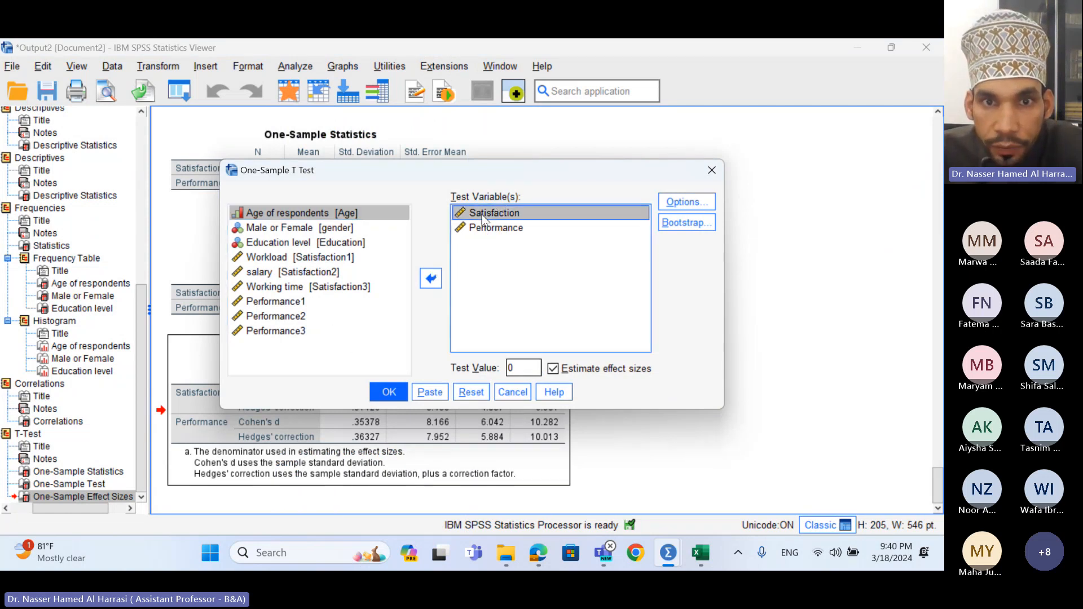
left_click(492, 229)
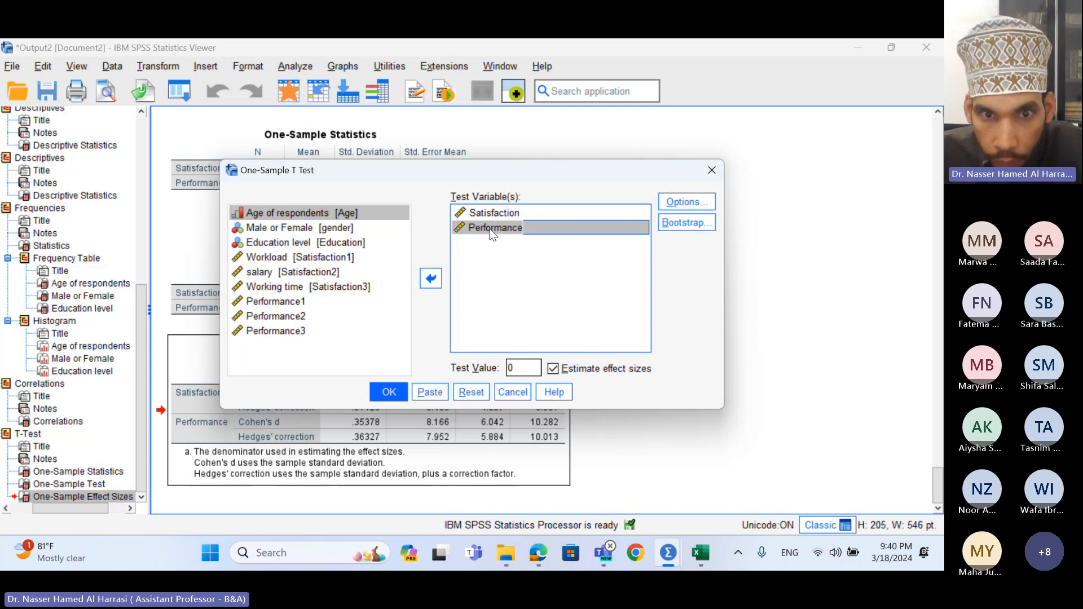
left_click(390, 392)
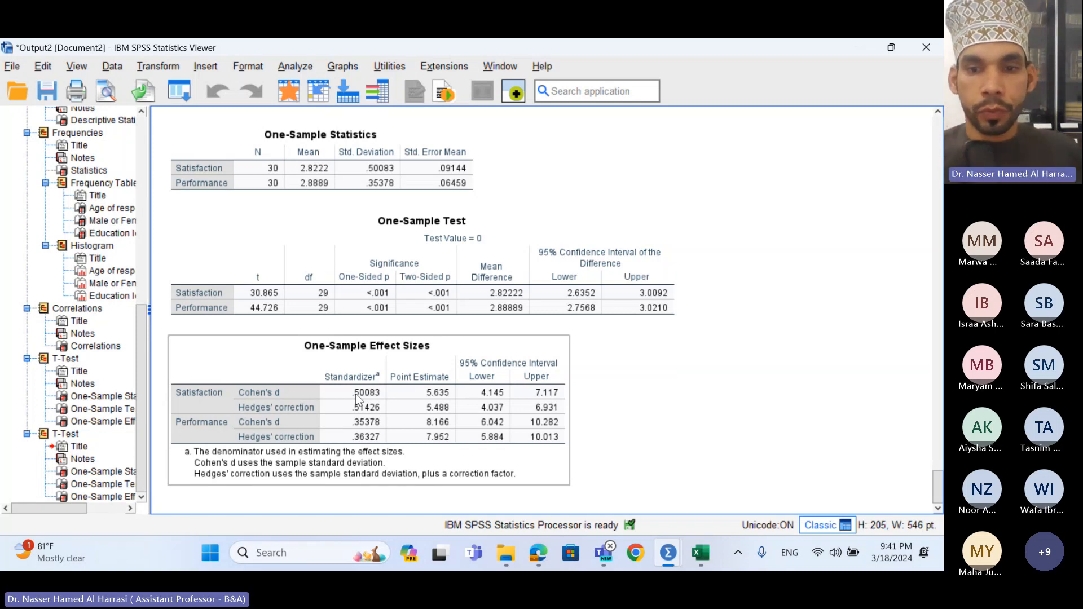
- Bring the Untitled2 [DataSet2] Data Editor with Satisfaction and Performance to the front
left_click(689, 493)
left_click(669, 553)
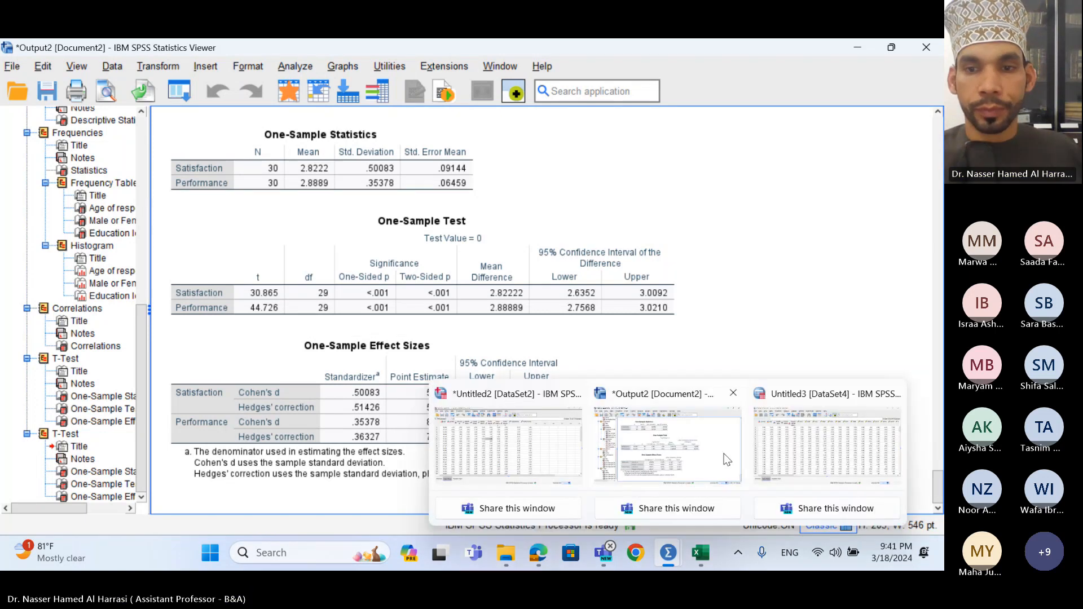
left_click(804, 452)
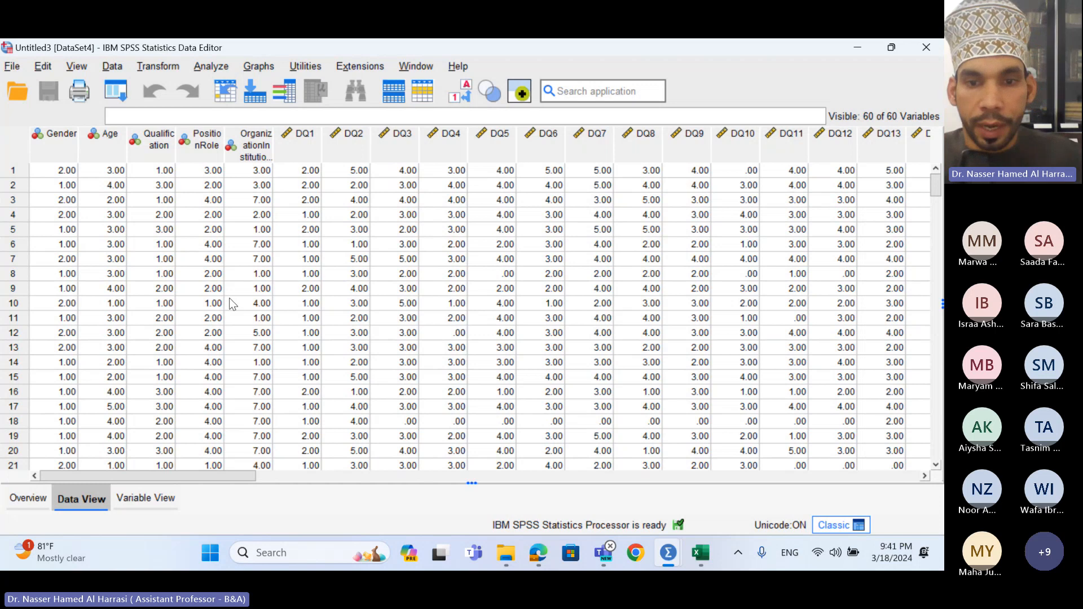
mouse_move(681, 564)
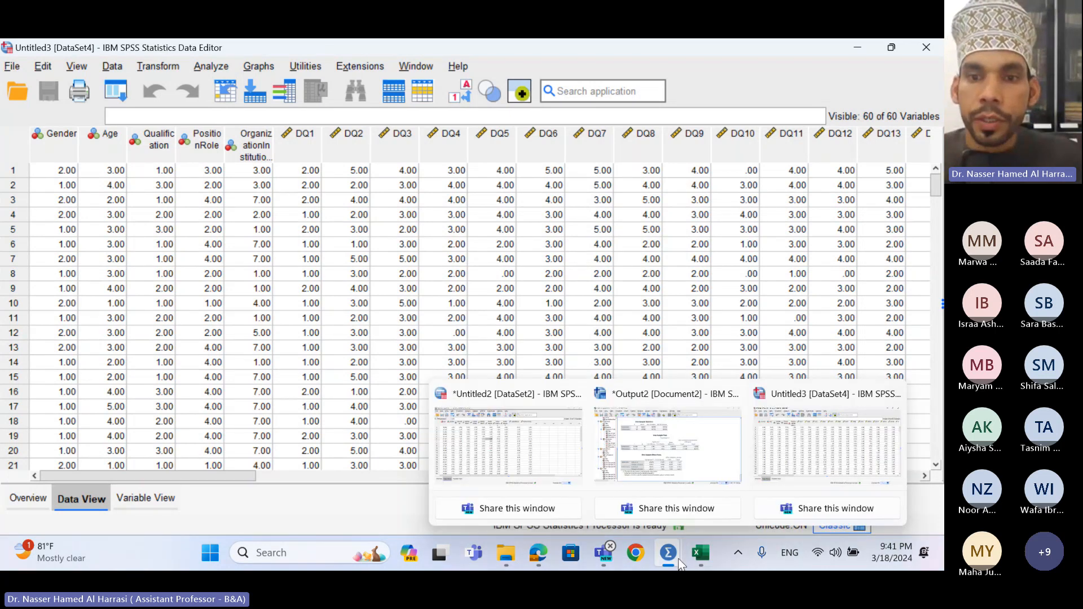
mouse_move(741, 459)
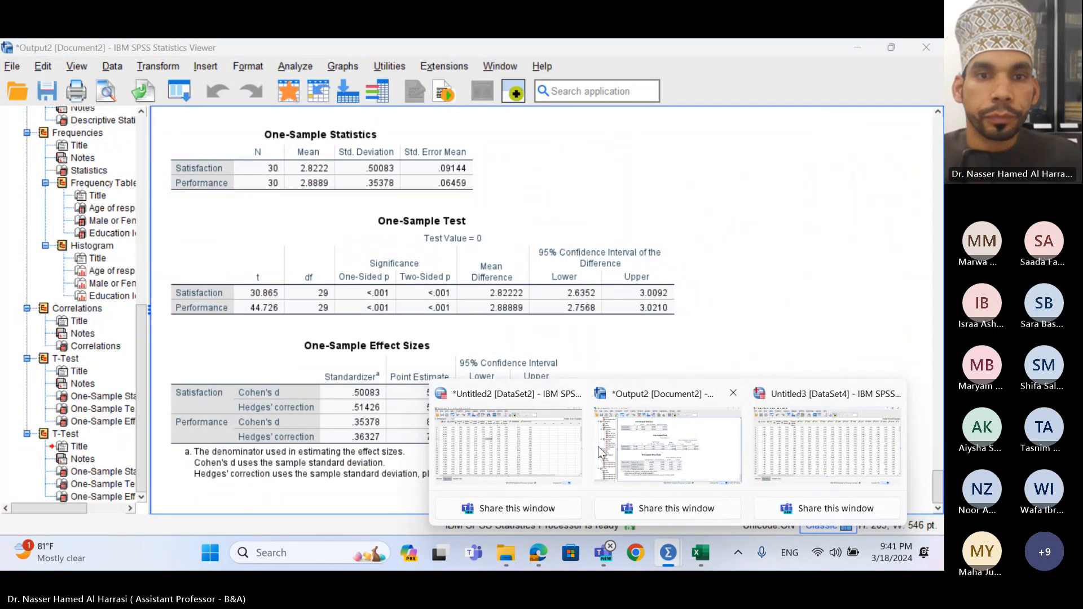
left_click(573, 444)
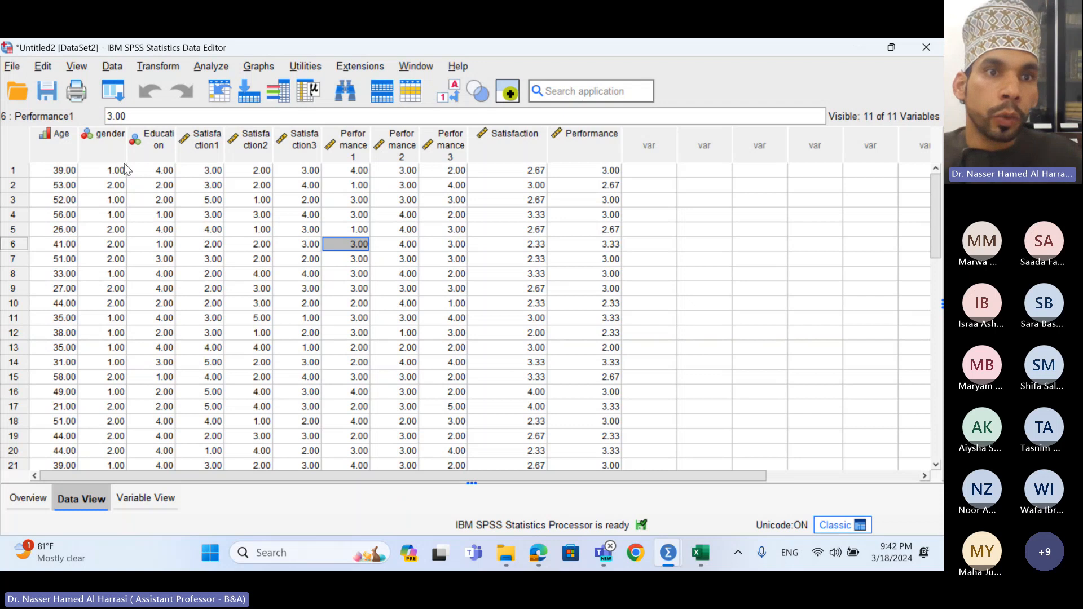
- Run an independent-samples t test of Satisfaction grouped by gender, comparing groups 1 and 2
left_click(216, 66)
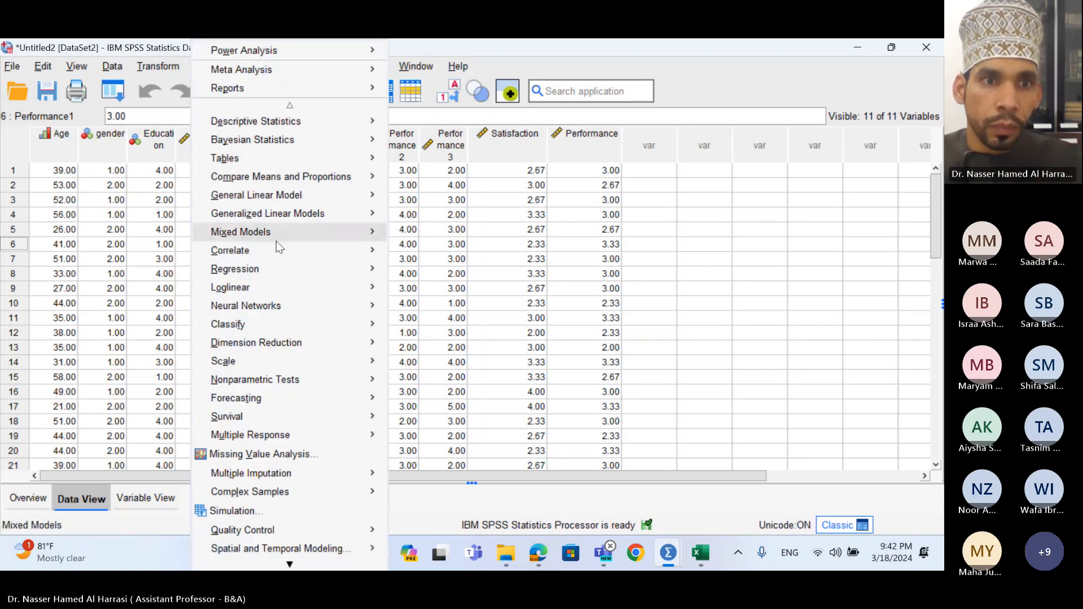
mouse_move(279, 256)
mouse_move(311, 181)
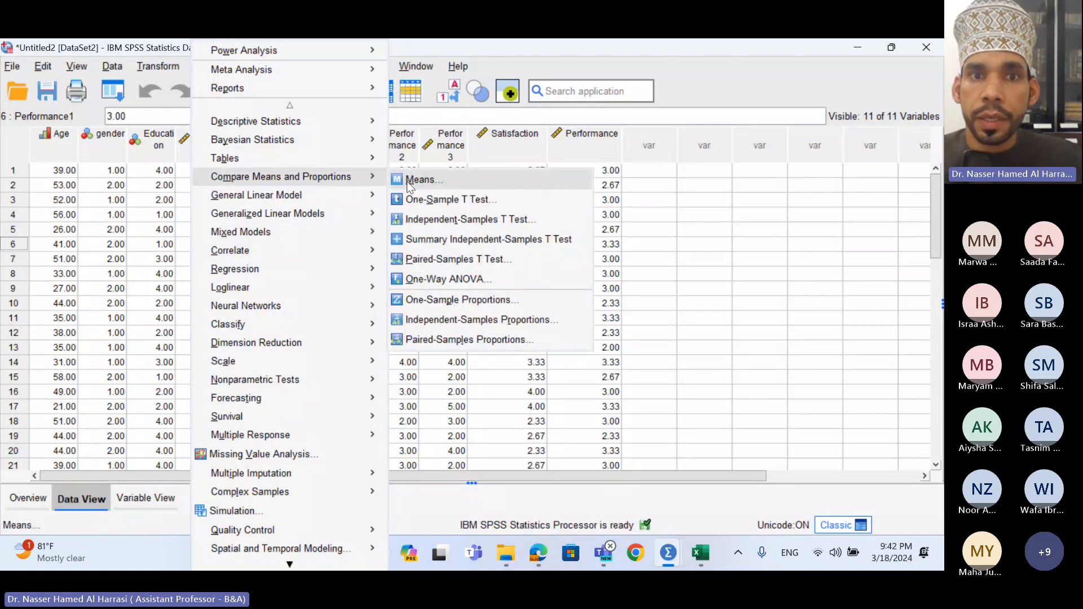
left_click(433, 220)
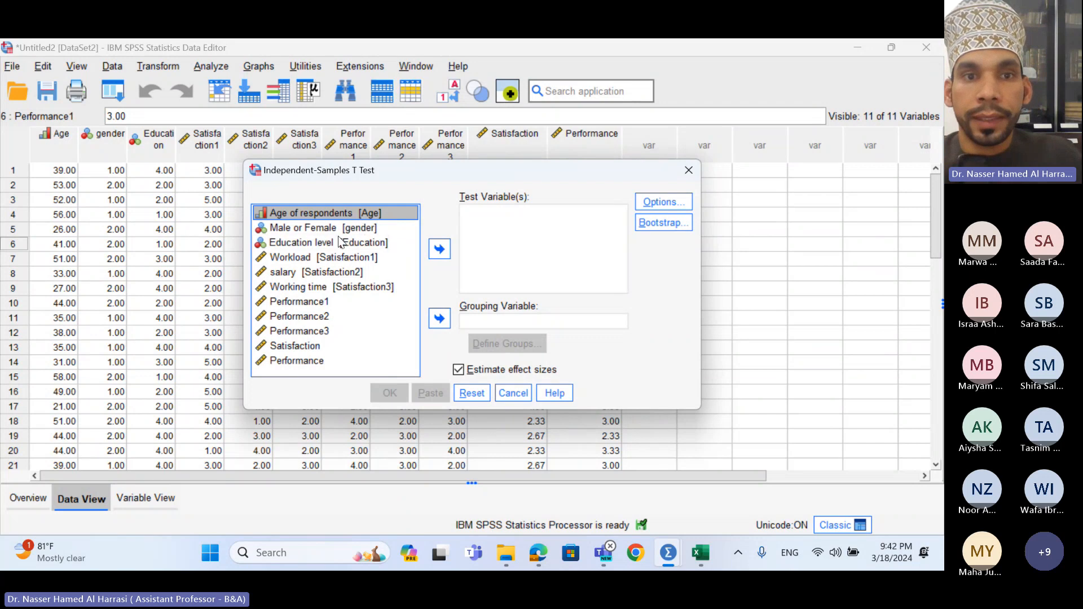
left_click(314, 350)
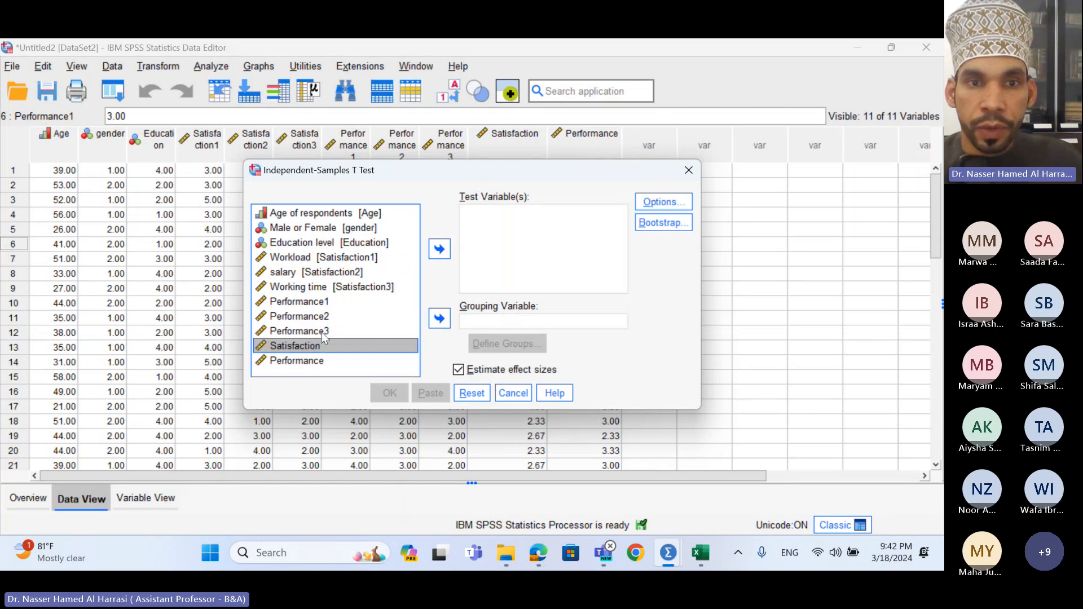
left_click(440, 248)
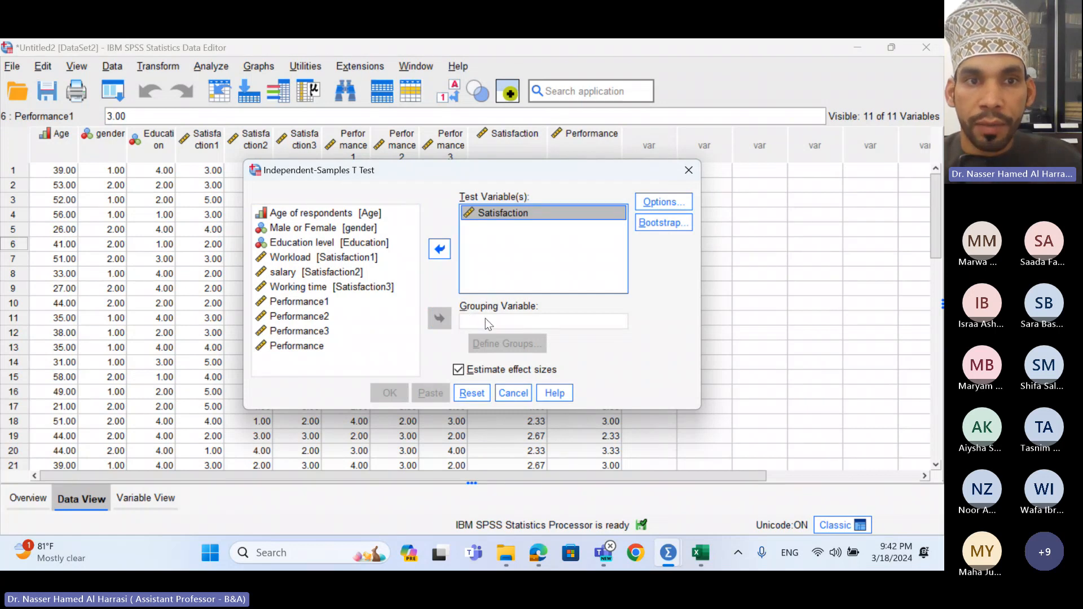
left_click(317, 228)
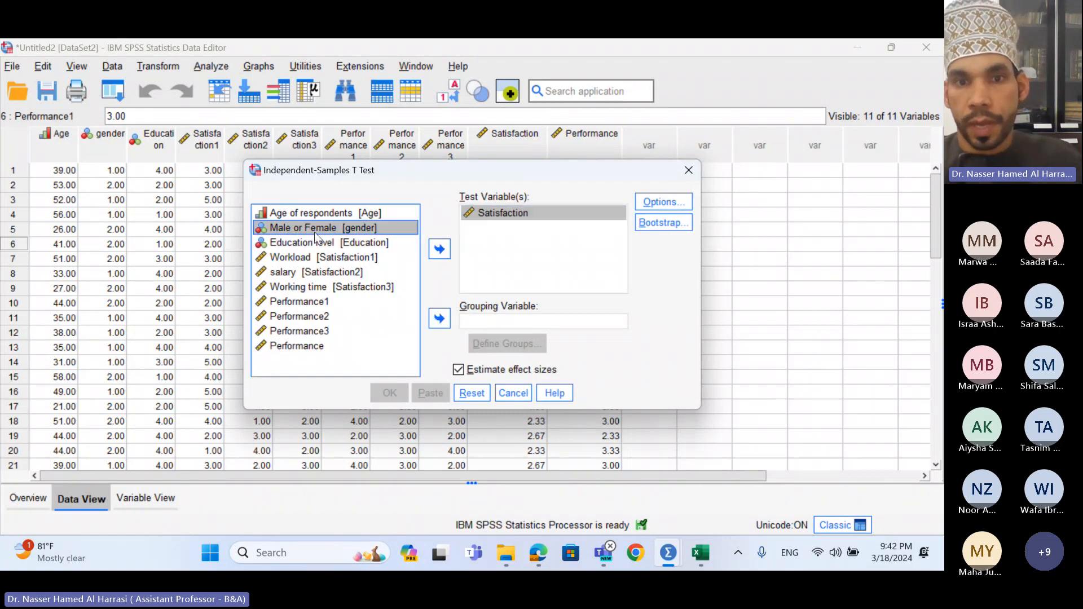
left_click(439, 319)
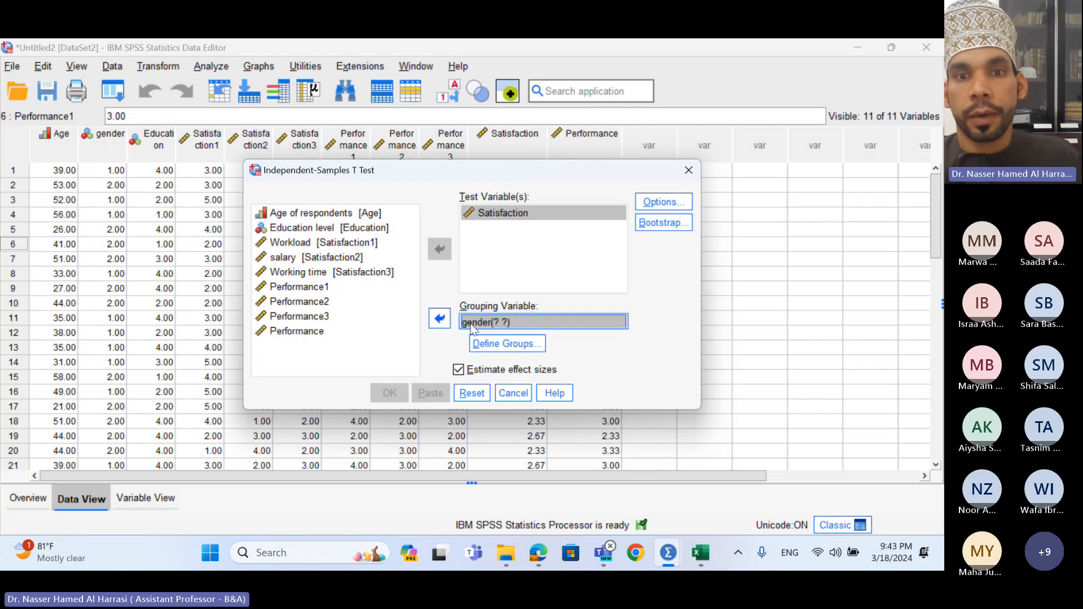
left_click(498, 343)
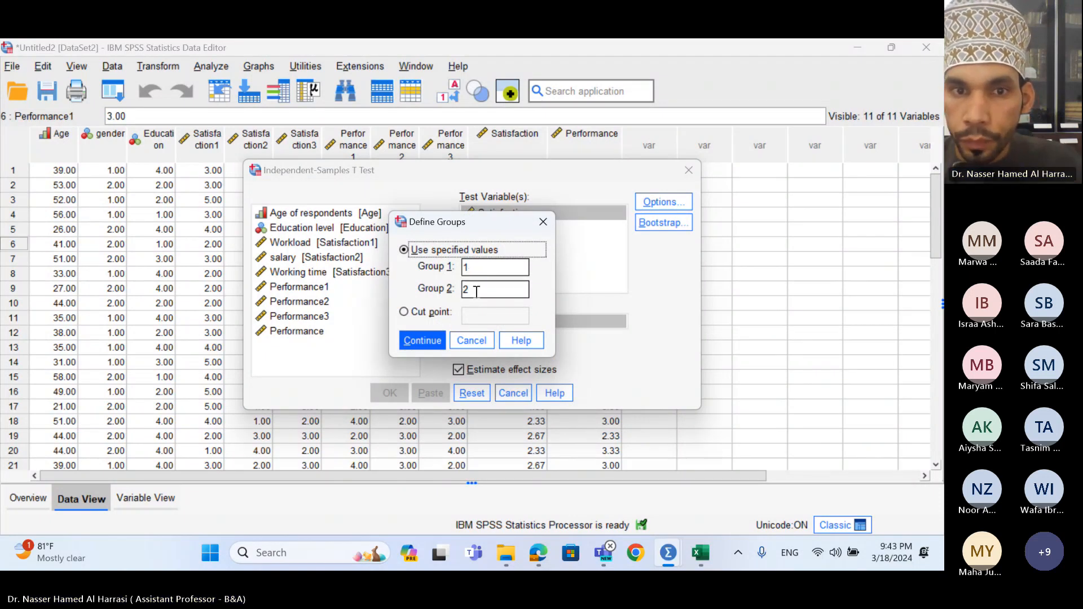
left_click(423, 341)
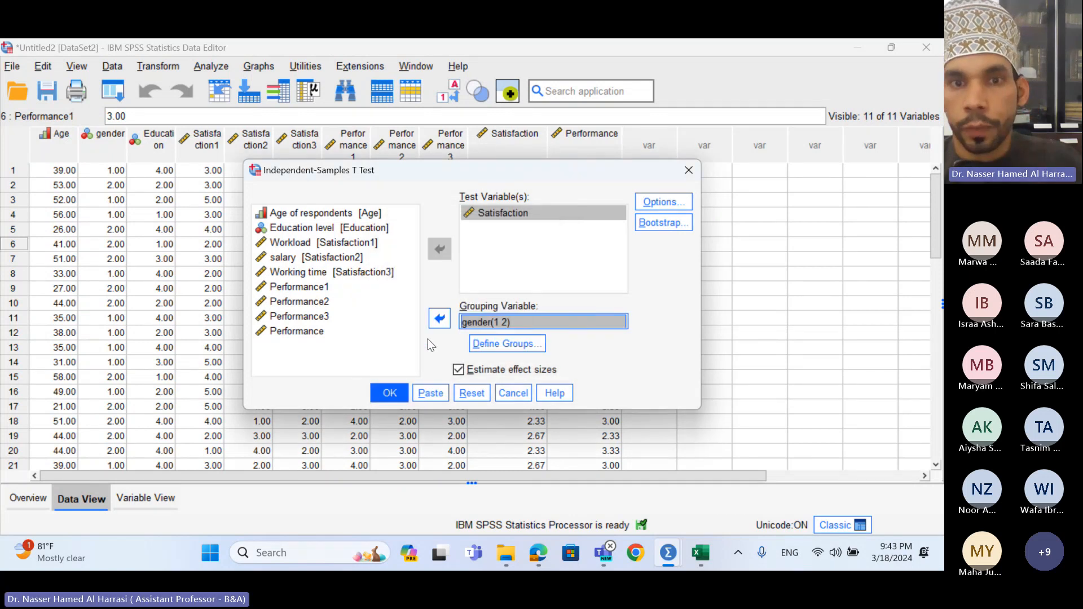
left_click(390, 394)
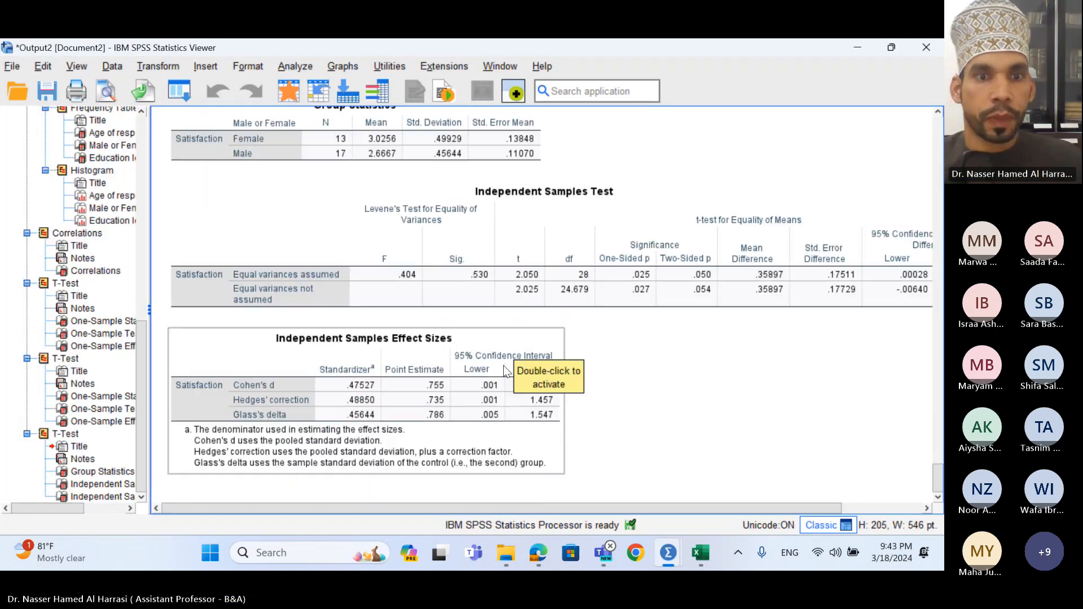
scroll(508, 392, "up", 3)
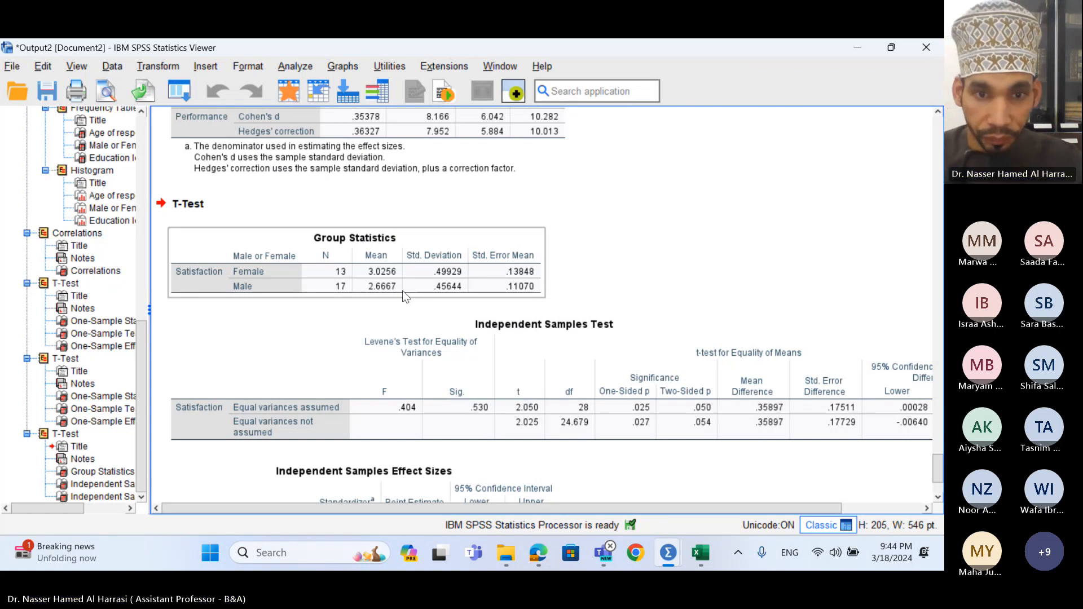
scroll(401, 290, "down", 5)
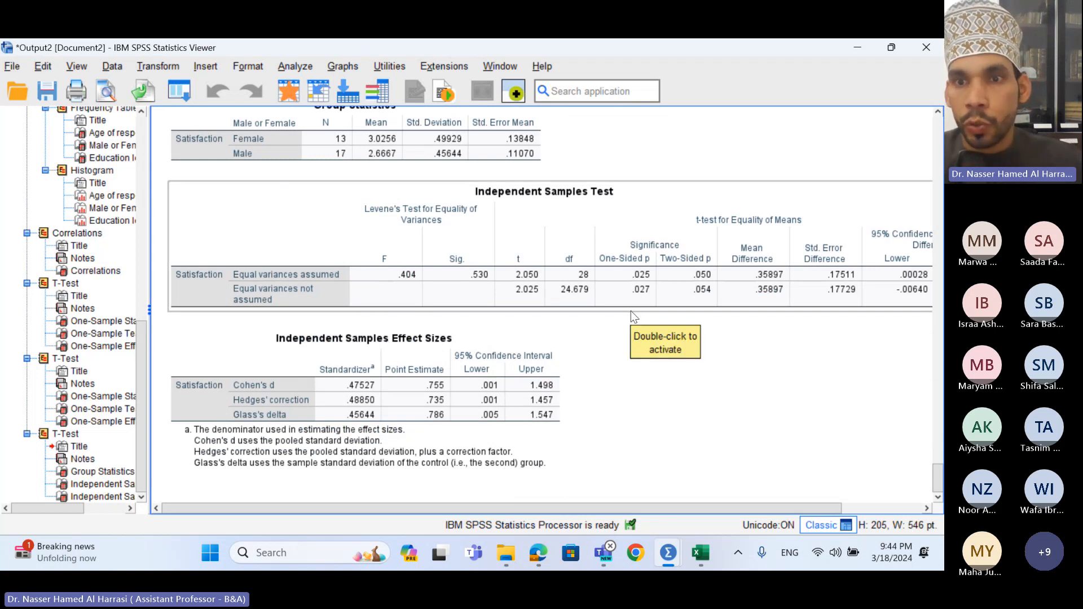
scroll(631, 310, "up", 3)
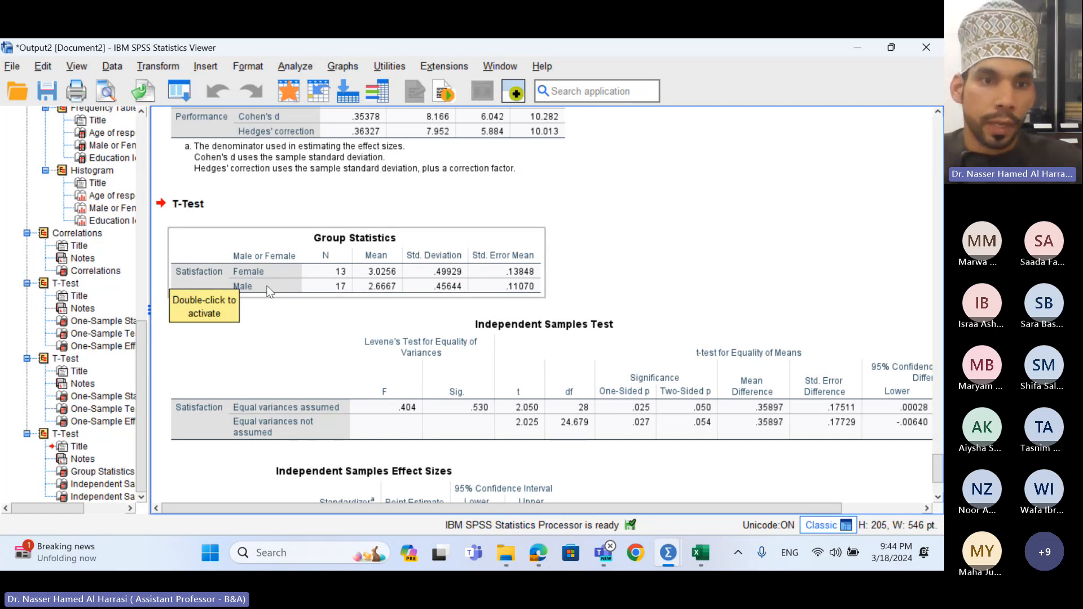
- Replace gender with Education level as the grouping variable, comparing groups 1 and 2
left_click(290, 67)
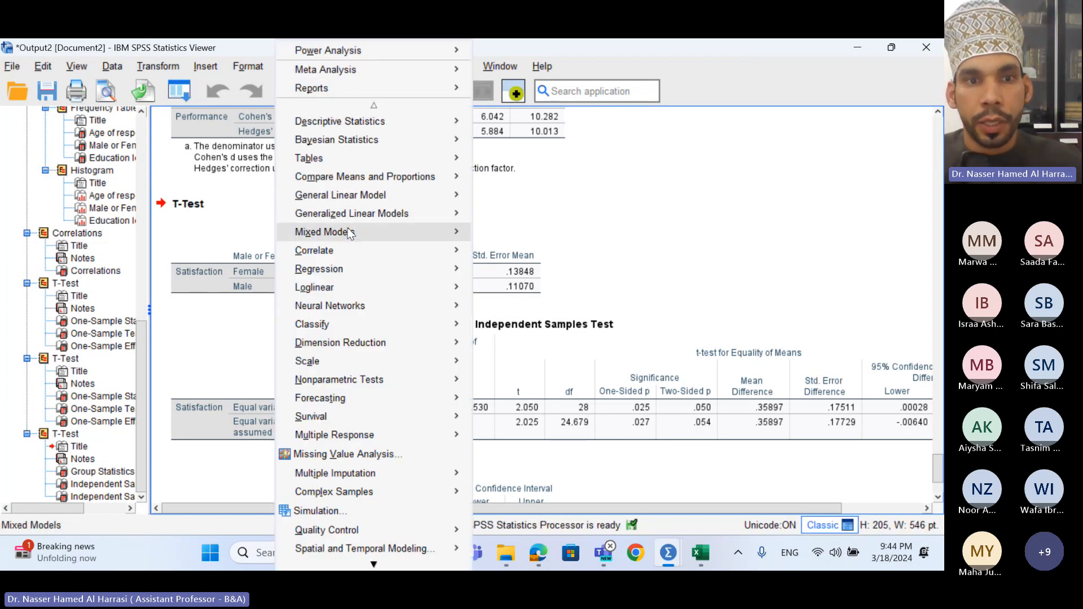
mouse_move(357, 254)
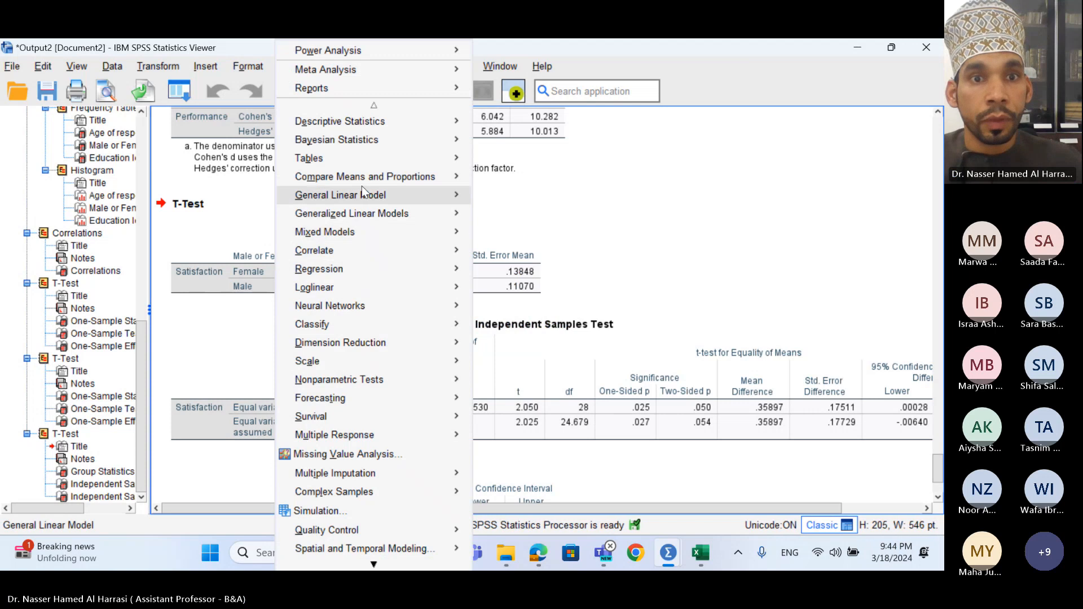
mouse_move(370, 178)
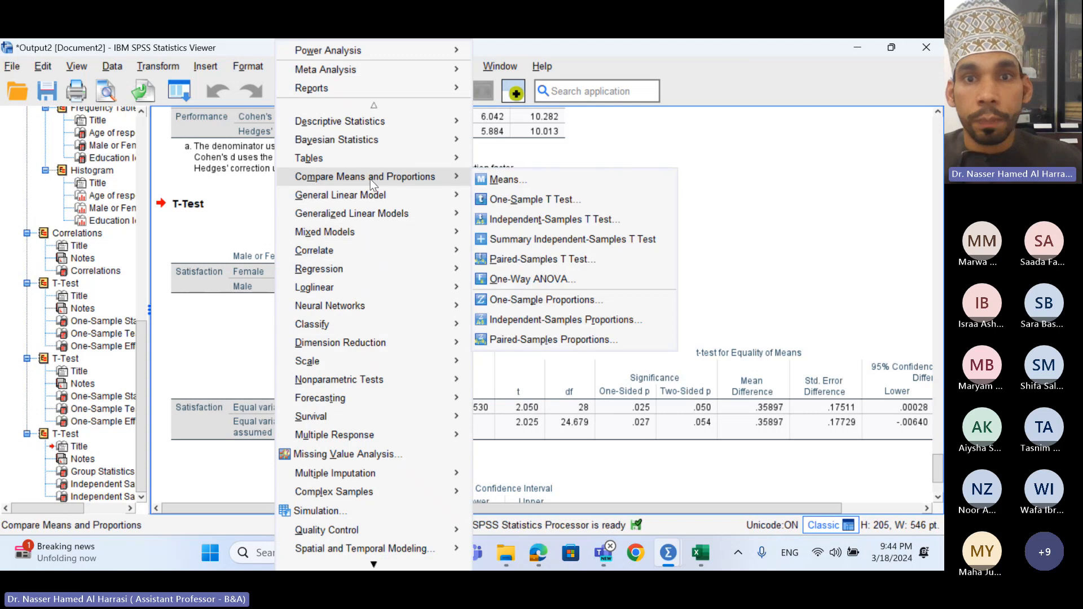
left_click(519, 220)
left_click(510, 322)
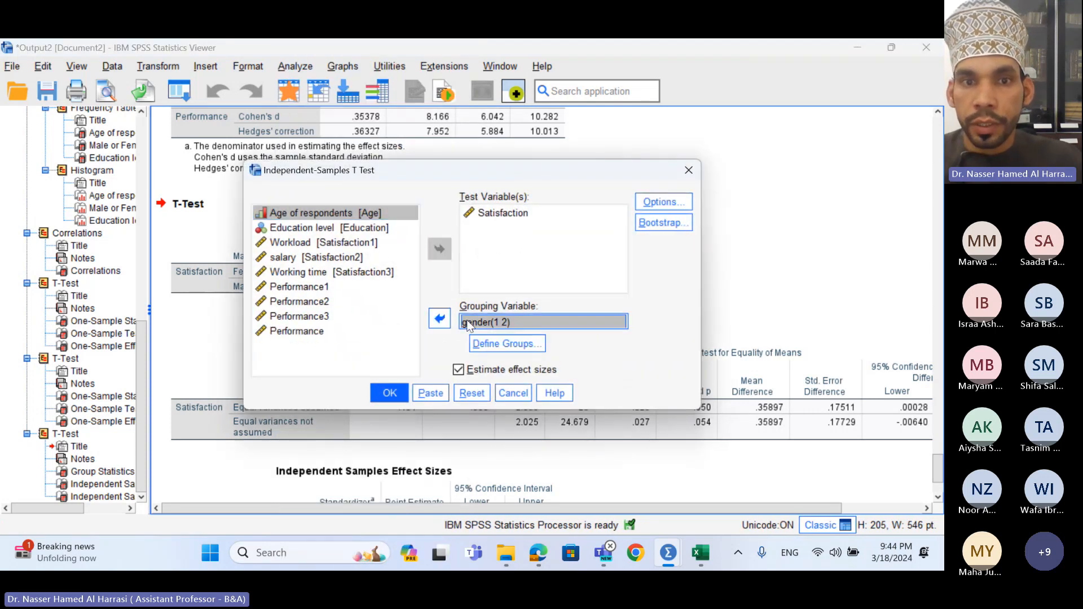
left_click(439, 319)
left_click(332, 246)
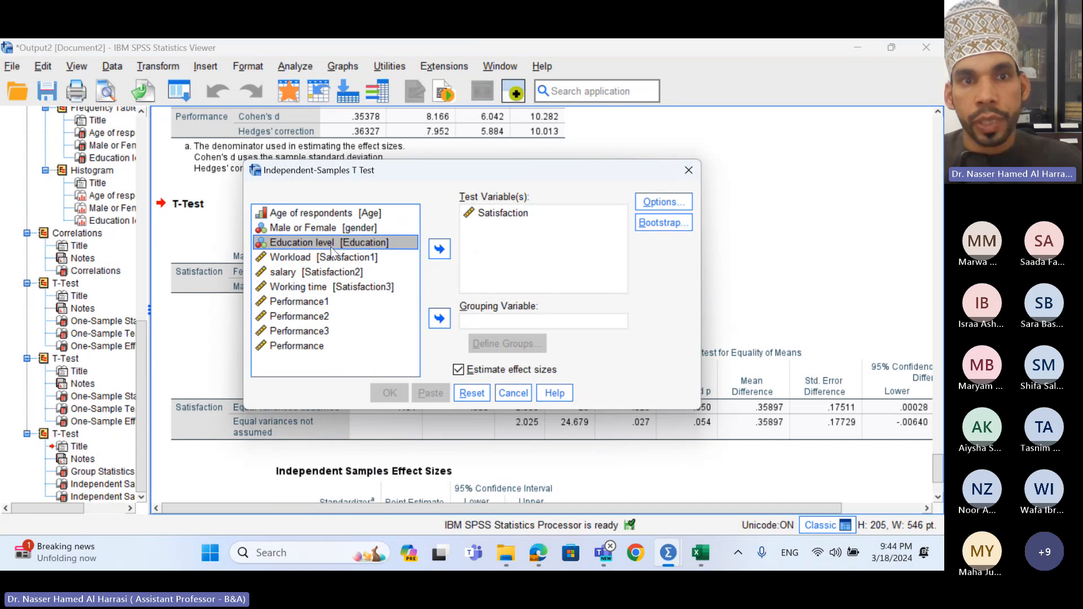
left_click(439, 318)
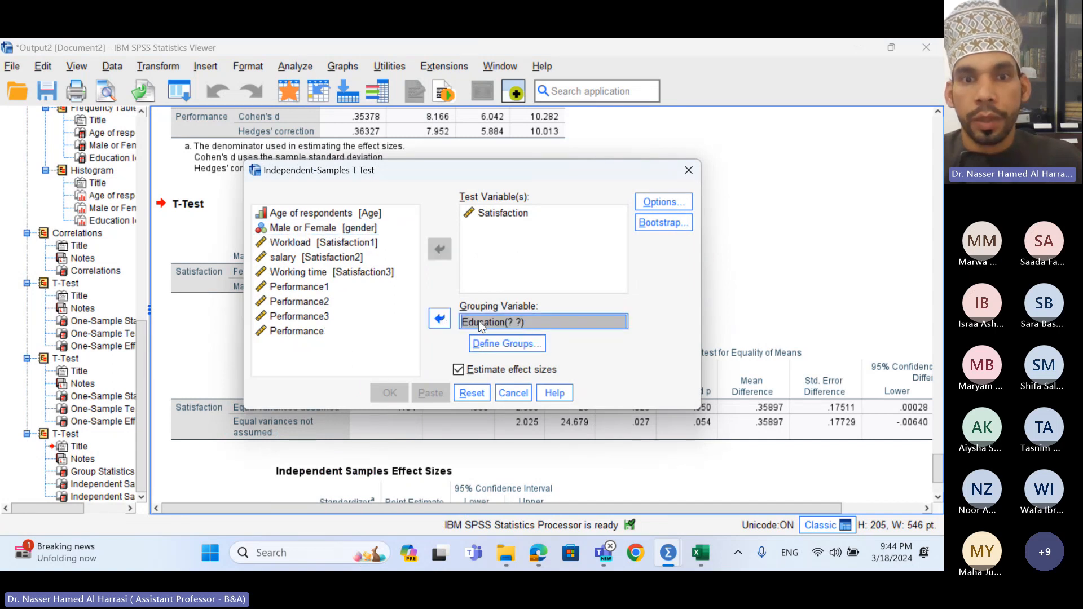
left_click(505, 344)
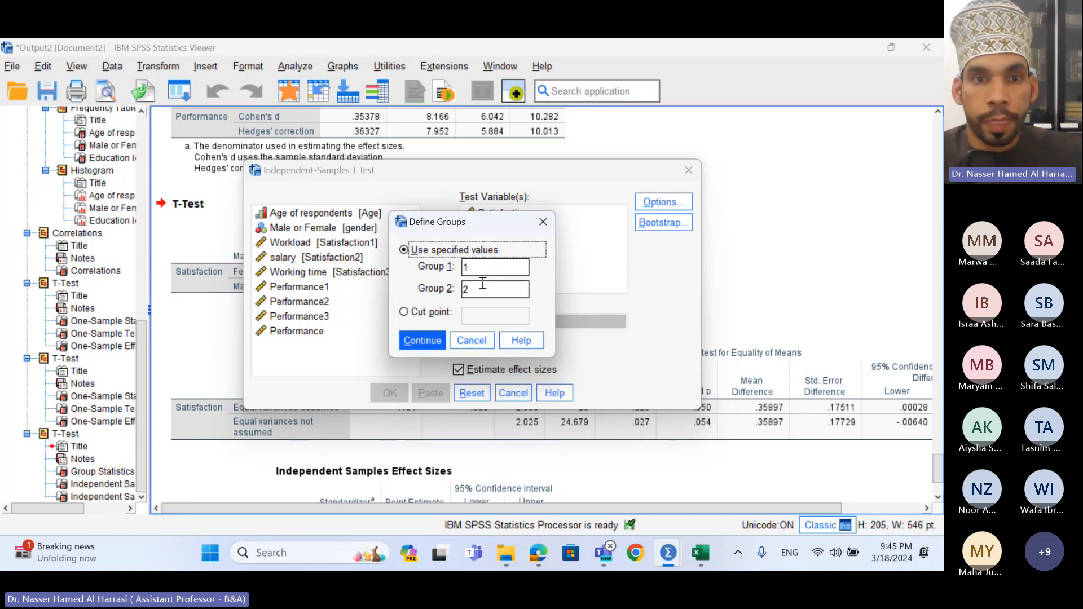
left_click(420, 340)
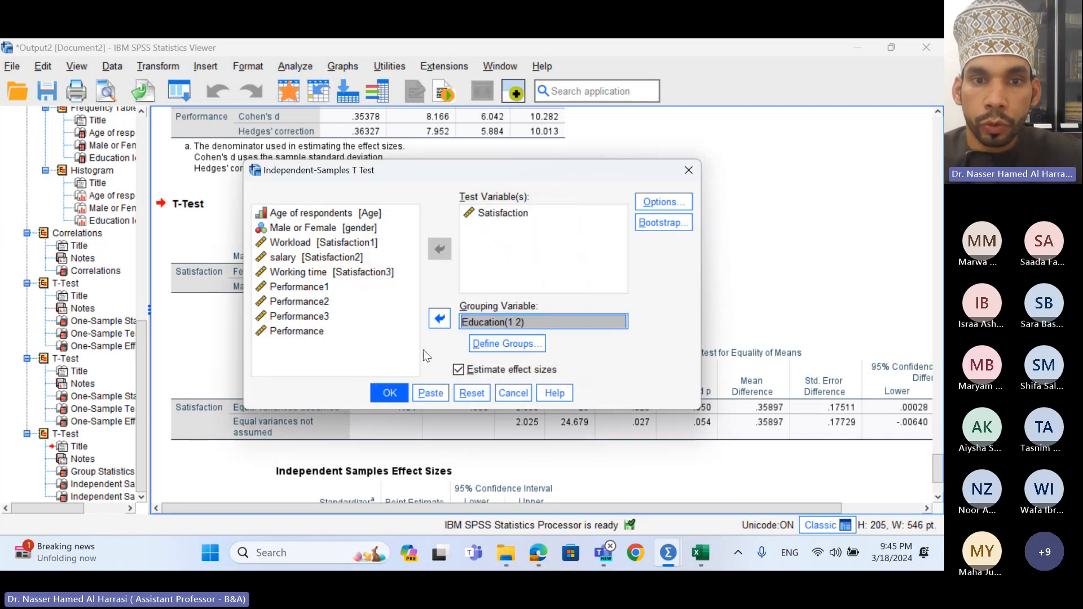
- Run the Satisfaction-by-Education t test, then open and close Bivariate Correlations unused
left_click(391, 393)
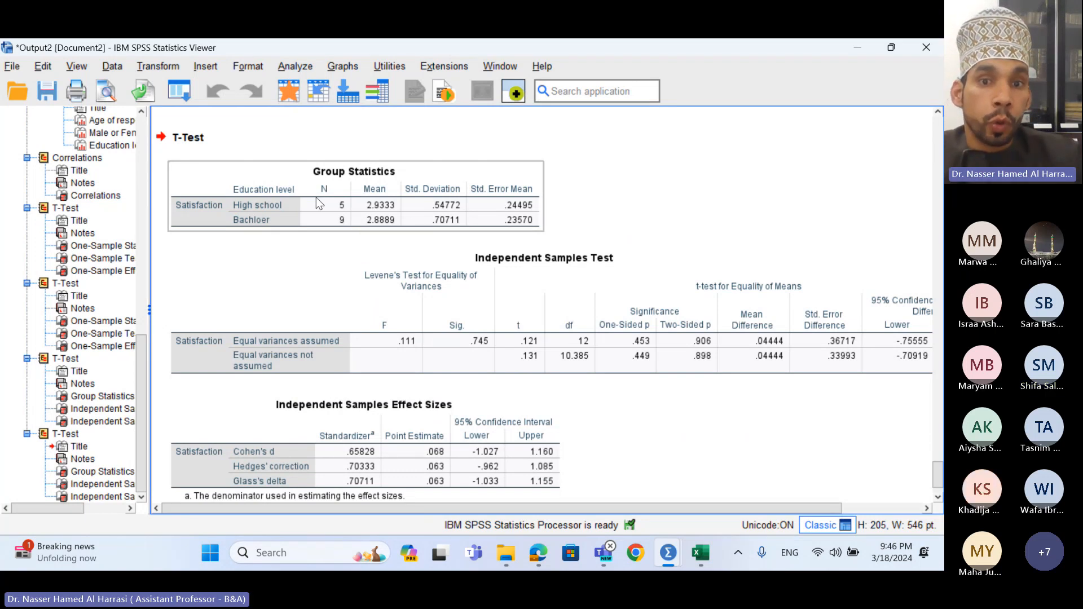
left_click(294, 67)
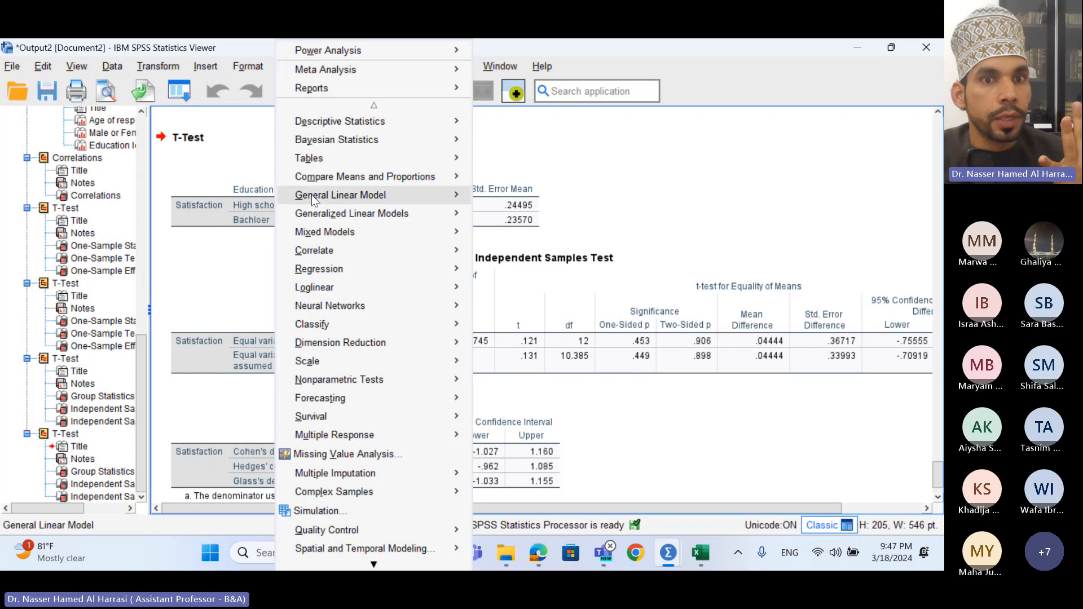
mouse_move(339, 249)
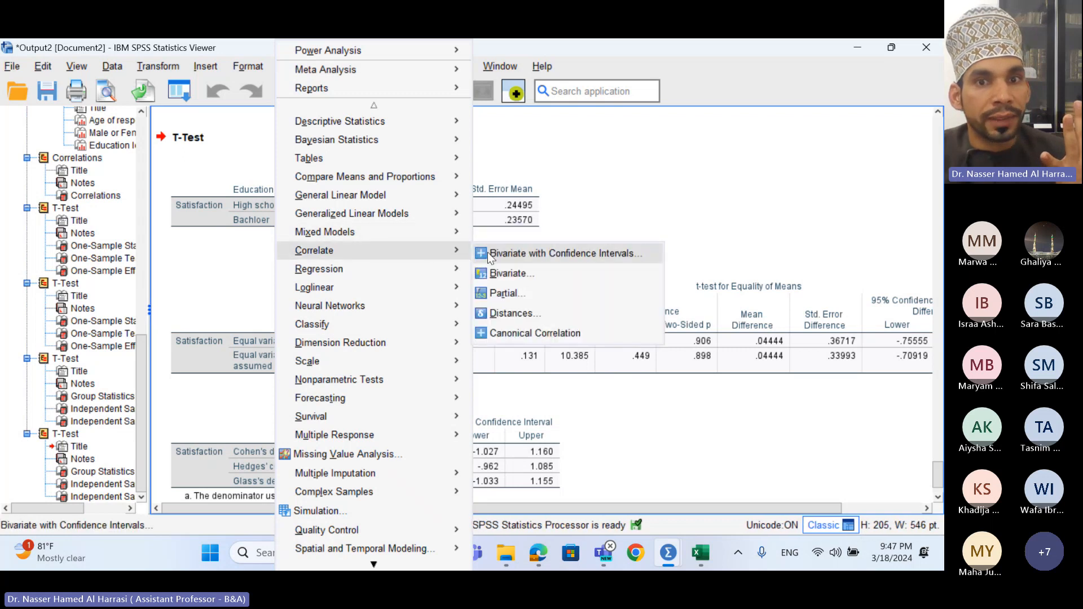
left_click(509, 280)
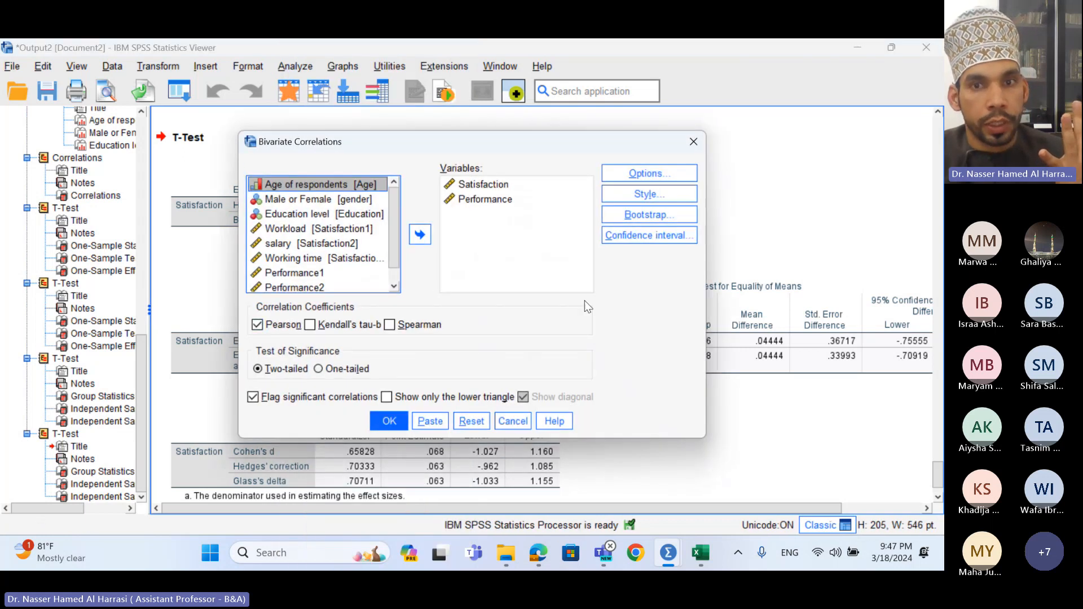
left_click(694, 144)
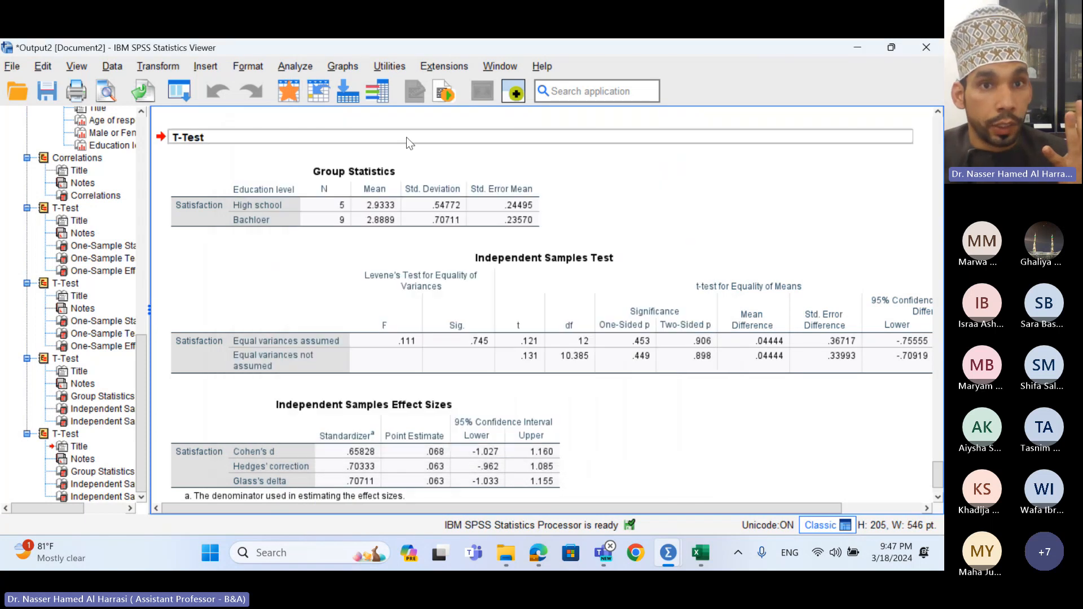
- Reopen the Independent-Samples T Test dialog, still set to Satisfaction by Education (1 2)
left_click(291, 67)
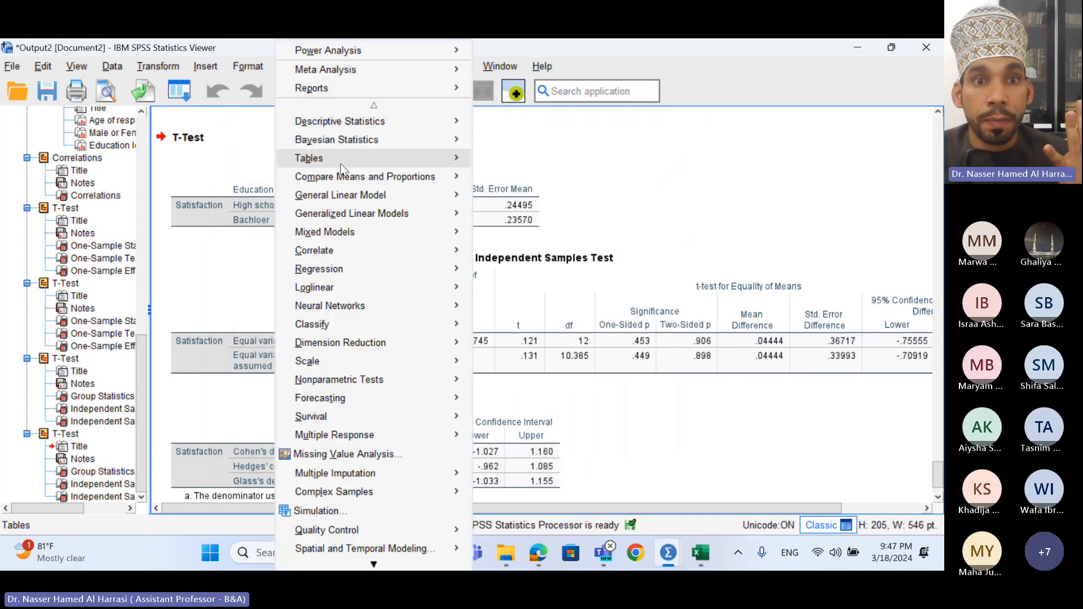
mouse_move(348, 175)
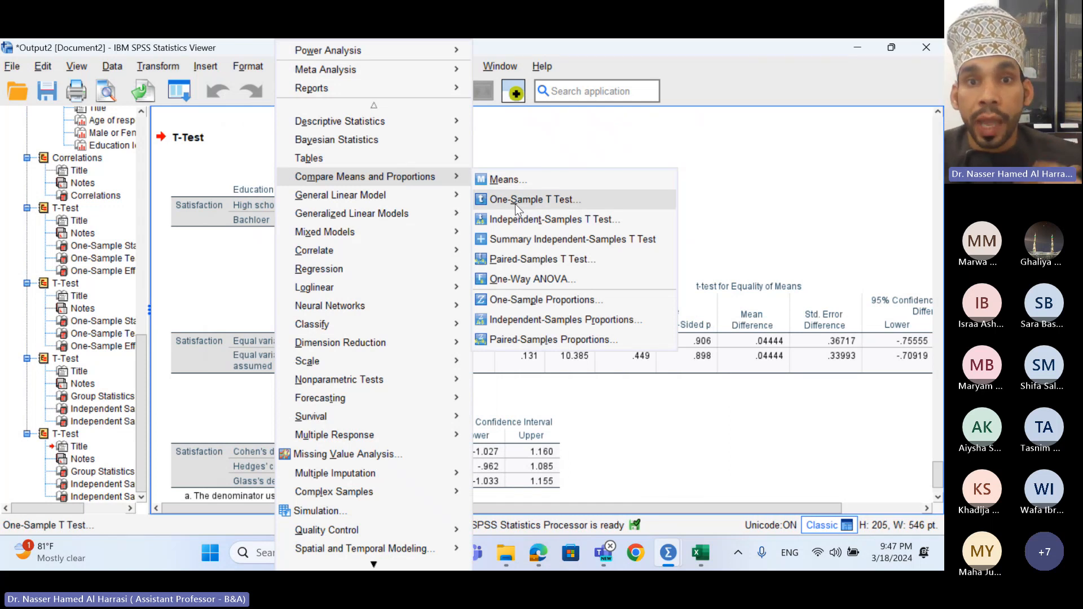
left_click(517, 224)
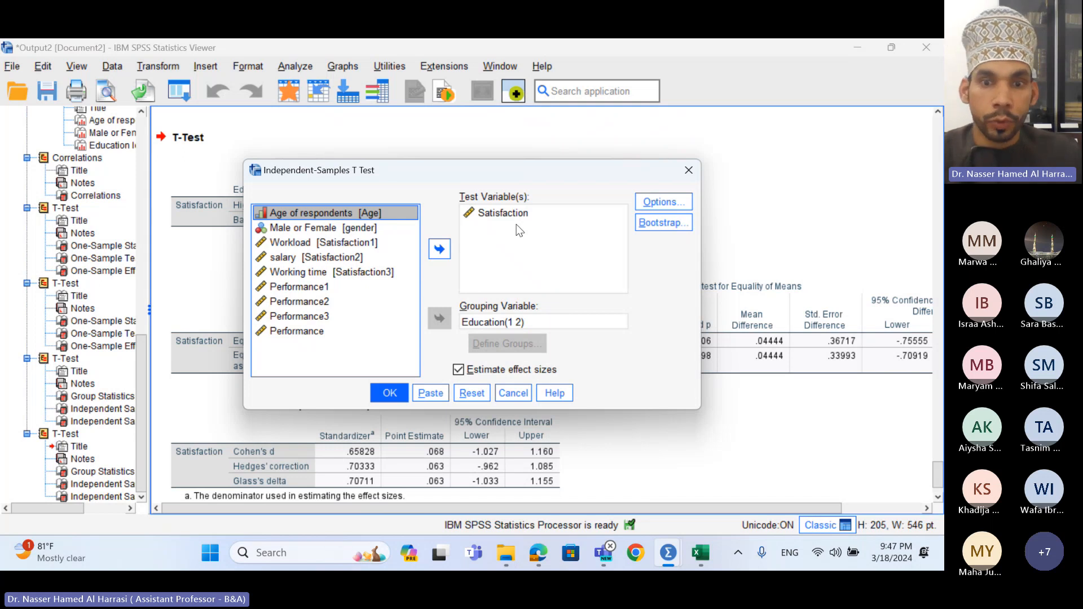
mouse_move(603, 552)
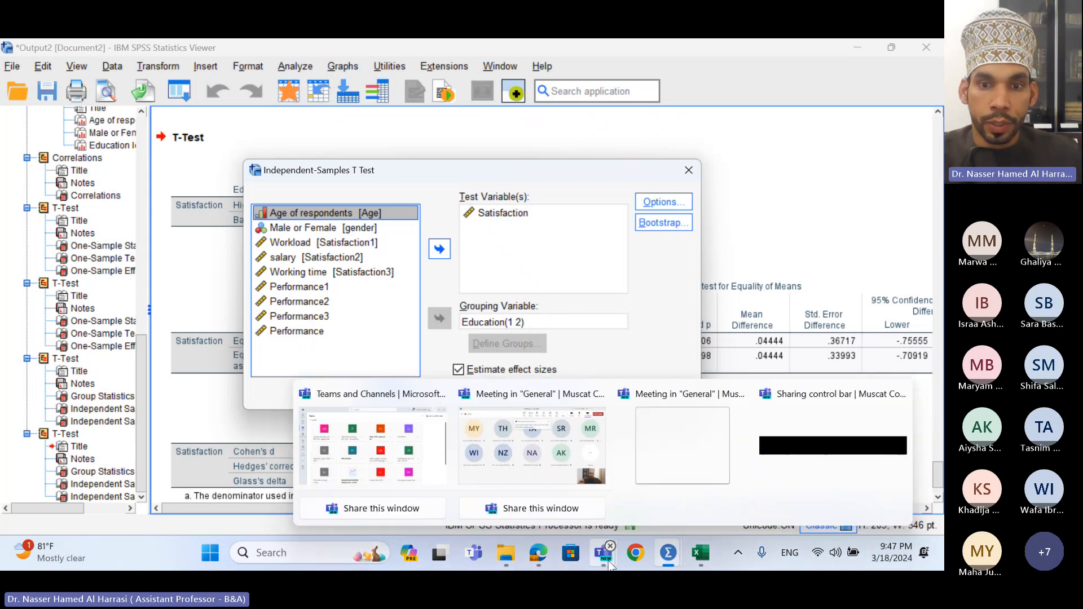
left_click(592, 467)
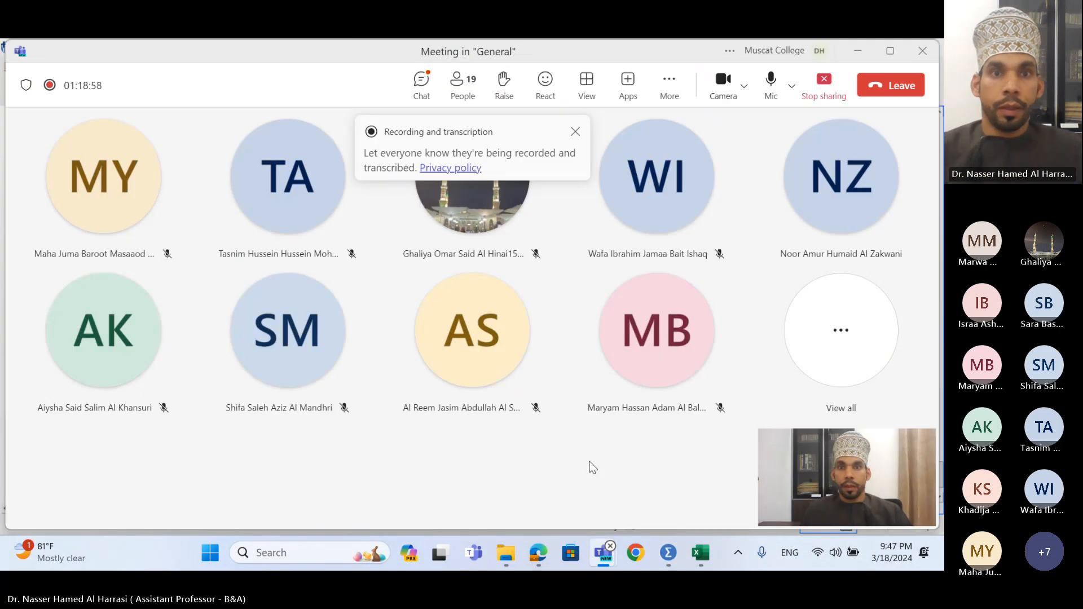
left_click(575, 132)
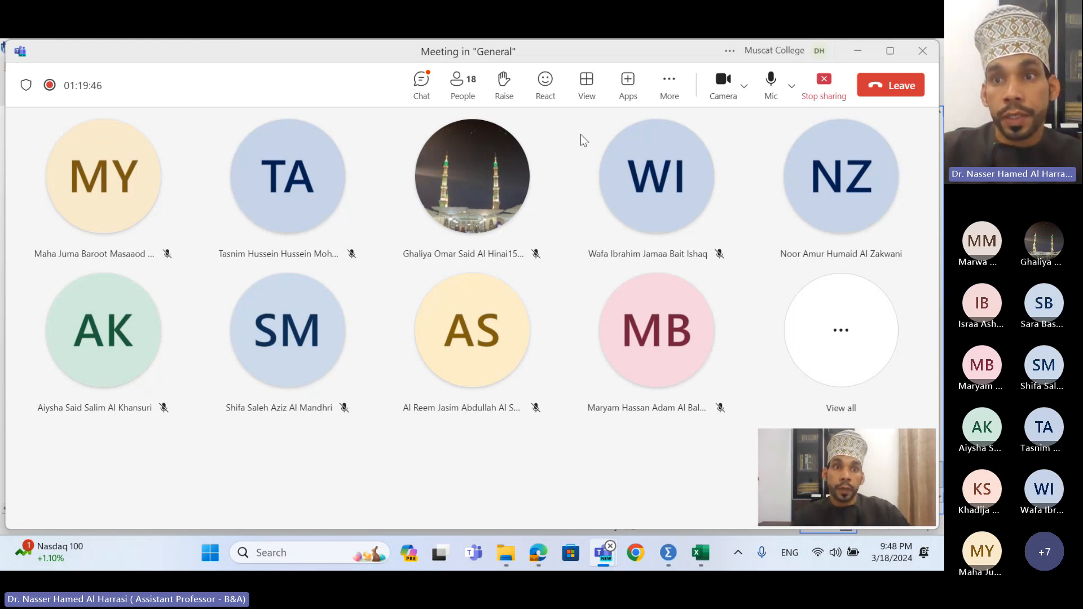
left_click(855, 52)
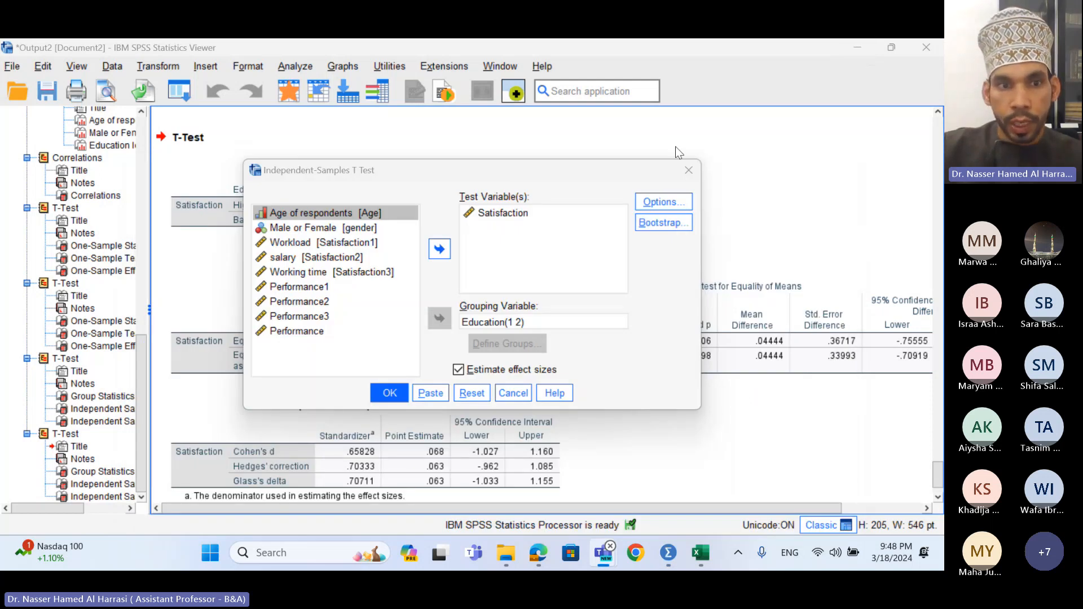
- Cancel the t-test dialog and select the Correlations table (r = .209, p = .268) in the output
left_click(688, 170)
scroll(437, 378, "up", 5)
scroll(438, 382, "up", 10)
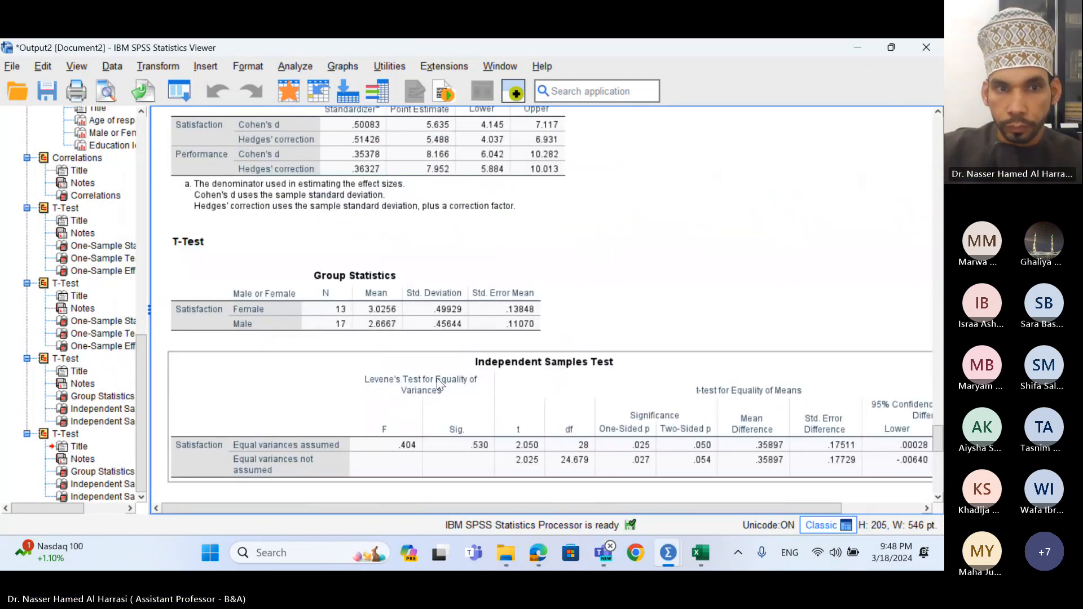
scroll(437, 378, "up", 10)
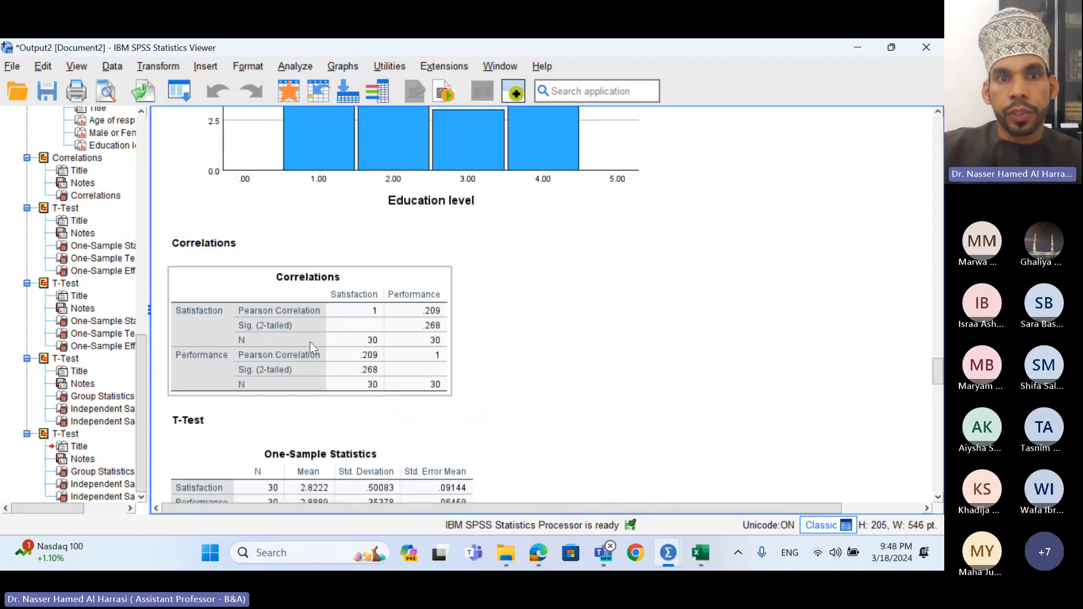
left_click(359, 321)
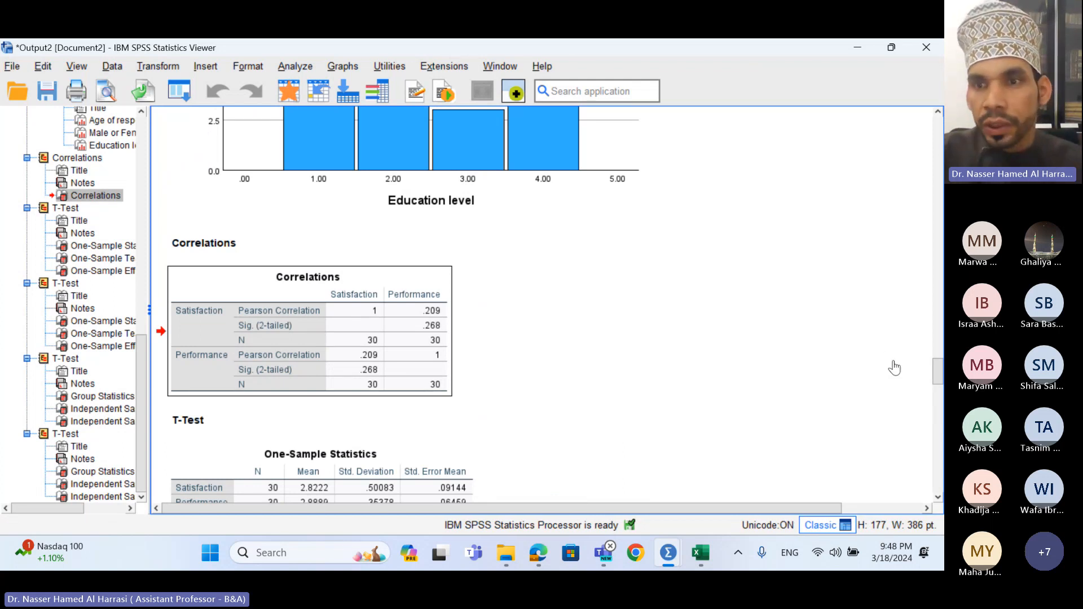
- Start a new chat in ChatGPT in the browser
mouse_move(540, 559)
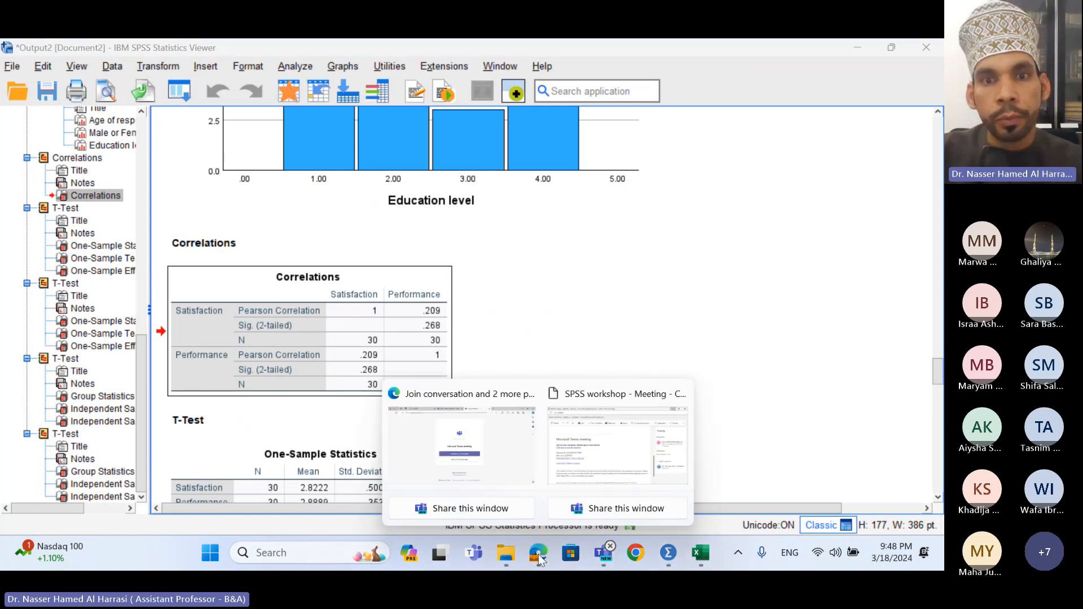
left_click(461, 446)
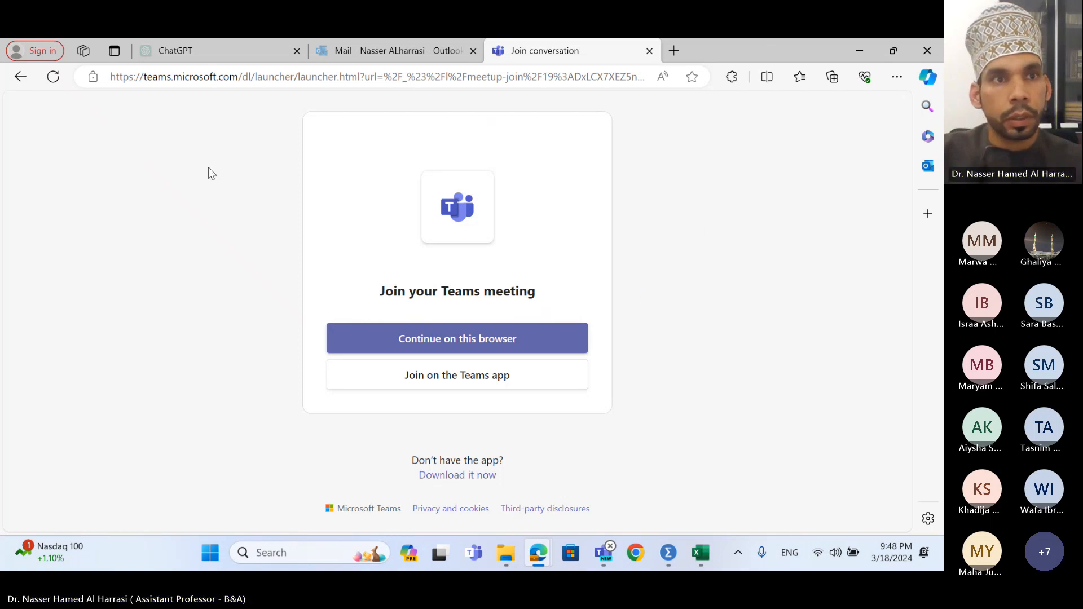
left_click(170, 51)
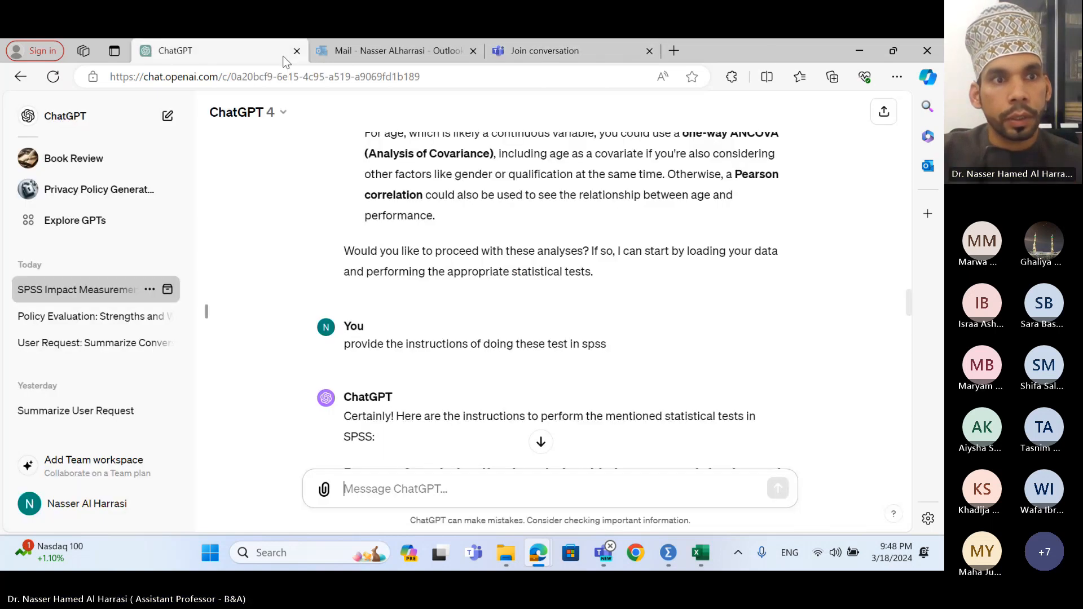
left_click(66, 116)
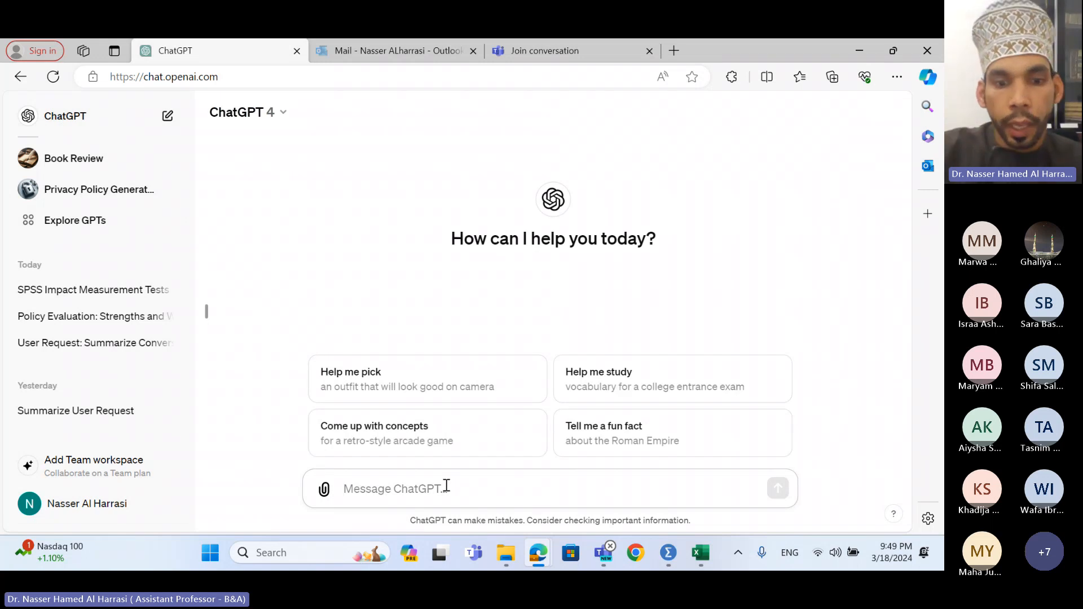
- Write 'help me to interpret below table' and paste the correlation table on a new line
type("help me t")
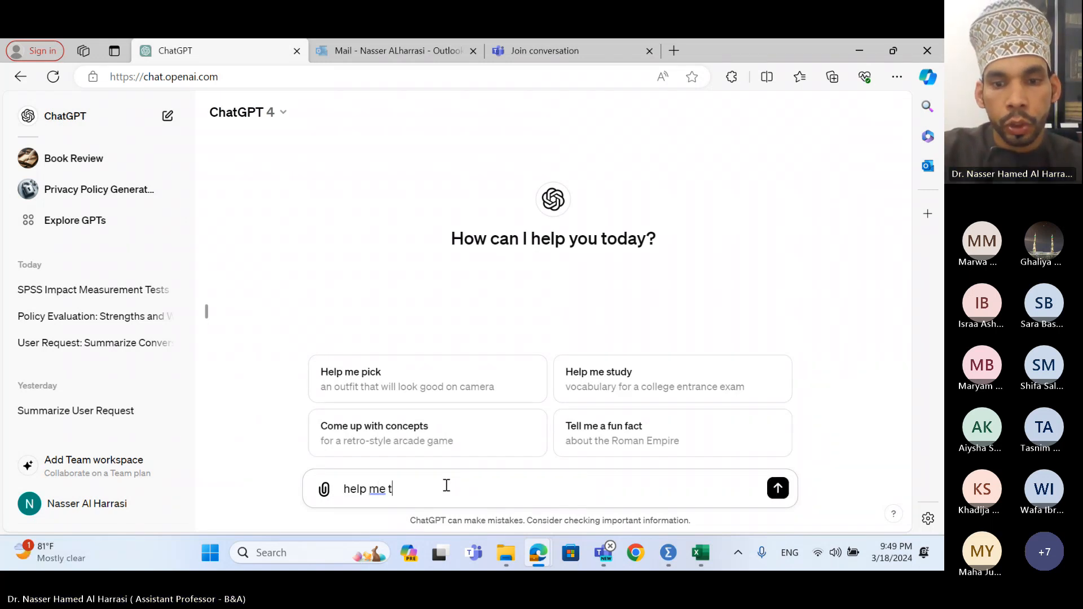
type("o interp")
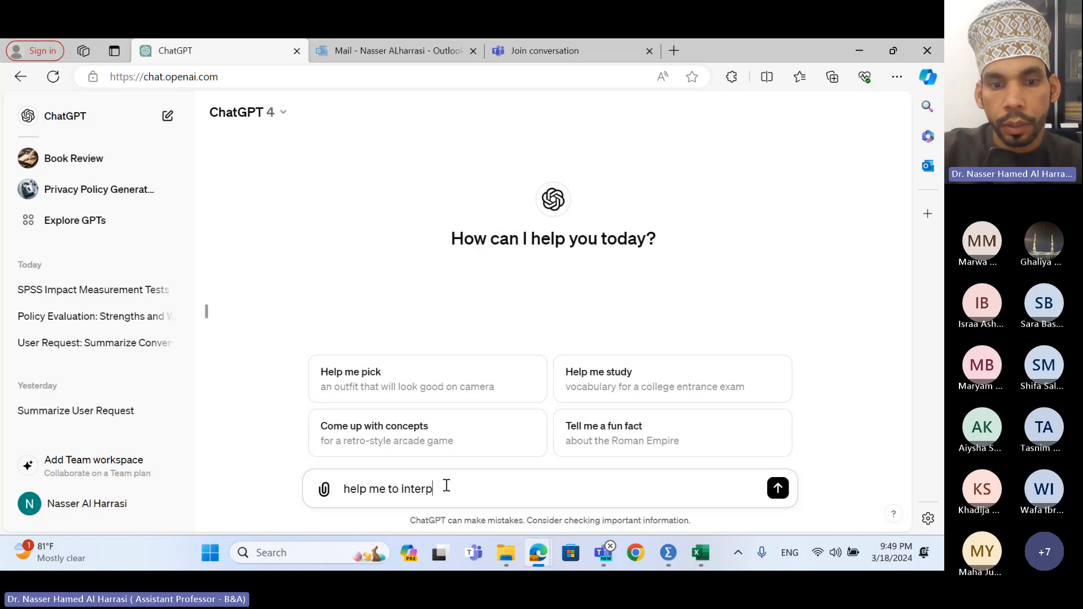
type("ret b")
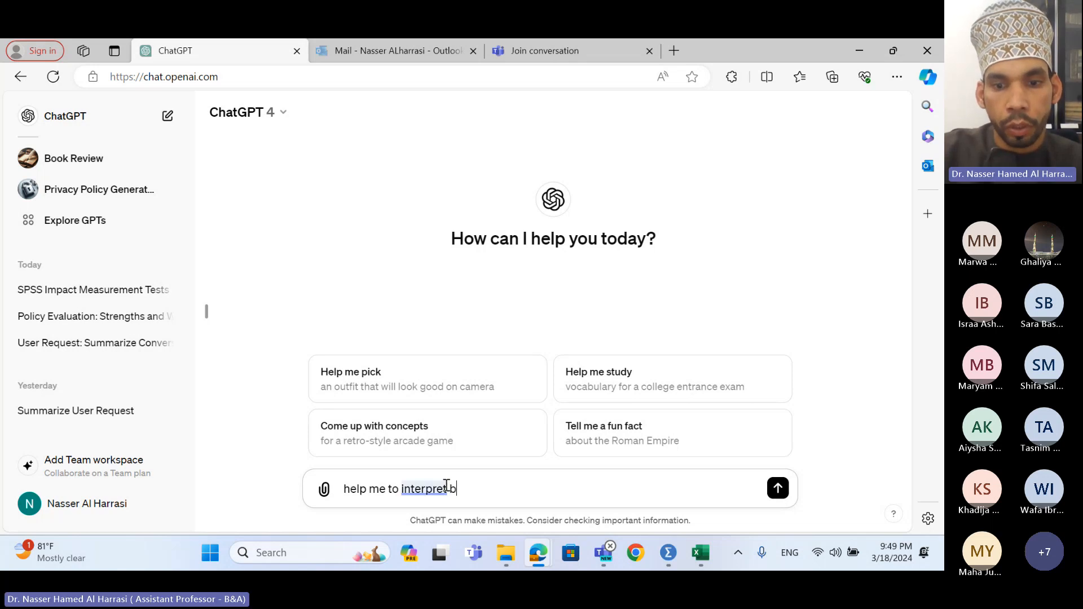
type("elow table")
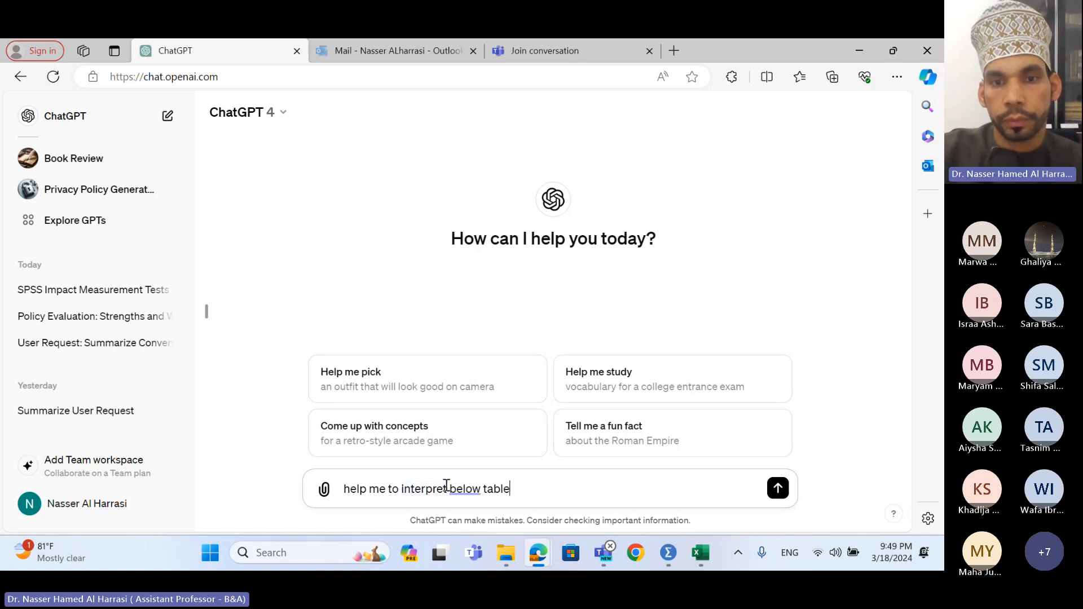
key("shift+Return")
key("ctrl+v")
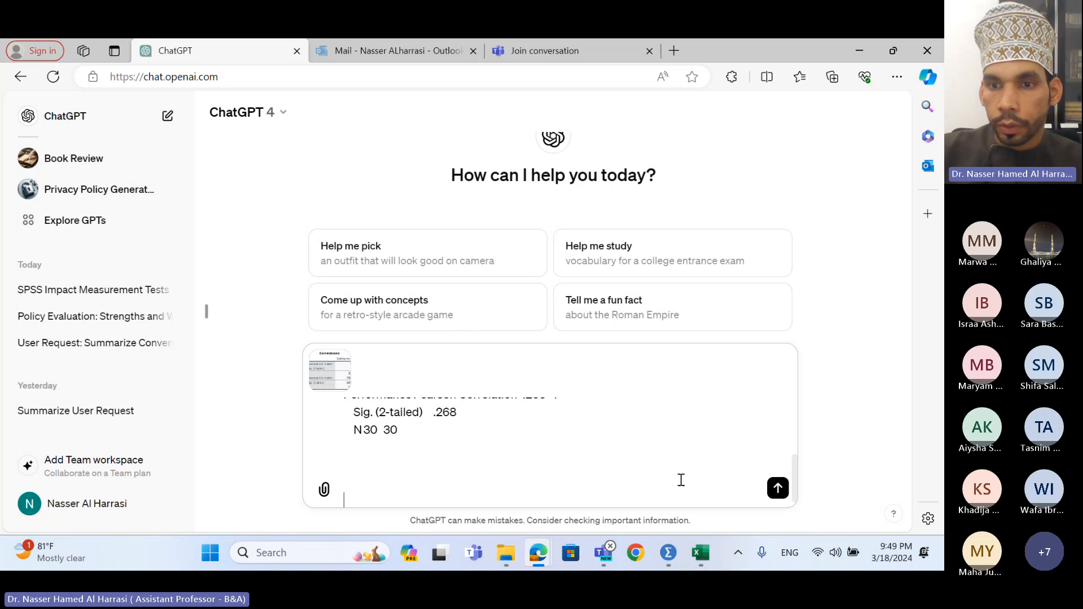
- Send the request, then highlight the p-value explanation and the 0.05 alpha level in the reply
left_click(778, 489)
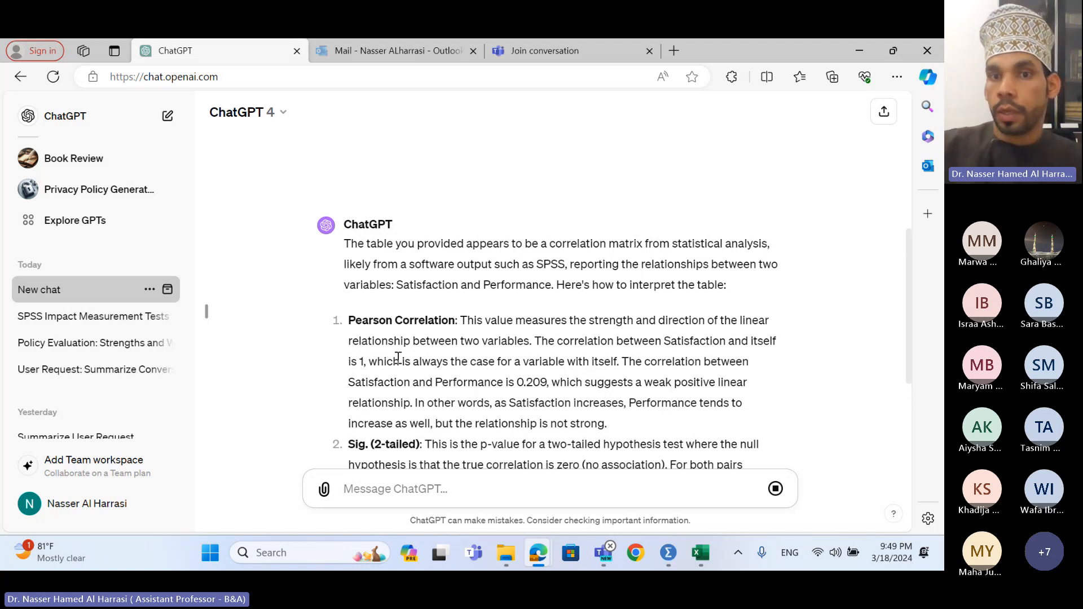
scroll(398, 358, "down", 4)
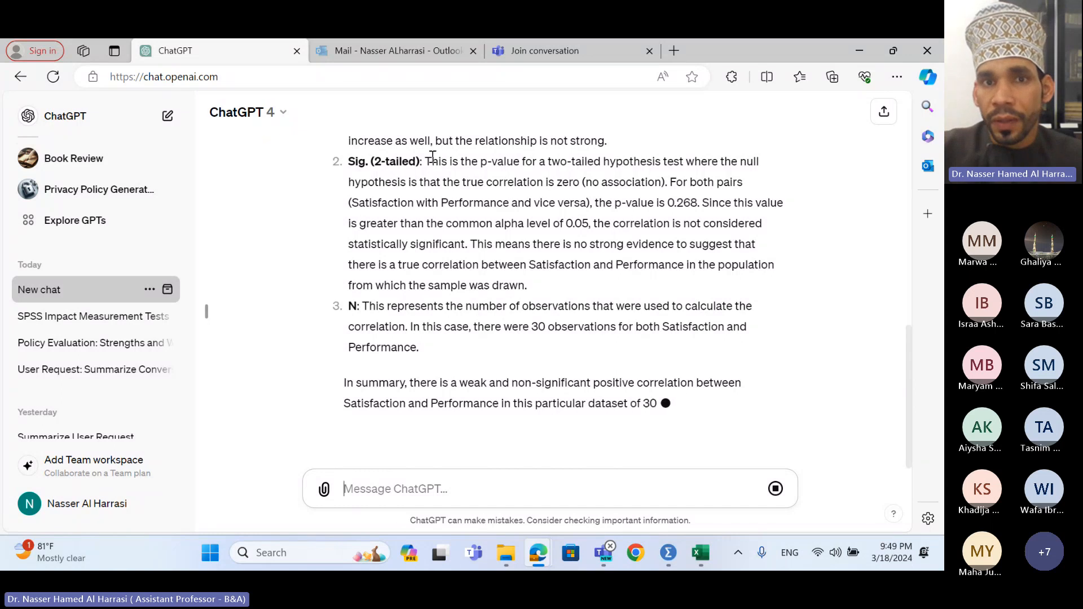
left_click_drag(425, 162, 659, 163)
left_click(587, 194)
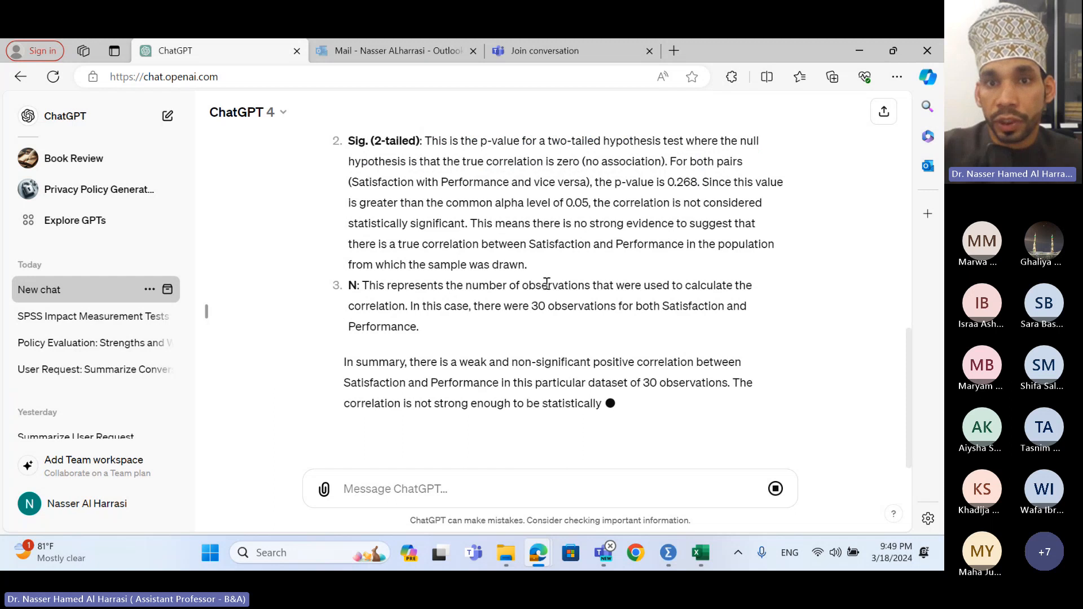
left_click_drag(566, 203, 592, 204)
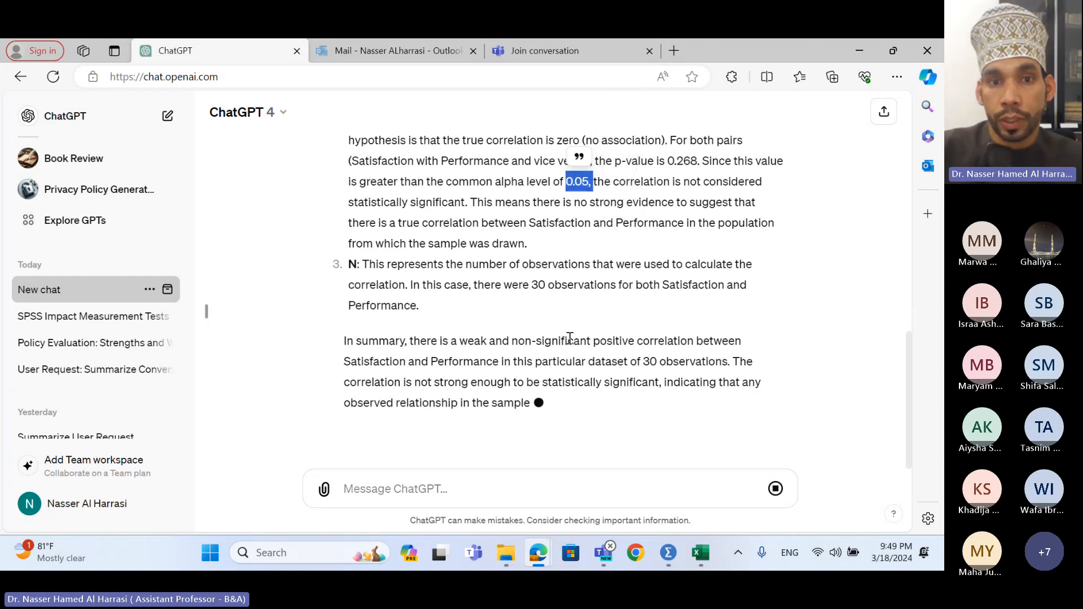
left_click(621, 423)
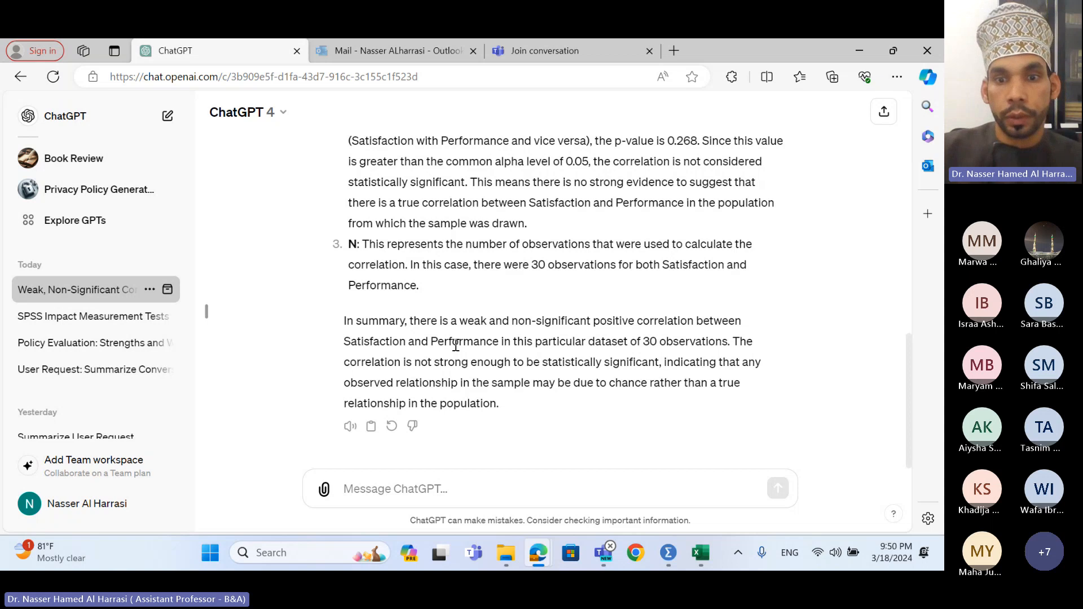
left_click(603, 553)
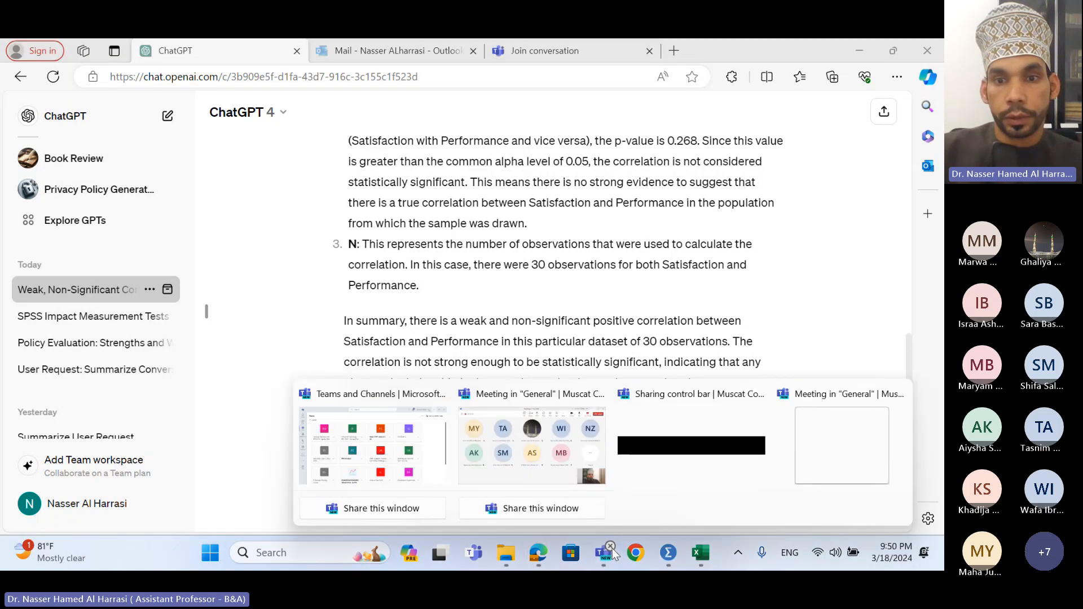
left_click(562, 470)
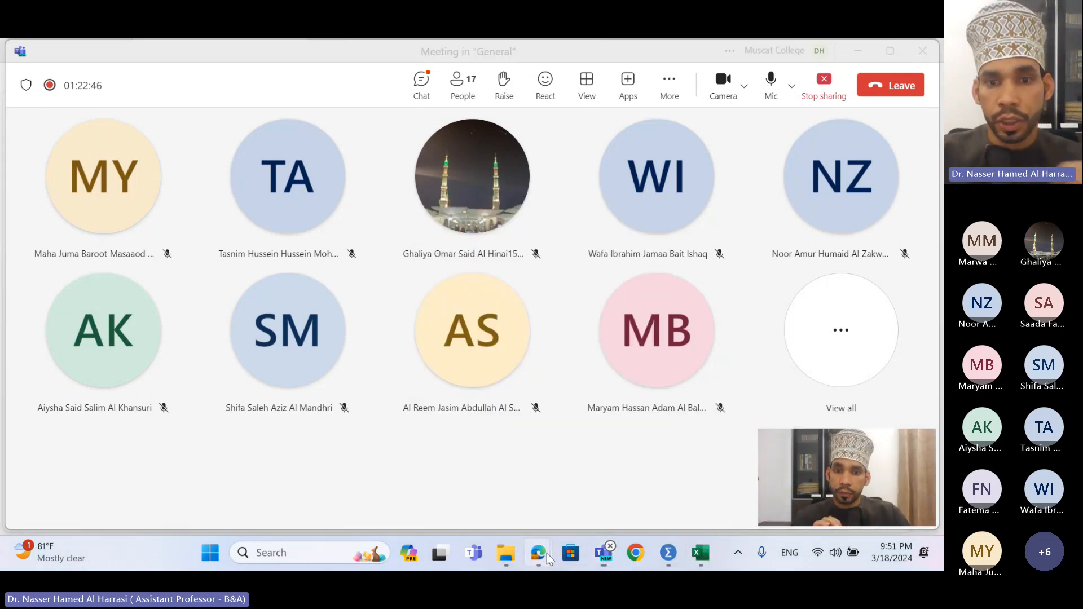
- Send ChatGPT the follow-up 'i dont understand, use simple example to make me understand'
mouse_move(538, 553)
left_click(499, 462)
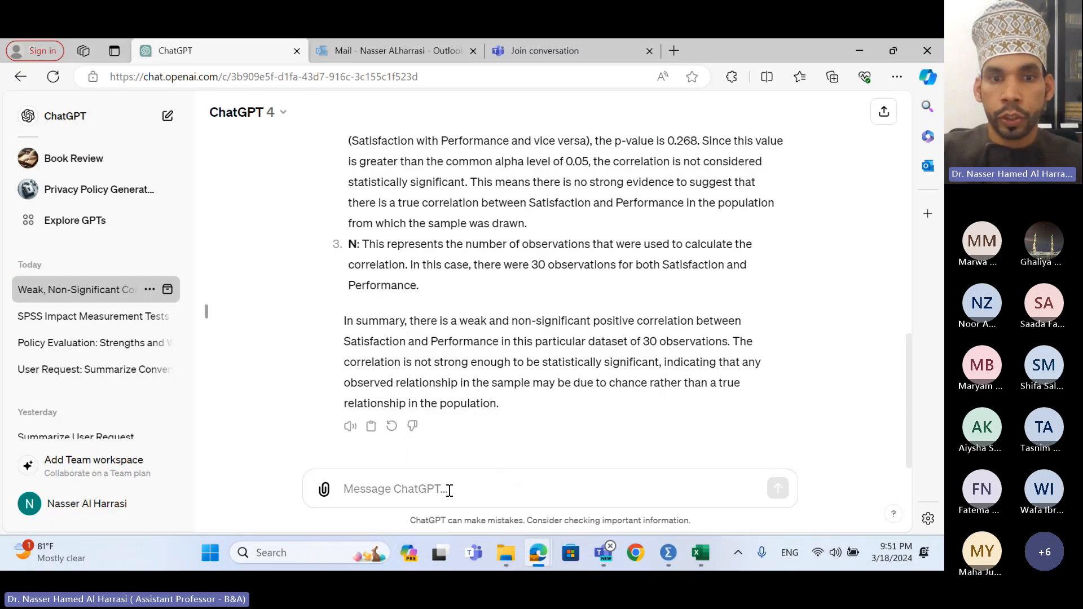
type("i do")
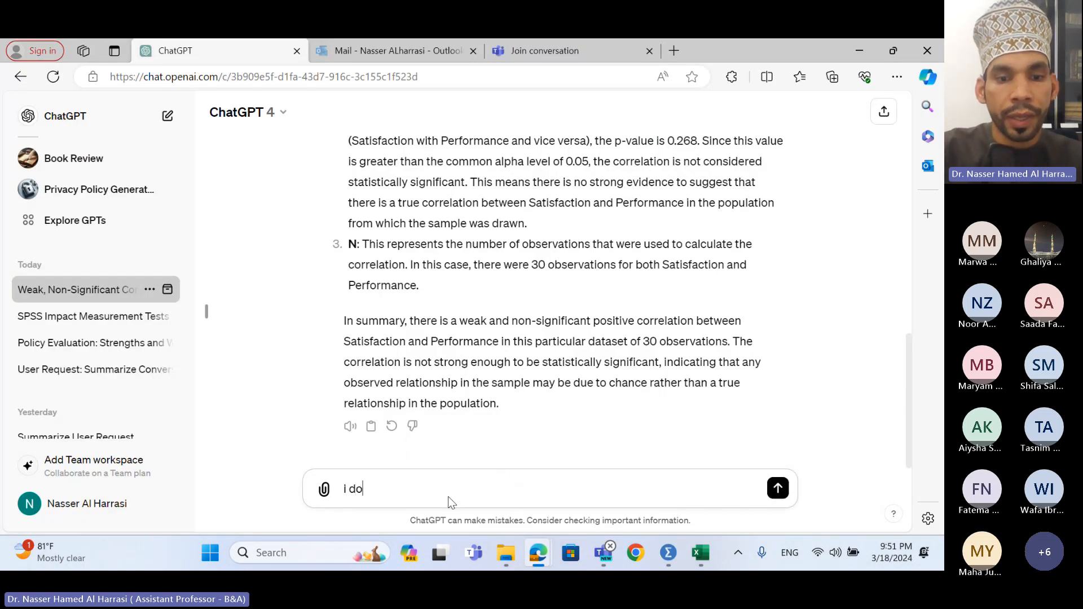
type("nt understa")
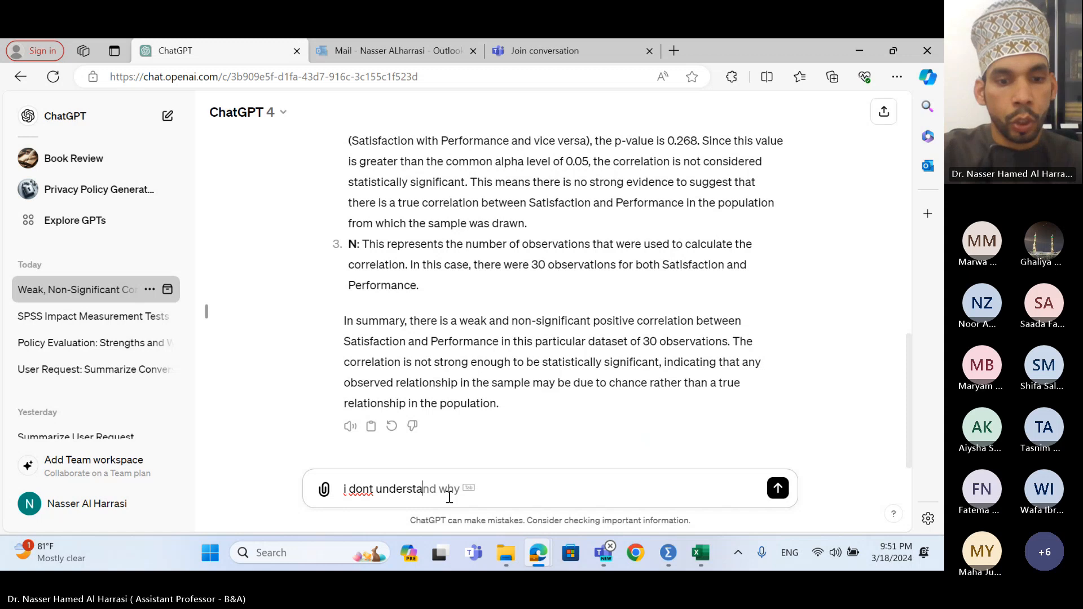
type("nd, use ")
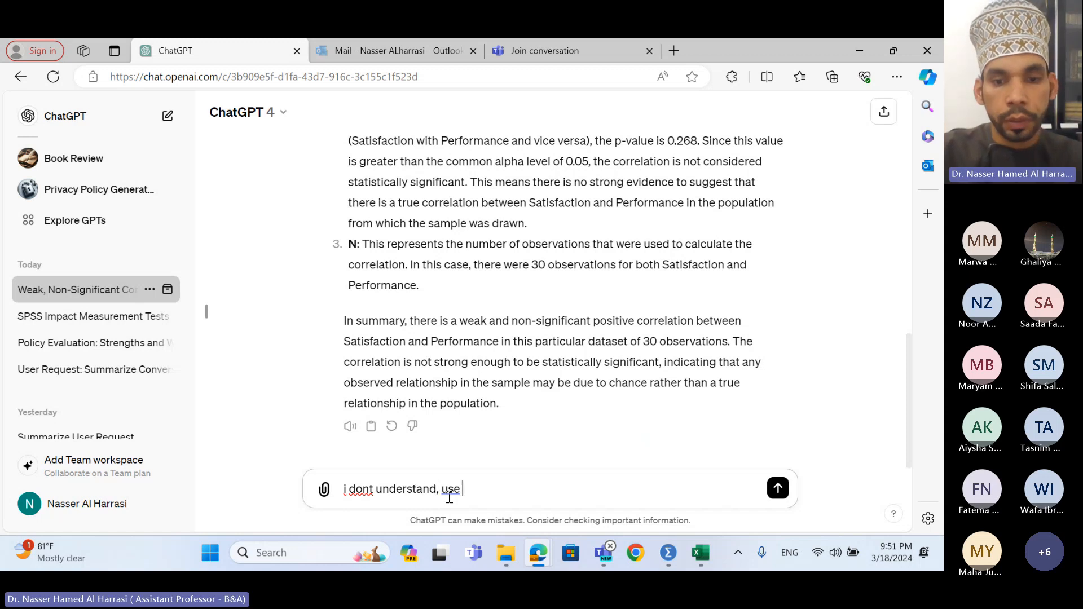
type("simple exm")
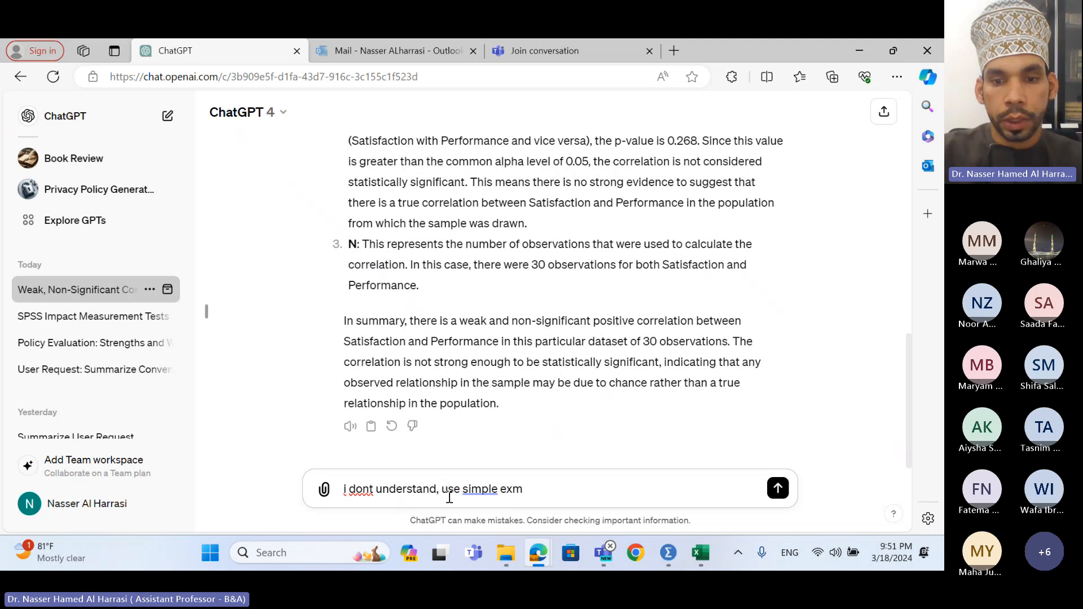
key("BackSpace")
type("a")
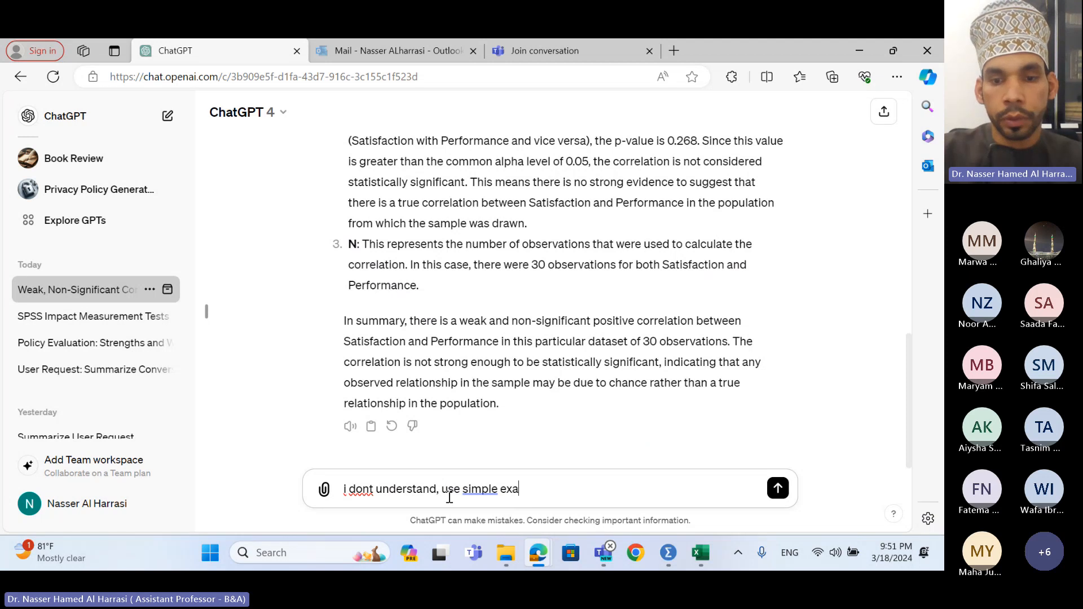
type("mple to mak")
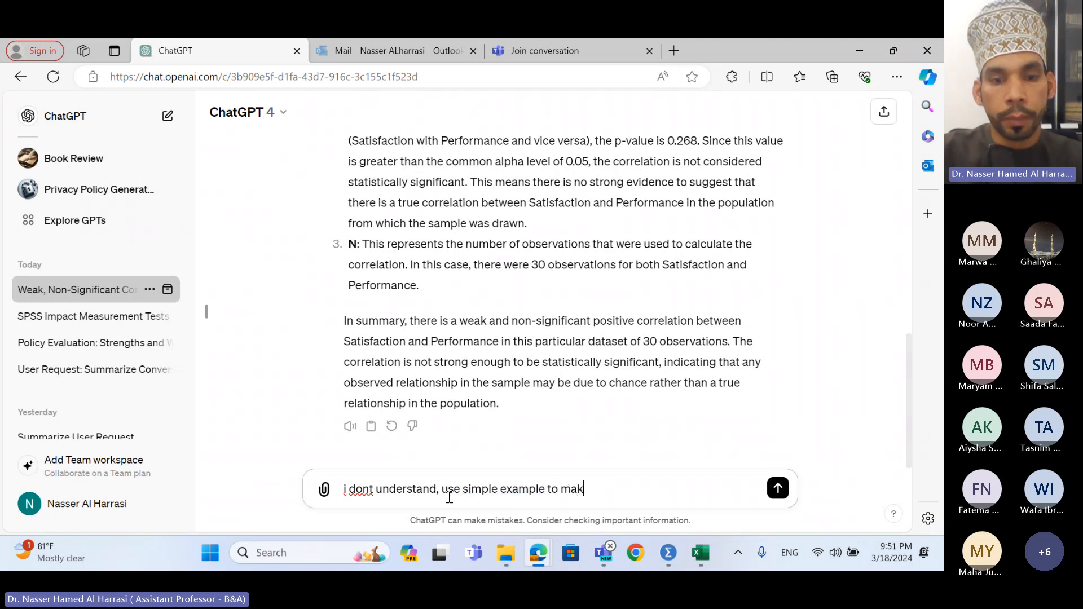
type("e me ude")
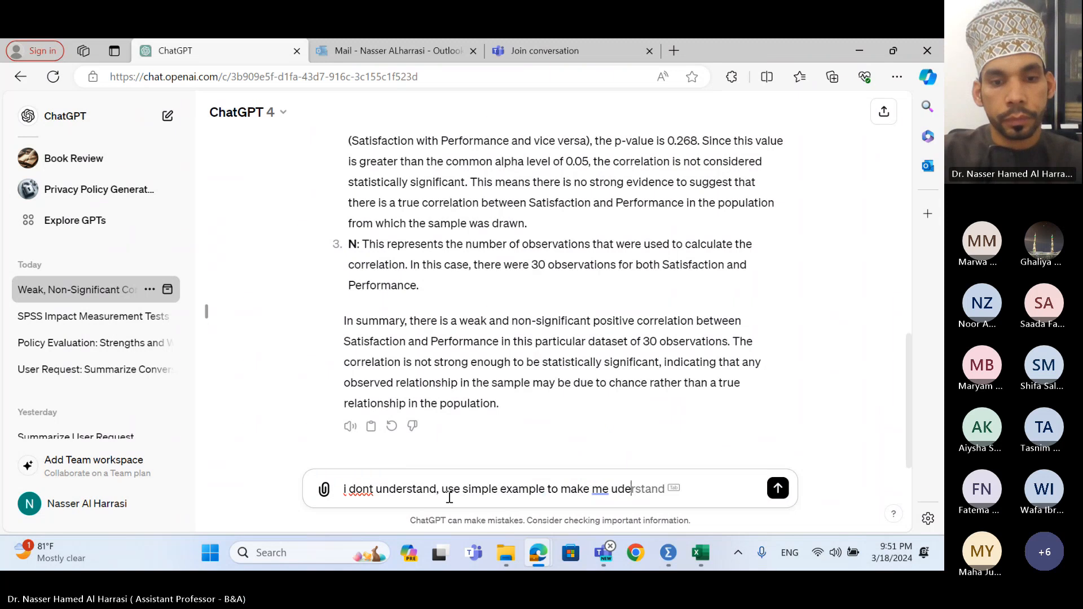
type("ntrstand")
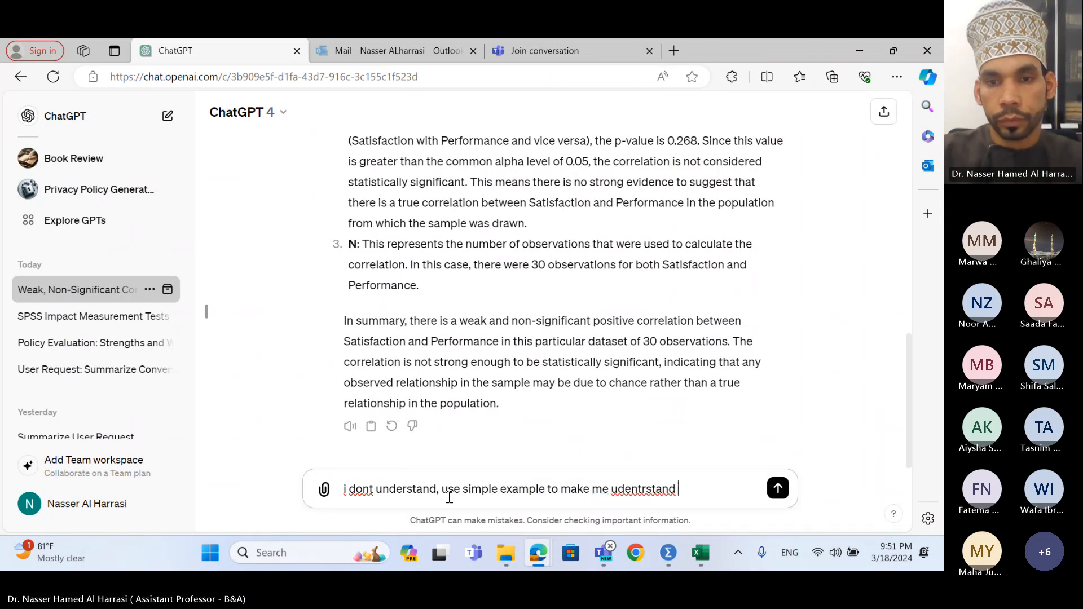
key("BackSpace")
key("BackSpace")
key("BackSpace")
key("BackSpace")
key("BackSpace")
key("BackSpace")
key("BackSpace")
key("BackSpace")
key("BackSpace")
key("BackSpace")
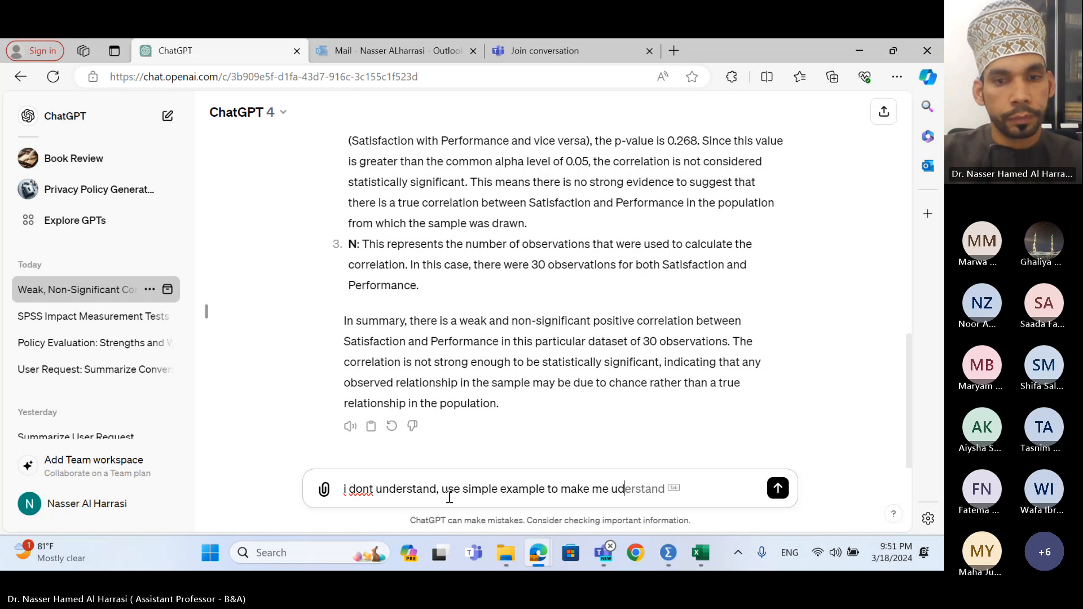
key("Tab")
key("Return")
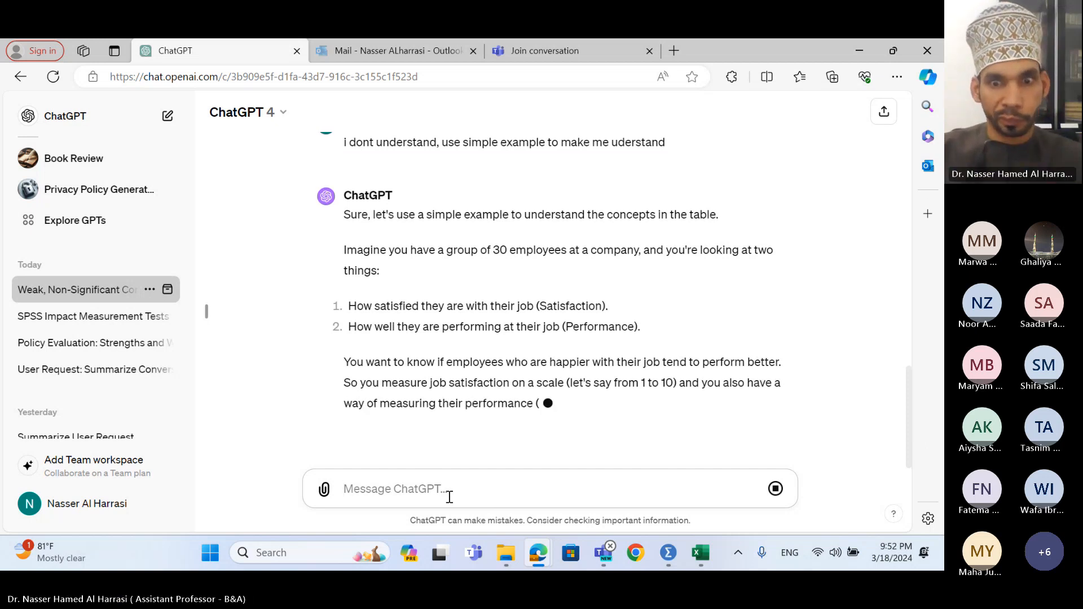
- Bring back the Teams 'Meeting in General' window and end the screen share
mouse_move(597, 561)
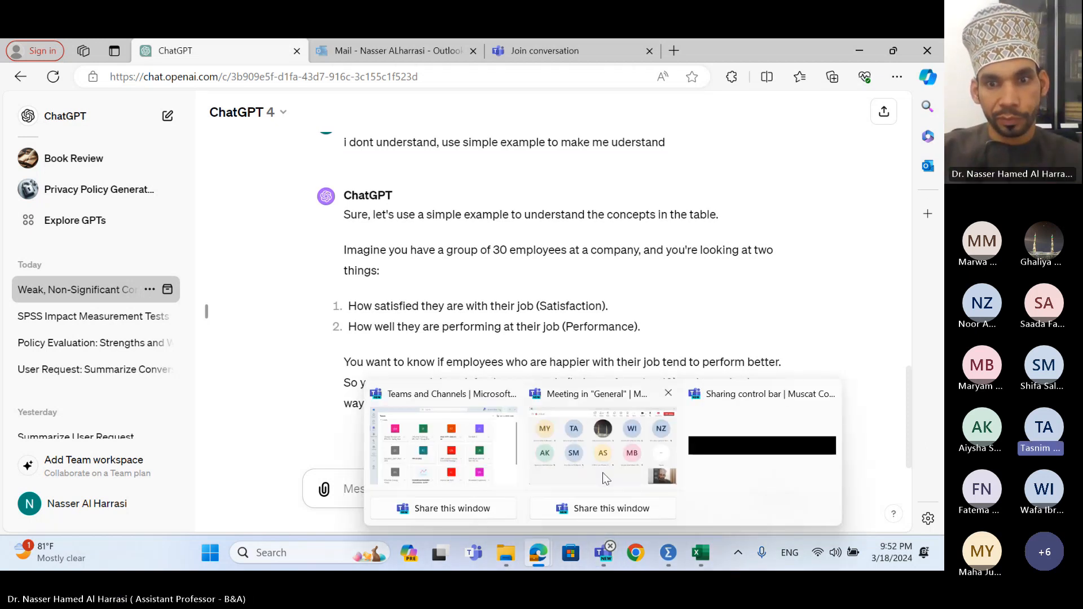
left_click(601, 462)
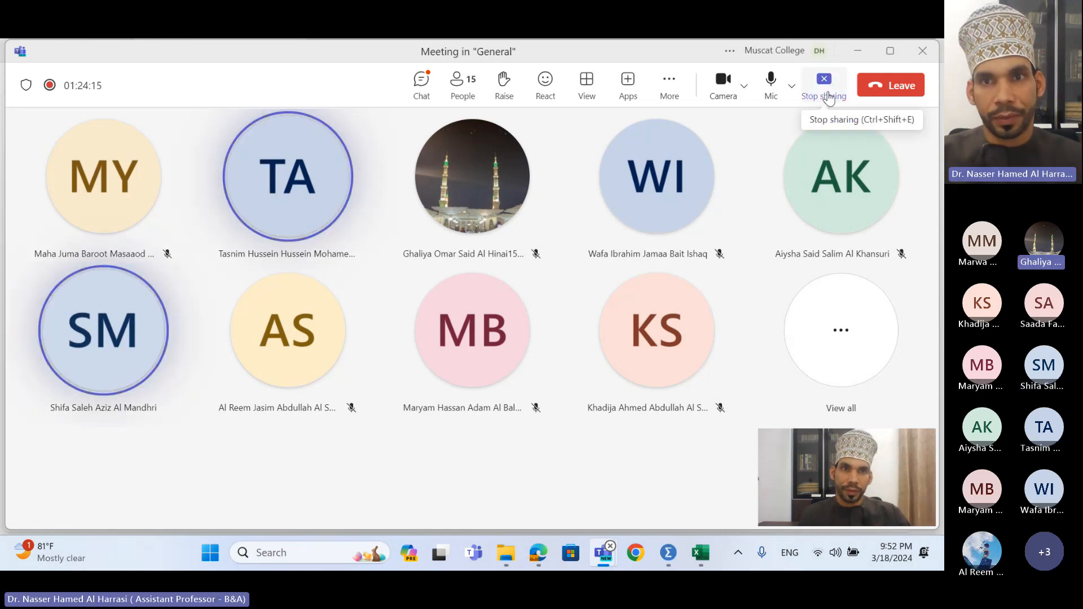
left_click(827, 97)
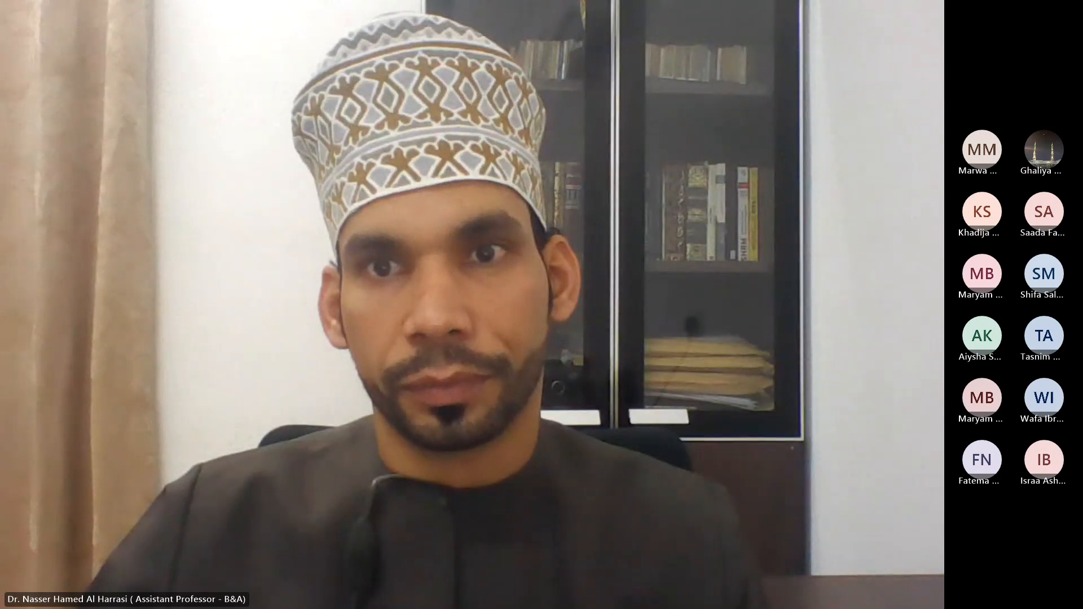